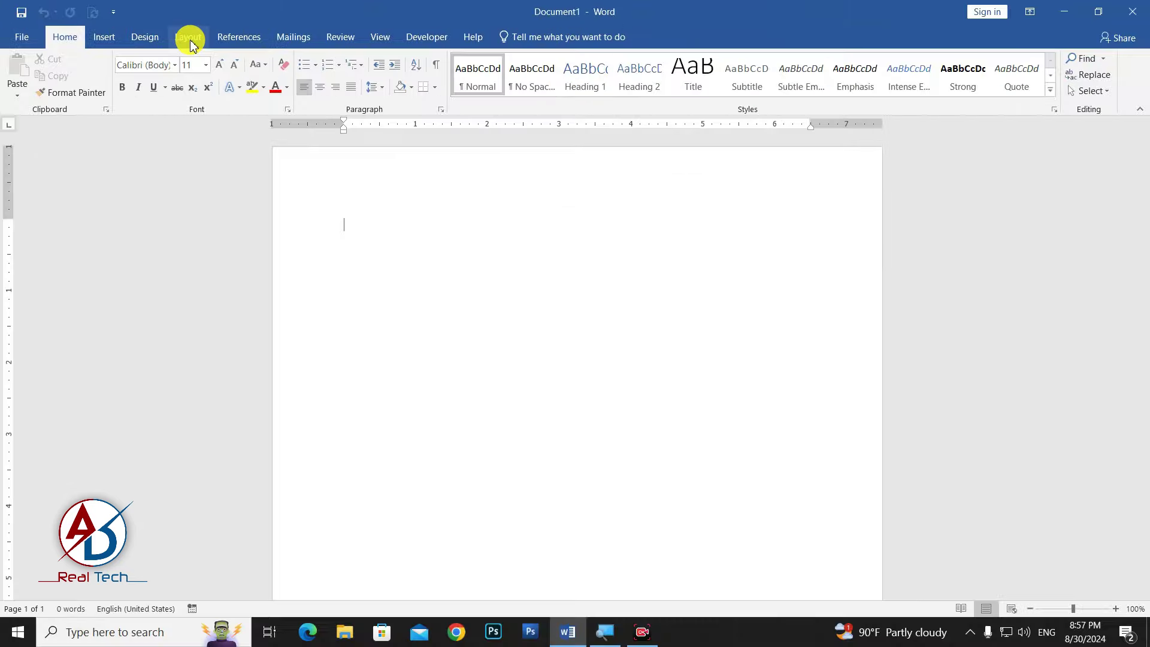
Step: Change the blank page's paper size to A4 from the Layout tab's Size list
{"action": "left_click", "coordinate": [189, 40]}
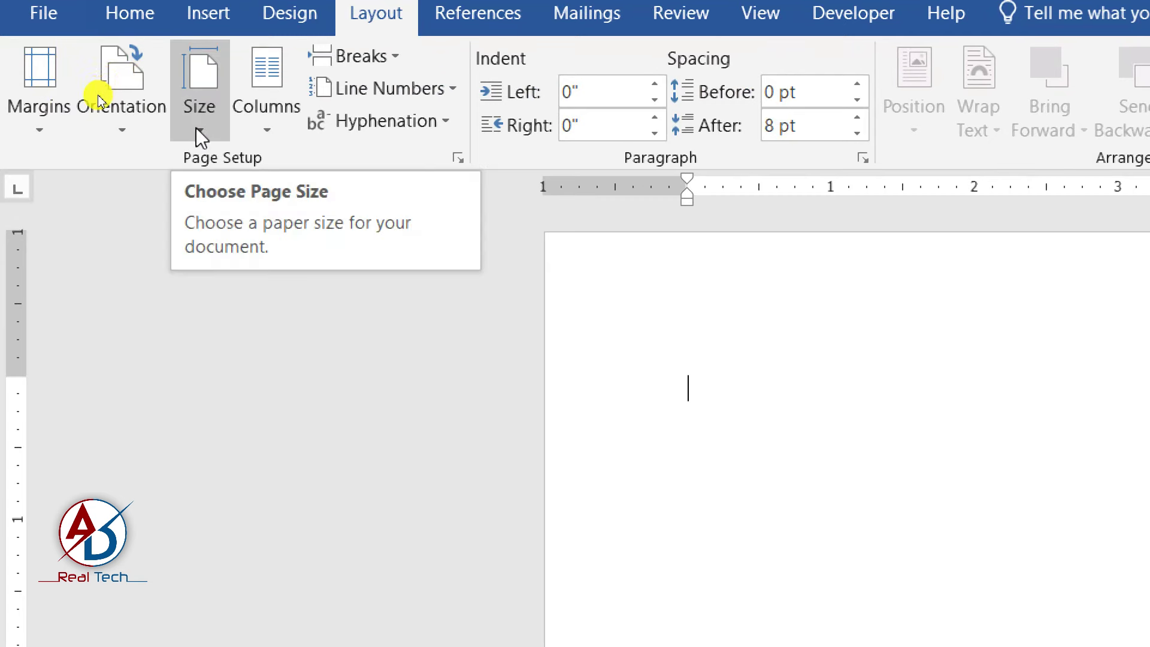
{"action": "left_click", "coordinate": [194, 109]}
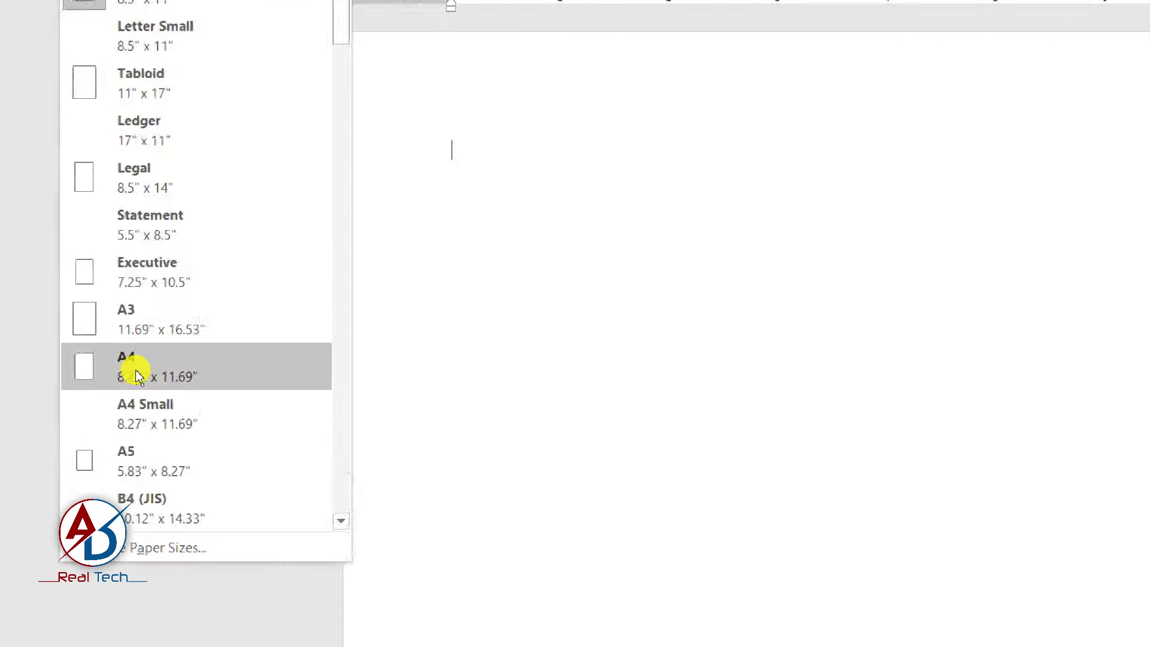
{"action": "left_click", "coordinate": [137, 375]}
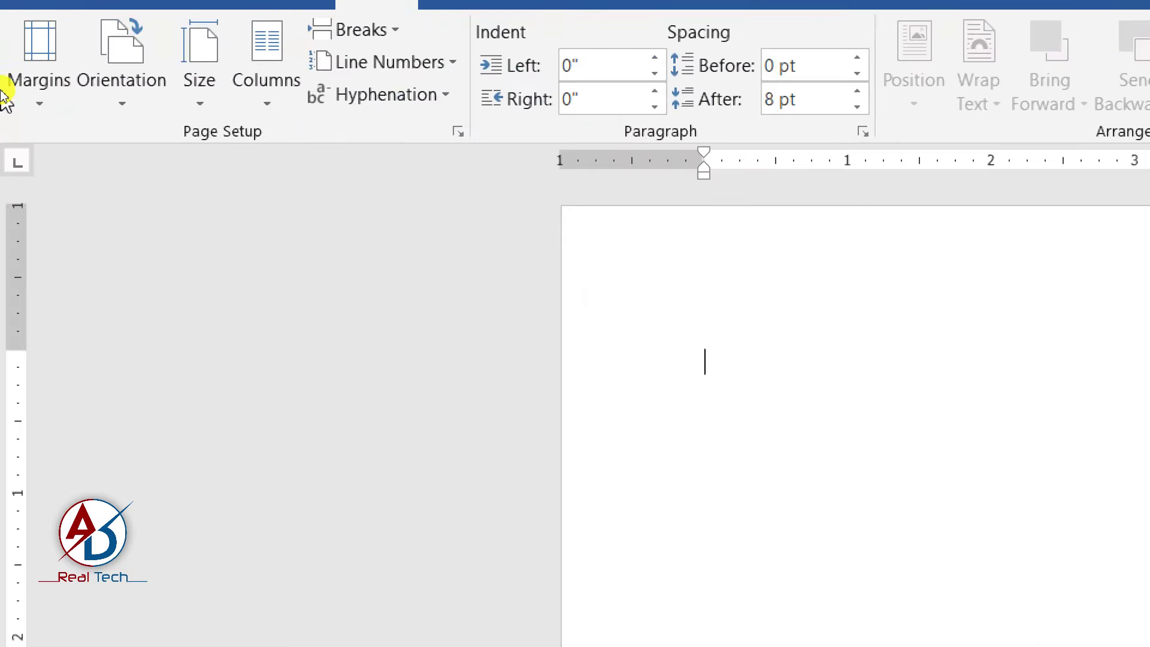
{"action": "left_click", "coordinate": [31, 96]}
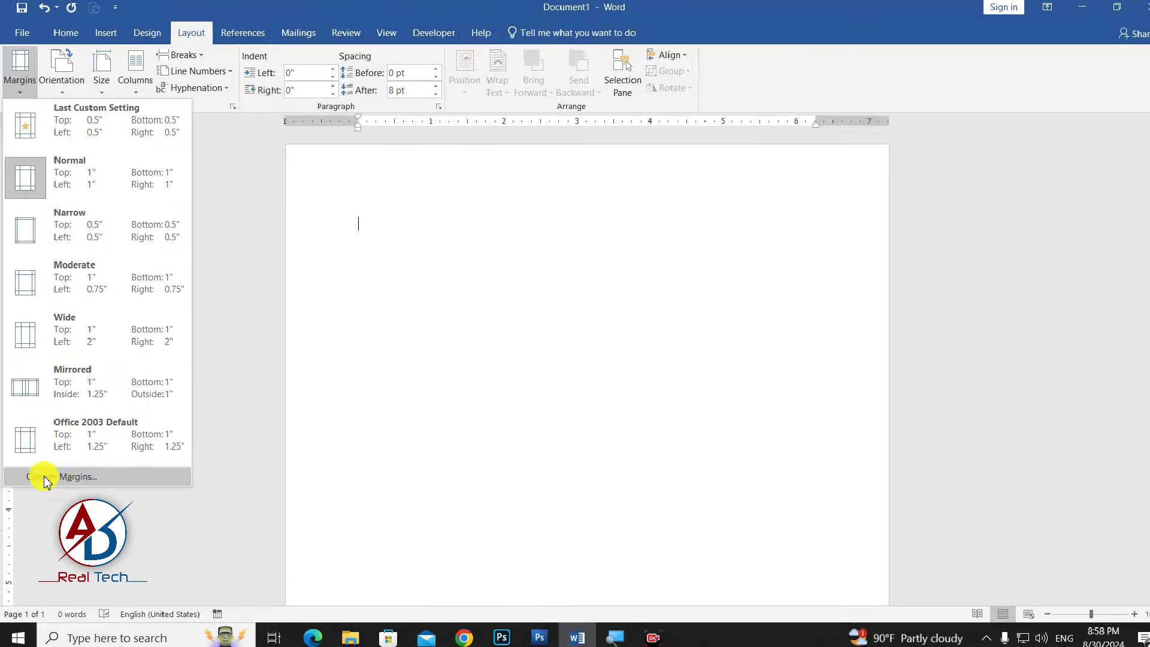
Step: Apply Narrow margins of 0.5 inch on every side of the A4 page
{"action": "left_click", "coordinate": [82, 235]}
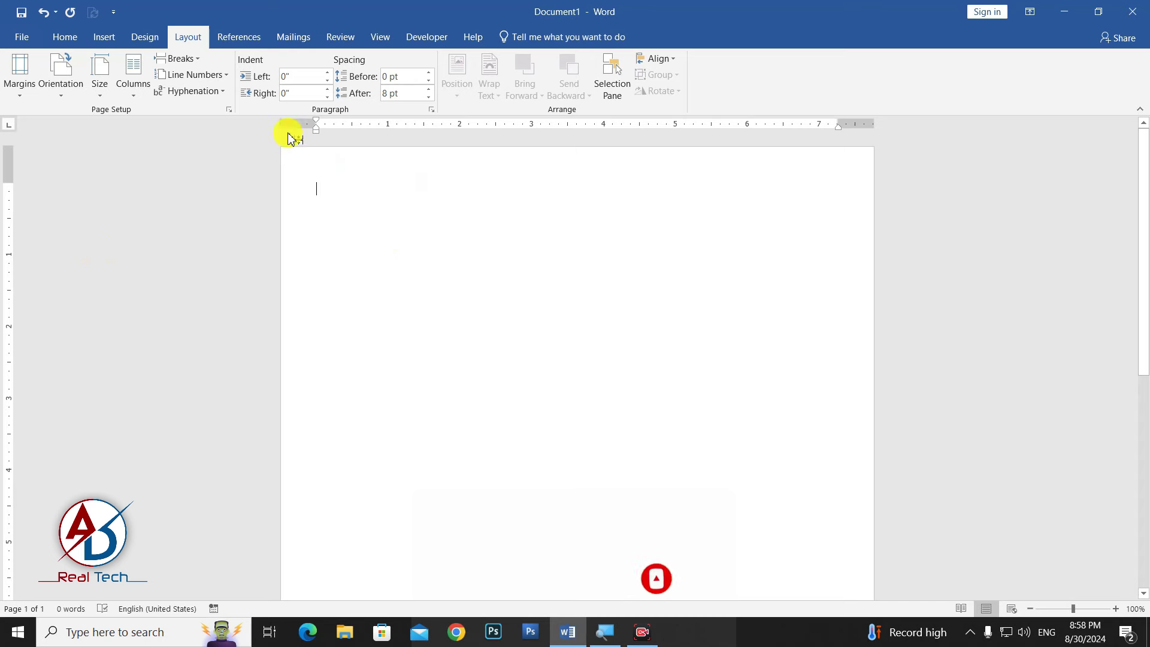
{"action": "left_click", "coordinate": [99, 81]}
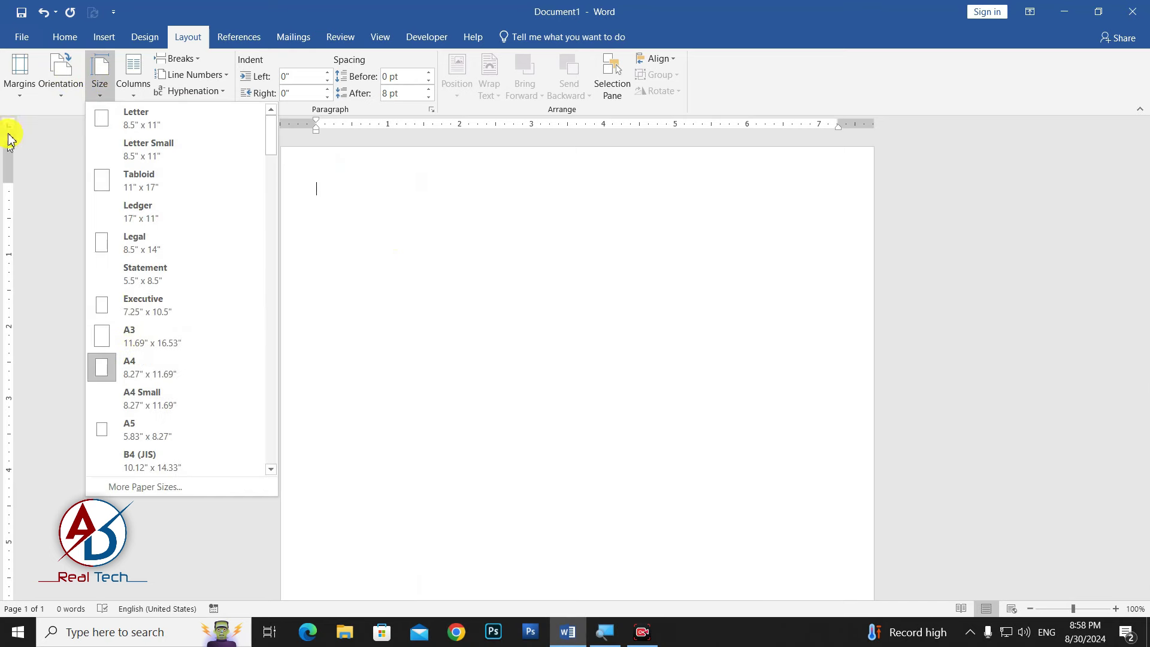
{"action": "left_click", "coordinate": [18, 78]}
{"action": "left_click", "coordinate": [605, 289]}
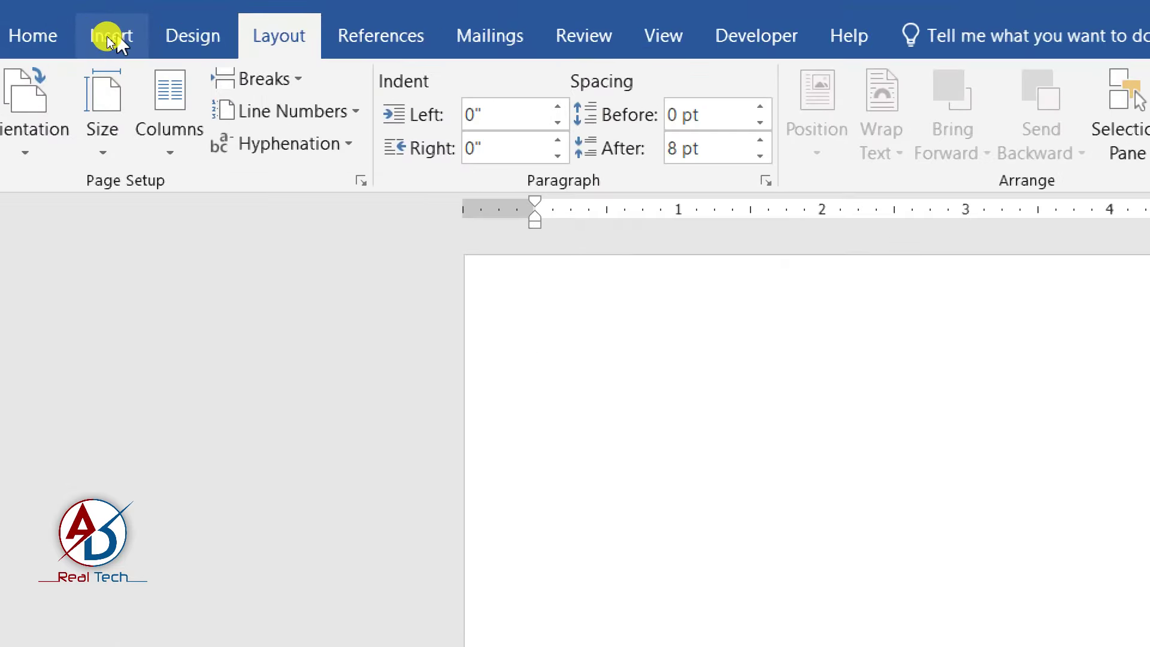
{"action": "left_click", "coordinate": [106, 36]}
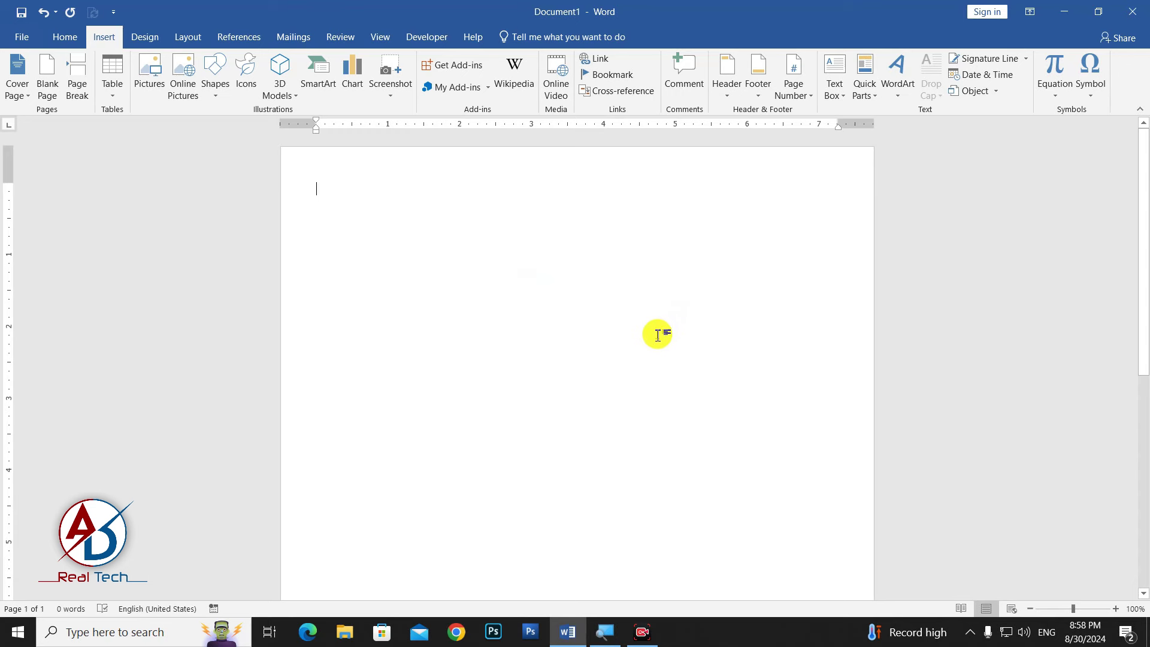
Step: Draw a rectangle across the full width of the page top
{"action": "scroll", "coordinate": [657, 335], "scroll_direction": "down", "scroll_amount": 6}
{"action": "scroll", "coordinate": [658, 335], "scroll_direction": "down", "scroll_amount": 3}
{"action": "scroll", "coordinate": [657, 338], "scroll_direction": "up", "scroll_amount": 5}
{"action": "scroll", "coordinate": [658, 343], "scroll_direction": "down", "scroll_amount": 2}
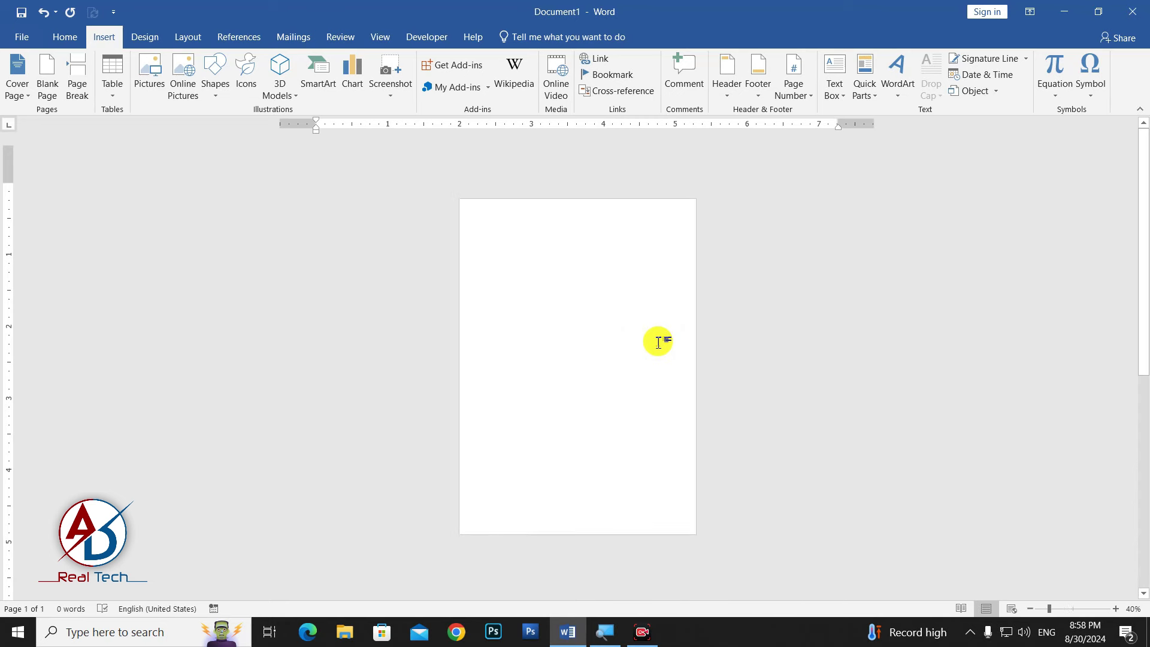
{"action": "scroll", "coordinate": [658, 343], "scroll_direction": "up", "scroll_amount": 1}
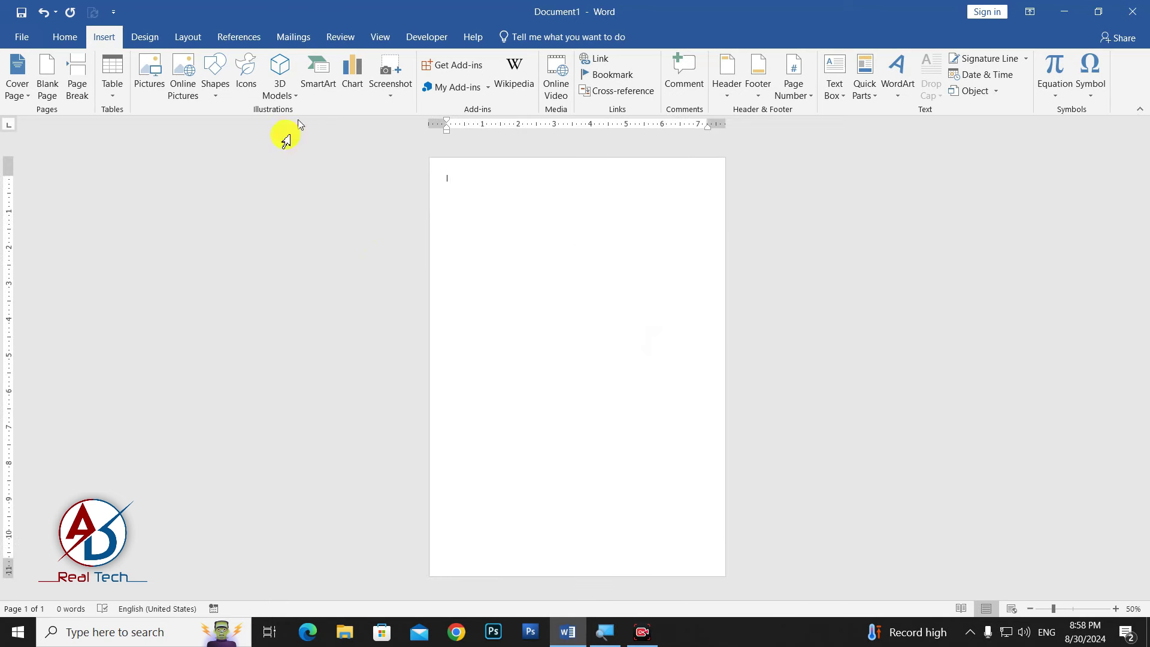
{"action": "scroll", "coordinate": [620, 297], "scroll_direction": "up", "scroll_amount": 1}
{"action": "scroll", "coordinate": [622, 300], "scroll_direction": "up", "scroll_amount": 2}
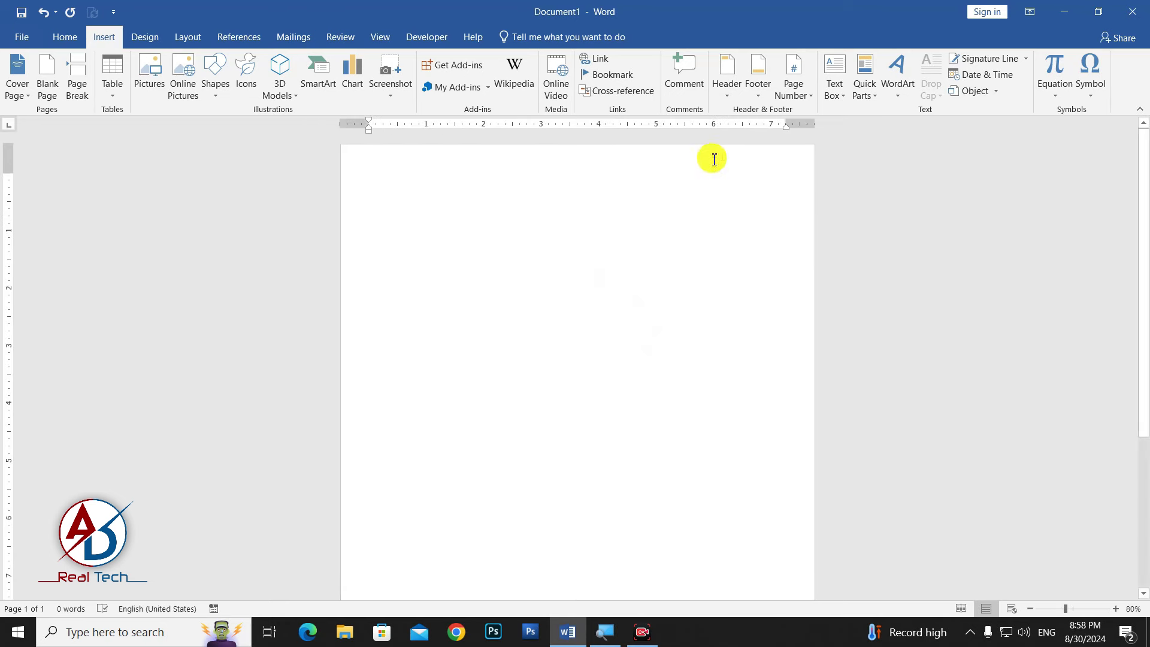
{"action": "left_click", "coordinate": [215, 79]}
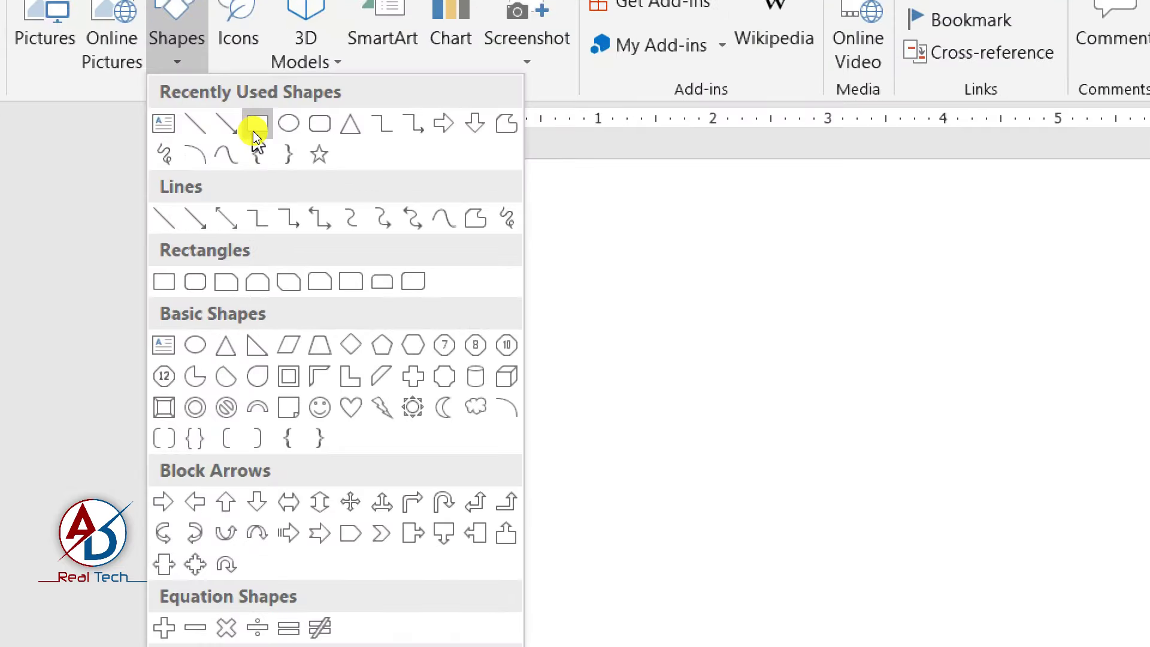
{"action": "left_click", "coordinate": [254, 133]}
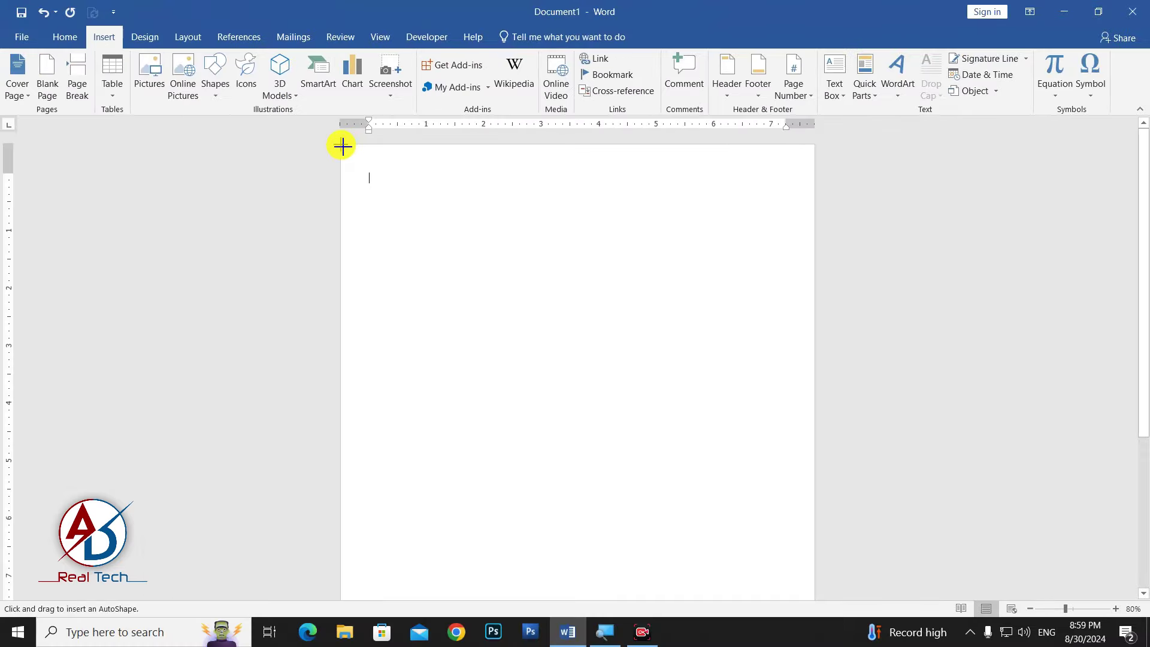
{"action": "left_click_drag", "start_coordinate": [342, 145], "coordinate": [816, 237]}
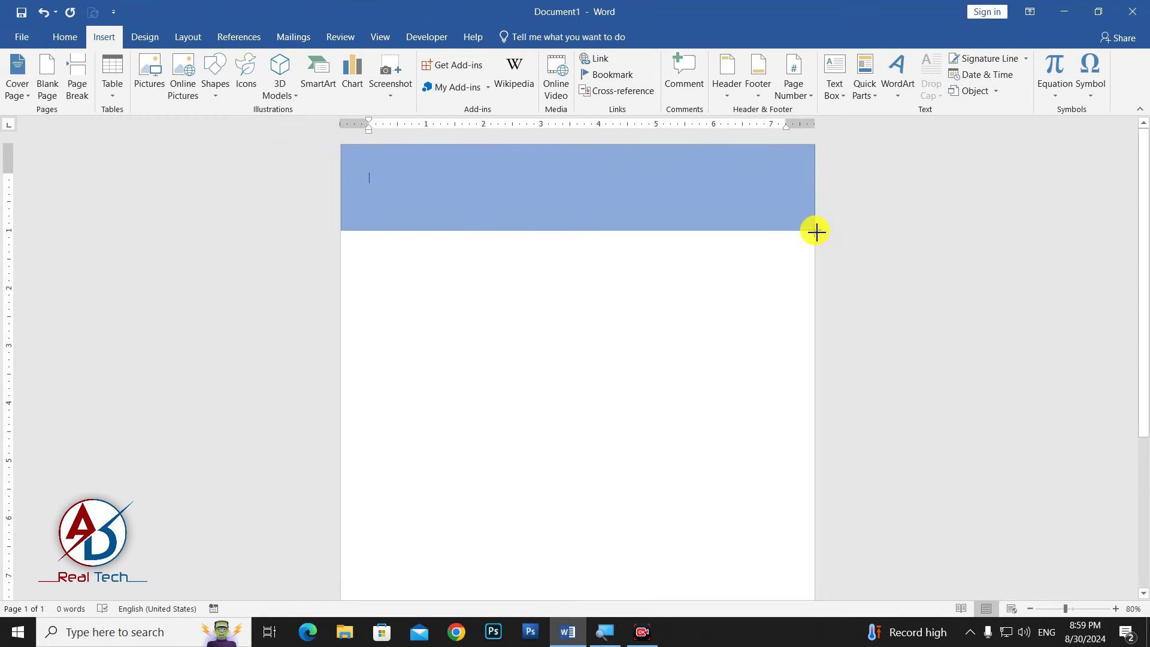
{"action": "left_click_drag", "start_coordinate": [816, 237], "coordinate": [814, 220]}
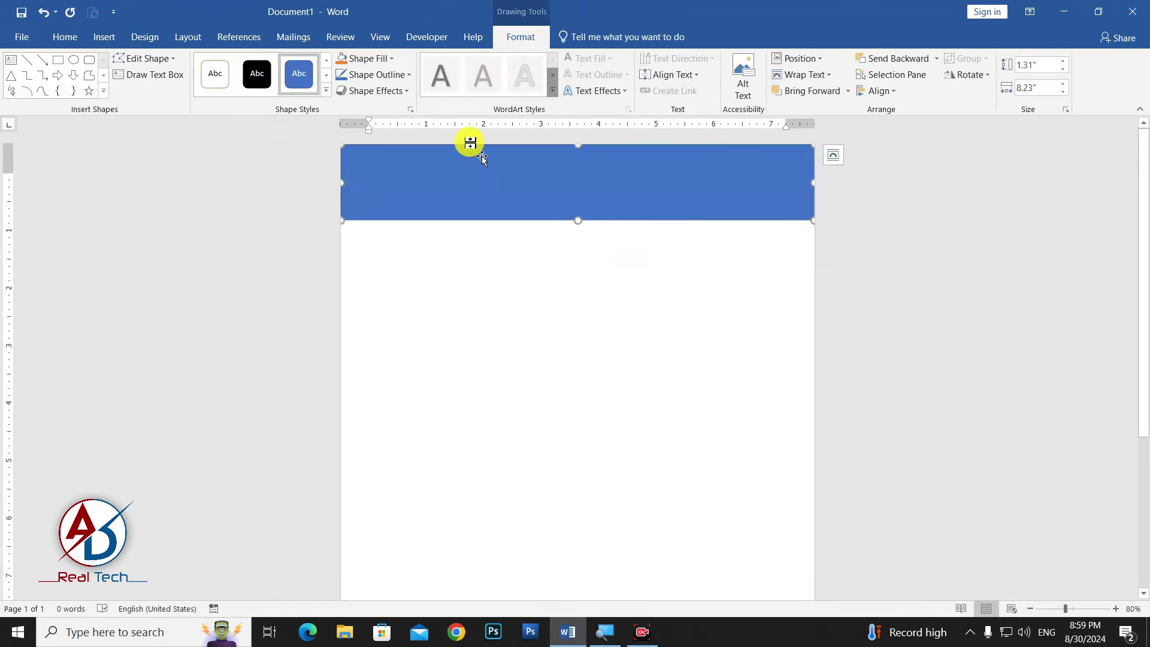
Step: Remove the rectangle's outline and fill it orange
{"action": "left_click", "coordinate": [390, 76]}
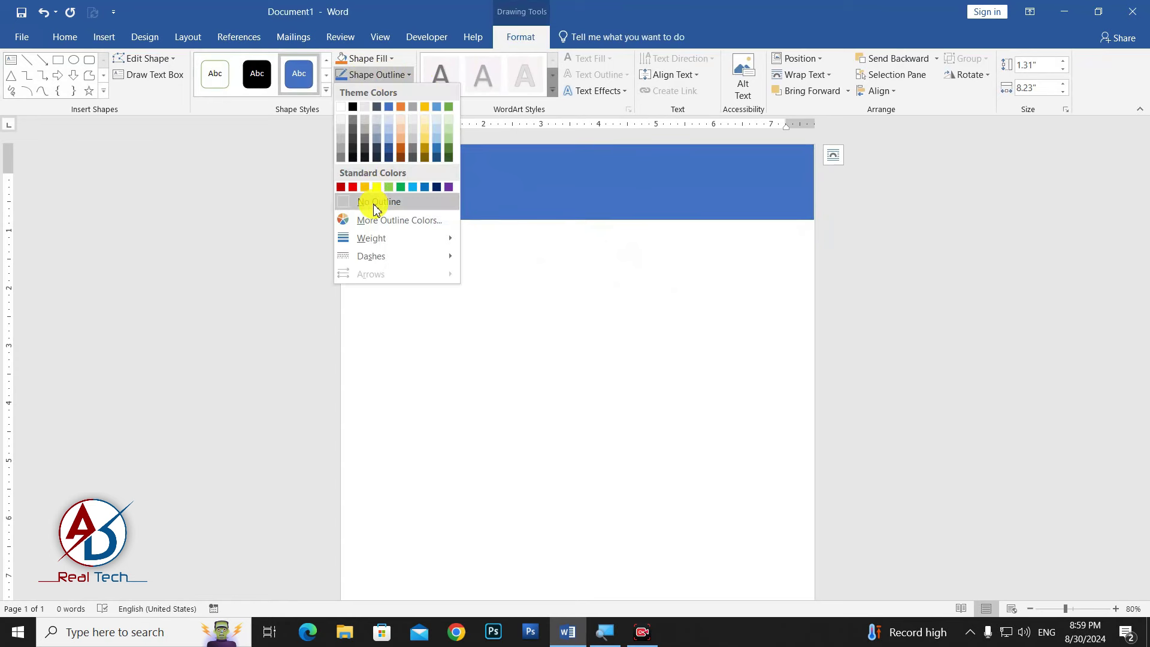
{"action": "left_click", "coordinate": [374, 204]}
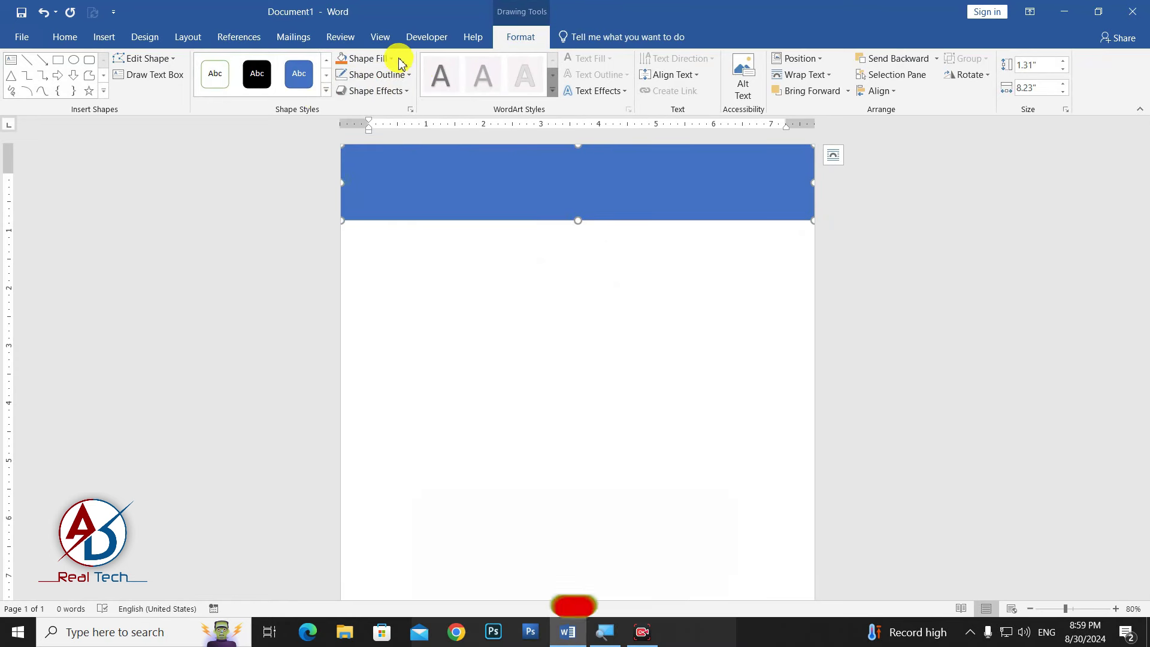
{"action": "left_click", "coordinate": [376, 58]}
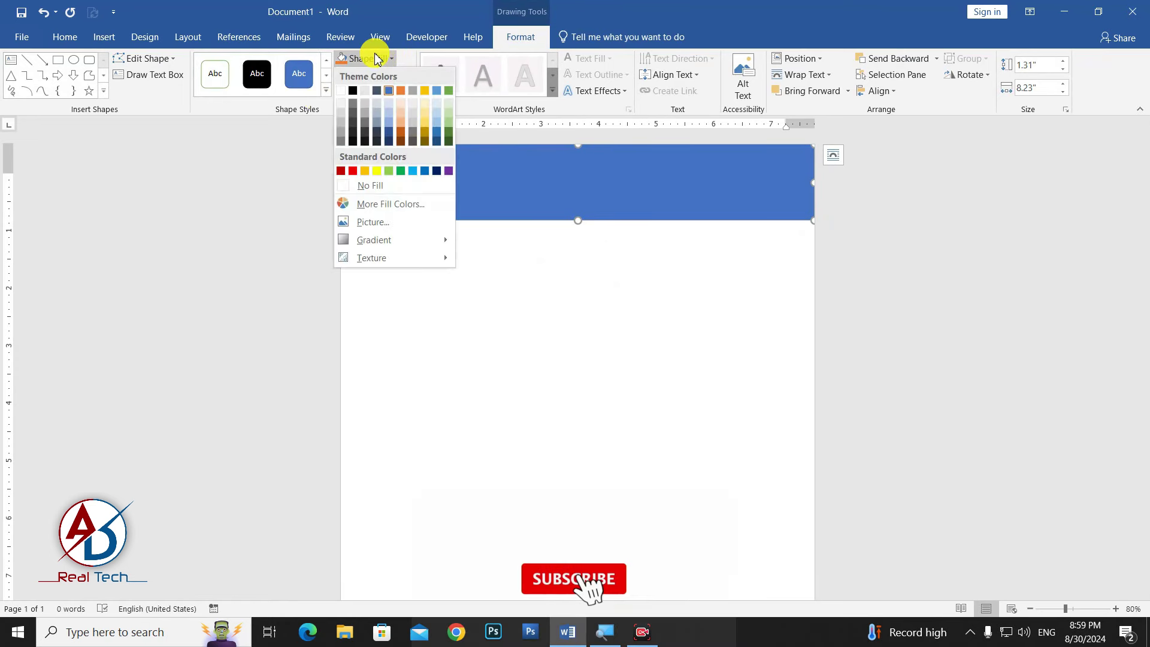
{"action": "left_click", "coordinate": [339, 62]}
{"action": "left_click", "coordinate": [505, 236]}
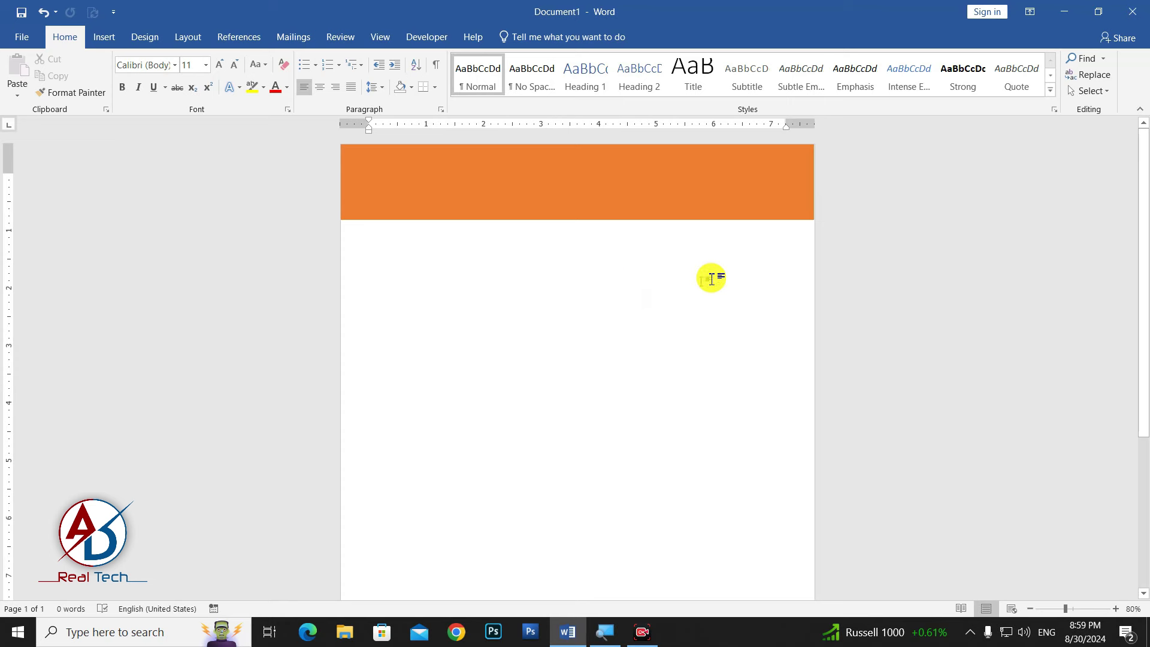
Step: Use Edit Points on the orange band to bend its bottom edge into a curve
{"action": "left_click", "coordinate": [586, 193]}
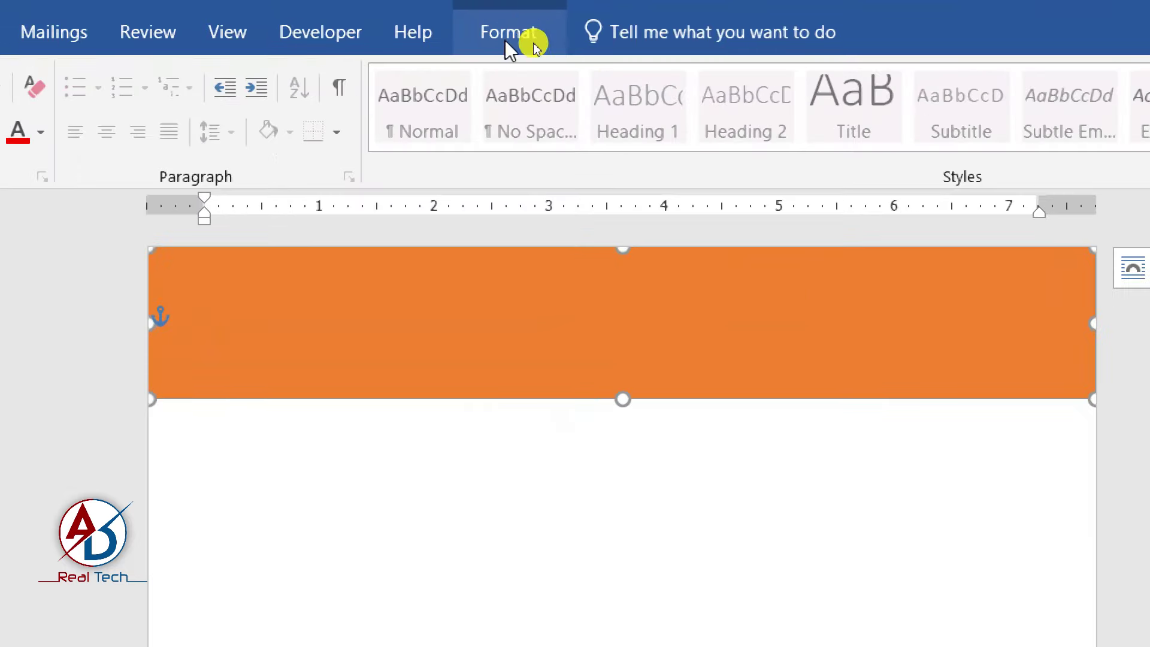
{"action": "left_click", "coordinate": [527, 41]}
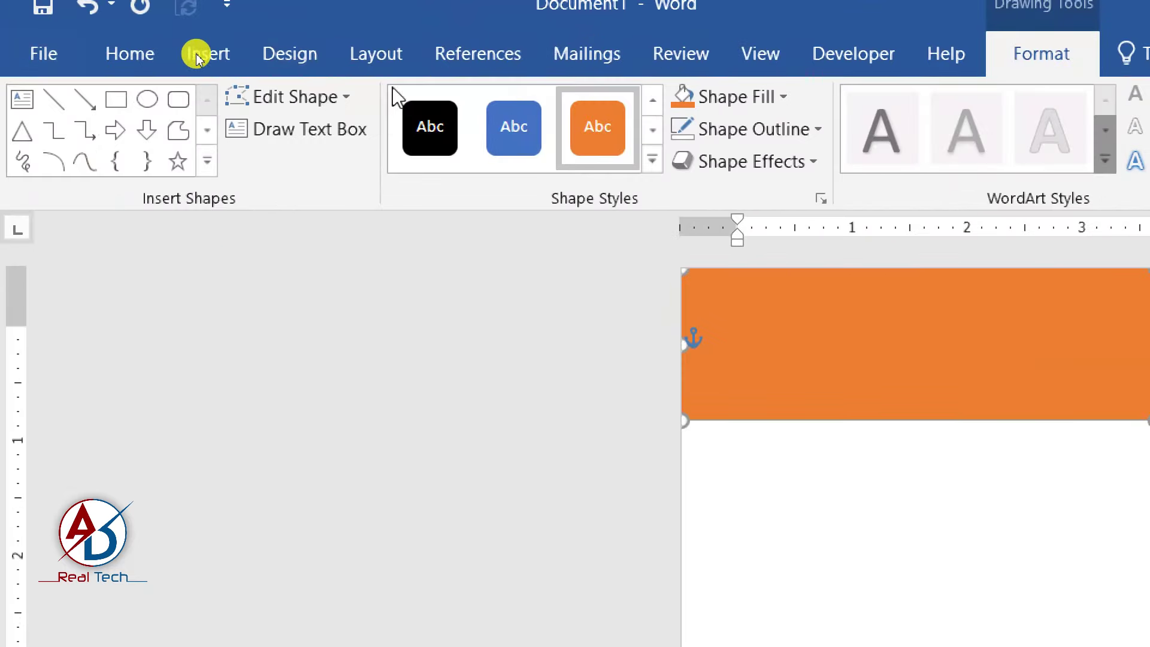
{"action": "left_click", "coordinate": [343, 98]}
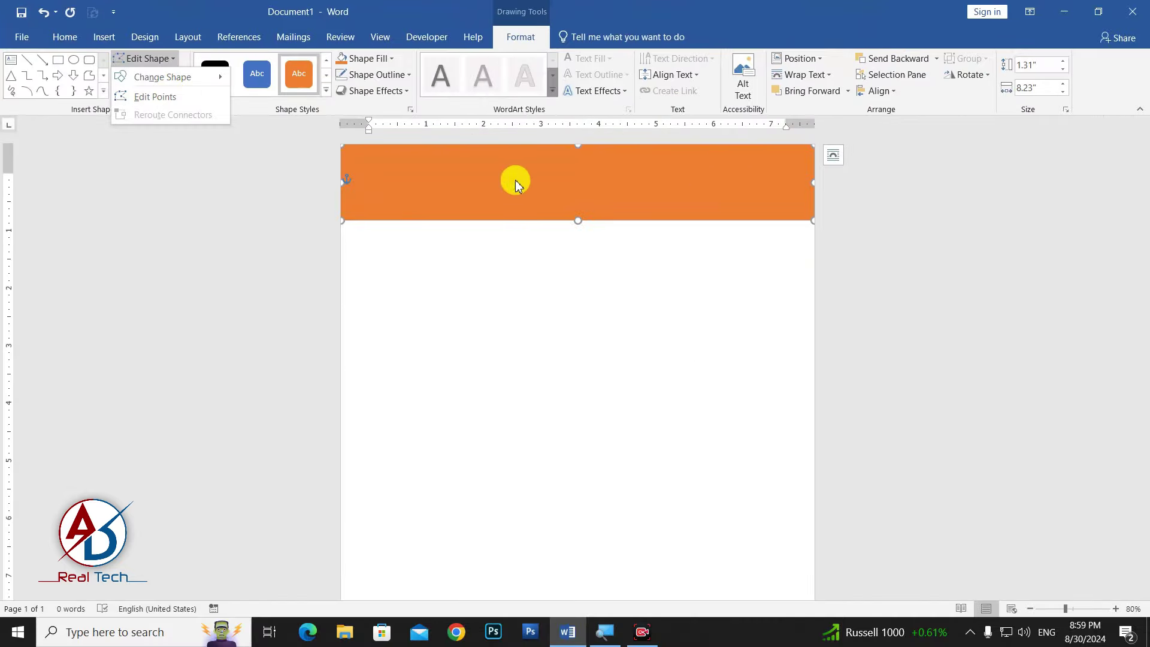
{"action": "right_click", "coordinate": [517, 183]}
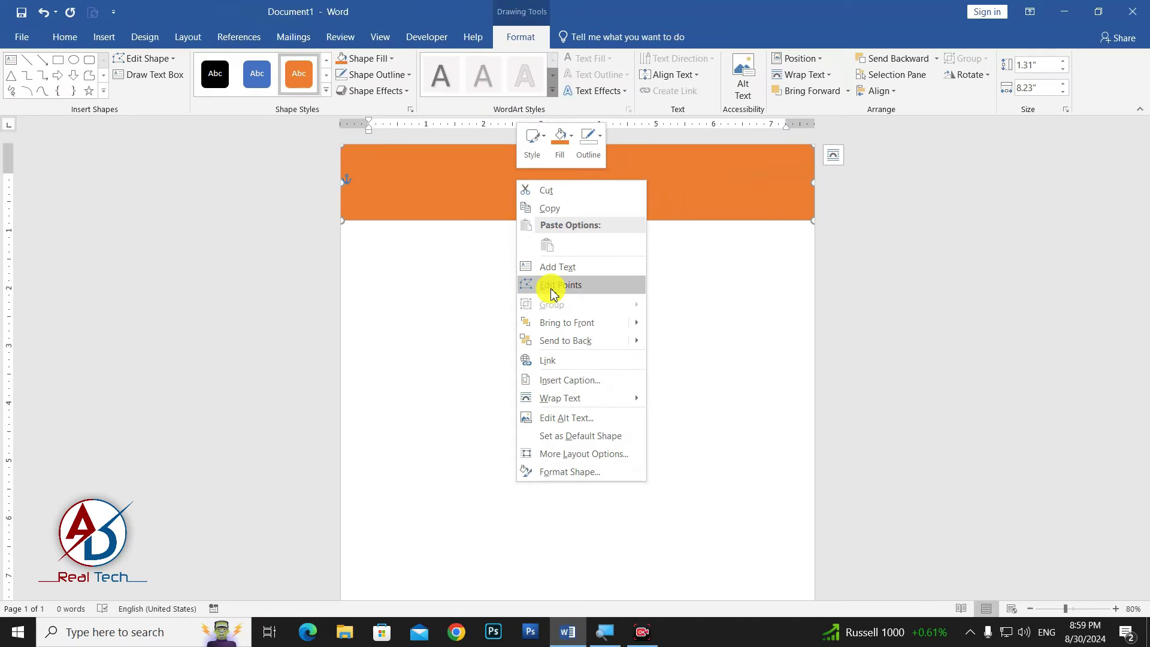
{"action": "left_click", "coordinate": [551, 286]}
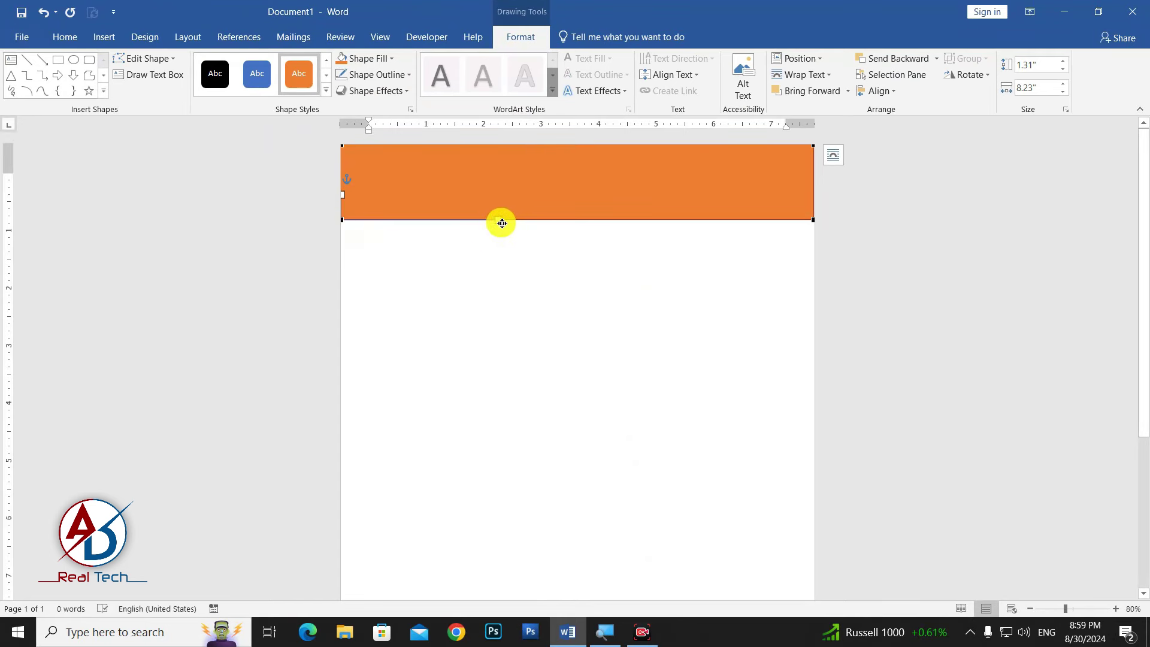
{"action": "left_click_drag", "start_coordinate": [501, 221], "coordinate": [495, 180]}
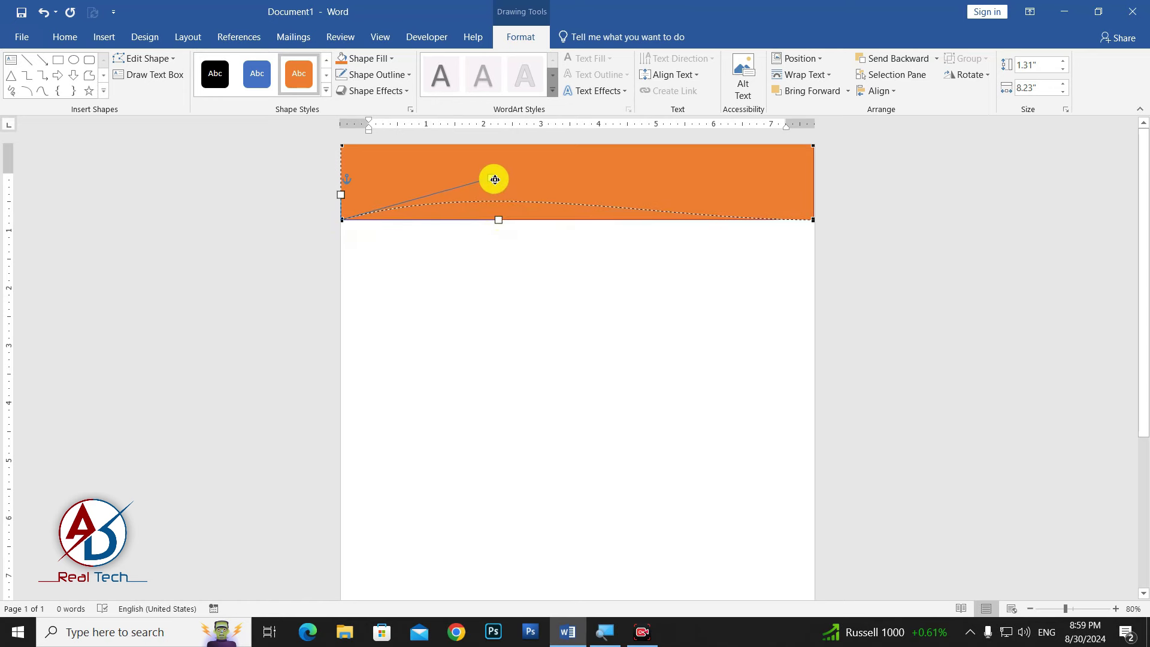
{"action": "left_click_drag", "start_coordinate": [494, 179], "coordinate": [491, 178]}
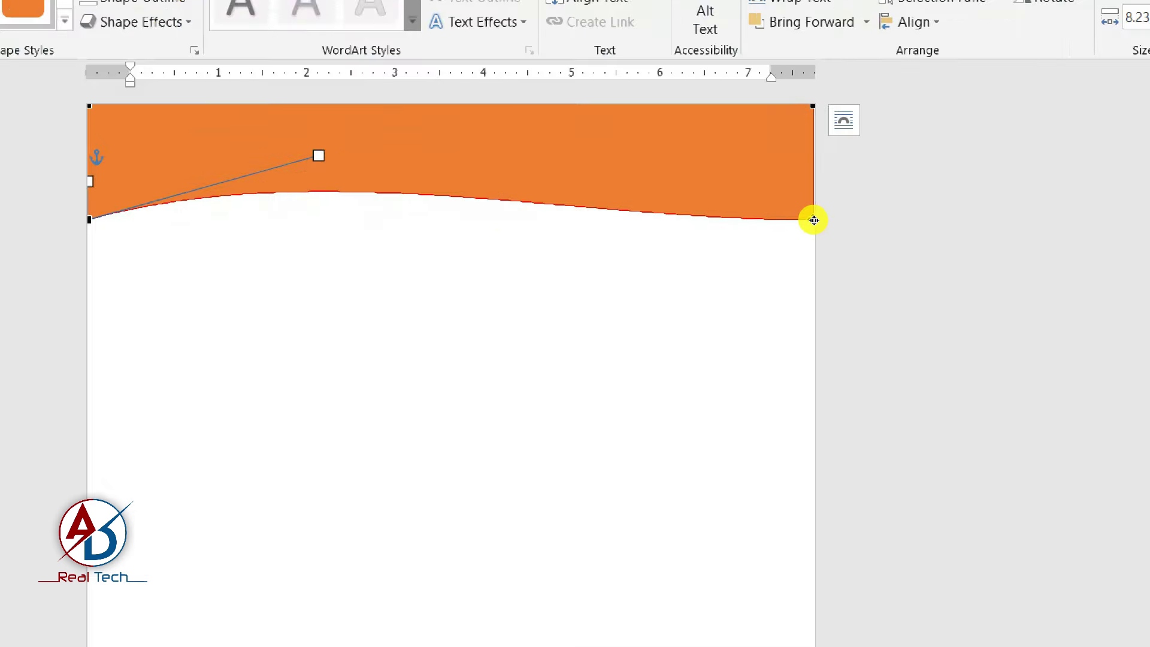
Step: Adjust the curve handles into a smooth wave and nudge the top-right corner outward
{"action": "left_click", "coordinate": [814, 220]}
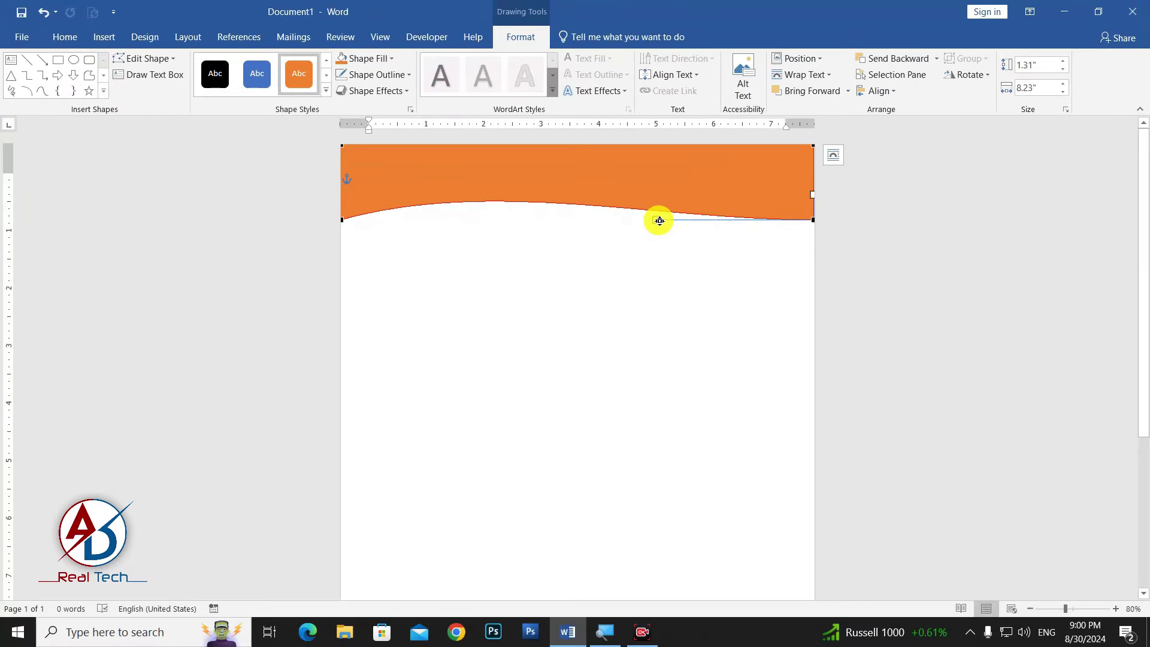
{"action": "left_click_drag", "start_coordinate": [658, 220], "coordinate": [652, 290]}
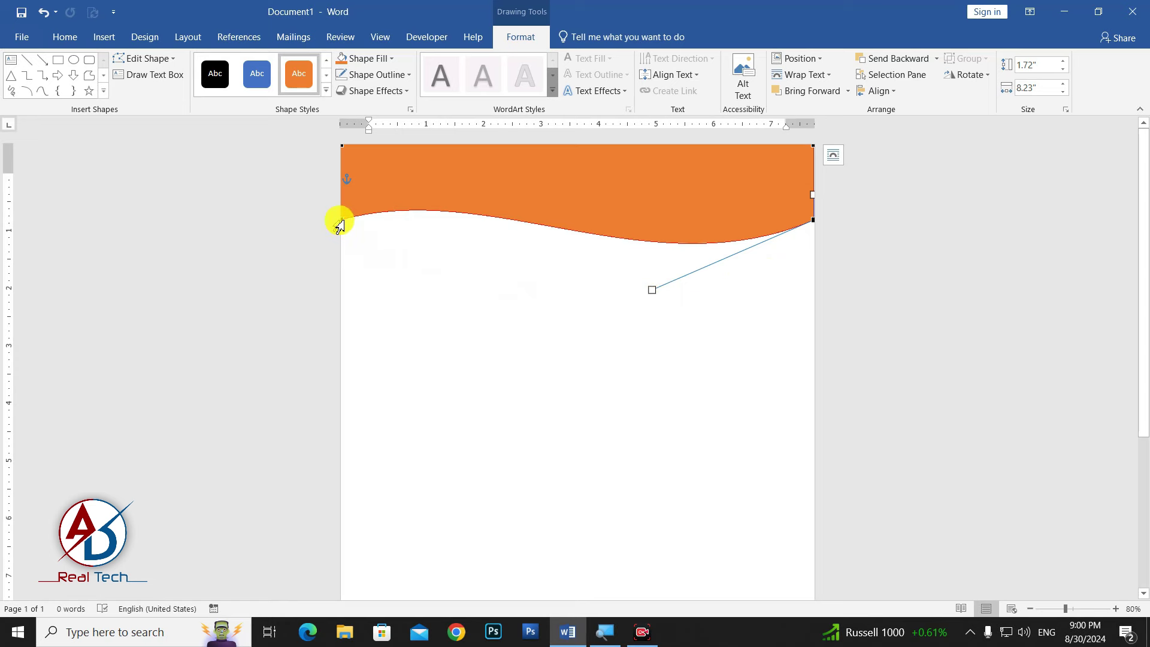
{"action": "left_click", "coordinate": [341, 220]}
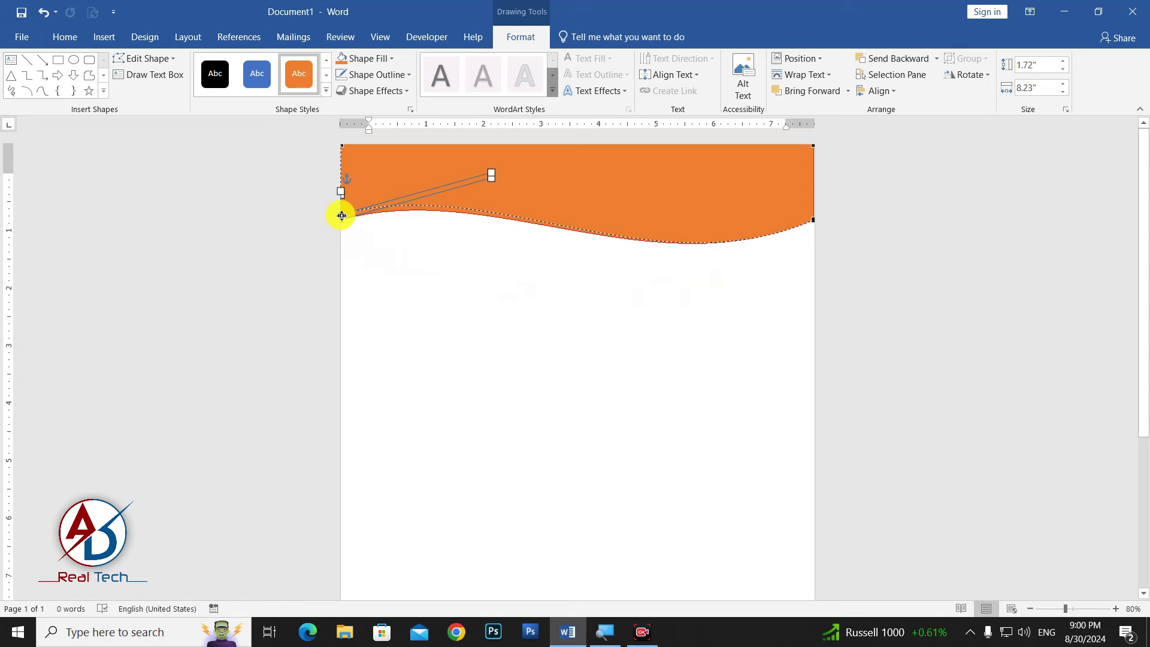
{"action": "left_click_drag", "start_coordinate": [495, 169], "coordinate": [488, 163]}
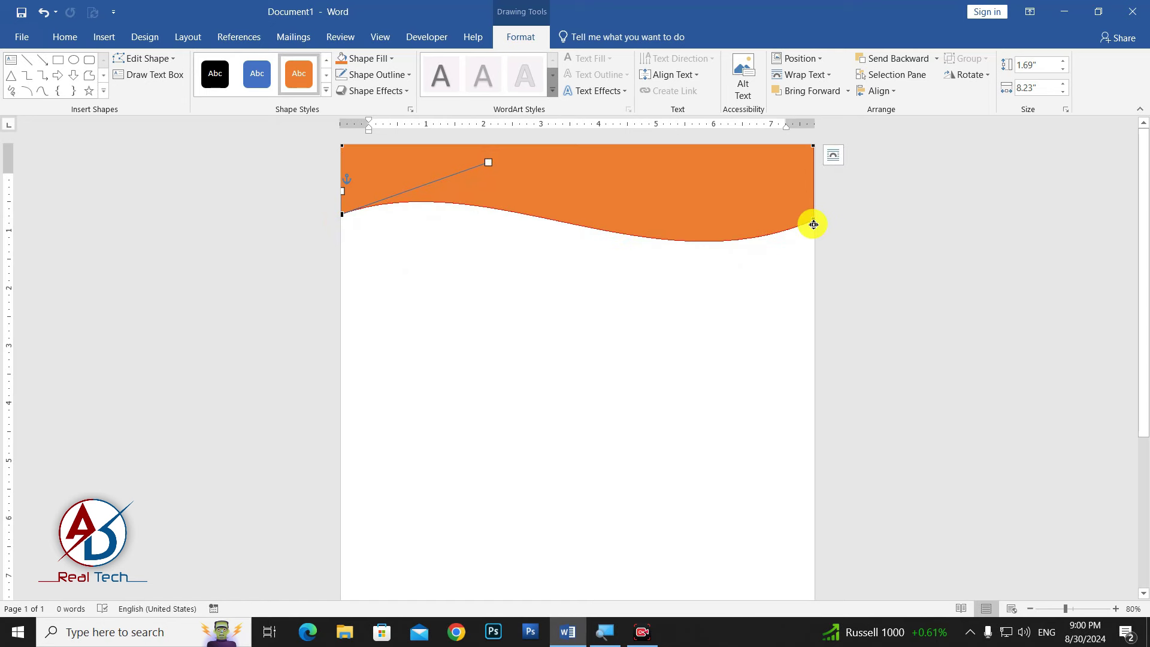
{"action": "left_click_drag", "start_coordinate": [814, 222], "coordinate": [819, 222]}
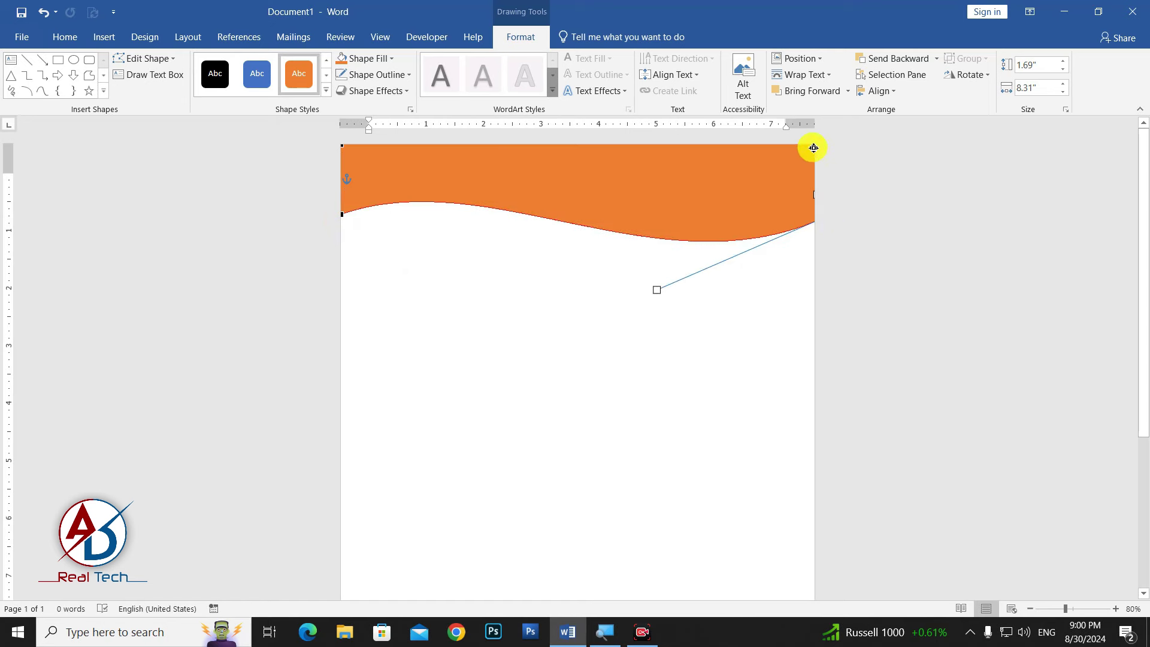
{"action": "left_click_drag", "start_coordinate": [813, 148], "coordinate": [822, 148]}
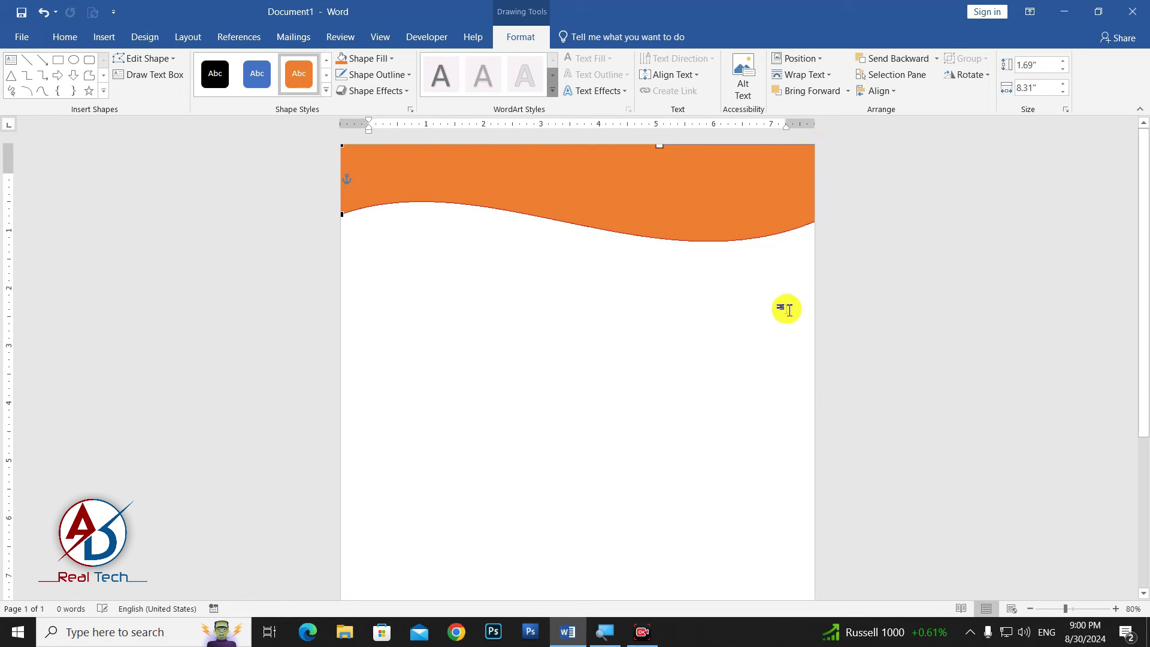
Step: Drag the orange wave's right handle out until the band reaches the page's right edge
{"action": "left_click", "coordinate": [783, 307]}
{"action": "scroll", "coordinate": [660, 321], "scroll_direction": "down", "scroll_amount": 5, "text": "ctrl"}
{"action": "scroll", "coordinate": [651, 342], "scroll_direction": "up", "scroll_amount": 1, "text": "ctrl"}
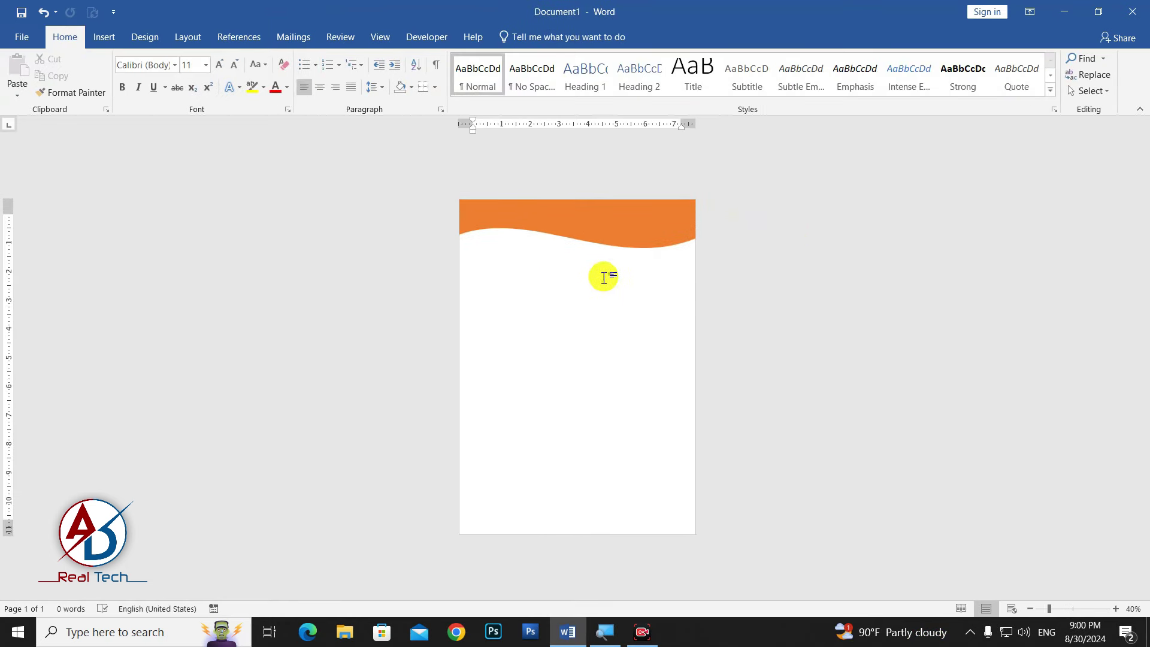
{"action": "scroll", "coordinate": [601, 274], "scroll_direction": "up", "scroll_amount": 1, "text": "ctrl"}
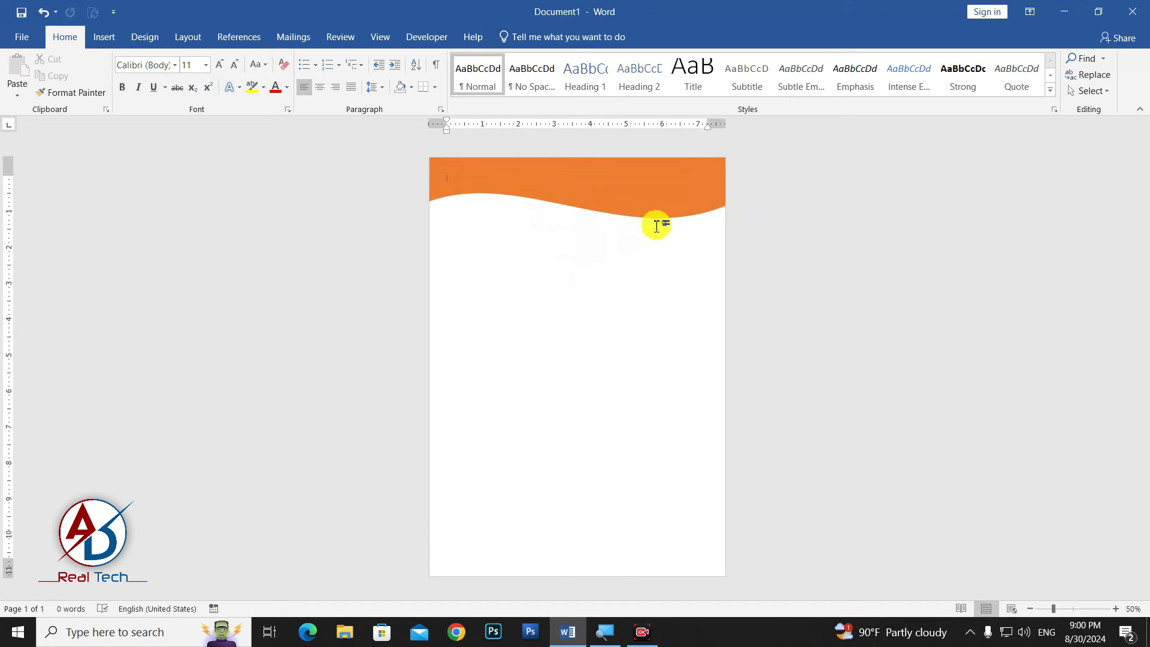
{"action": "scroll", "coordinate": [665, 249], "scroll_direction": "up", "scroll_amount": 1, "text": "ctrl"}
{"action": "left_click", "coordinate": [677, 216]}
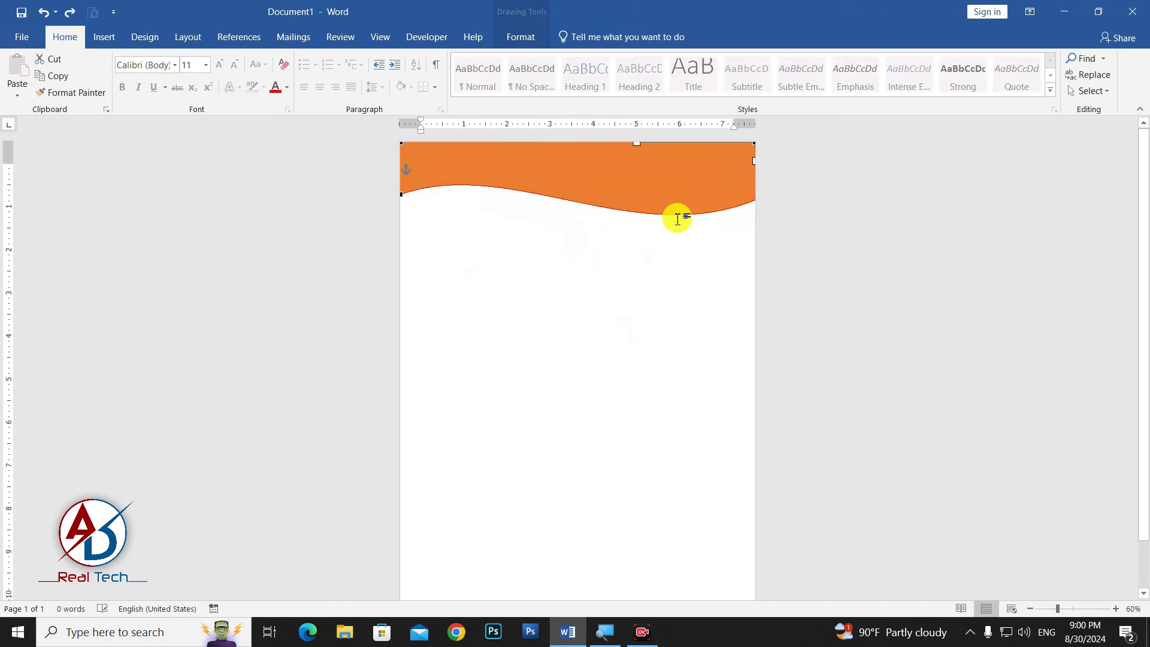
{"action": "left_click", "coordinate": [741, 264]}
{"action": "scroll", "coordinate": [741, 264], "scroll_direction": "up", "scroll_amount": 2, "text": "ctrl"}
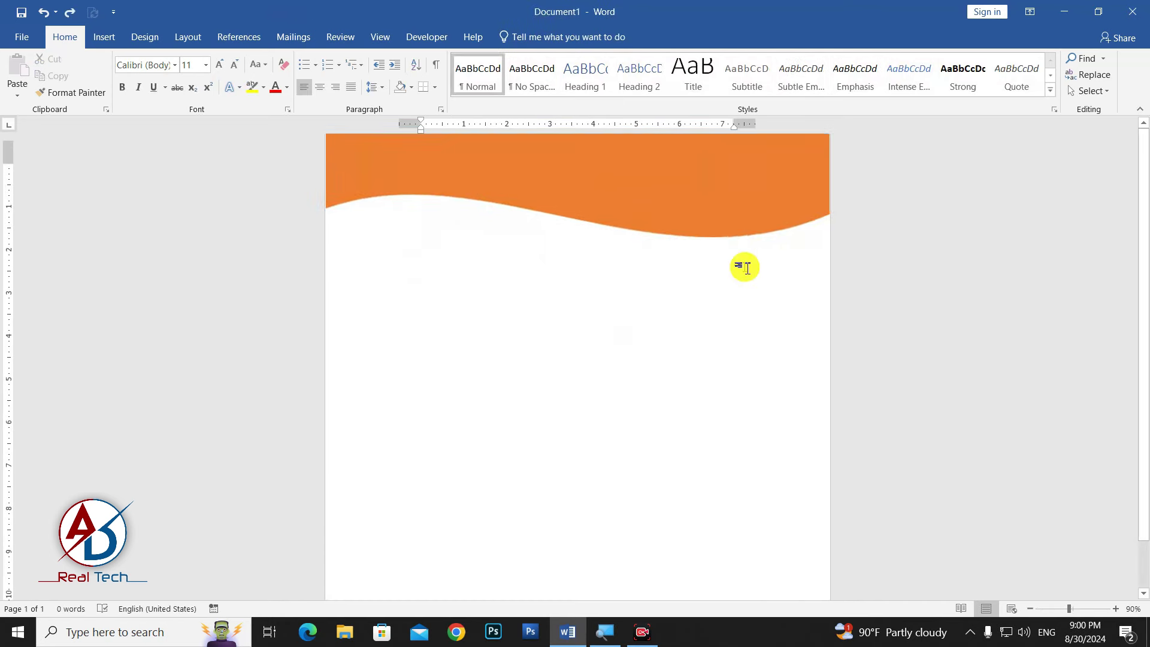
{"action": "scroll", "coordinate": [741, 264], "scroll_direction": "up", "scroll_amount": 1, "text": "ctrl"}
{"action": "left_click", "coordinate": [825, 234]}
{"action": "scroll", "coordinate": [825, 235], "scroll_direction": "up", "scroll_amount": 2, "text": "ctrl"}
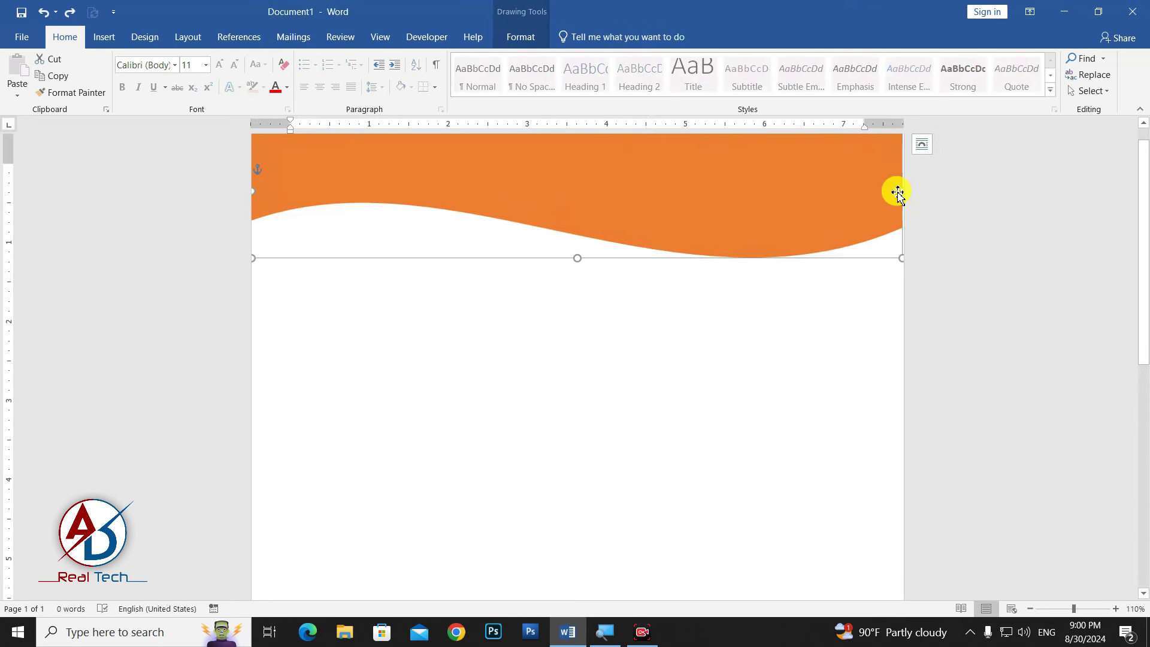
{"action": "left_click_drag", "start_coordinate": [906, 194], "coordinate": [908, 193]}
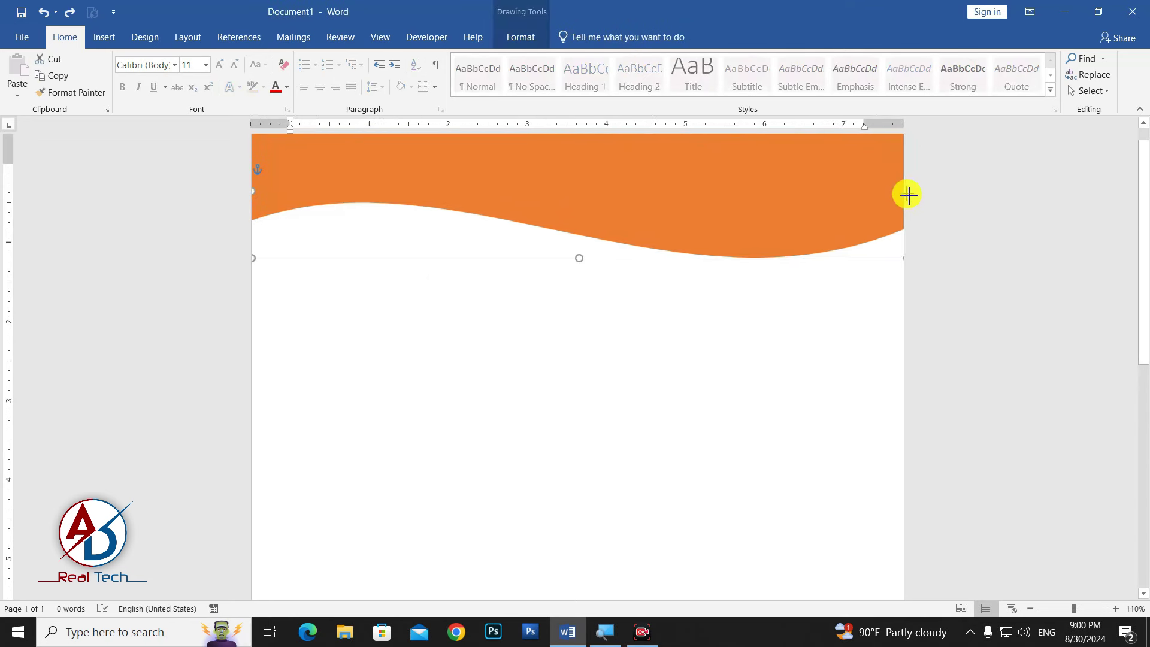
{"action": "scroll", "coordinate": [838, 298], "scroll_direction": "up", "scroll_amount": 5, "text": "ctrl"}
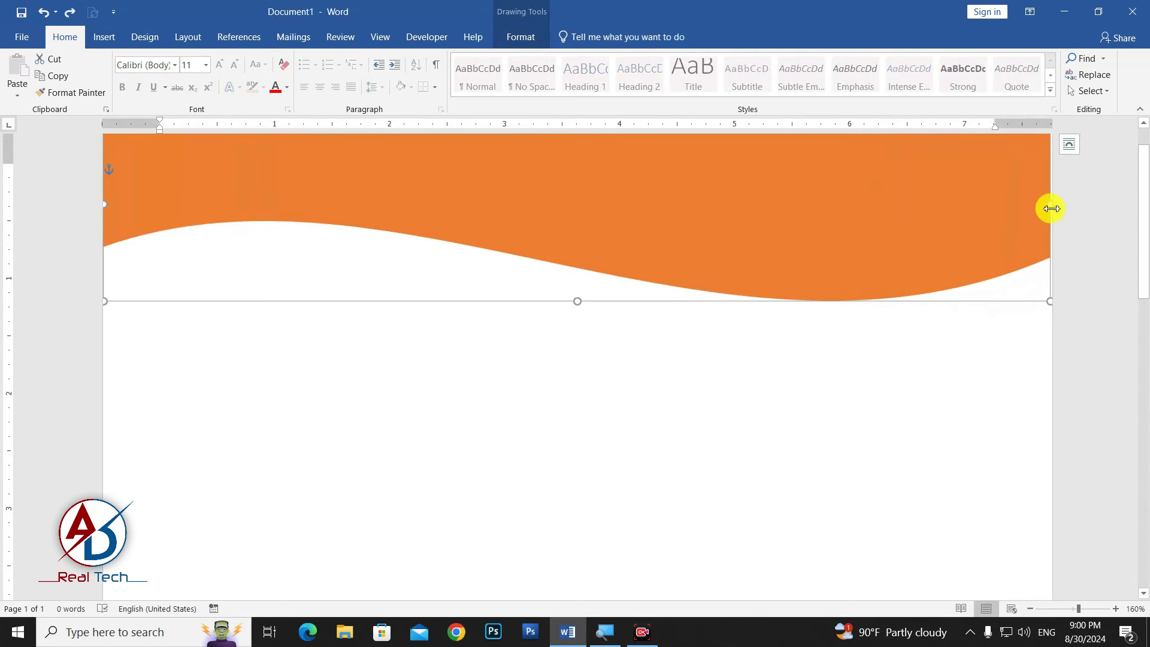
{"action": "left_click_drag", "start_coordinate": [1050, 208], "coordinate": [1055, 208]}
{"action": "left_click", "coordinate": [715, 378]}
{"action": "scroll", "coordinate": [715, 377], "scroll_direction": "down", "scroll_amount": 3, "text": "ctrl"}
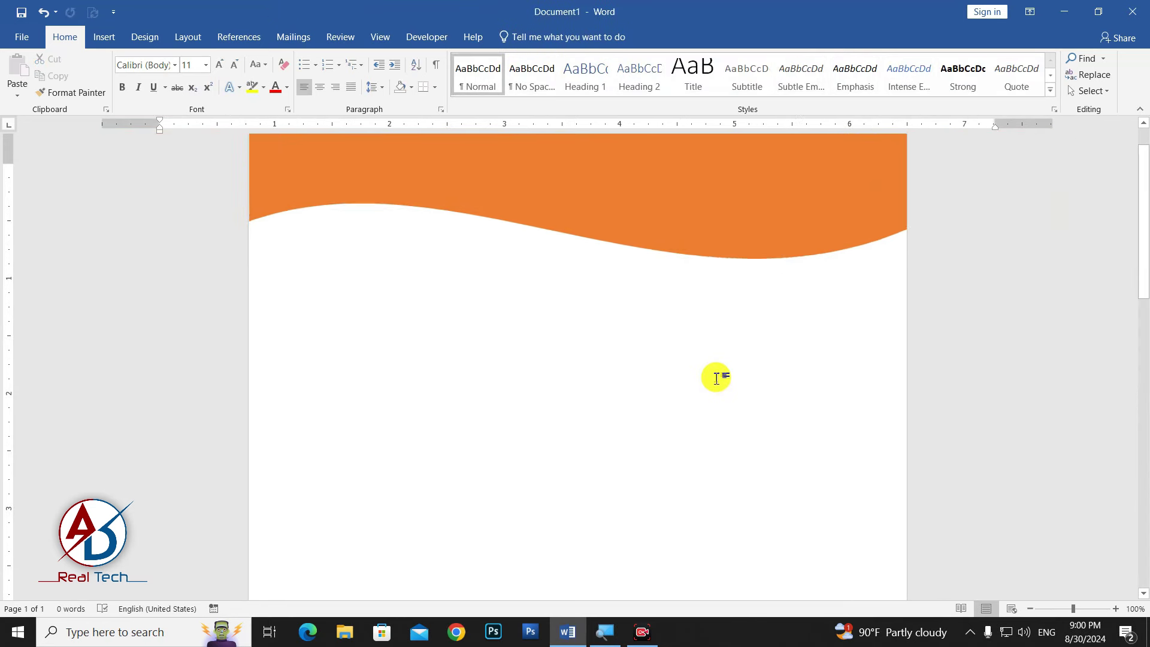
{"action": "scroll", "coordinate": [716, 378], "scroll_direction": "down", "scroll_amount": 3, "text": "ctrl"}
{"action": "scroll", "coordinate": [715, 377], "scroll_direction": "down", "scroll_amount": 2, "text": "ctrl"}
{"action": "scroll", "coordinate": [716, 377], "scroll_direction": "down", "scroll_amount": 2, "text": "ctrl"}
{"action": "left_click", "coordinate": [675, 205]}
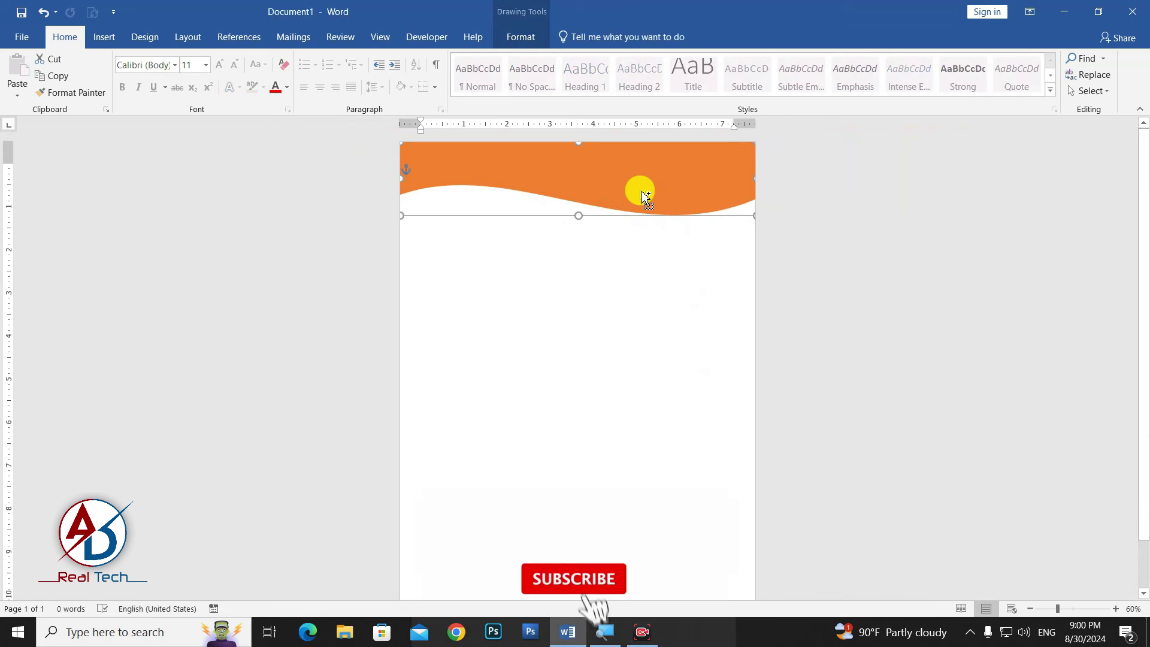
Step: Duplicate the orange wave slightly lower and fill the copy green
{"action": "left_click_drag", "start_coordinate": [641, 190], "coordinate": [639, 216]}
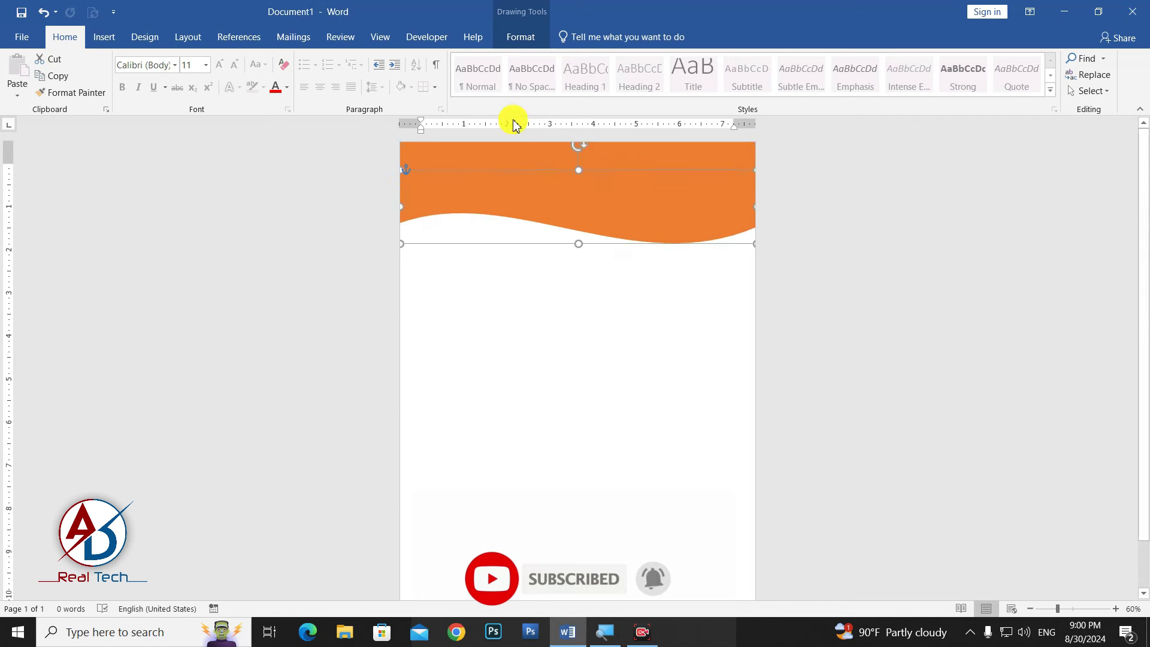
{"action": "left_click", "coordinate": [520, 37]}
{"action": "left_click", "coordinate": [382, 58]}
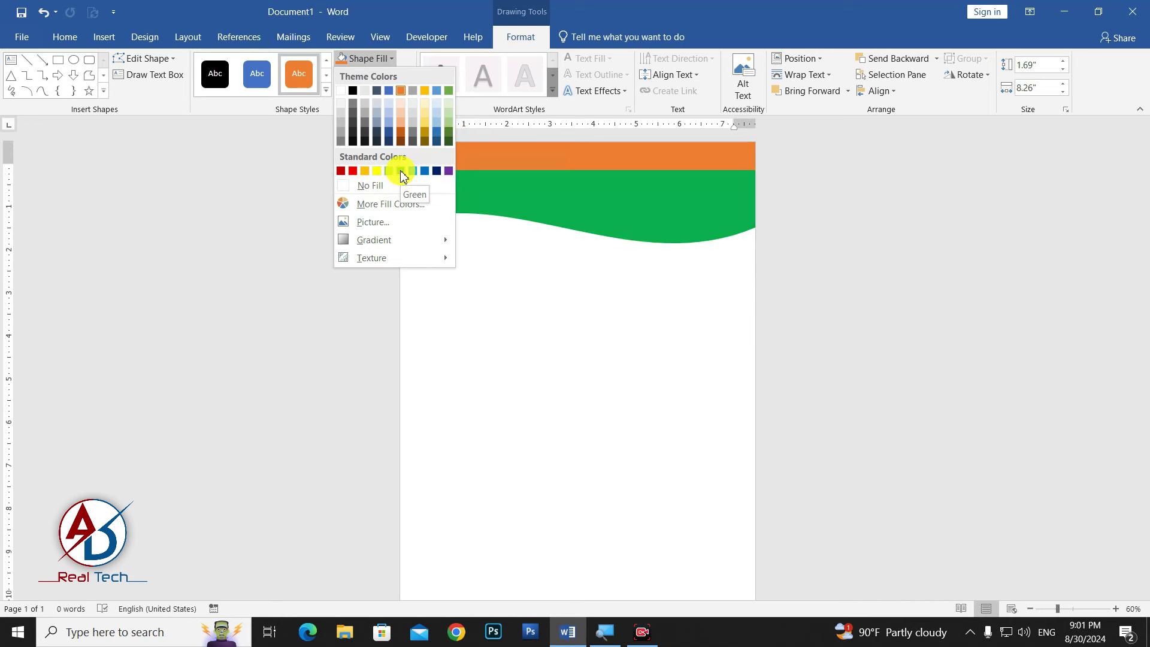
{"action": "left_click", "coordinate": [400, 171]}
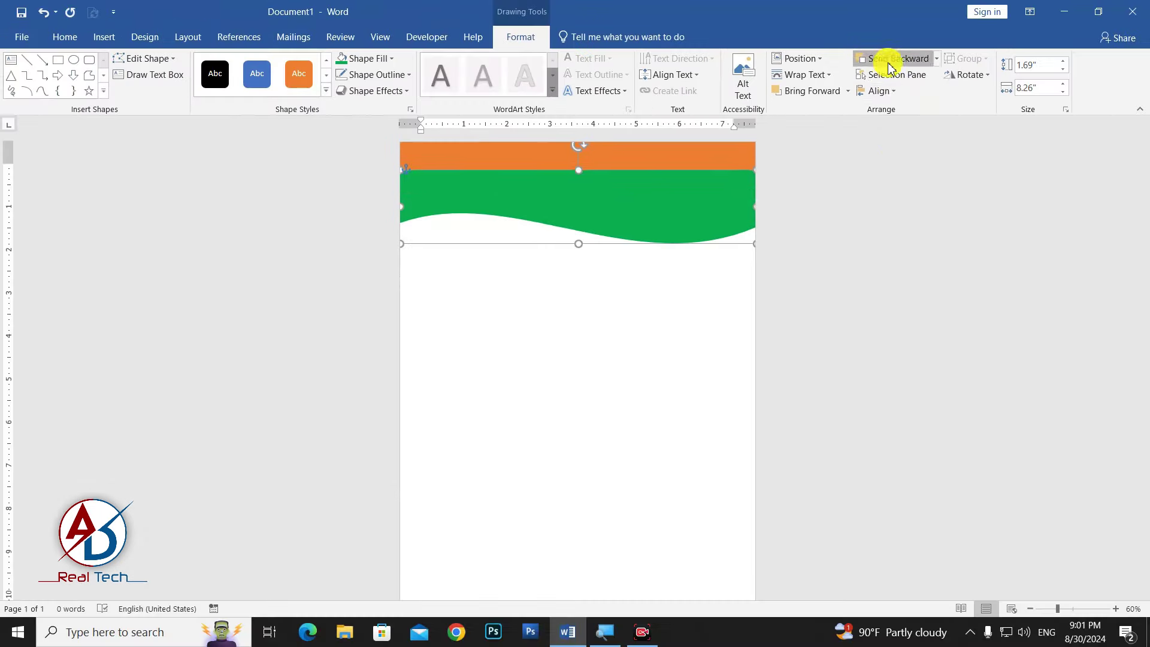
Step: Send the green wave backward so it sits beneath the orange band
{"action": "left_click", "coordinate": [891, 67]}
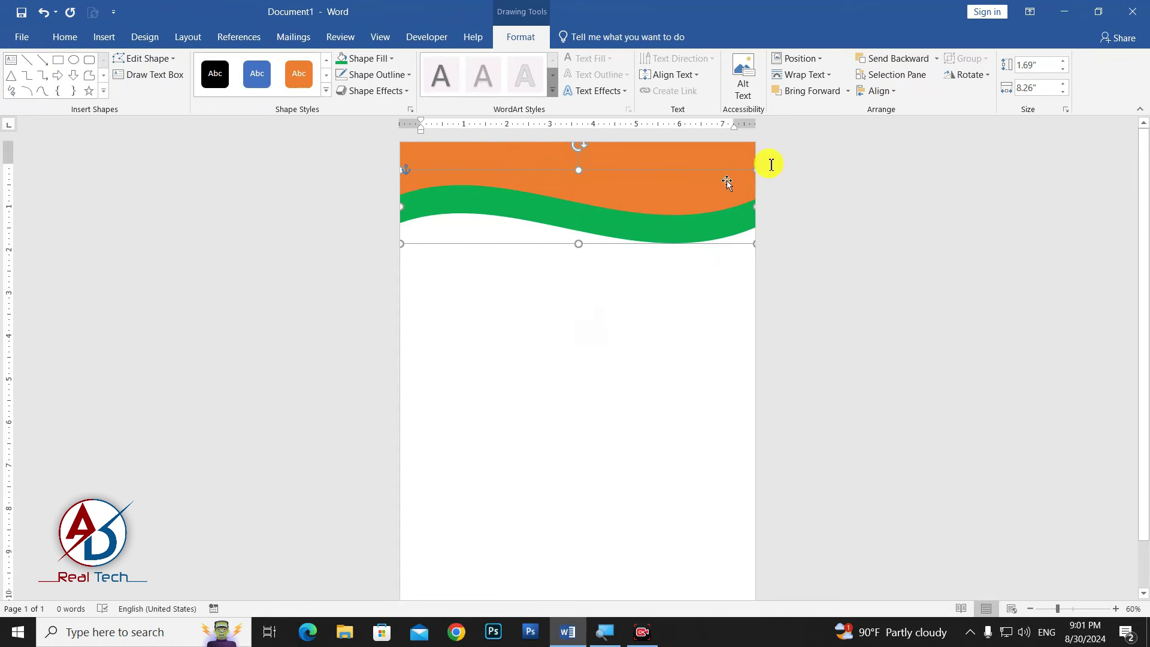
{"action": "left_click_drag", "start_coordinate": [711, 228], "coordinate": [711, 215]}
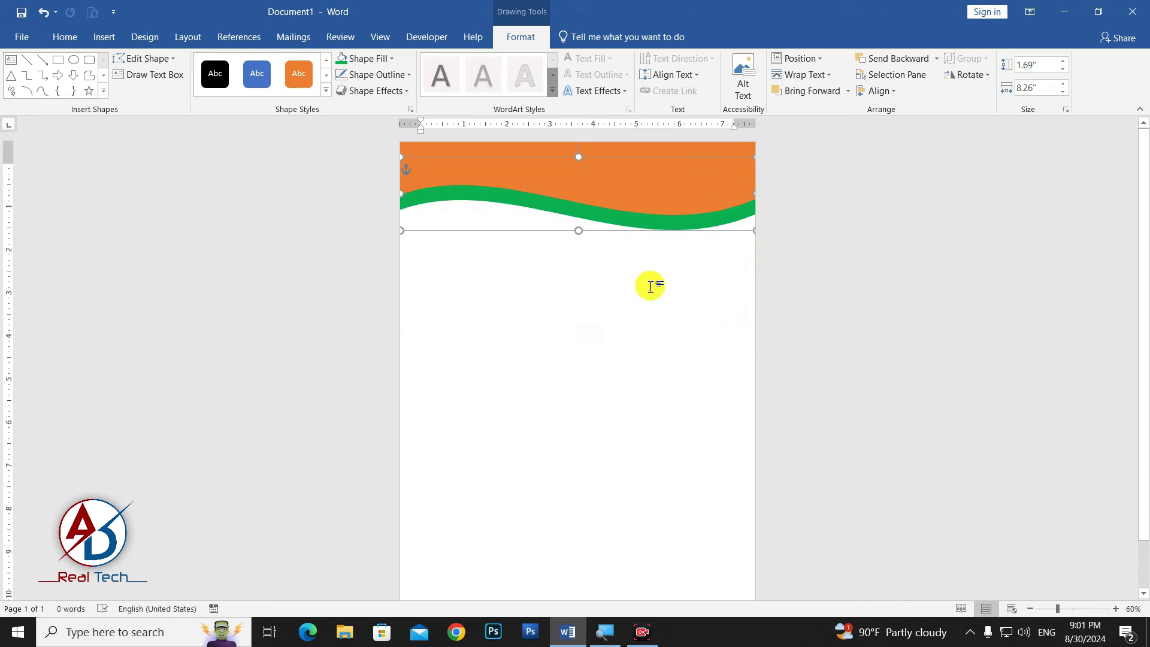
{"action": "scroll", "coordinate": [650, 286], "scroll_direction": "up", "scroll_amount": 1}
{"action": "key", "text": "ctrl+z"}
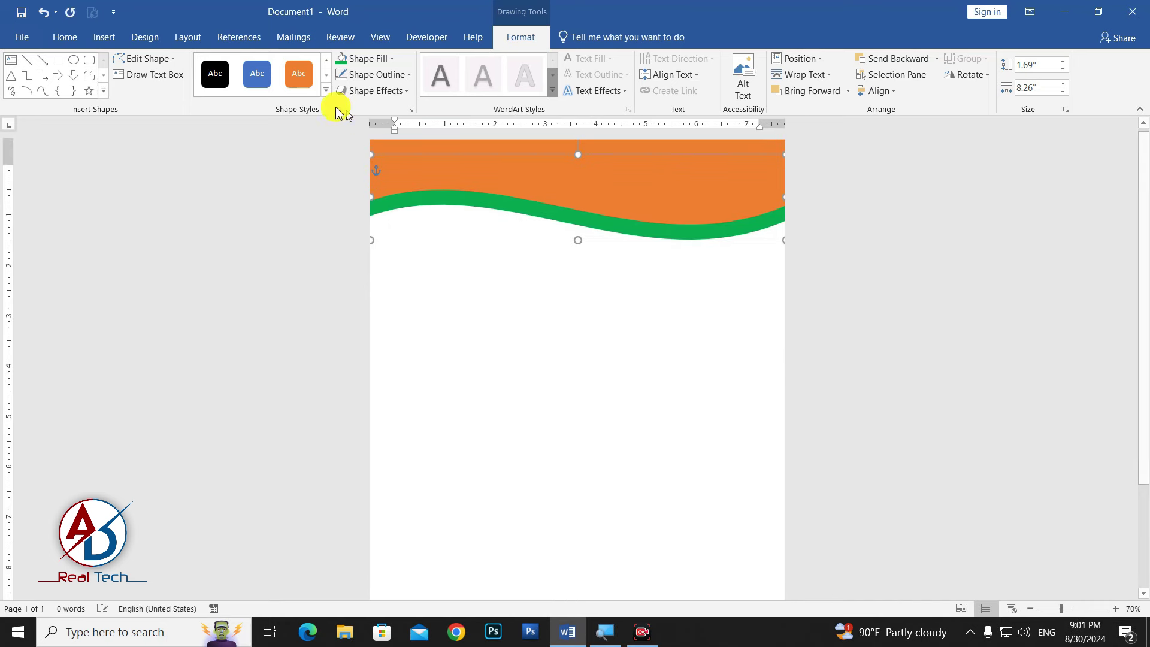
Step: Edit the wave's left end point and curve so the green band tapers on the left
{"action": "left_click", "coordinate": [159, 59]}
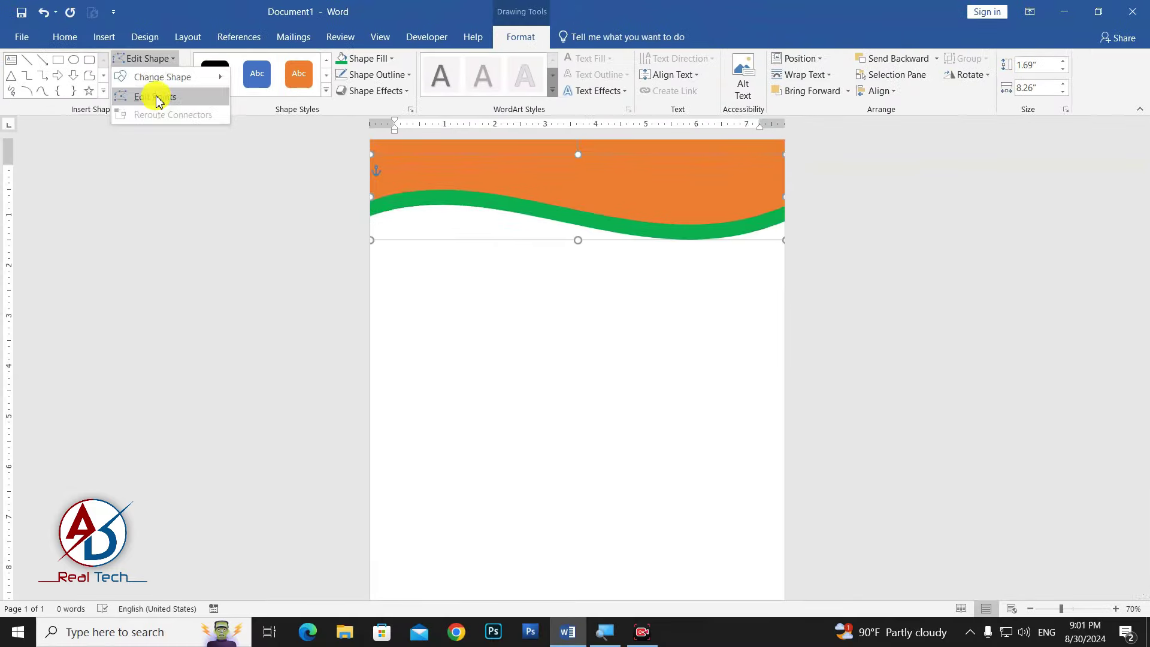
{"action": "left_click", "coordinate": [157, 99]}
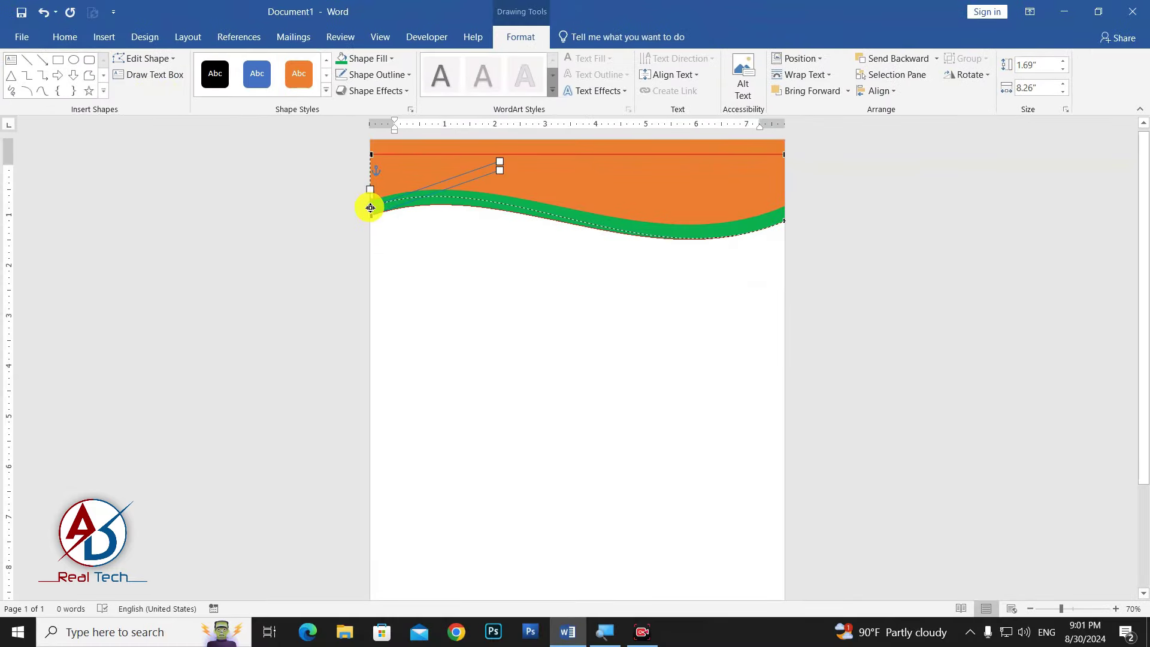
{"action": "left_click_drag", "start_coordinate": [371, 204], "coordinate": [370, 203]}
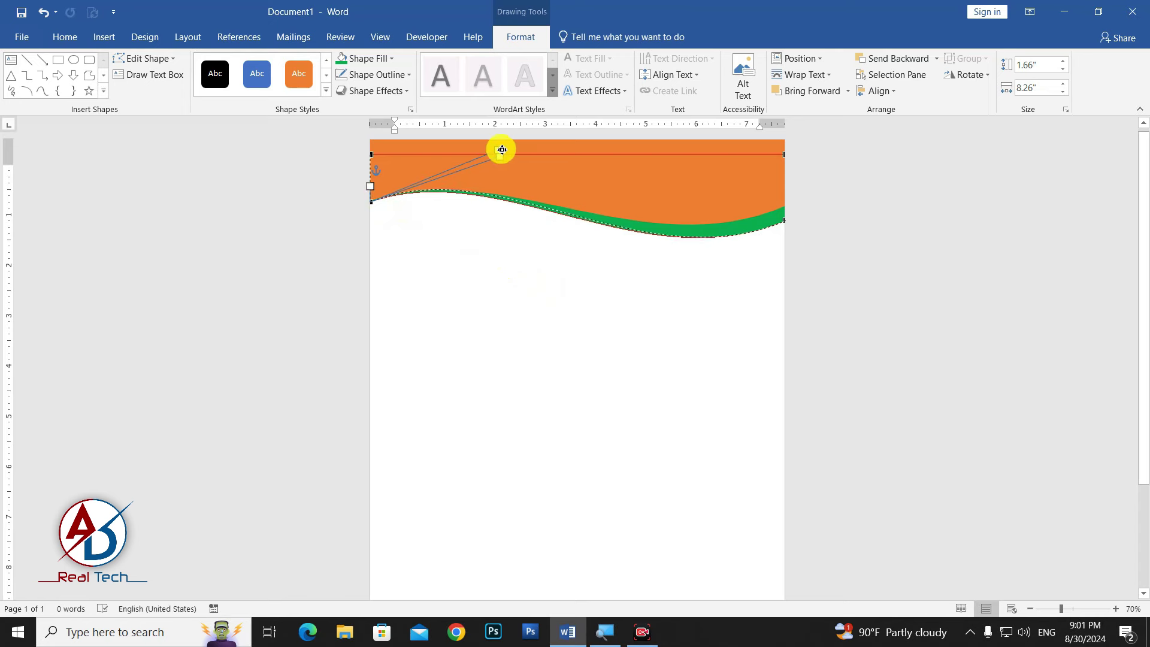
{"action": "left_click_drag", "start_coordinate": [501, 149], "coordinate": [498, 150]}
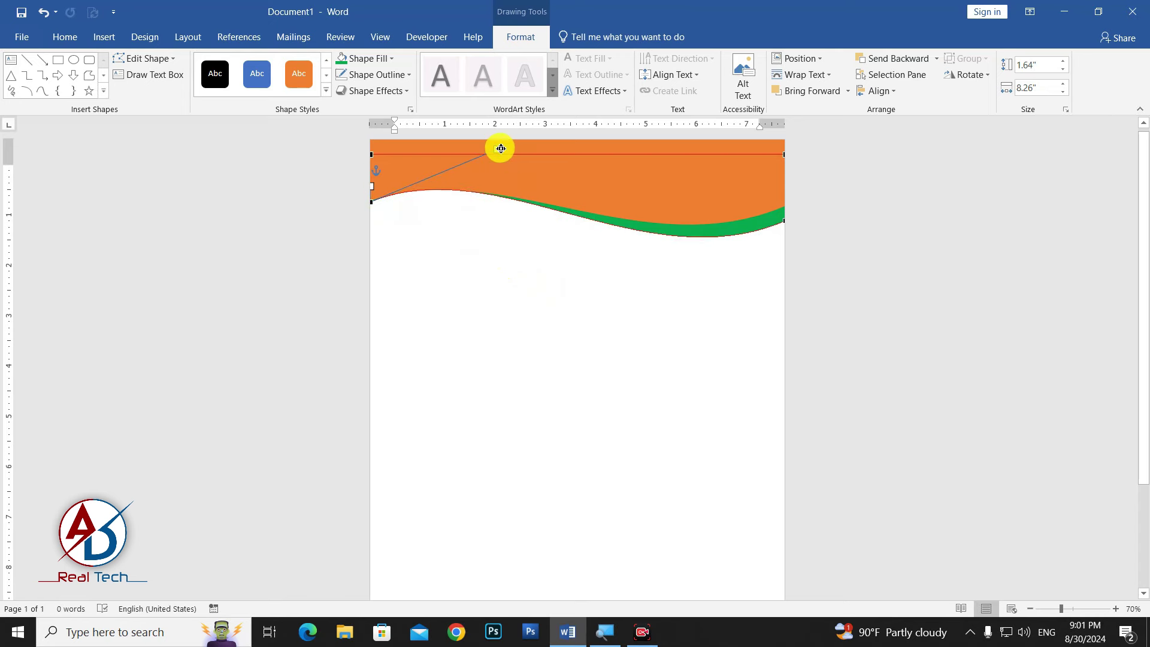
{"action": "left_click", "coordinate": [521, 249]}
Step: Revisit the wave's edit points to check the tapered left end, then reselect it
{"action": "scroll", "coordinate": [516, 290], "scroll_direction": "up", "scroll_amount": 1, "text": "ctrl"}
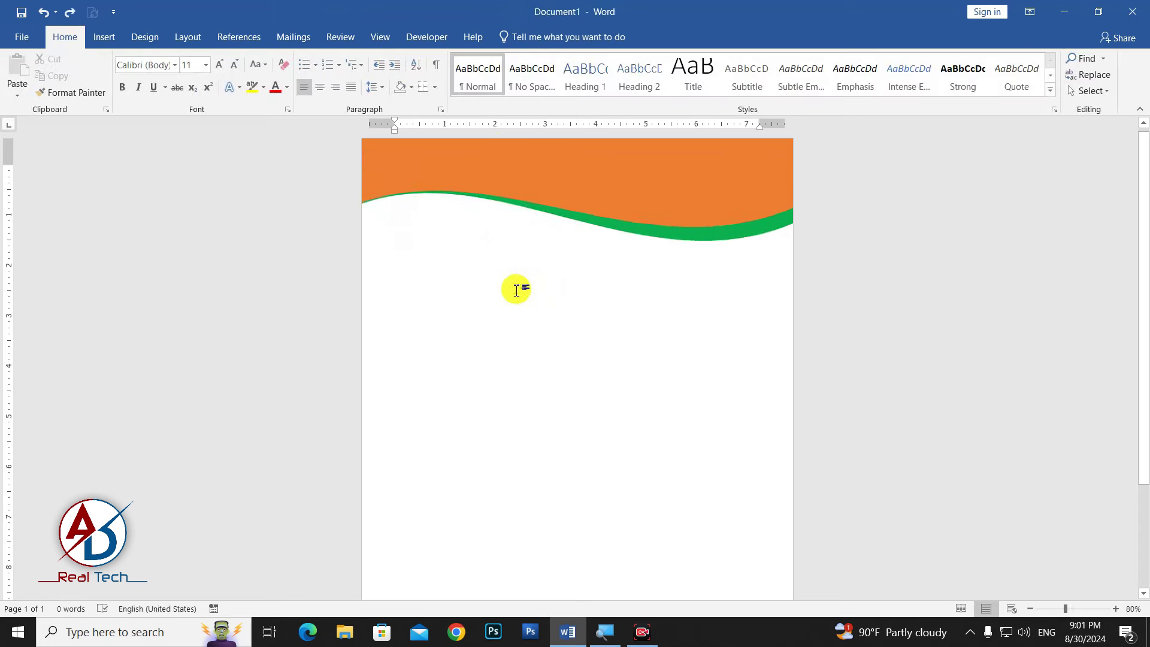
{"action": "scroll", "coordinate": [516, 290], "scroll_direction": "up", "scroll_amount": 5, "text": "ctrl"}
{"action": "left_click", "coordinate": [446, 232]}
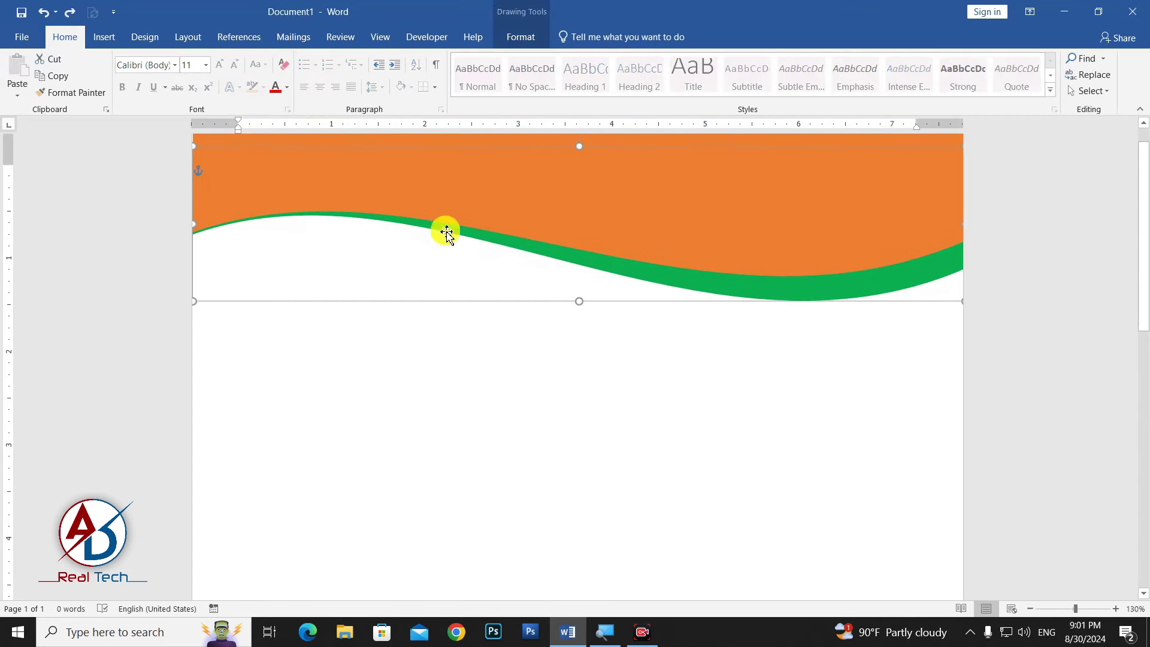
{"action": "left_click", "coordinate": [520, 37]}
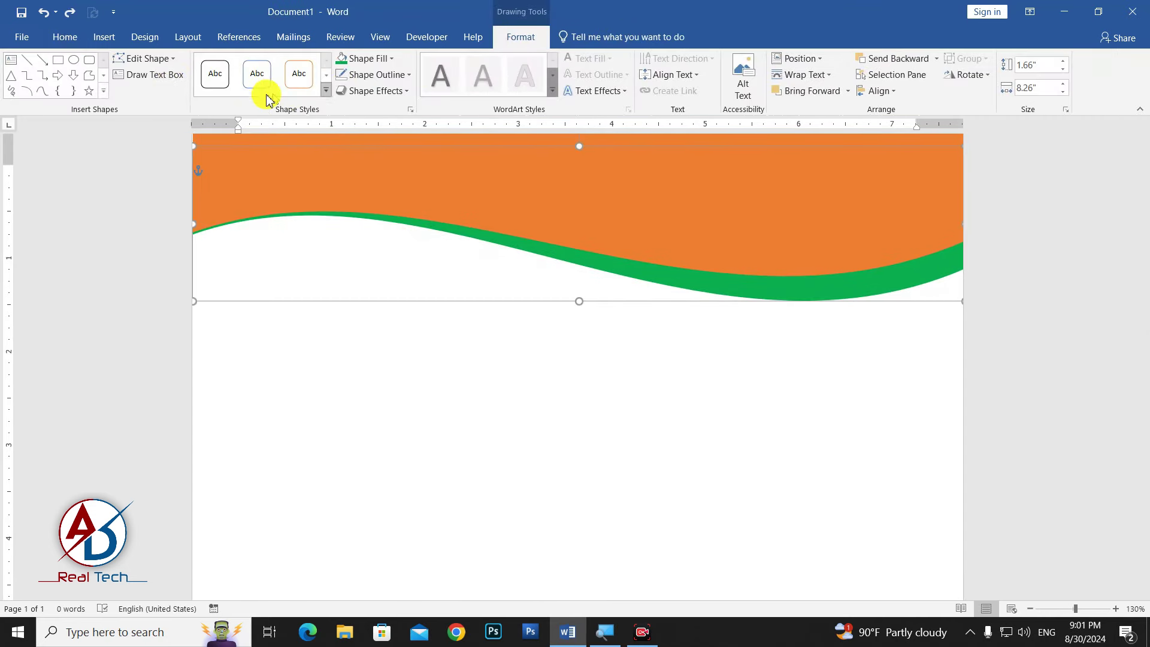
{"action": "left_click", "coordinate": [149, 63]}
{"action": "left_click", "coordinate": [152, 99]}
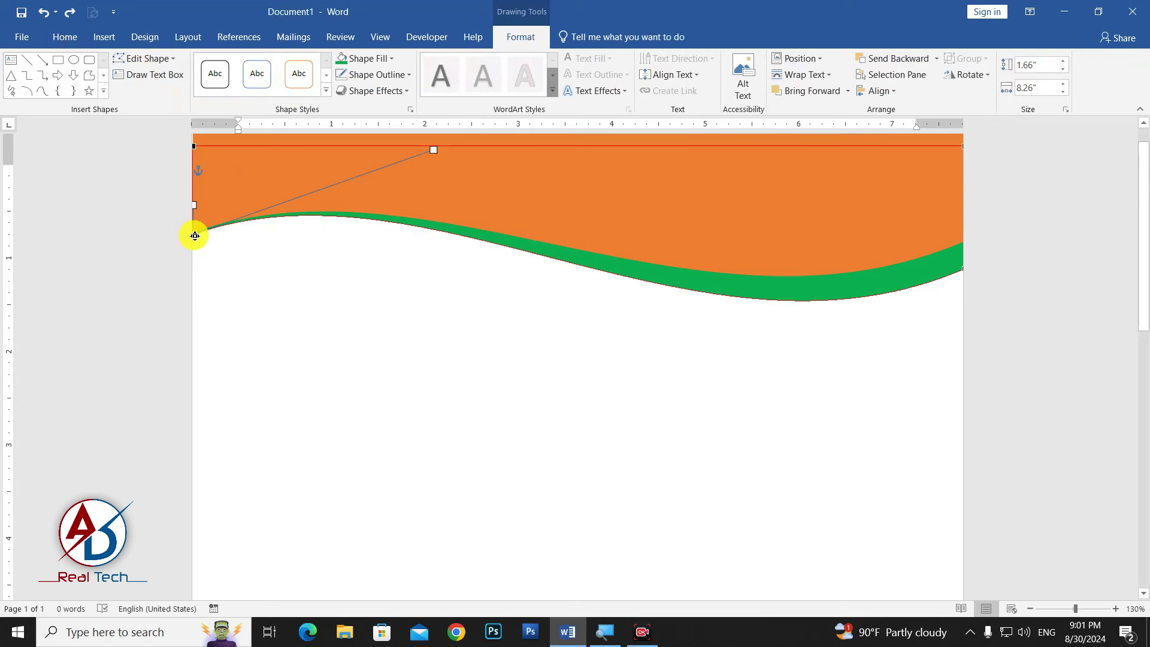
{"action": "left_click", "coordinate": [362, 296]}
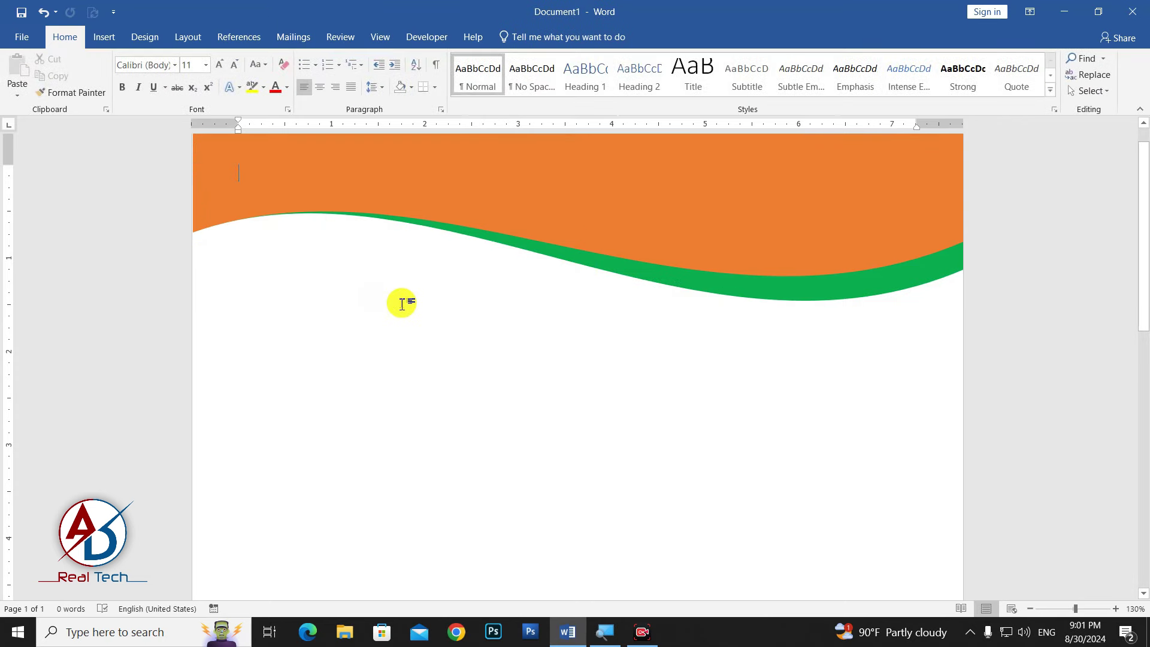
{"action": "scroll", "coordinate": [401, 303], "scroll_direction": "down", "scroll_amount": 6, "text": "ctrl"}
{"action": "scroll", "coordinate": [401, 303], "scroll_direction": "down", "scroll_amount": 3, "text": "ctrl"}
{"action": "scroll", "coordinate": [403, 300], "scroll_direction": "up", "scroll_amount": 1, "text": "ctrl"}
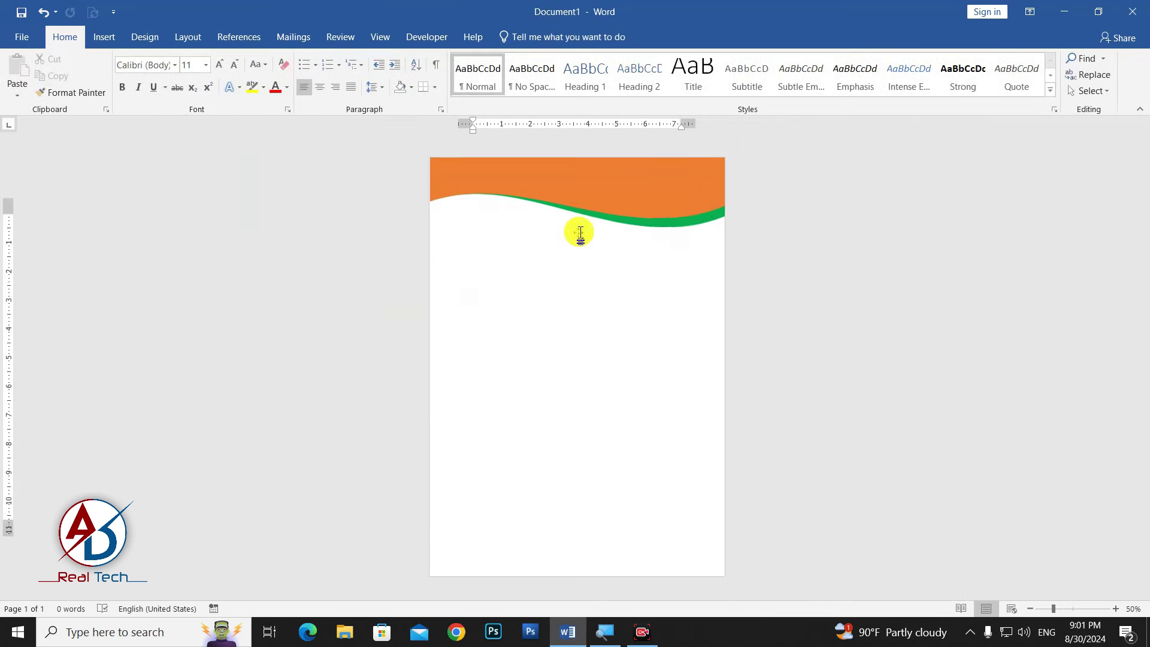
{"action": "left_click", "coordinate": [626, 173]}
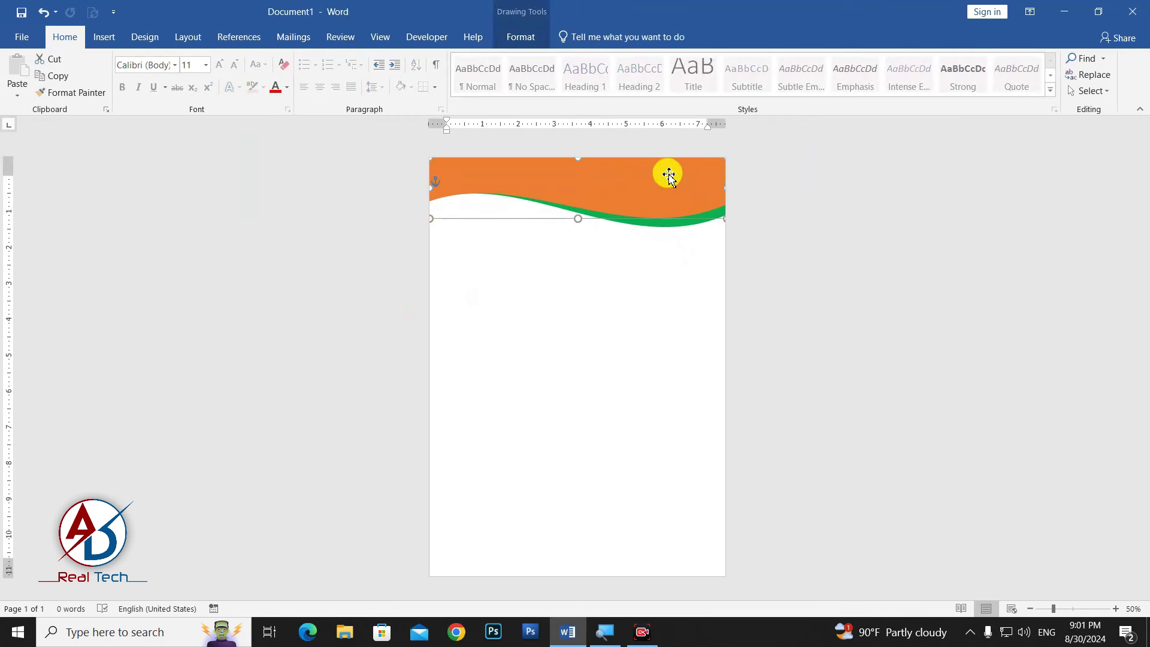
Step: Give the wave a thick white outline separating the orange and green bands
{"action": "left_click", "coordinate": [525, 38]}
{"action": "left_click", "coordinate": [381, 75]}
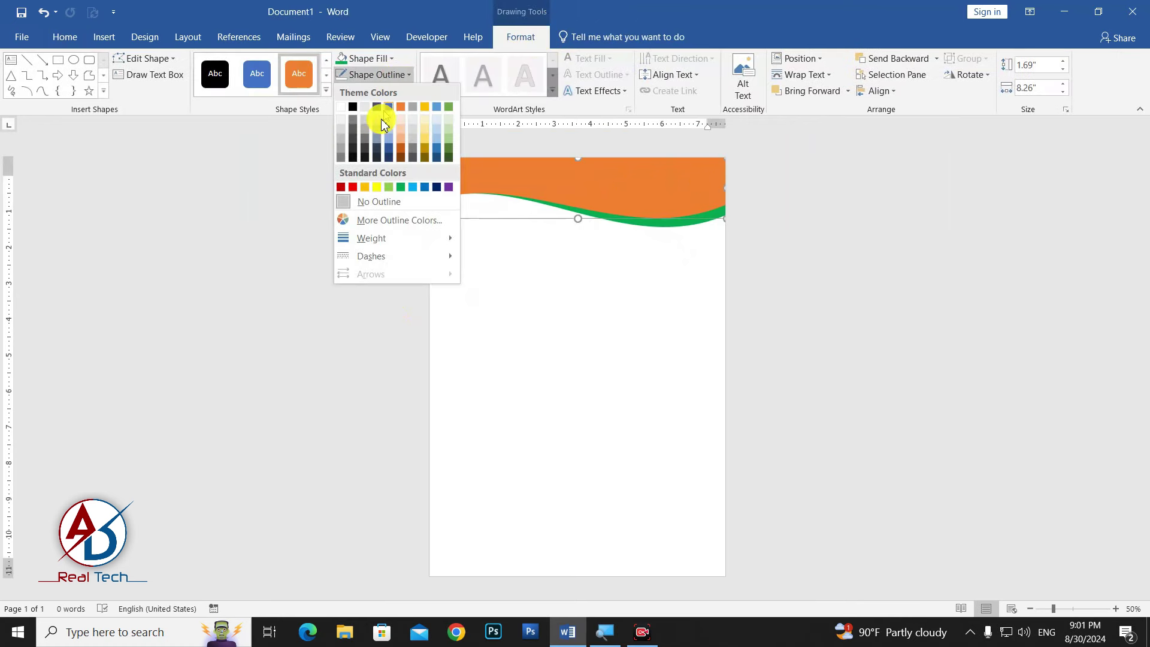
{"action": "left_click", "coordinate": [343, 109]}
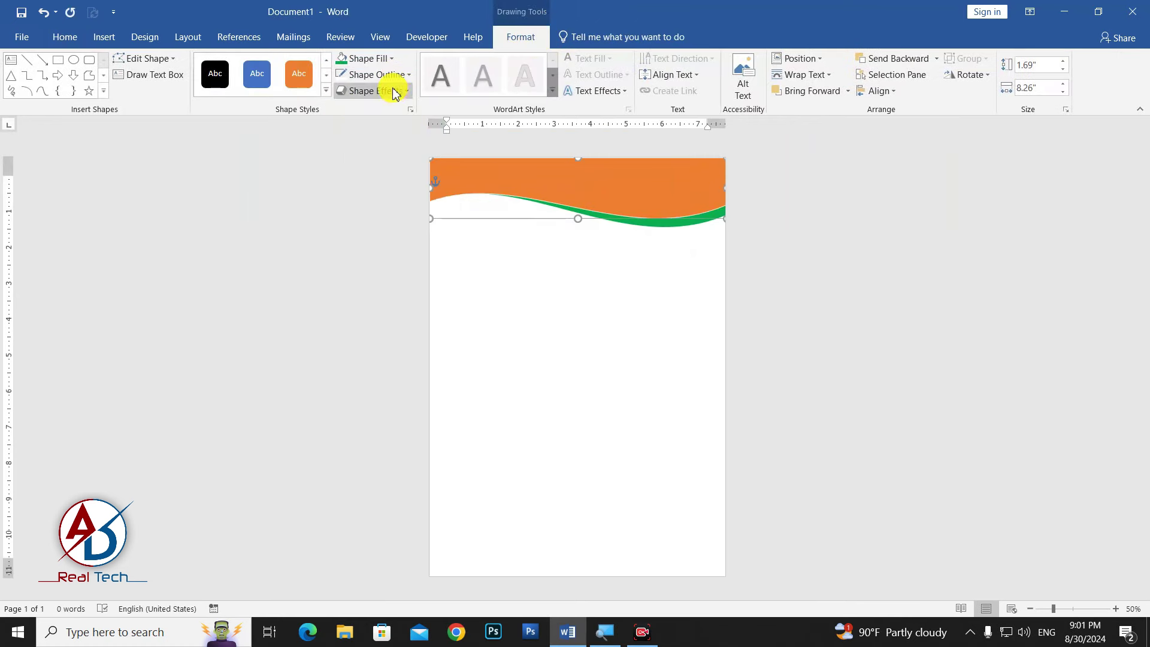
{"action": "left_click", "coordinate": [380, 75]}
{"action": "mouse_move", "coordinate": [372, 238]}
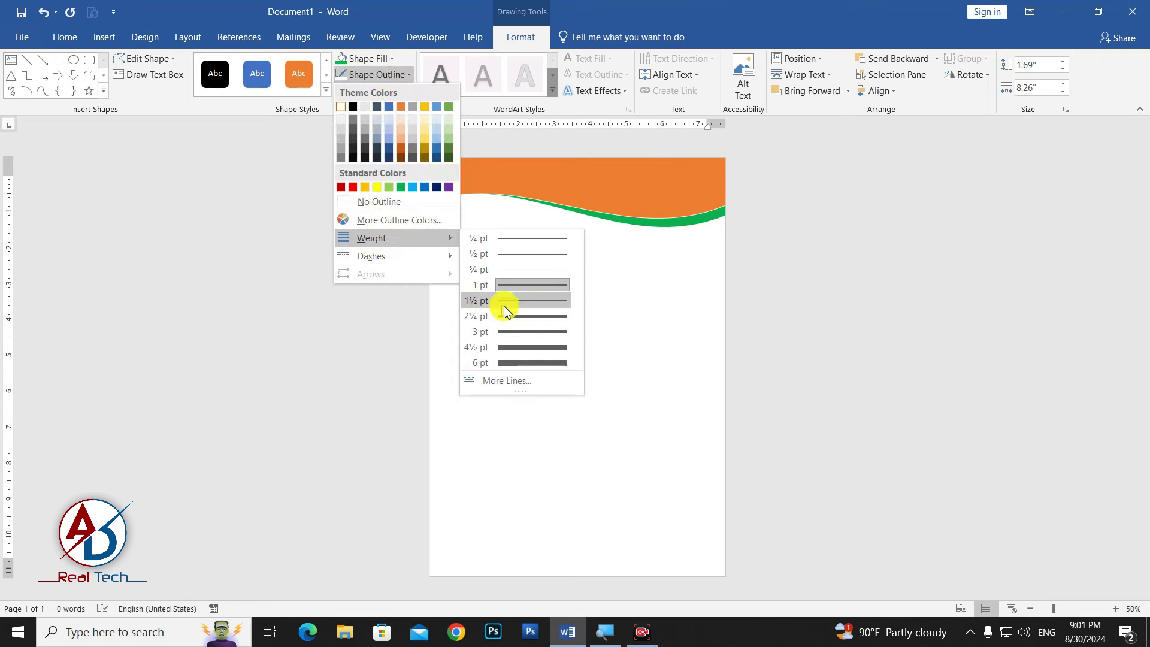
{"action": "left_click", "coordinate": [520, 331]}
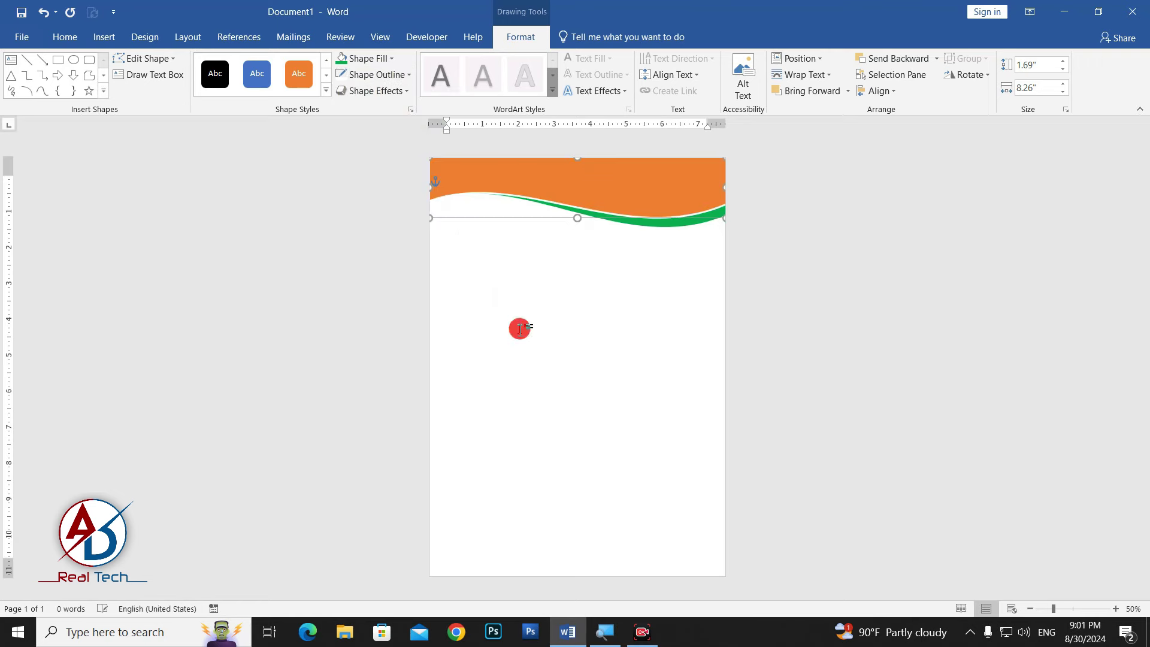
{"action": "left_click", "coordinate": [637, 275]}
Step: Nudge the wave slightly upward, undoing an accidental duplicate
{"action": "scroll", "coordinate": [636, 275], "scroll_direction": "up", "scroll_amount": 2, "text": "ctrl"}
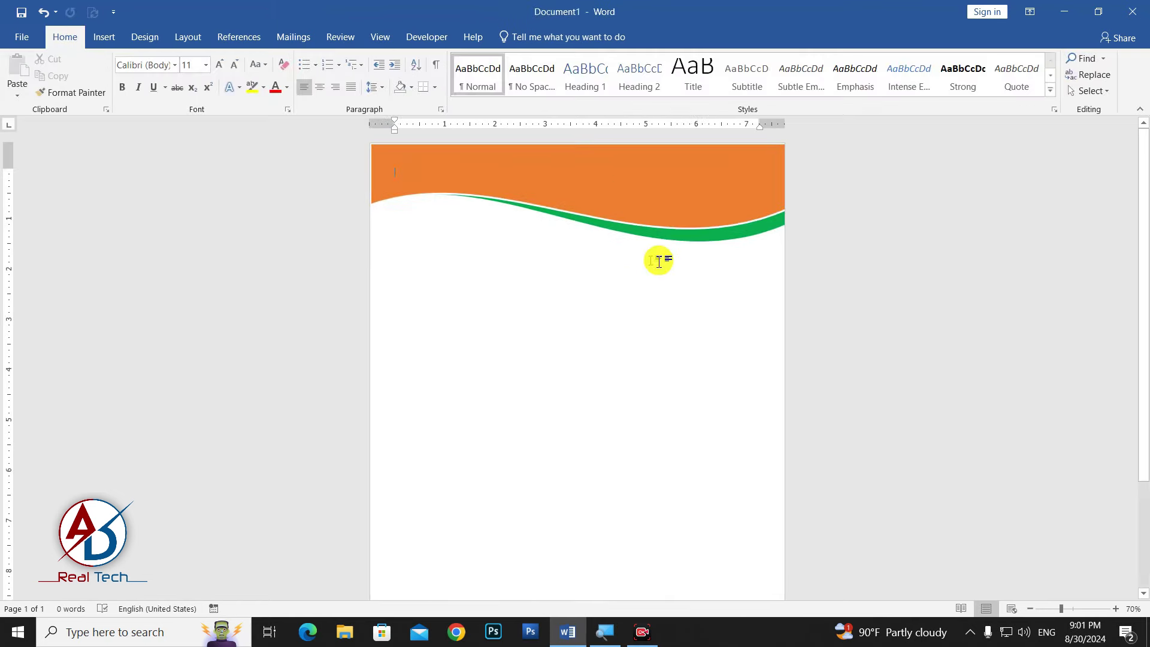
{"action": "left_click", "coordinate": [686, 180]}
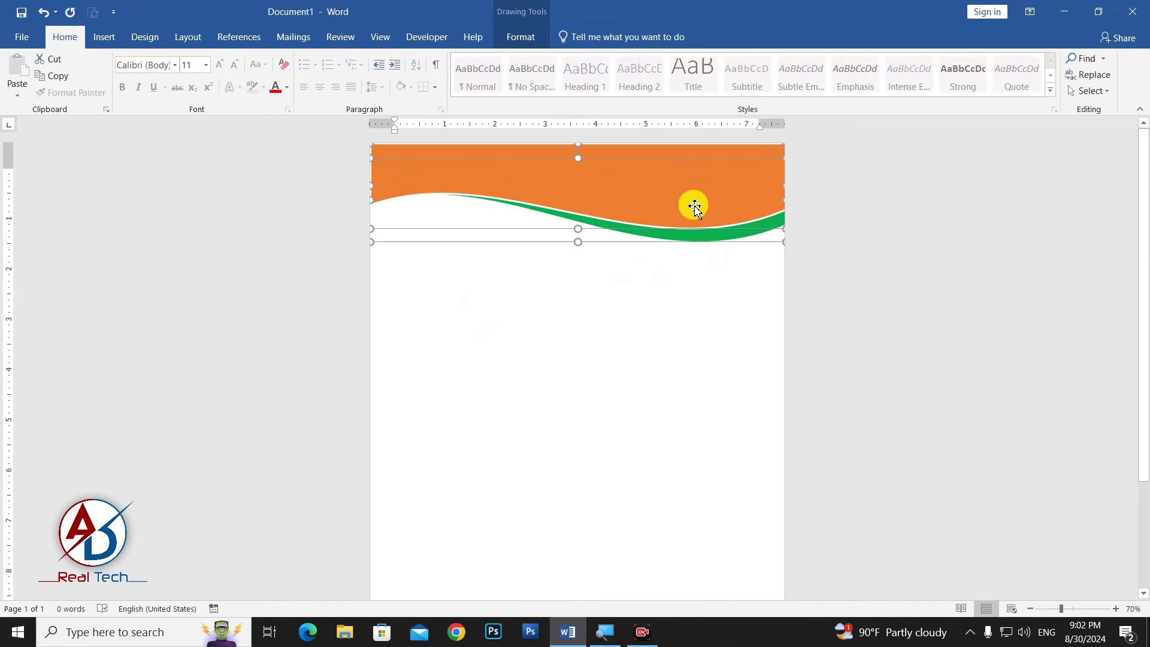
{"action": "left_click_drag", "start_coordinate": [695, 207], "coordinate": [695, 205]}
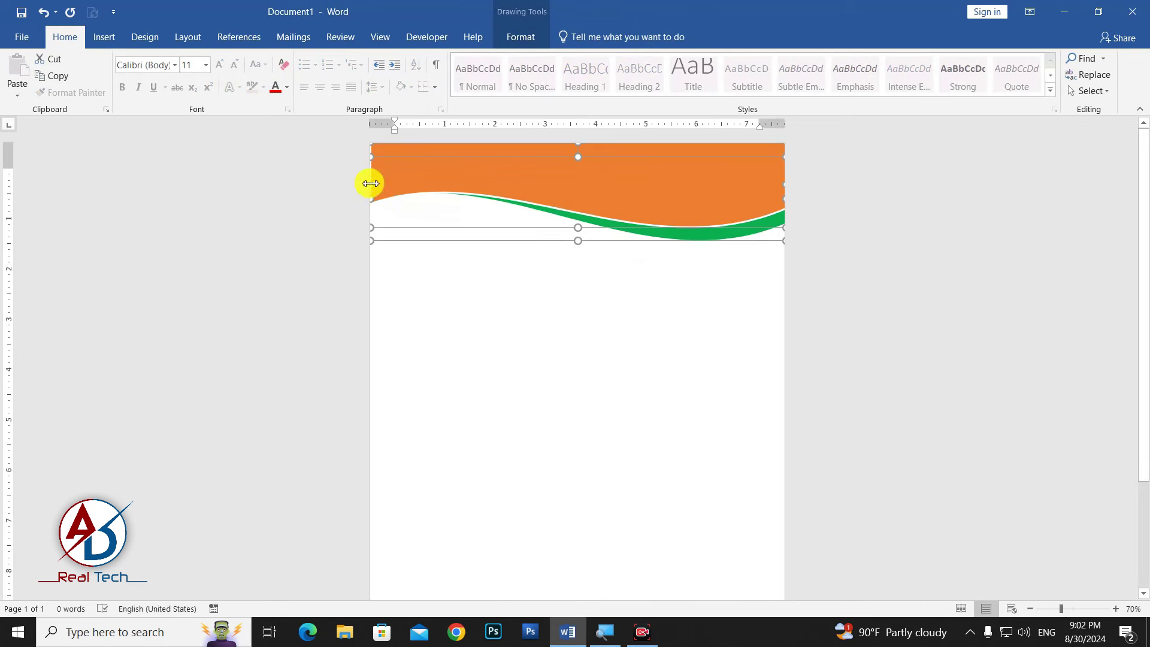
{"action": "left_click", "coordinate": [538, 315]}
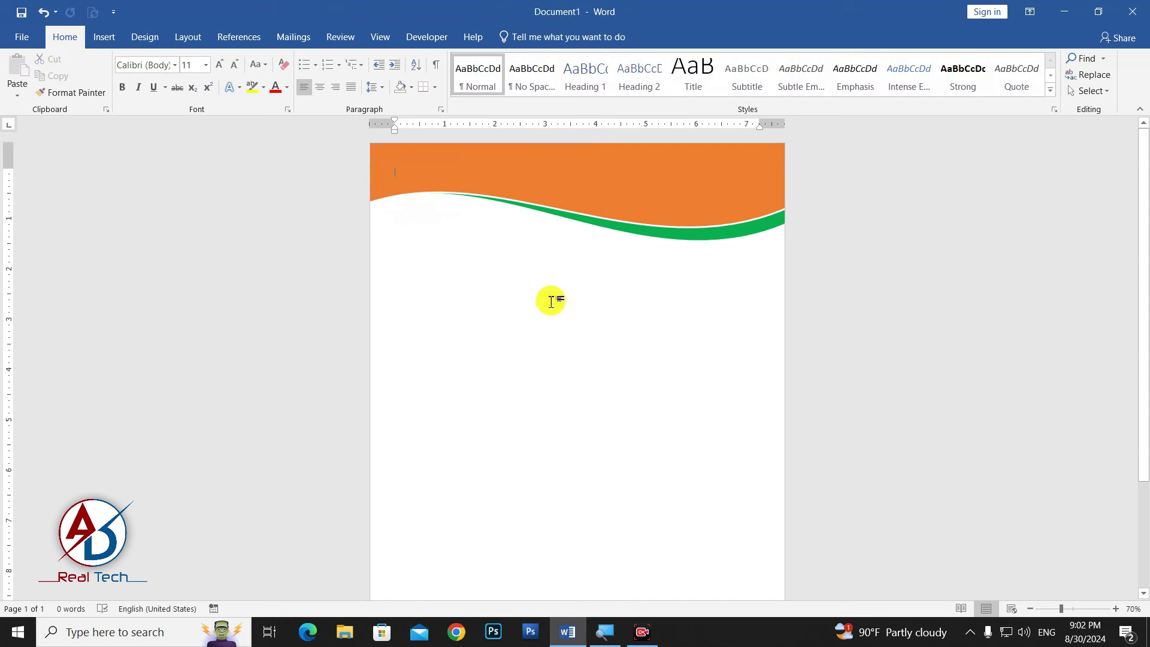
{"action": "scroll", "coordinate": [614, 303], "scroll_direction": "down", "scroll_amount": 5}
{"action": "scroll", "coordinate": [456, 179], "scroll_direction": "up", "scroll_amount": 2}
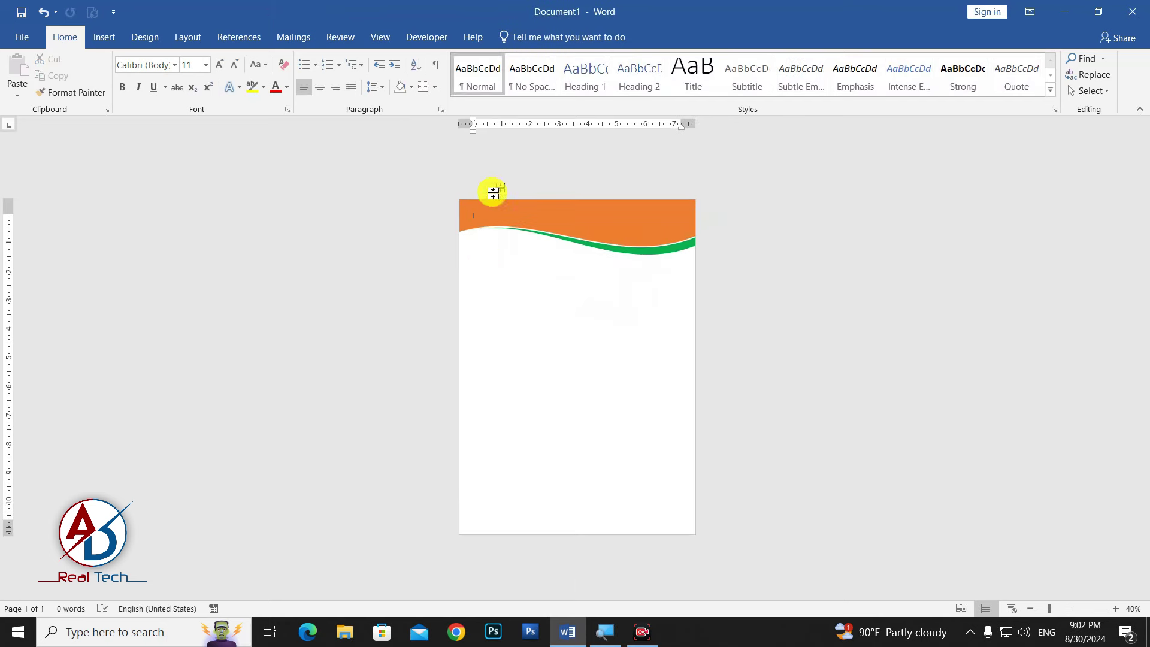
{"action": "scroll", "coordinate": [644, 329], "scroll_direction": "up", "scroll_amount": 1}
{"action": "scroll", "coordinate": [644, 329], "scroll_direction": "up", "scroll_amount": 1}
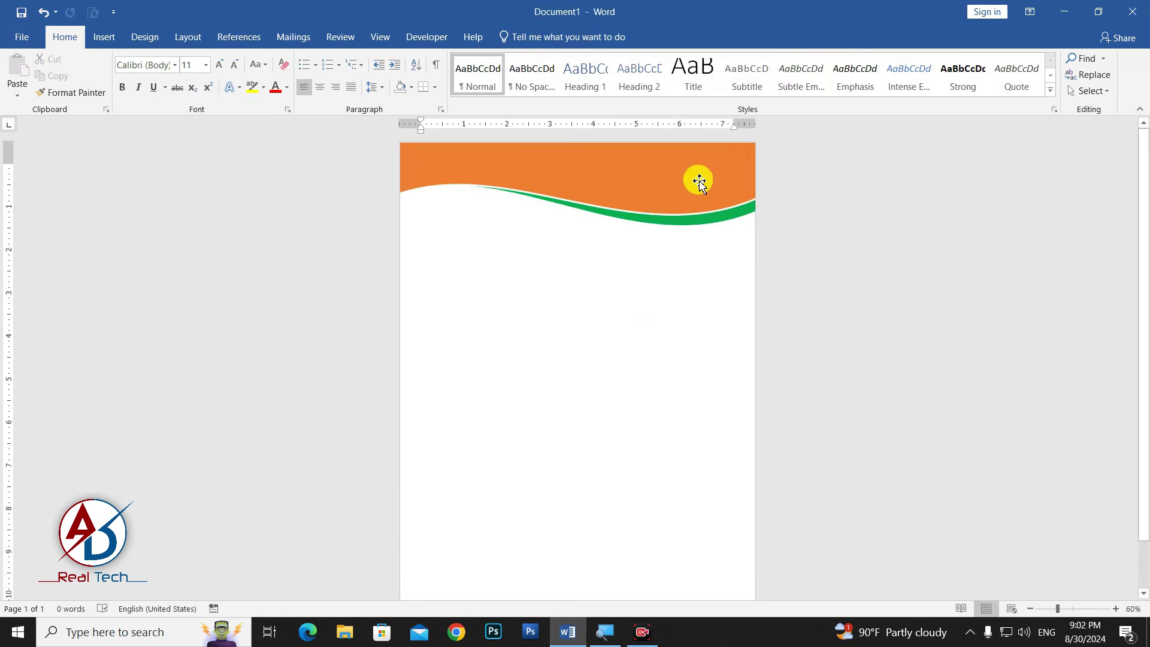
{"action": "left_click", "coordinate": [706, 226]}
{"action": "left_click_drag", "start_coordinate": [707, 227], "coordinate": [704, 225]}
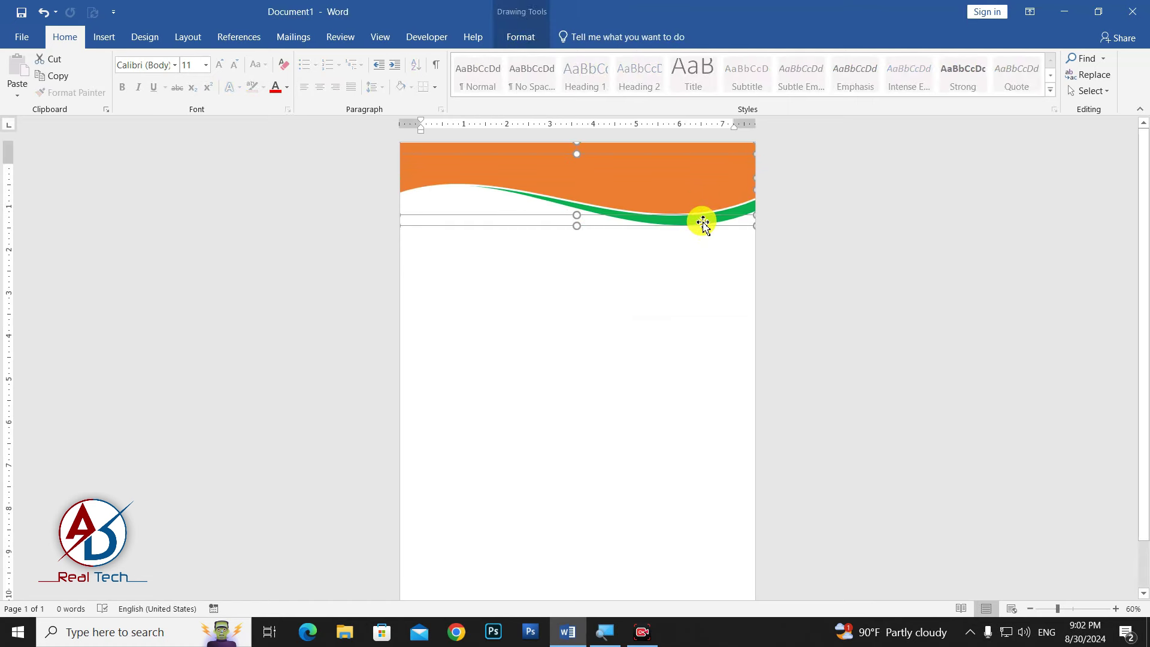
{"action": "key", "text": "ctrl+z"}
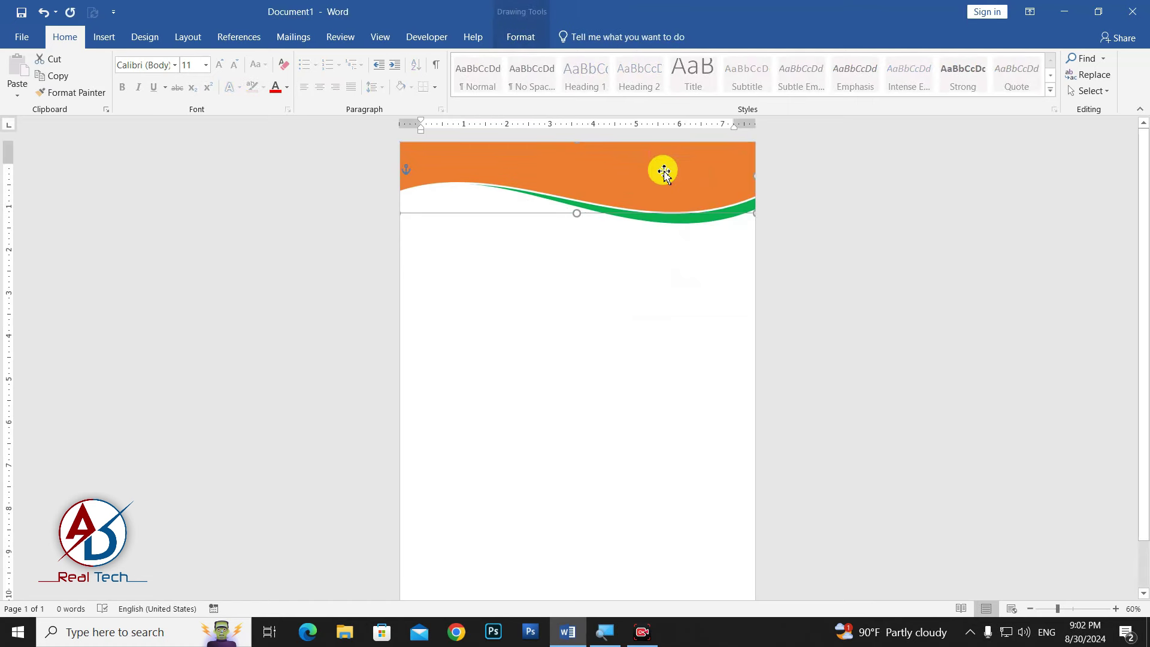
Step: Increase the wave's outline weight to 4½ pt
{"action": "left_click", "coordinate": [520, 38]}
{"action": "left_click", "coordinate": [378, 75]}
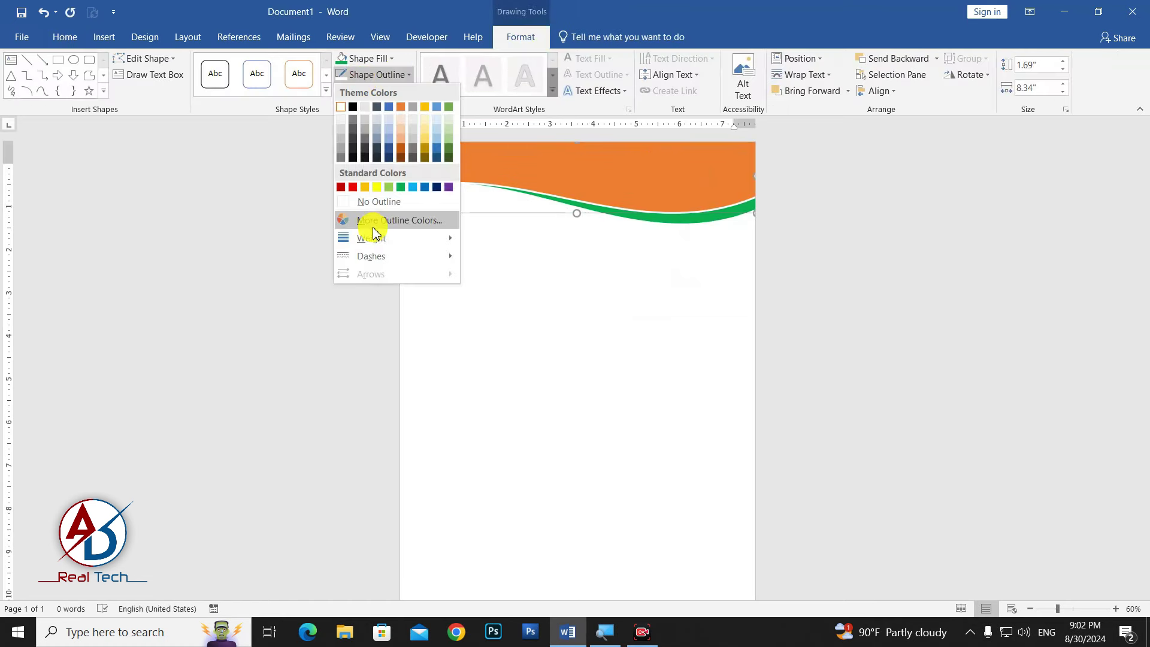
{"action": "mouse_move", "coordinate": [371, 238]}
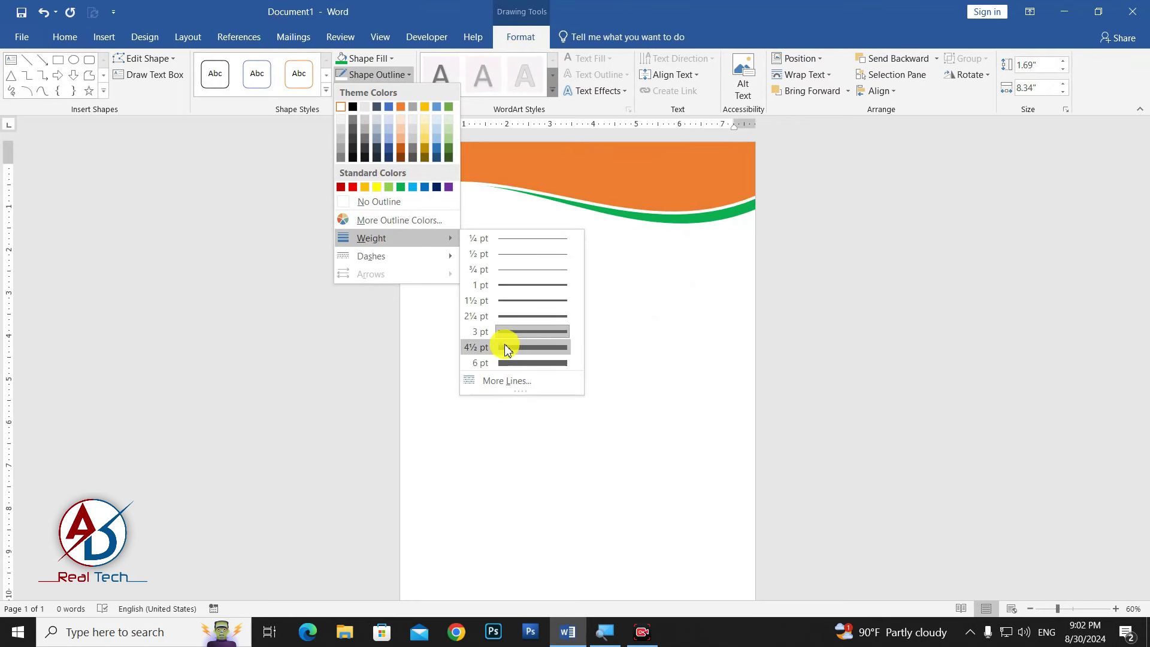
{"action": "left_click", "coordinate": [508, 331]}
{"action": "left_click", "coordinate": [584, 351]}
{"action": "scroll", "coordinate": [653, 329], "scroll_direction": "down", "scroll_amount": 4, "text": "ctrl"}
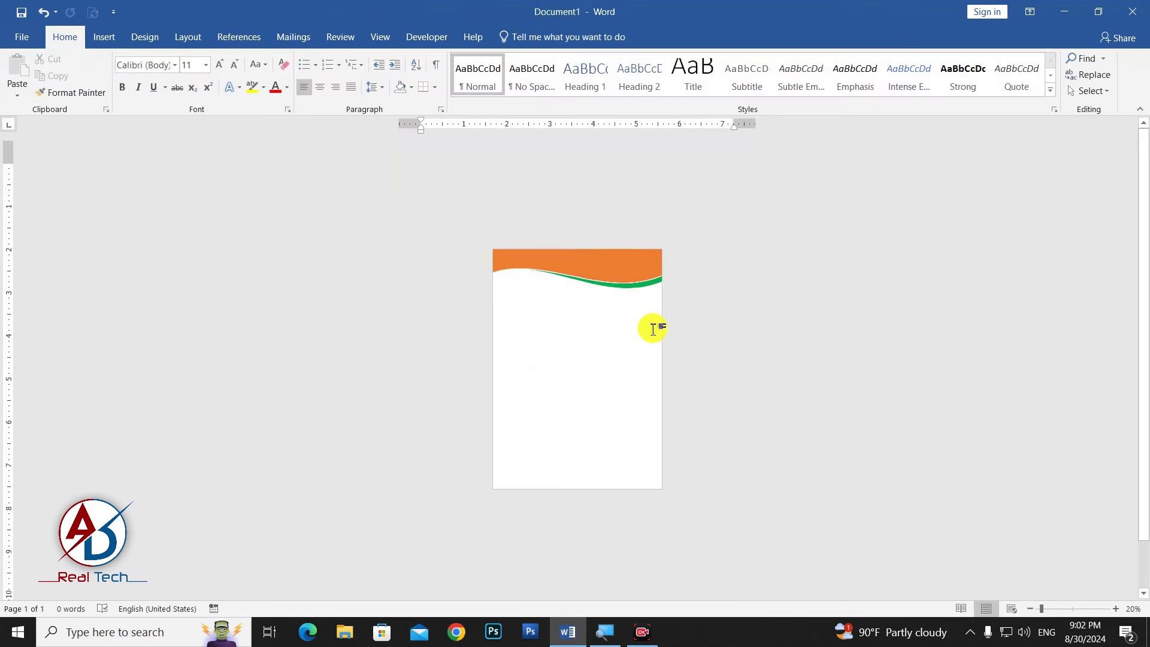
{"action": "scroll", "coordinate": [652, 329], "scroll_direction": "up", "scroll_amount": 3, "text": "ctrl"}
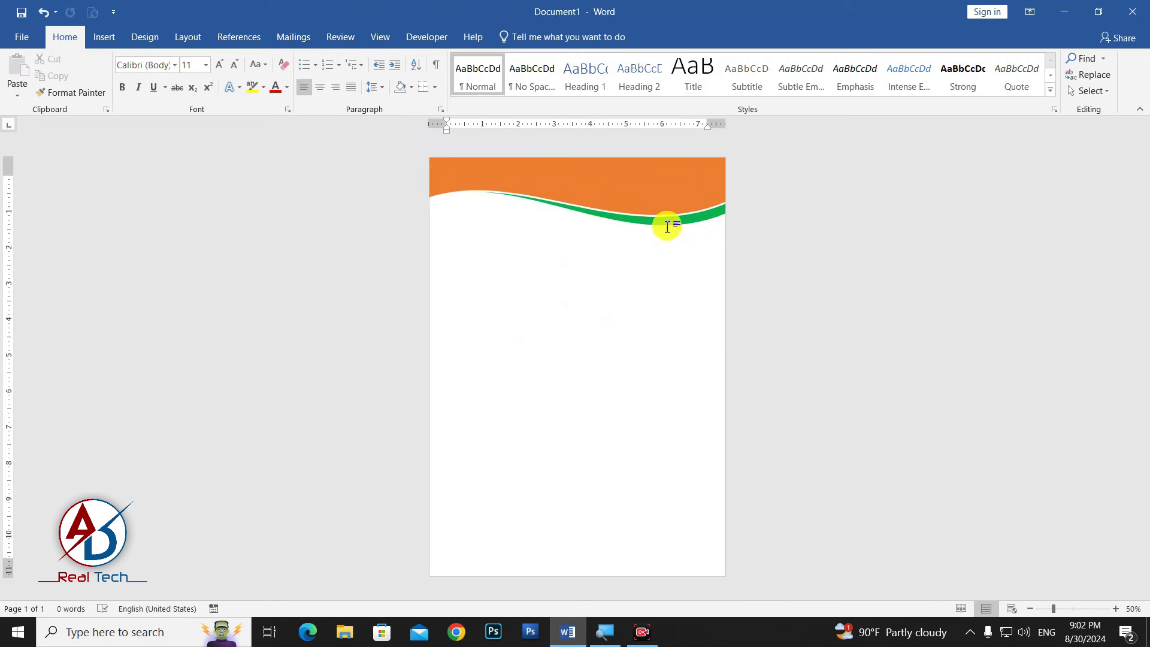
{"action": "scroll", "coordinate": [694, 267], "scroll_direction": "up", "scroll_amount": 1, "text": "ctrl"}
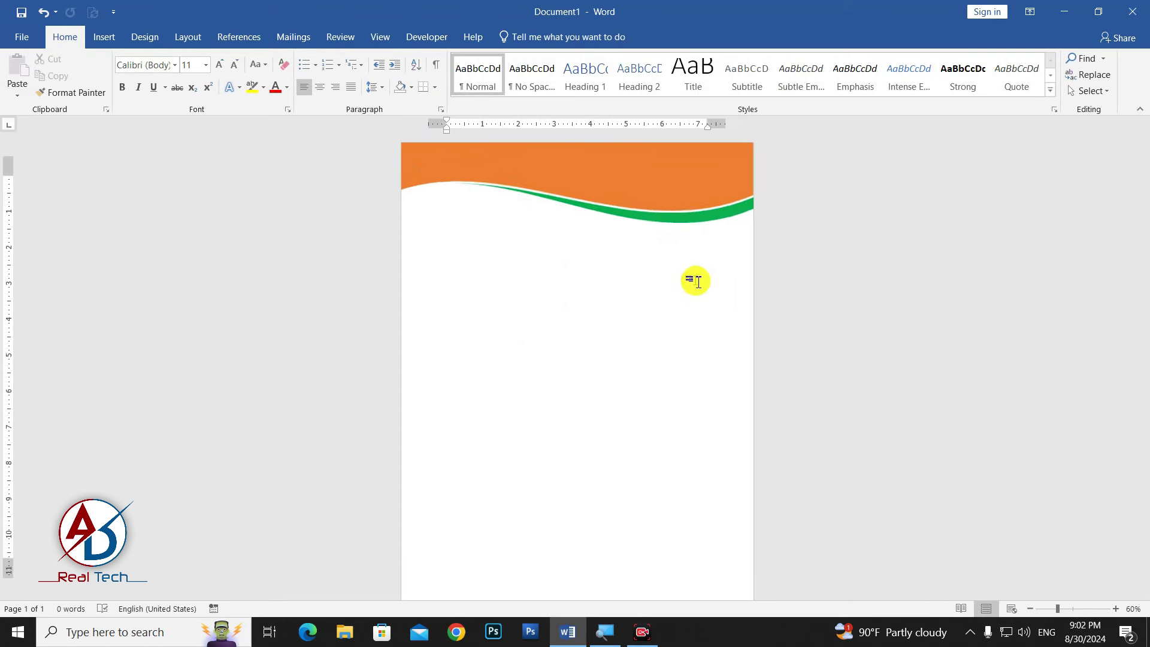
Step: Copy the green wave, fill the copy yellow and send it behind the other waves
{"action": "left_click", "coordinate": [694, 221]}
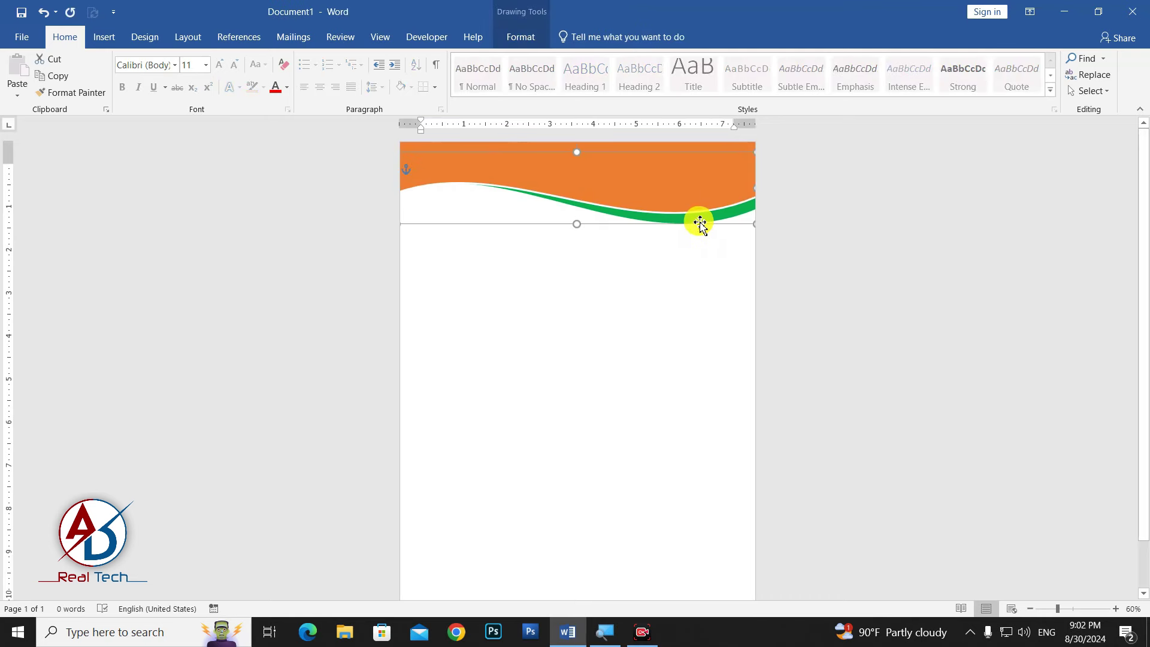
{"action": "left_click_drag", "start_coordinate": [701, 229], "coordinate": [705, 235]}
{"action": "left_click", "coordinate": [519, 36]}
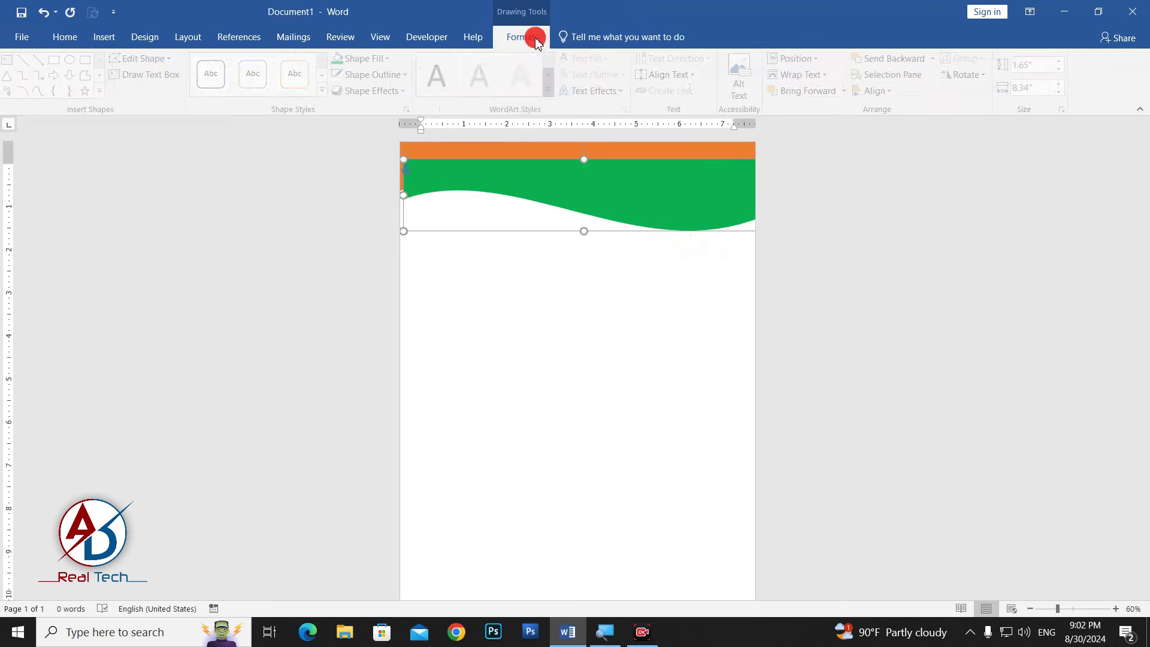
{"action": "left_click", "coordinate": [385, 63]}
{"action": "left_click", "coordinate": [423, 123]}
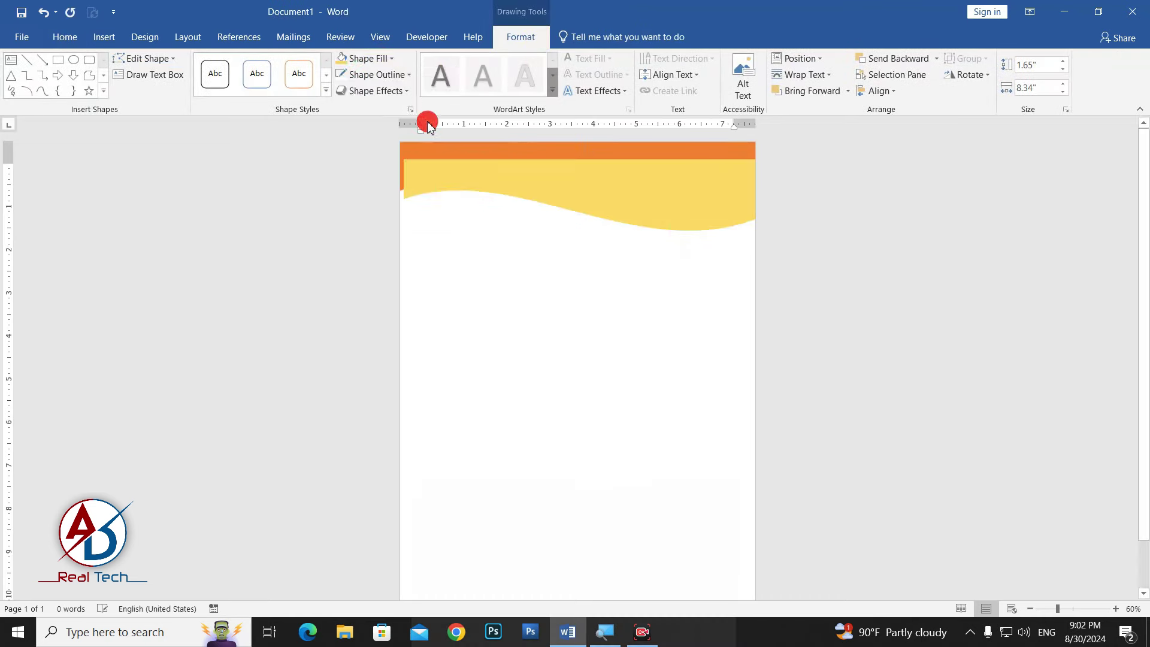
{"action": "left_click", "coordinate": [901, 57]}
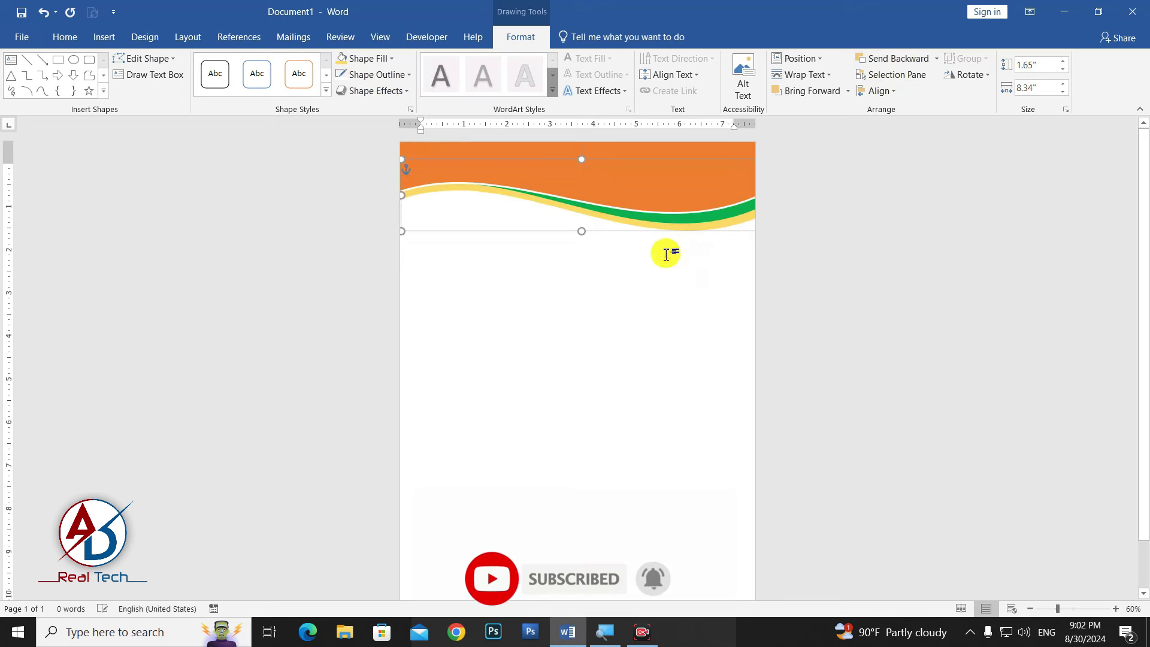
Step: Adjust the yellow wave's curve points so it peeks out beneath the green band
{"action": "left_click", "coordinate": [150, 58]}
{"action": "left_click", "coordinate": [160, 99]}
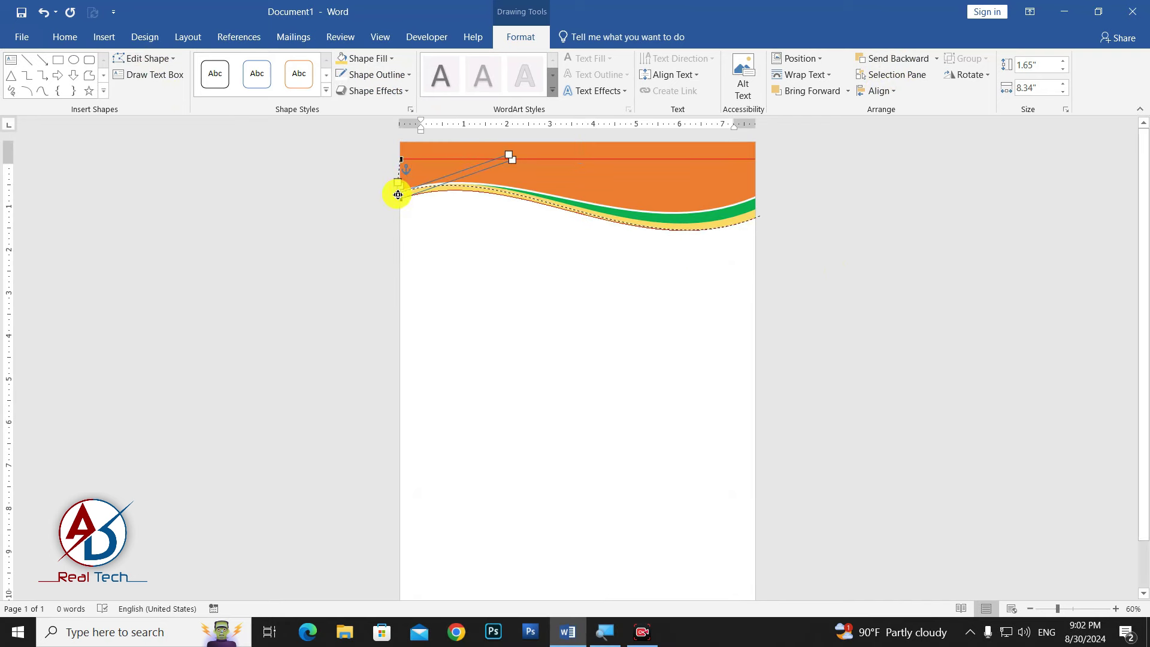
{"action": "left_click", "coordinate": [637, 249]}
{"action": "scroll", "coordinate": [641, 254], "scroll_direction": "down", "scroll_amount": 1}
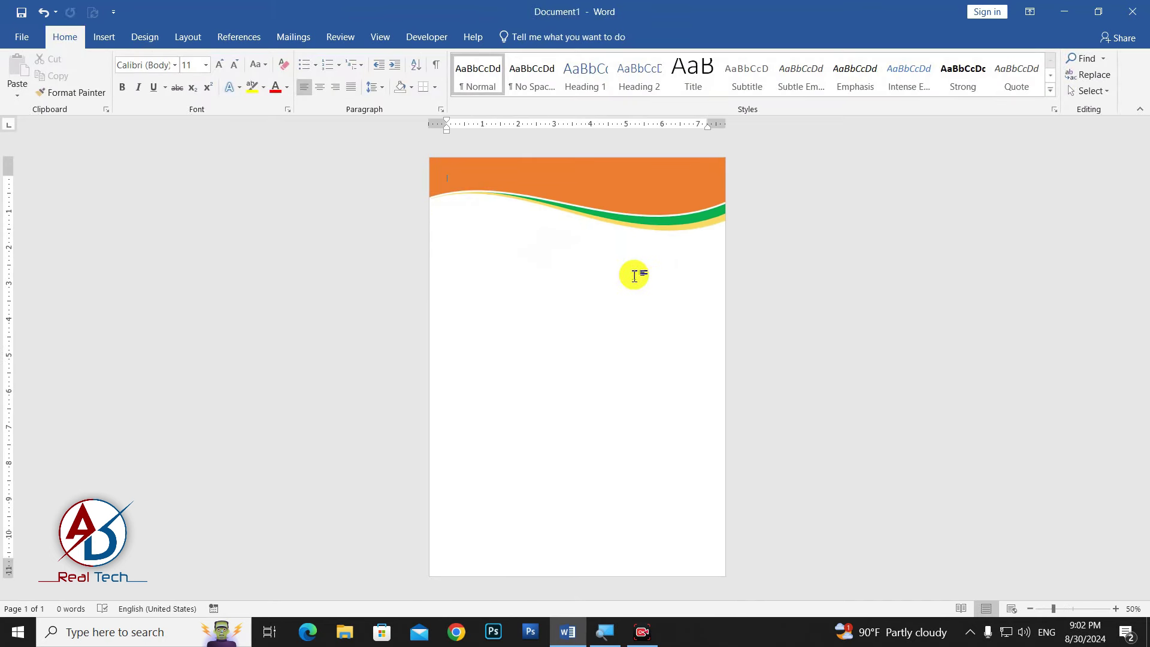
{"action": "scroll", "coordinate": [624, 280], "scroll_direction": "up", "scroll_amount": 1}
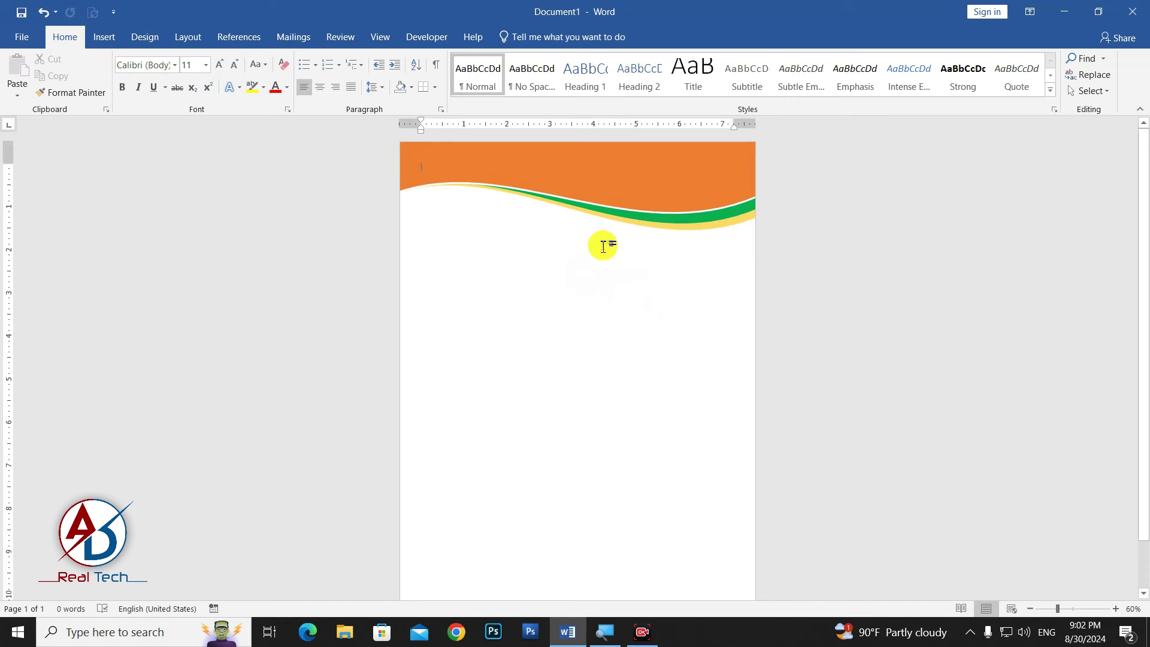
{"action": "scroll", "coordinate": [601, 245], "scroll_direction": "down", "scroll_amount": 1}
{"action": "scroll", "coordinate": [601, 245], "scroll_direction": "up", "scroll_amount": 1}
{"action": "scroll", "coordinate": [599, 252], "scroll_direction": "down", "scroll_amount": 1}
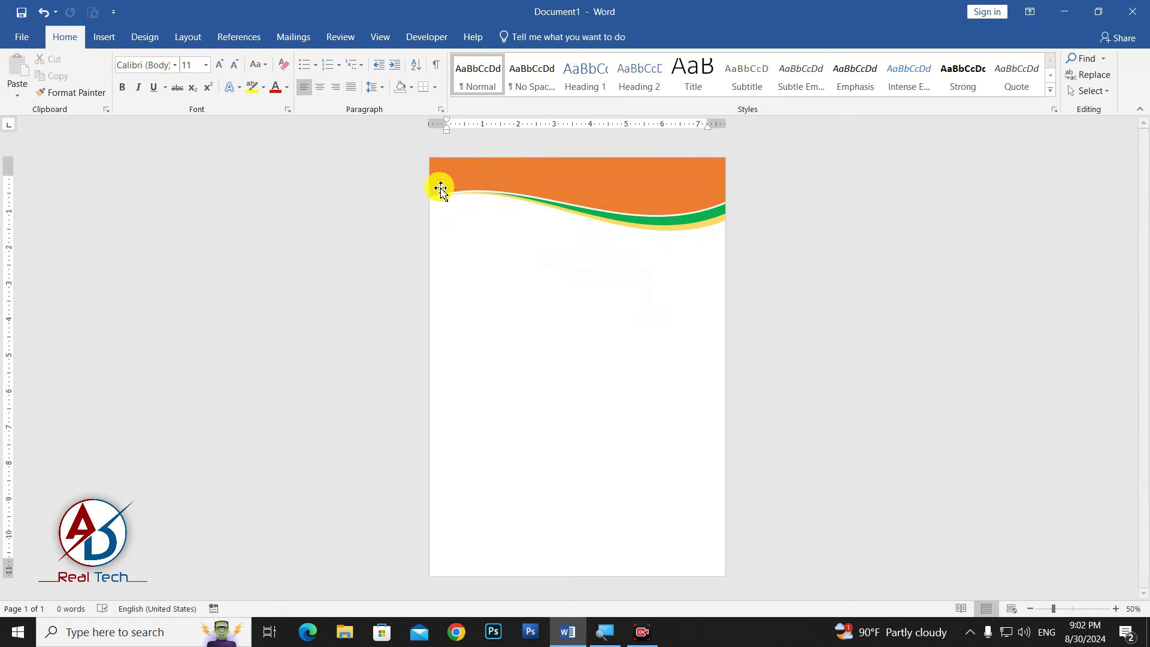
{"action": "scroll", "coordinate": [535, 239], "scroll_direction": "up", "scroll_amount": 2}
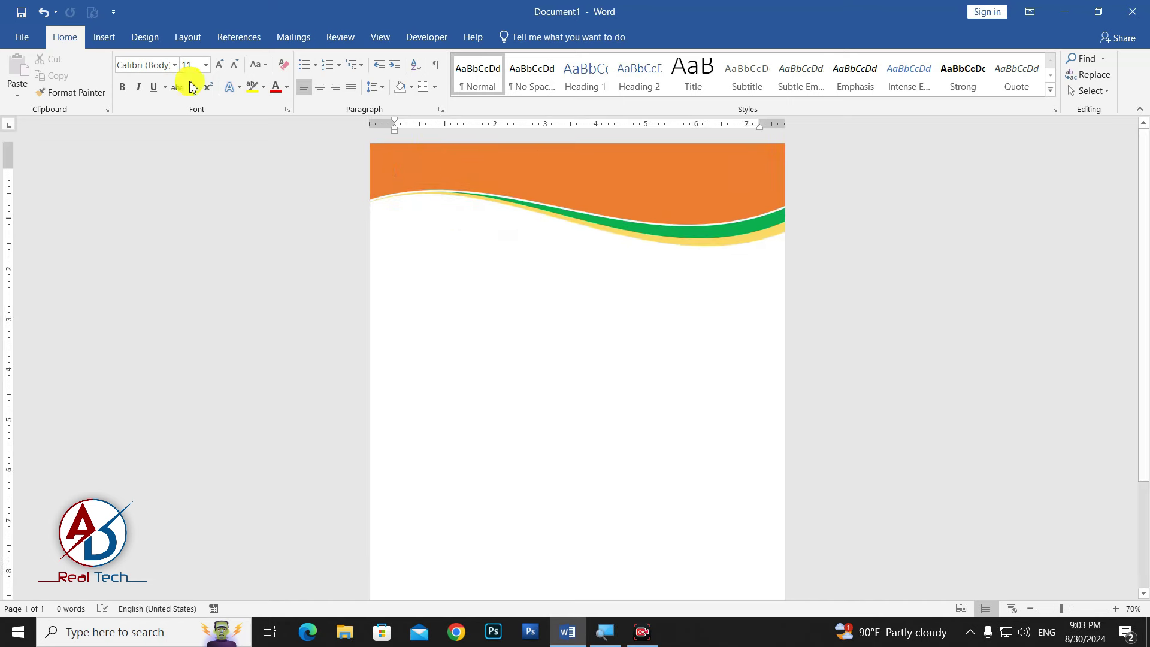
Step: Draw an oval circle at the top-left of the header
{"action": "left_click", "coordinate": [103, 37]}
{"action": "left_click", "coordinate": [216, 76]}
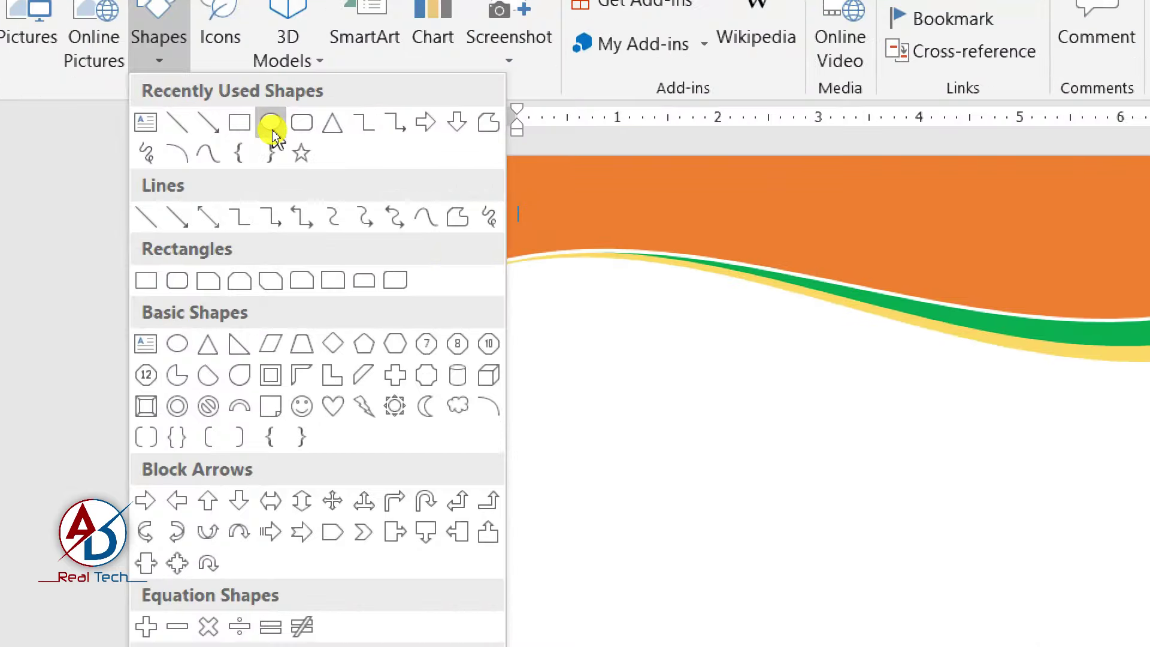
{"action": "left_click", "coordinate": [271, 127]}
{"action": "left_click_drag", "start_coordinate": [417, 165], "coordinate": [478, 224]}
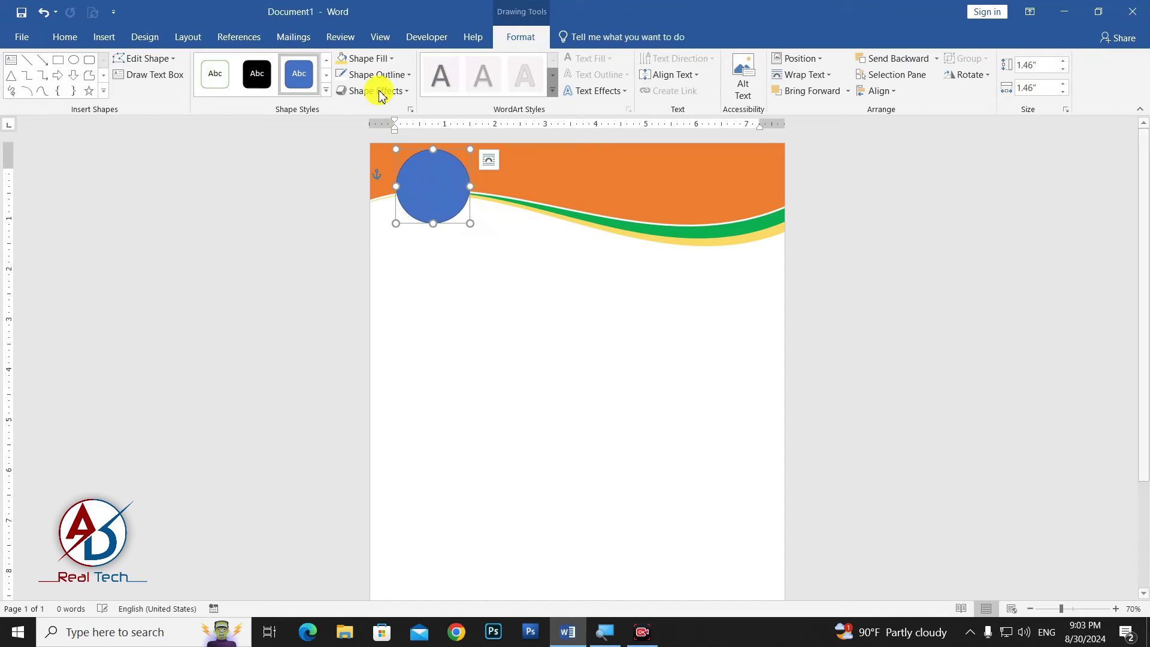
Step: Make the circle white with no outline and a soft outer shadow
{"action": "left_click", "coordinate": [369, 58]}
{"action": "left_click", "coordinate": [340, 90]}
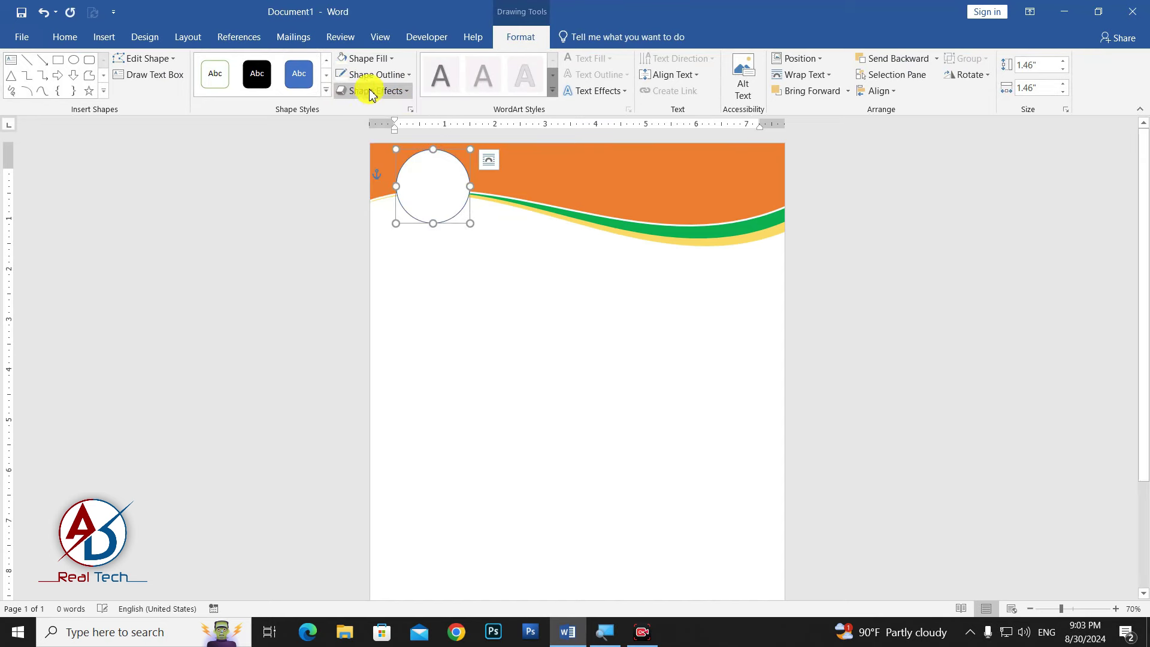
{"action": "left_click", "coordinate": [375, 74]}
{"action": "left_click", "coordinate": [392, 203]}
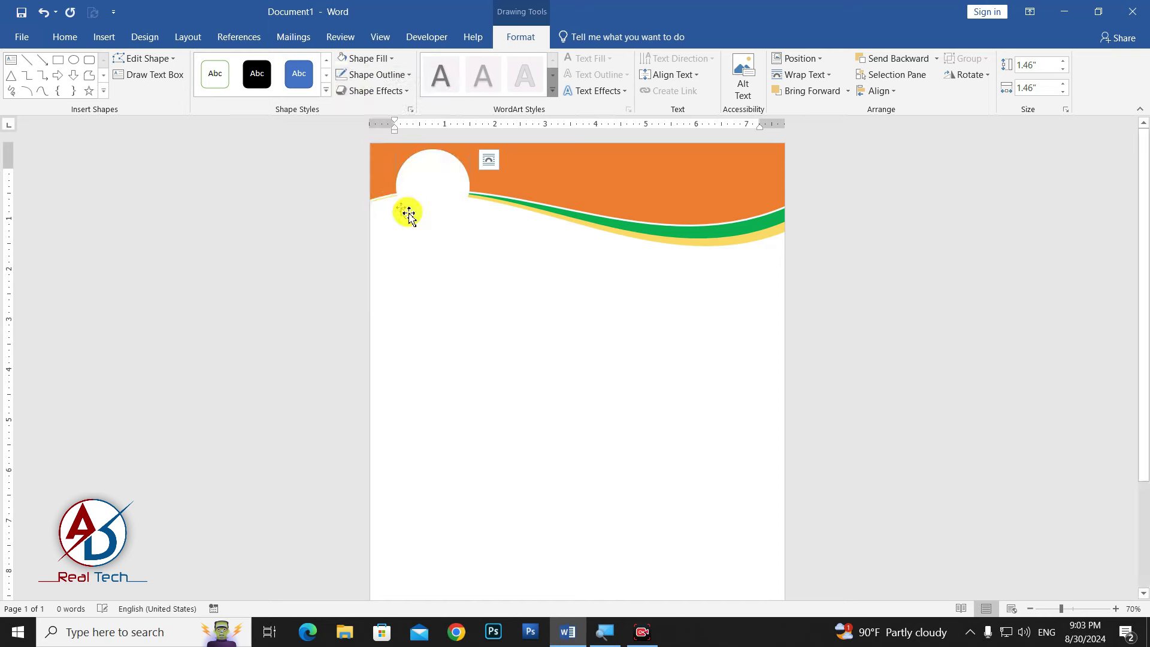
{"action": "scroll", "coordinate": [516, 255], "scroll_direction": "up", "scroll_amount": 3, "text": "ctrl"}
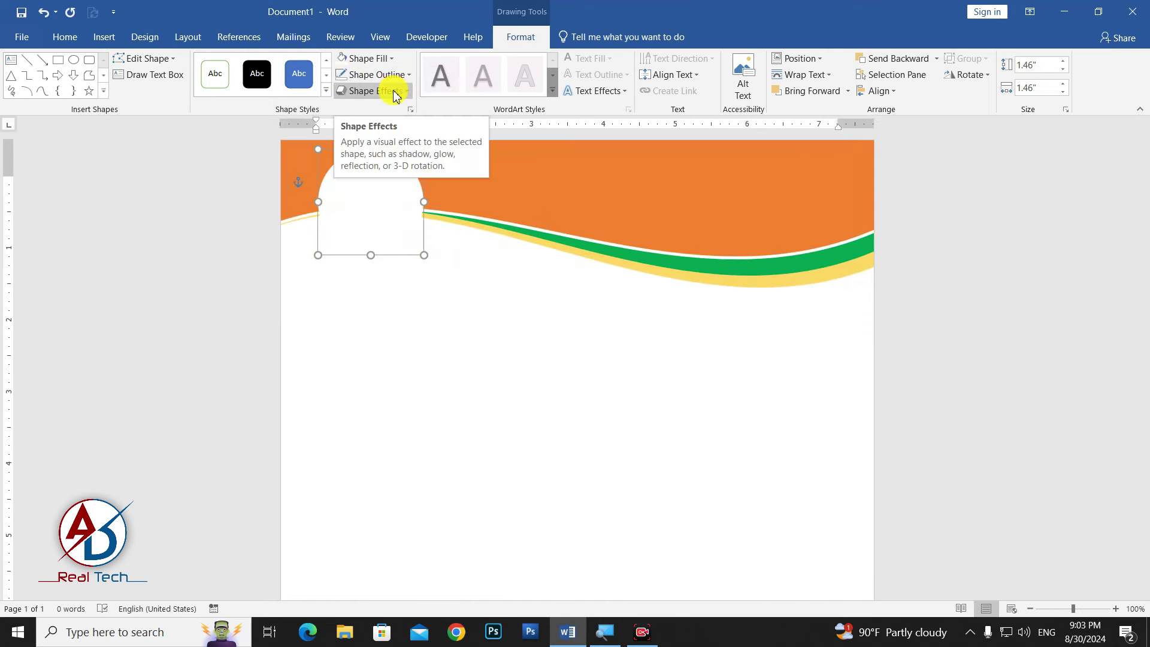
{"action": "mouse_move", "coordinate": [375, 213]}
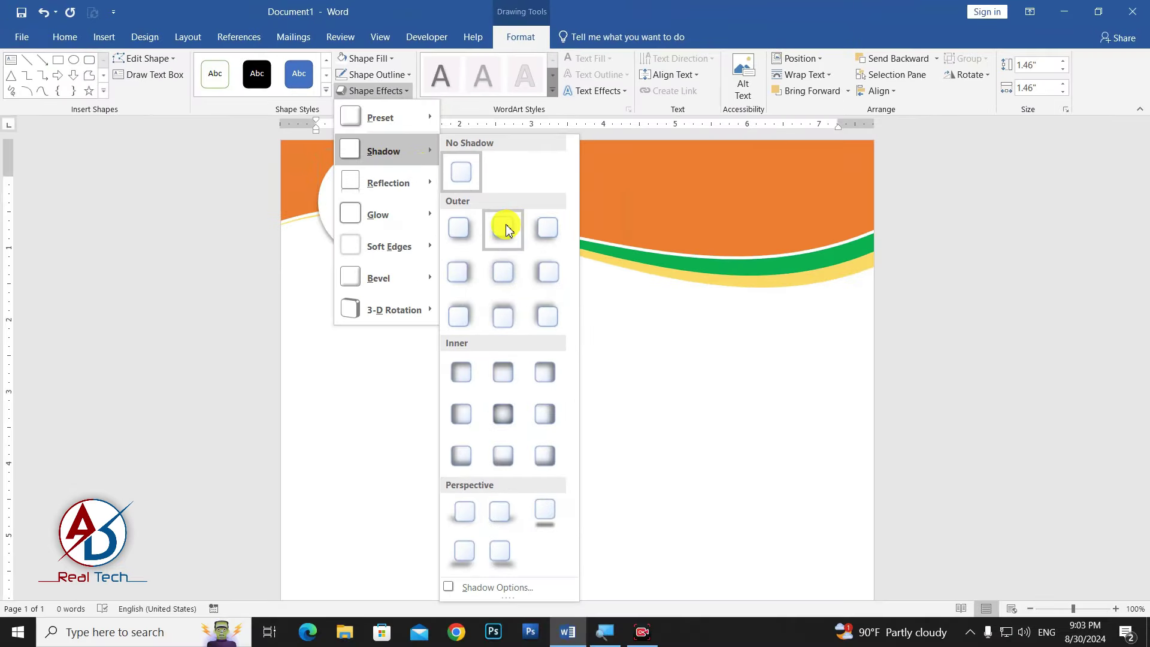
{"action": "left_click", "coordinate": [506, 229]}
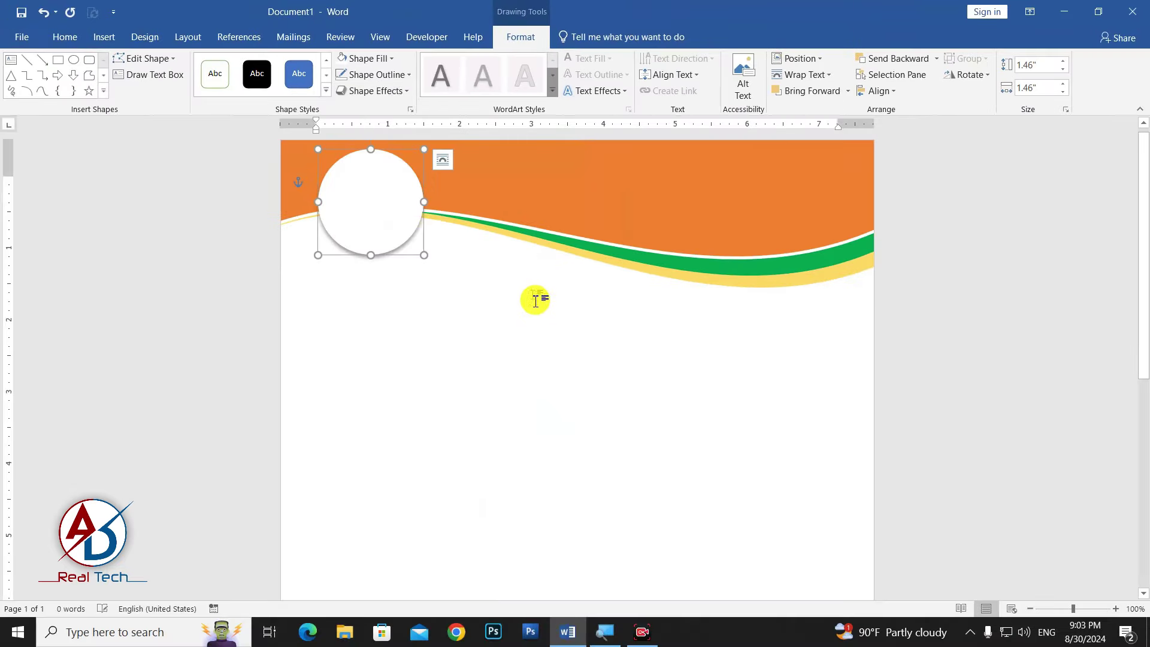
{"action": "left_click", "coordinate": [534, 298]}
{"action": "scroll", "coordinate": [404, 266], "scroll_direction": "down", "scroll_amount": 3, "text": "ctrl"}
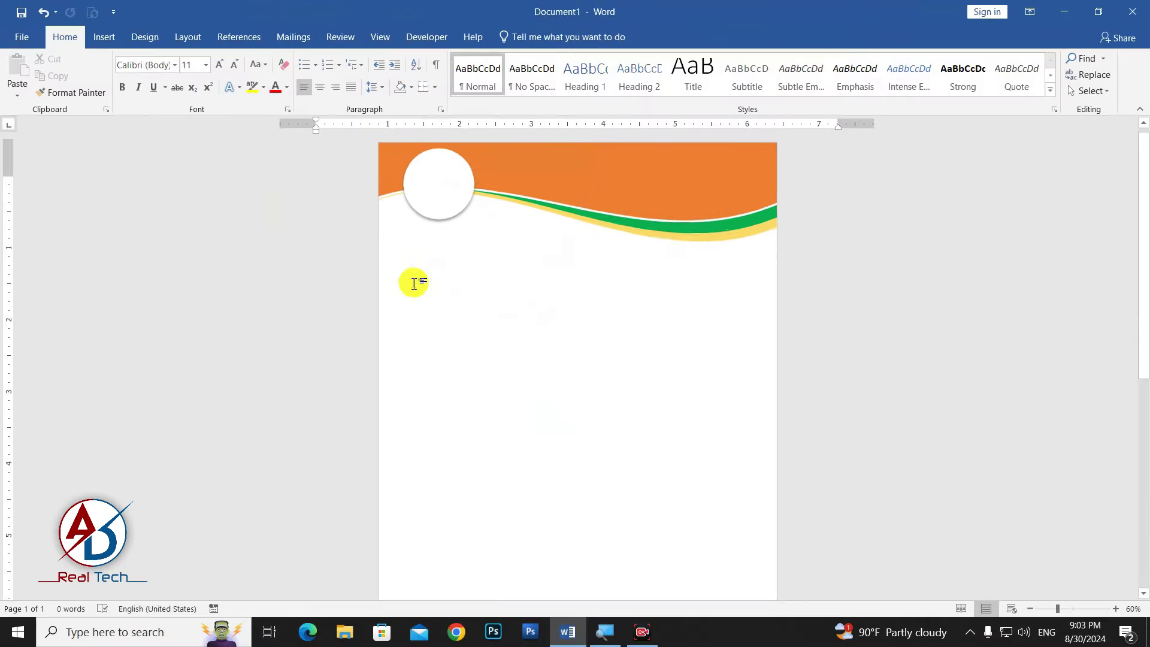
{"action": "scroll", "coordinate": [410, 282], "scroll_direction": "down", "scroll_amount": 1, "text": "ctrl"}
{"action": "scroll", "coordinate": [452, 295], "scroll_direction": "down", "scroll_amount": 1, "text": "ctrl"}
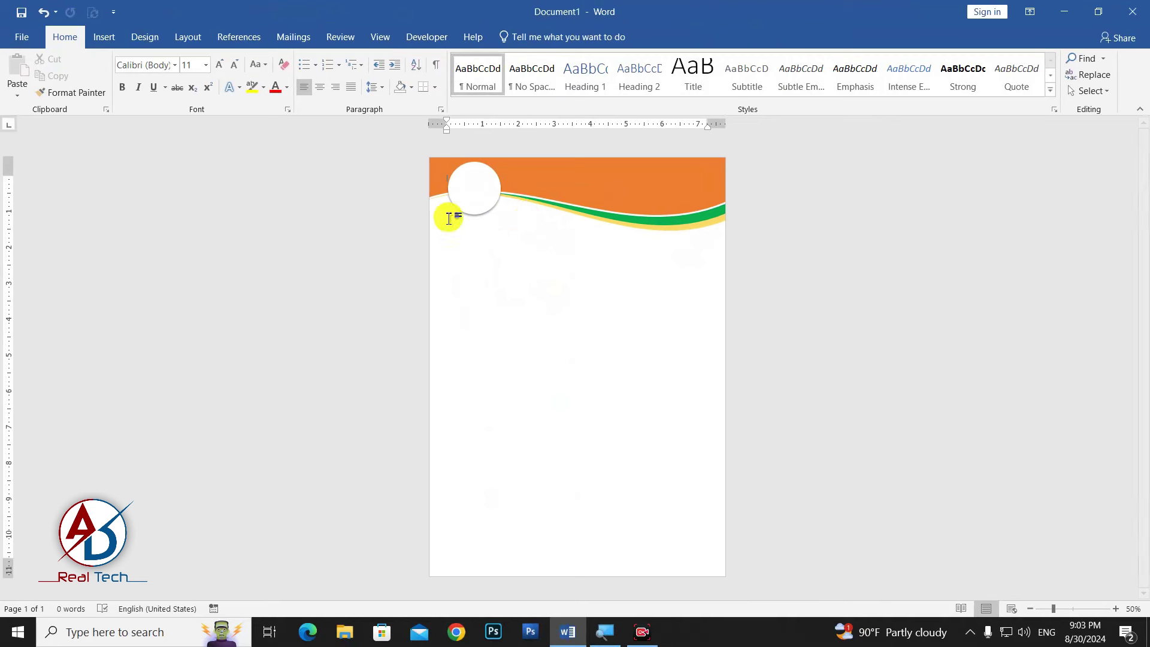
{"action": "scroll", "coordinate": [492, 240], "scroll_direction": "up", "scroll_amount": 1, "text": "ctrl"}
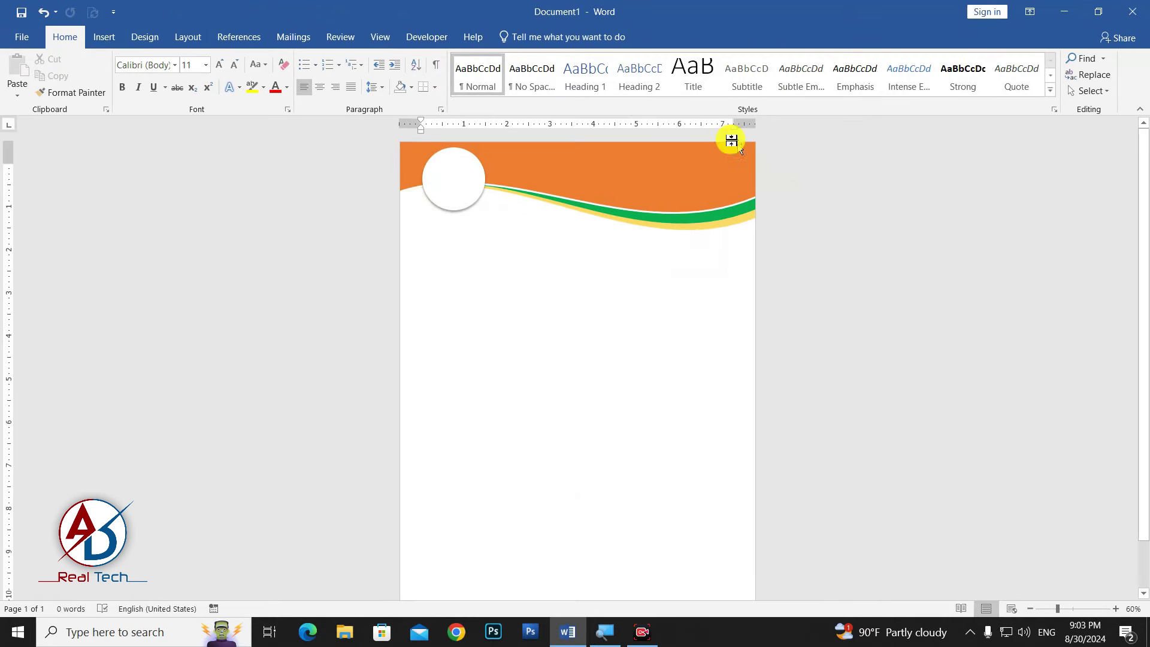
{"action": "left_click", "coordinate": [705, 229]}
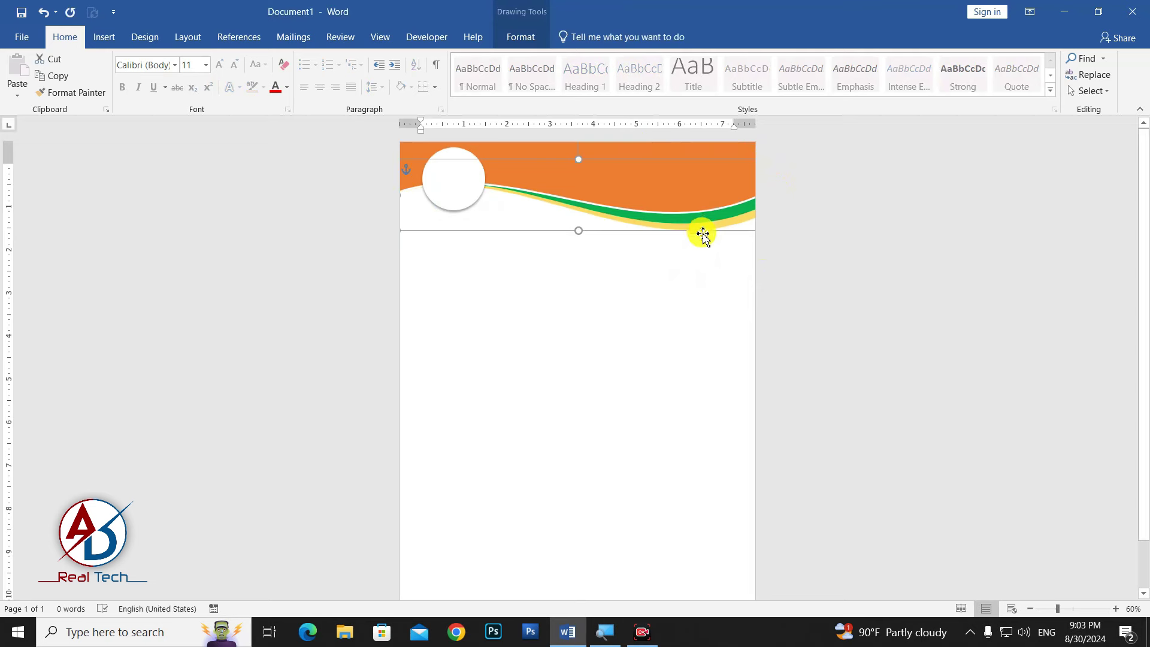
{"action": "left_click", "coordinate": [714, 306]}
{"action": "scroll", "coordinate": [599, 336], "scroll_direction": "down", "scroll_amount": 2, "text": "ctrl"}
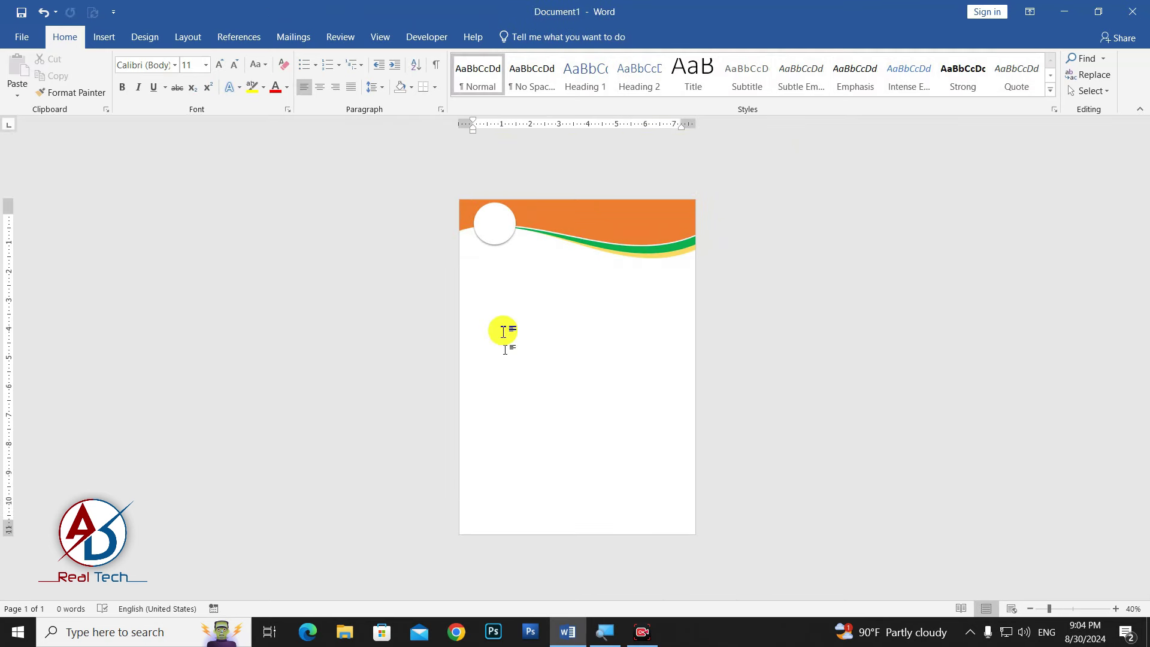
Step: Draw a rectangle bar across the page bottom with no outline and a green fill
{"action": "left_click", "coordinate": [104, 36]}
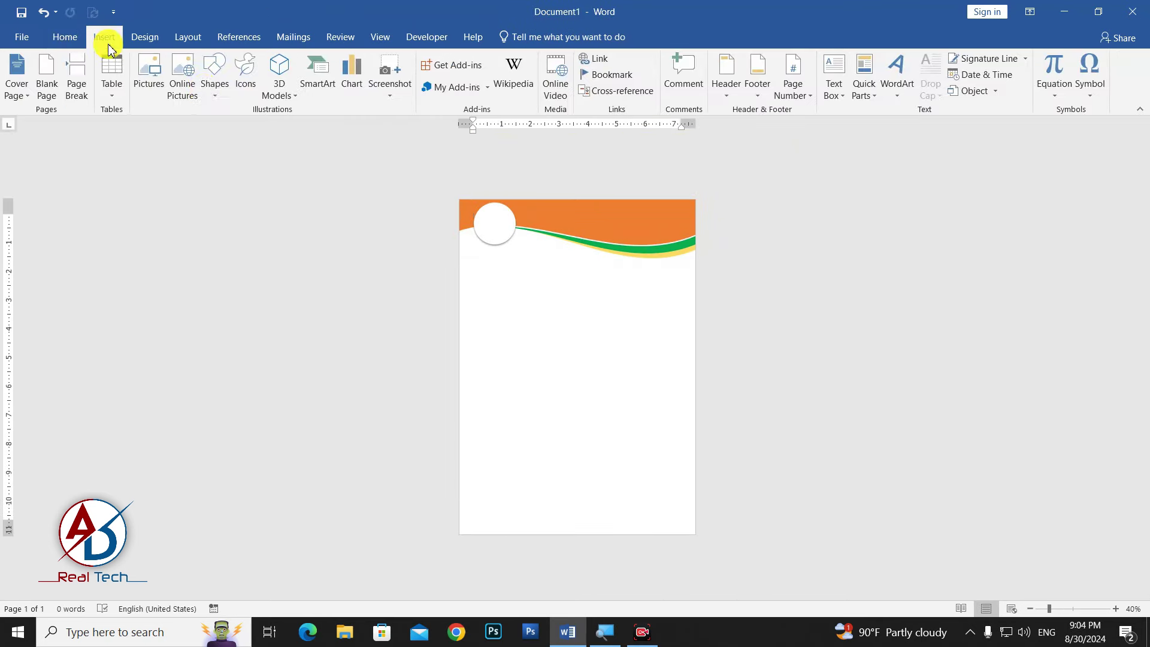
{"action": "left_click", "coordinate": [215, 84]}
{"action": "left_click", "coordinate": [258, 131]}
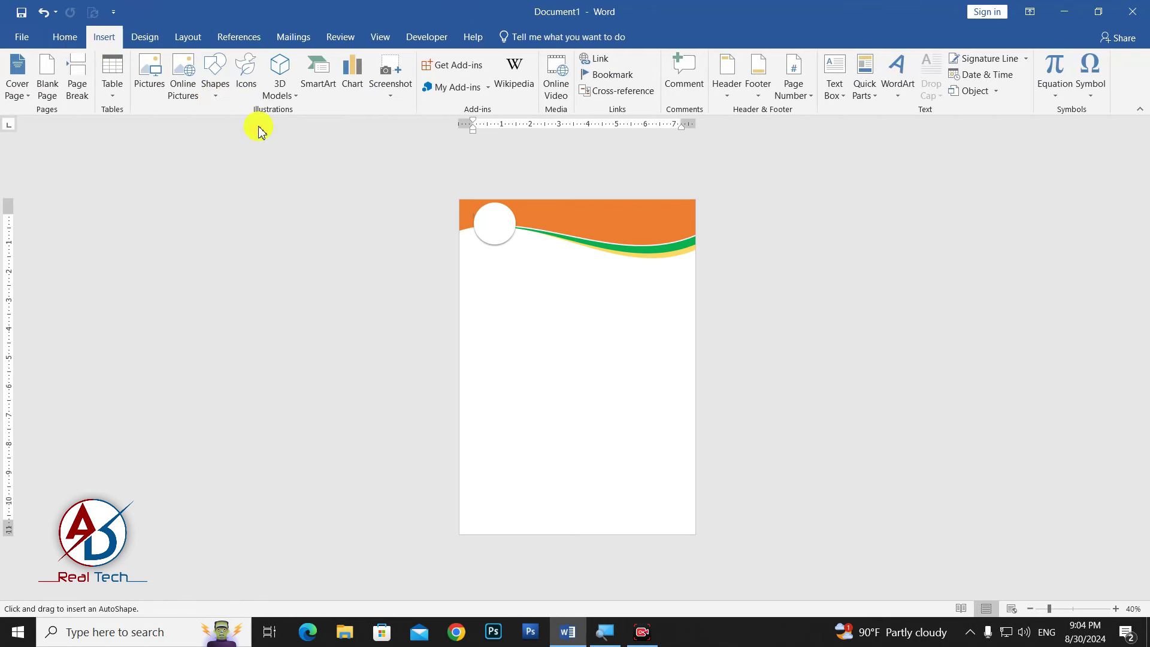
{"action": "mouse_move", "coordinate": [461, 516]}
{"action": "left_mouse_down"}
{"action": "mouse_move", "coordinate": [695, 534]}
{"action": "mouse_move", "coordinate": [662, 511]}
{"action": "left_mouse_up"}
{"action": "left_click", "coordinate": [389, 87]}
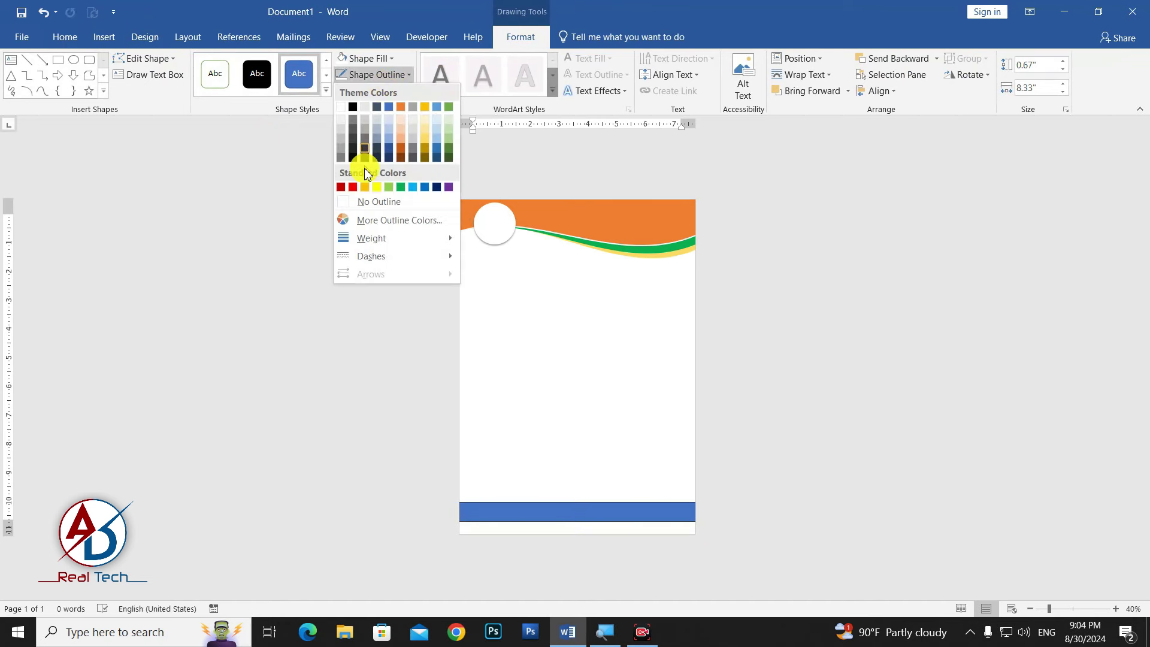
{"action": "left_click", "coordinate": [367, 203]}
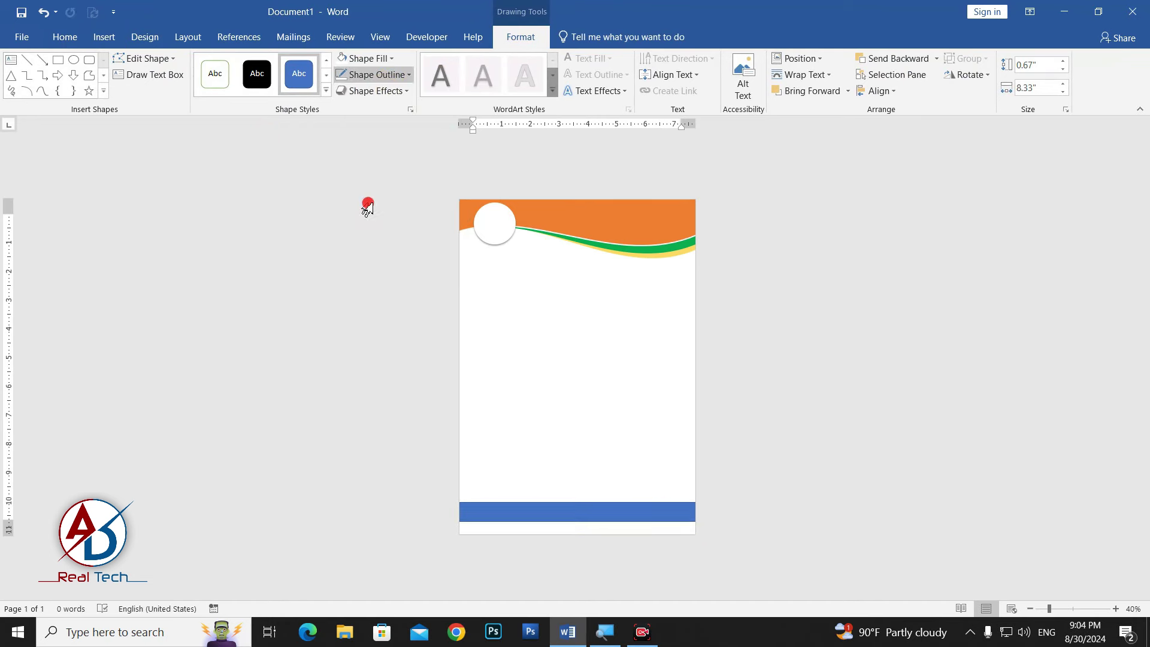
{"action": "left_click", "coordinate": [369, 58]}
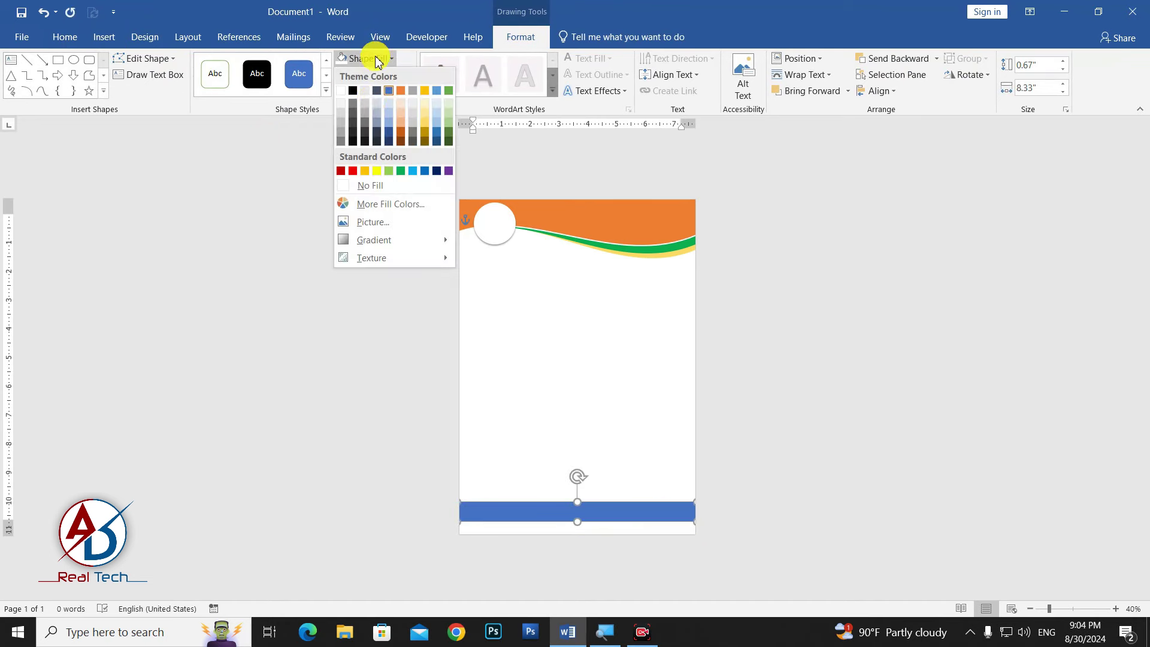
{"action": "left_click", "coordinate": [401, 172]}
Step: Use Edit Points to bend the green bar's top edge into a wave
{"action": "left_click", "coordinate": [146, 58]}
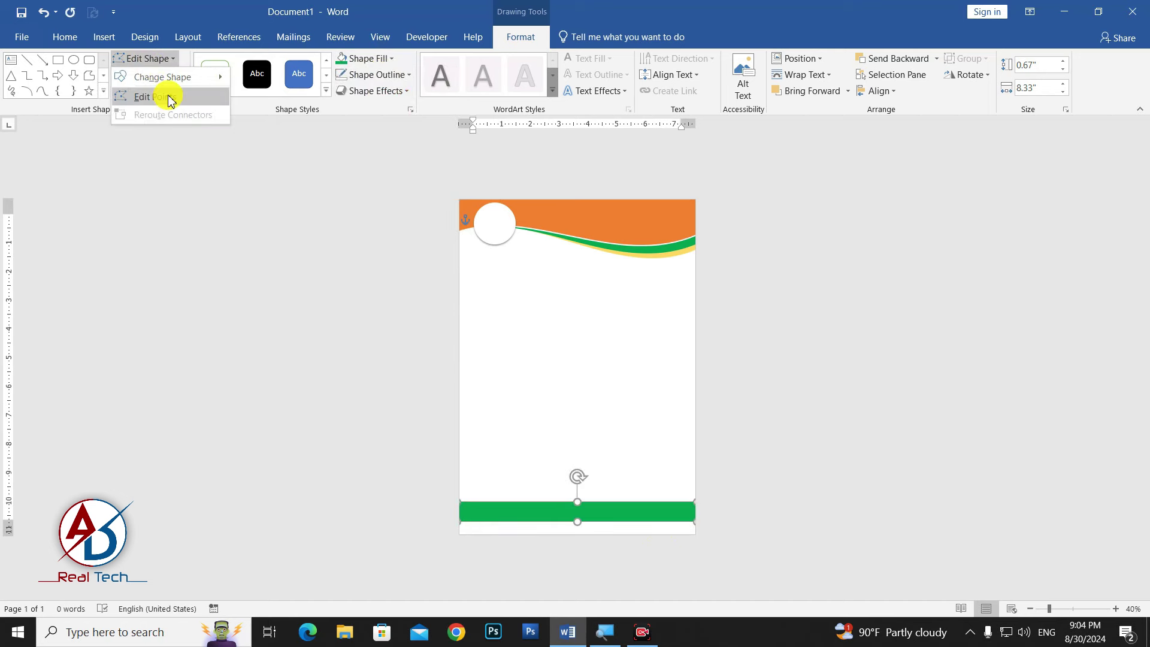
{"action": "left_click", "coordinate": [165, 91]}
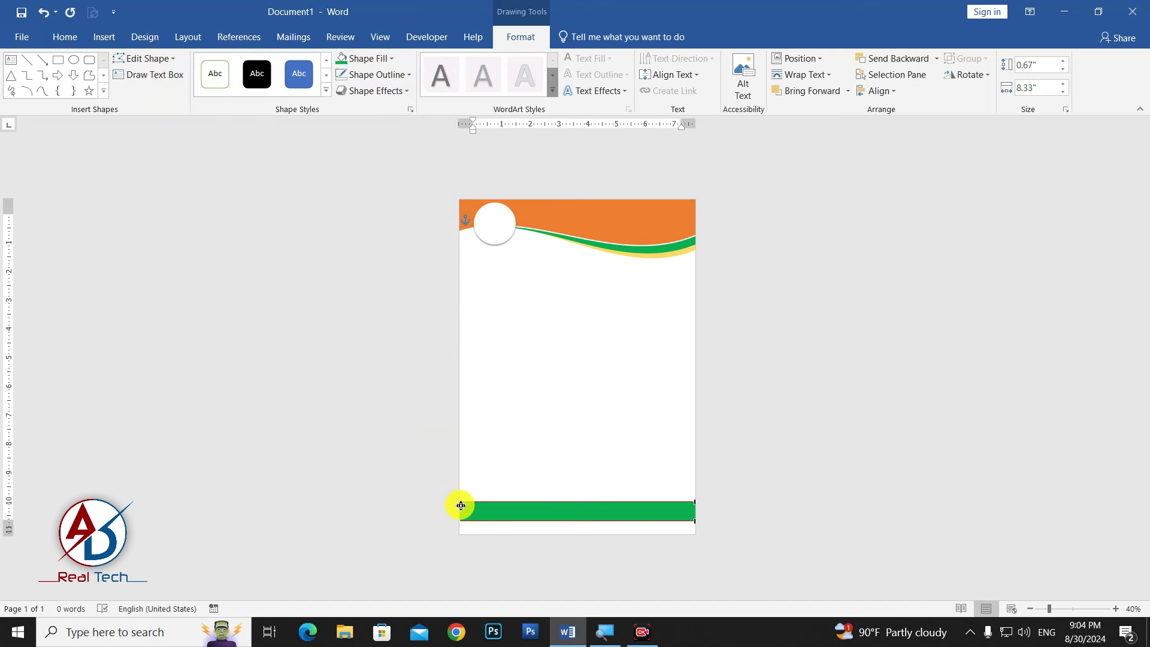
{"action": "left_click_drag", "start_coordinate": [539, 502], "coordinate": [577, 529]}
{"action": "left_click", "coordinate": [711, 523]}
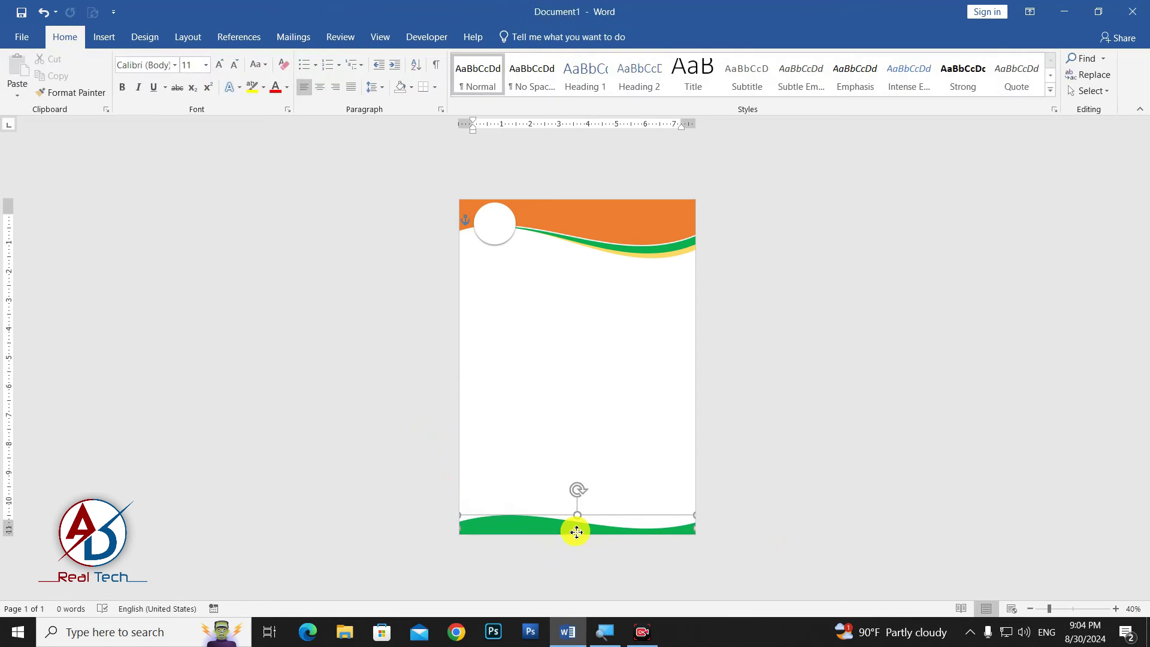
{"action": "left_click", "coordinate": [577, 530]}
{"action": "scroll", "coordinate": [688, 530], "scroll_direction": "up", "scroll_amount": 2, "text": "ctrl"}
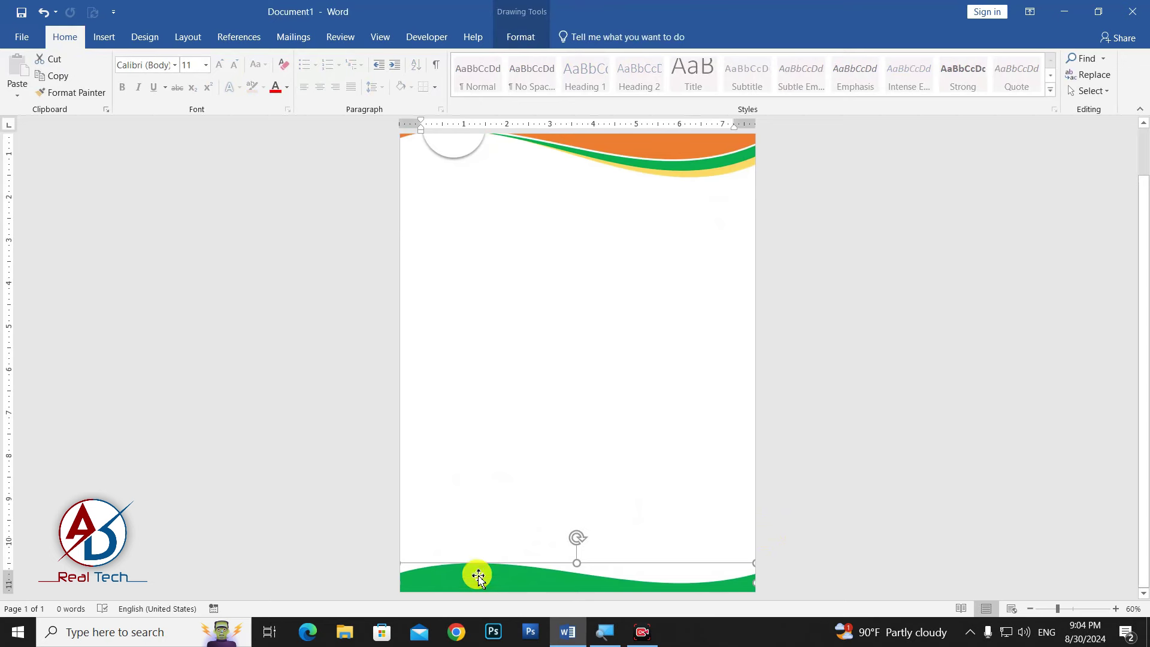
Step: Fill the copied bottom wave orange and send it behind the green wave
{"action": "left_click_drag", "start_coordinate": [481, 585], "coordinate": [478, 527]}
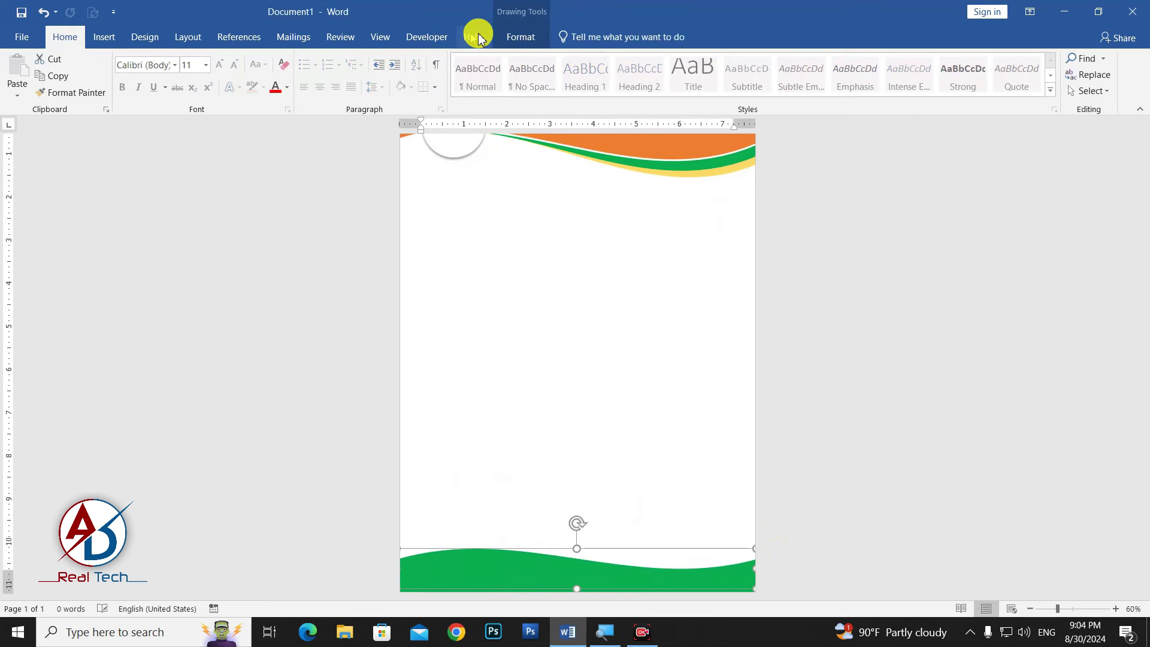
{"action": "left_click", "coordinate": [519, 37]}
{"action": "left_click", "coordinate": [365, 58]}
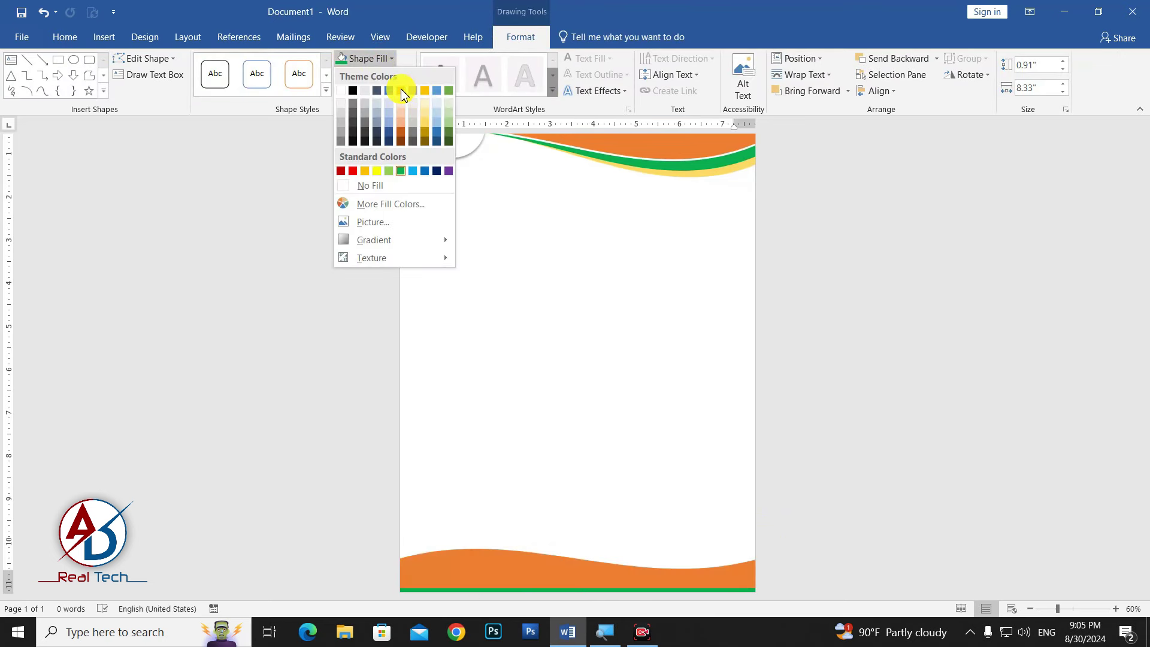
{"action": "left_click", "coordinate": [403, 89]}
{"action": "scroll", "coordinate": [585, 407], "scroll_direction": "down", "scroll_amount": 1}
{"action": "scroll", "coordinate": [586, 407], "scroll_direction": "down", "scroll_amount": 1}
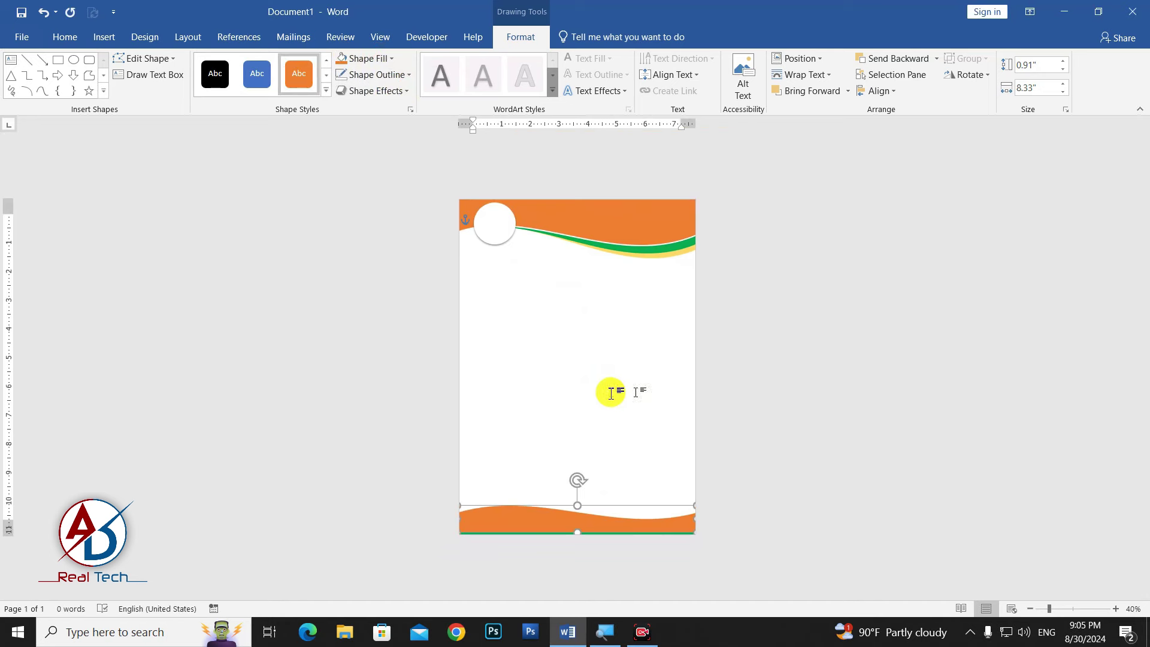
{"action": "left_click", "coordinate": [898, 58]}
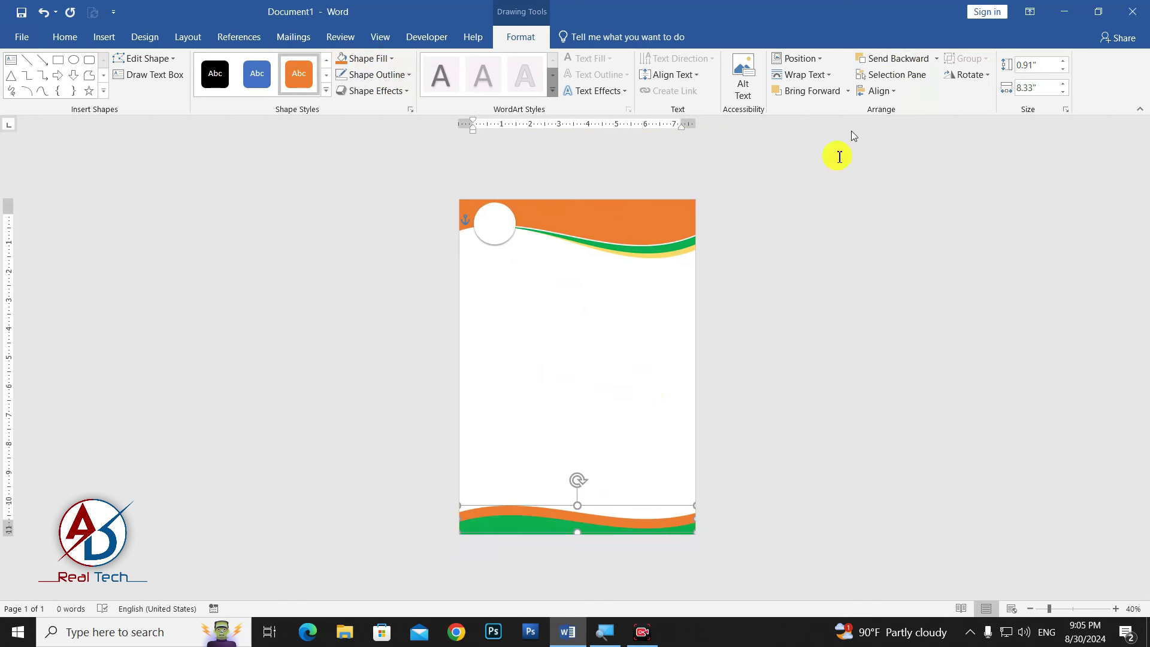
{"action": "left_click", "coordinate": [586, 441]}
{"action": "scroll", "coordinate": [585, 441], "scroll_direction": "up", "scroll_amount": 1}
{"action": "scroll", "coordinate": [585, 441], "scroll_direction": "up", "scroll_amount": 2}
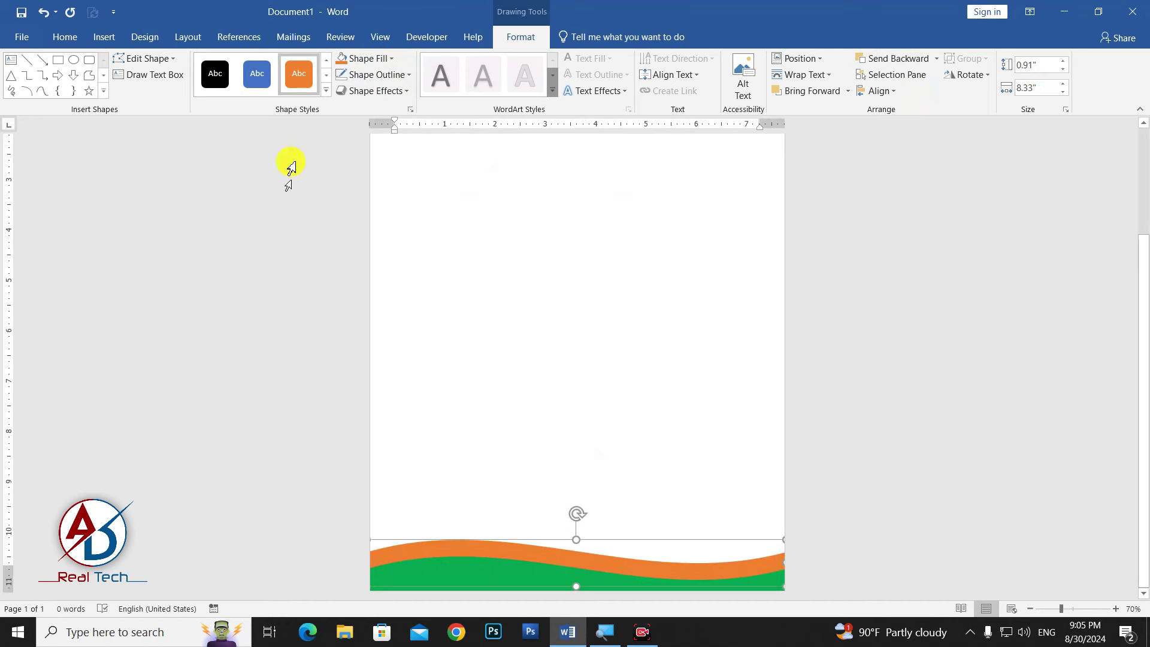
Step: Edit the orange wave's points, pulling its right end downward
{"action": "left_click", "coordinate": [165, 60]}
{"action": "left_click", "coordinate": [157, 95]}
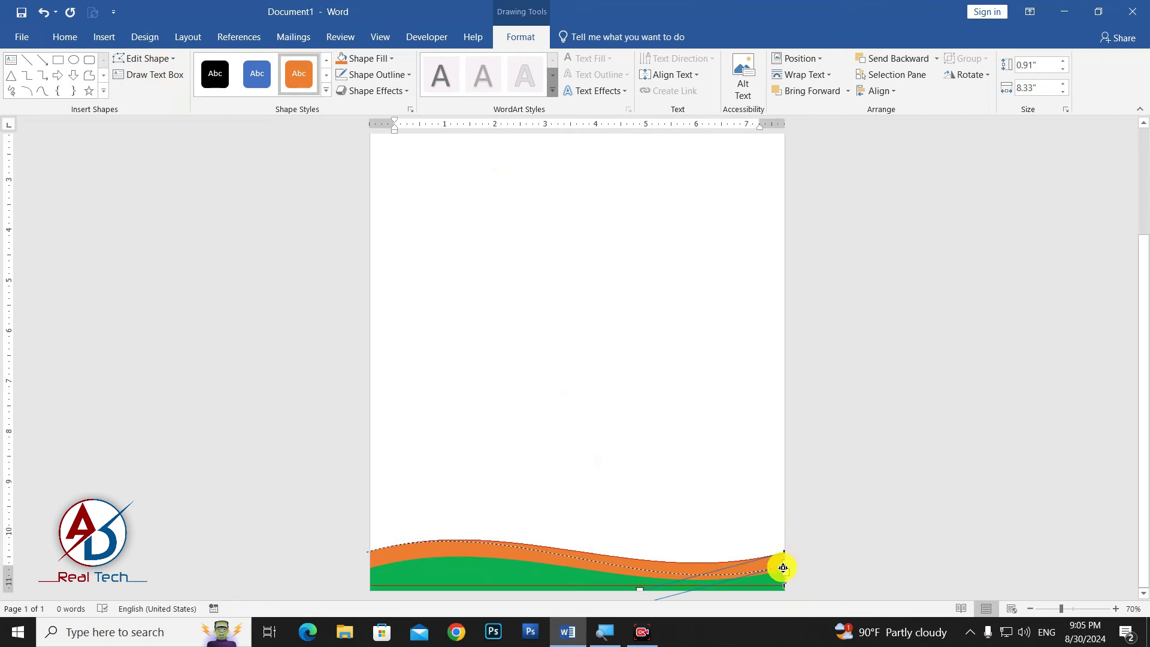
{"action": "left_click_drag", "start_coordinate": [782, 571], "coordinate": [782, 571]}
{"action": "left_click", "coordinate": [663, 518]}
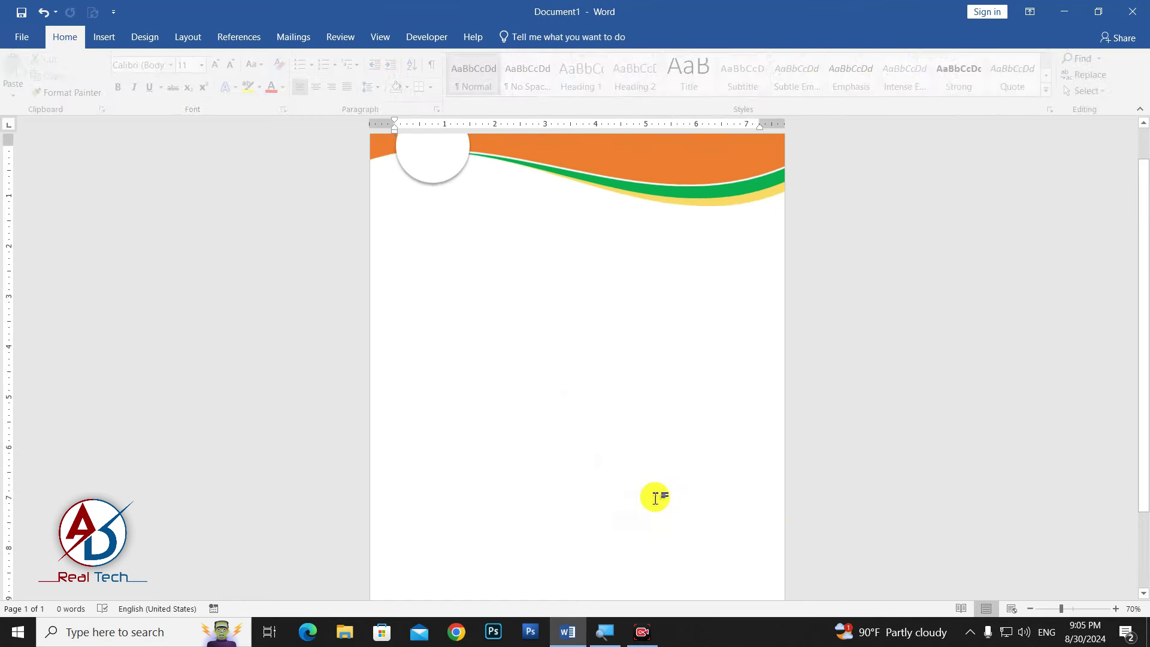
{"action": "scroll", "coordinate": [655, 496], "scroll_direction": "down", "scroll_amount": 3}
Step: Give the orange wave a white outline 3 pt thick
{"action": "left_click", "coordinate": [574, 592]}
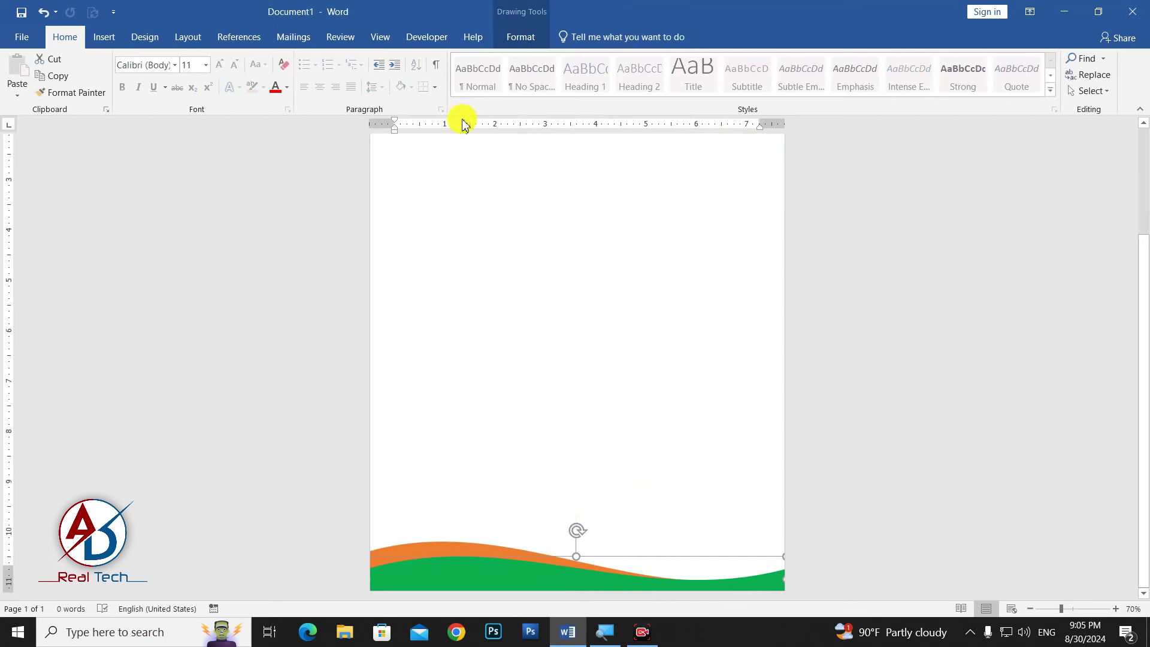
{"action": "left_click", "coordinate": [521, 37]}
{"action": "left_click", "coordinate": [374, 74]}
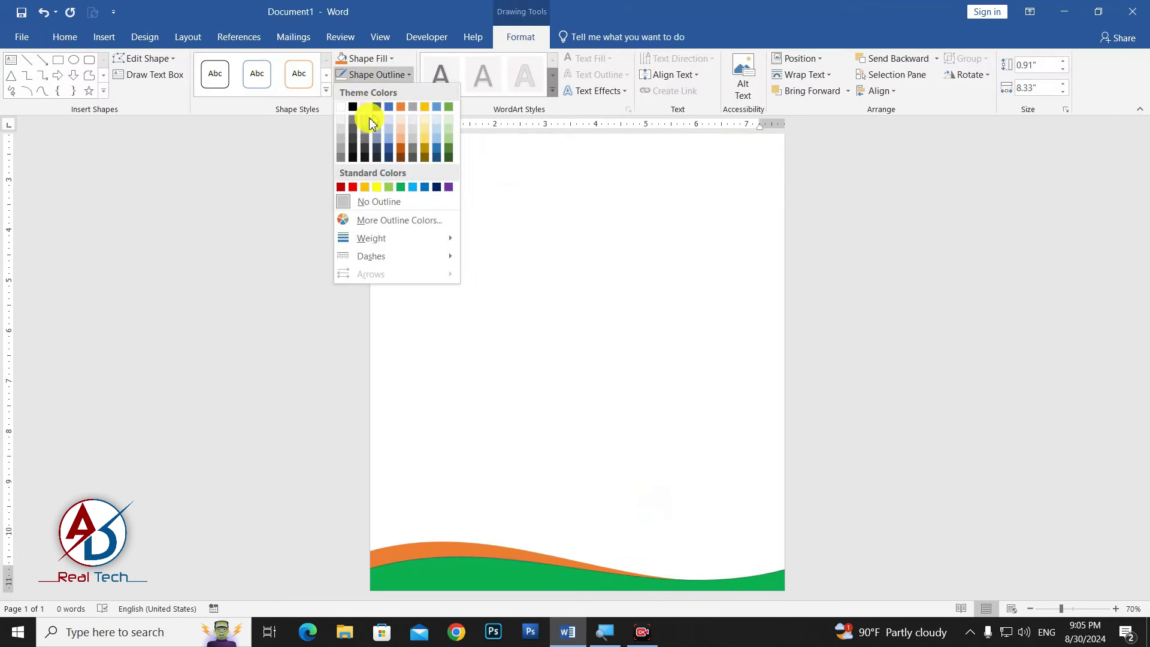
{"action": "left_click", "coordinate": [341, 107]}
{"action": "left_click", "coordinate": [377, 75]}
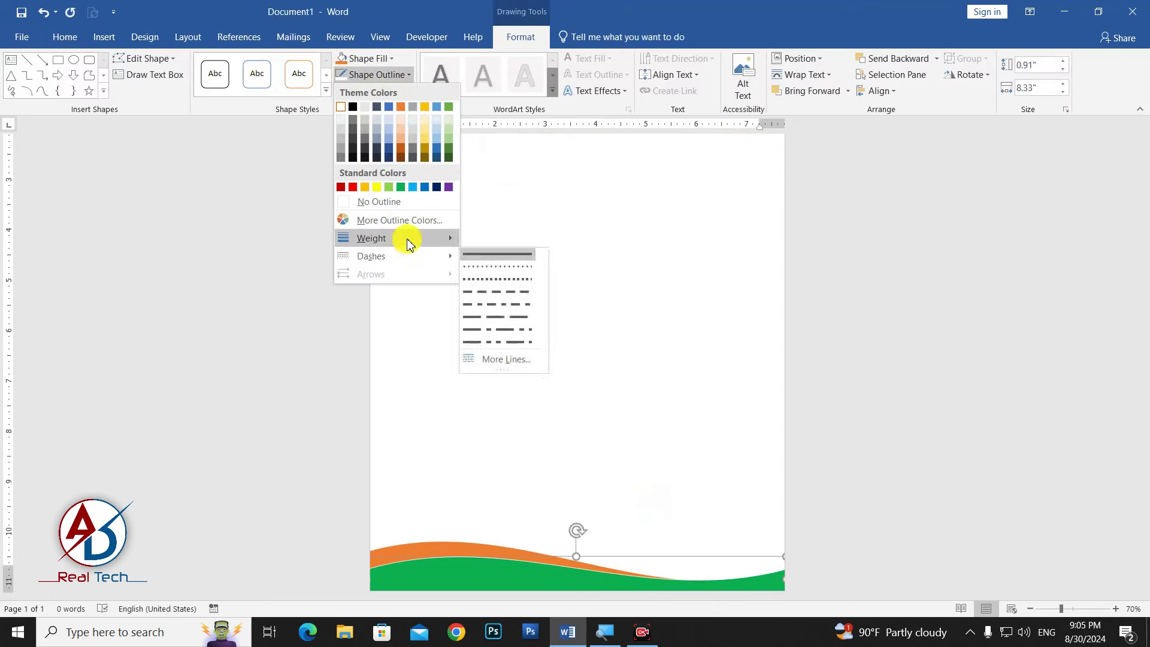
{"action": "mouse_move", "coordinate": [371, 238]}
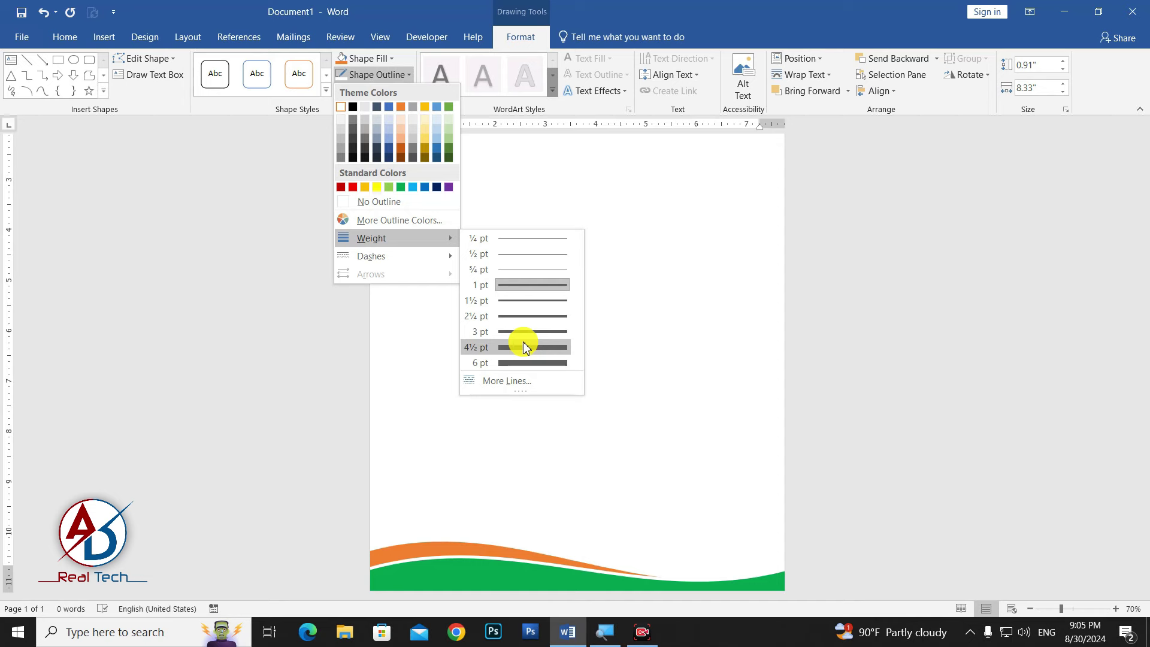
{"action": "left_click", "coordinate": [521, 332]}
{"action": "left_click", "coordinate": [694, 443]}
{"action": "scroll", "coordinate": [694, 443], "scroll_direction": "down", "scroll_amount": 4}
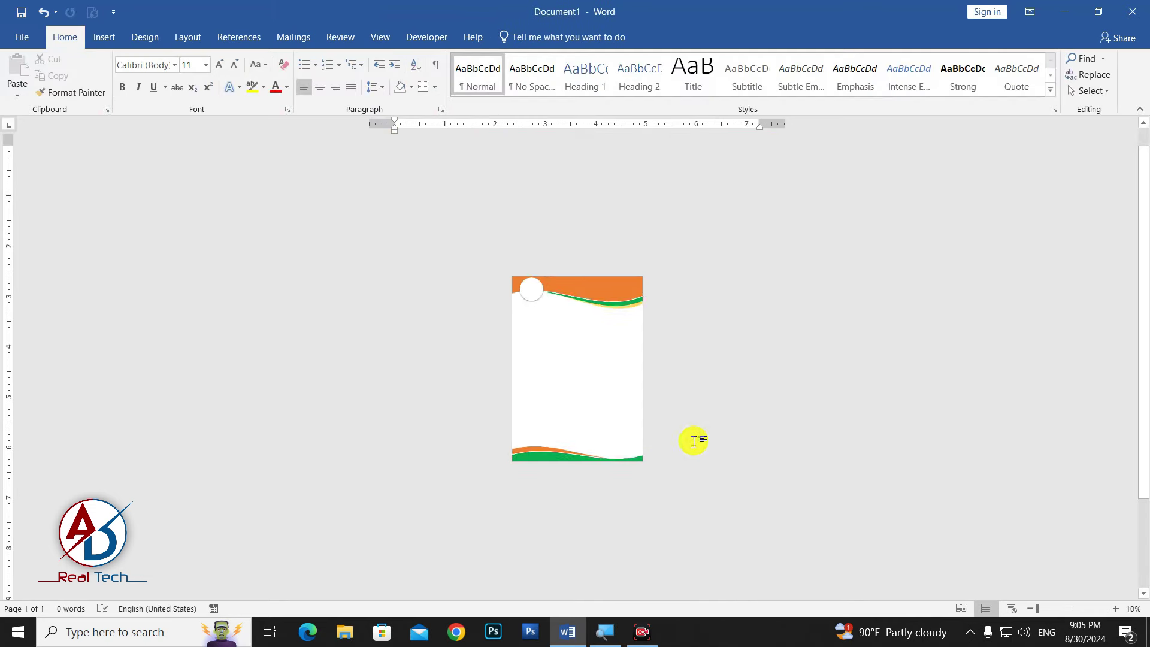
{"action": "scroll", "coordinate": [606, 341], "scroll_direction": "up", "scroll_amount": 1}
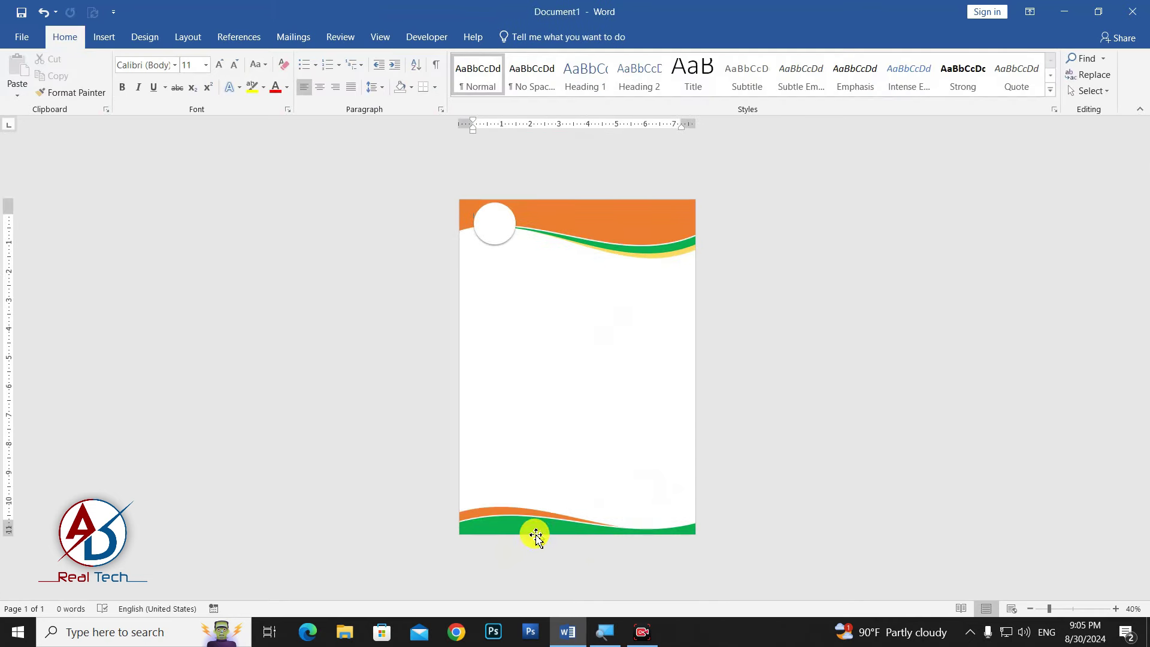
{"action": "scroll", "coordinate": [574, 419], "scroll_direction": "up", "scroll_amount": 1}
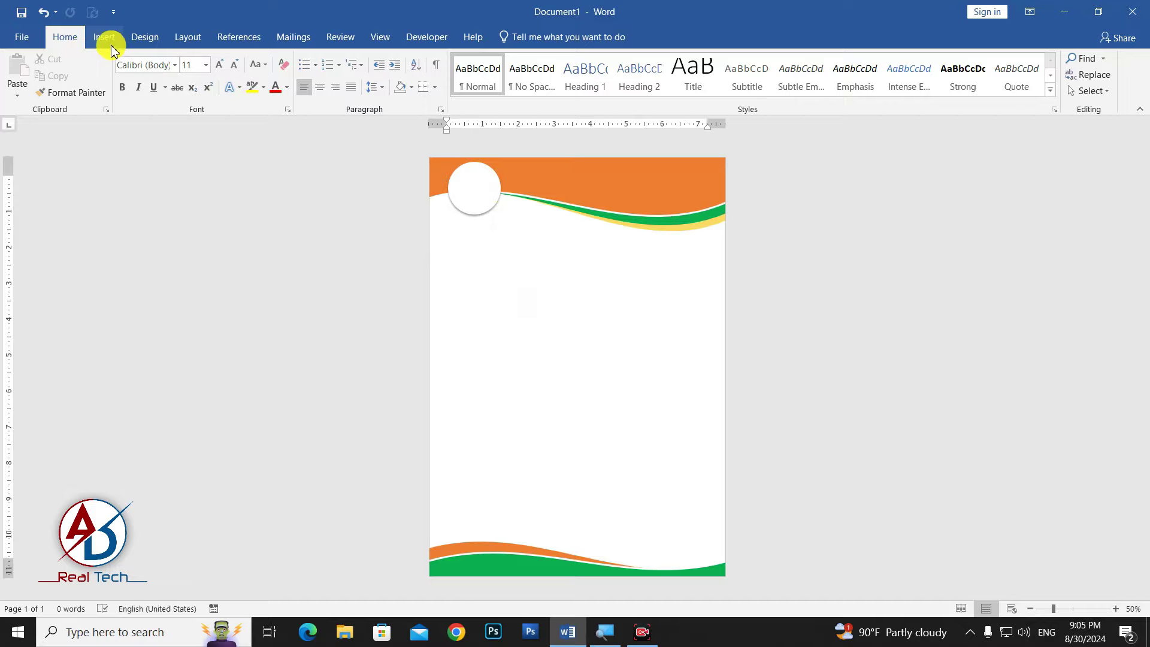
Step: Insert the 'logo School' picture from drive D:
{"action": "left_click", "coordinate": [106, 45]}
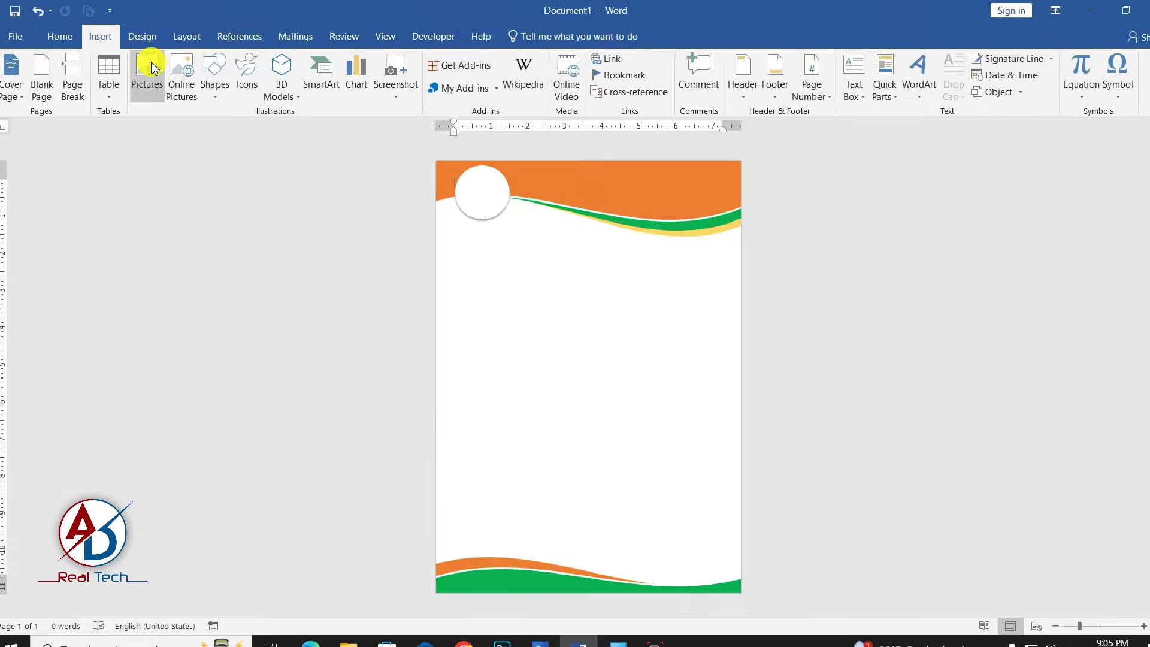
{"action": "left_click", "coordinate": [149, 68]}
{"action": "left_click", "coordinate": [78, 470]}
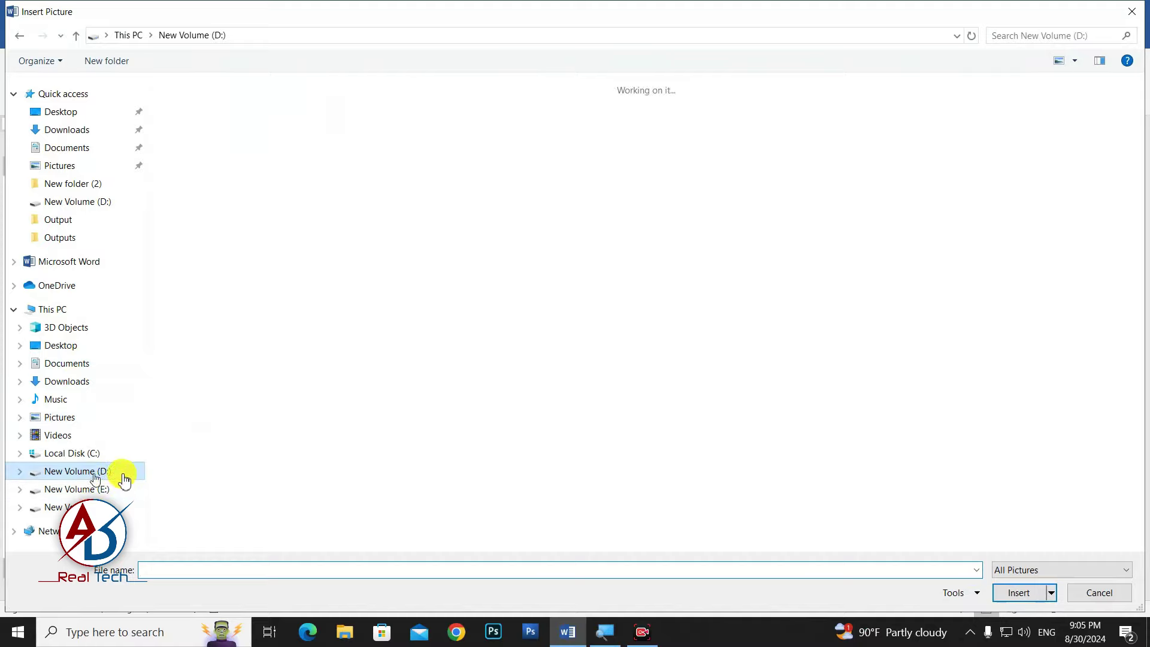
{"action": "scroll", "coordinate": [657, 413], "scroll_direction": "down", "scroll_amount": 5}
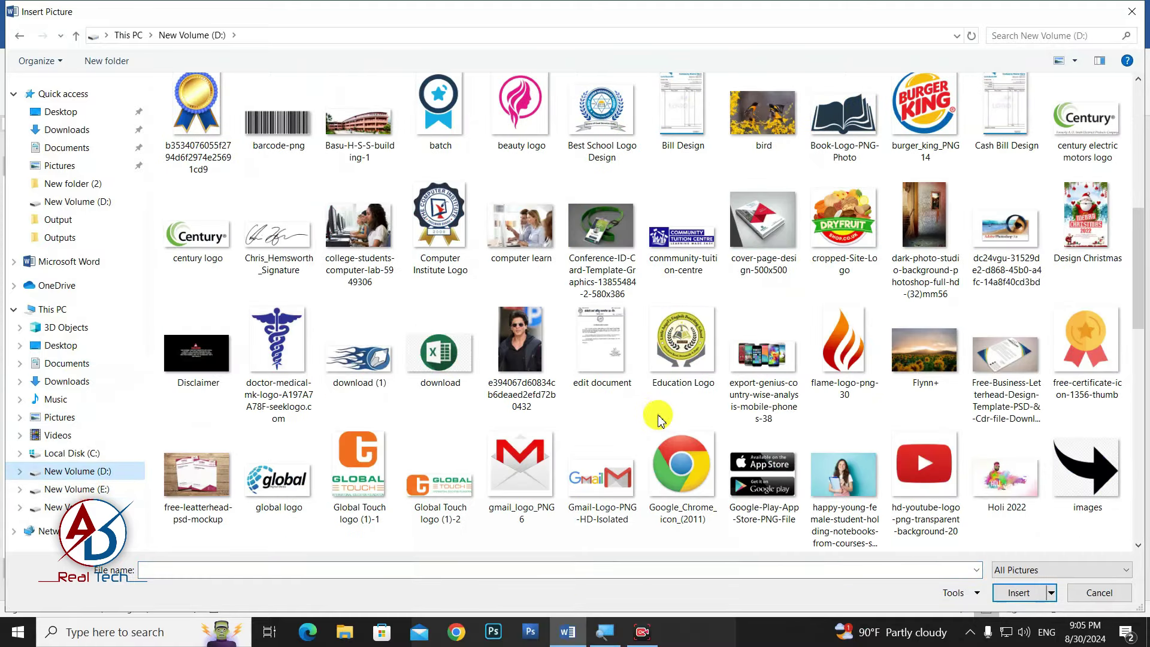
{"action": "scroll", "coordinate": [657, 413], "scroll_direction": "down", "scroll_amount": 3}
{"action": "left_click", "coordinate": [771, 372]}
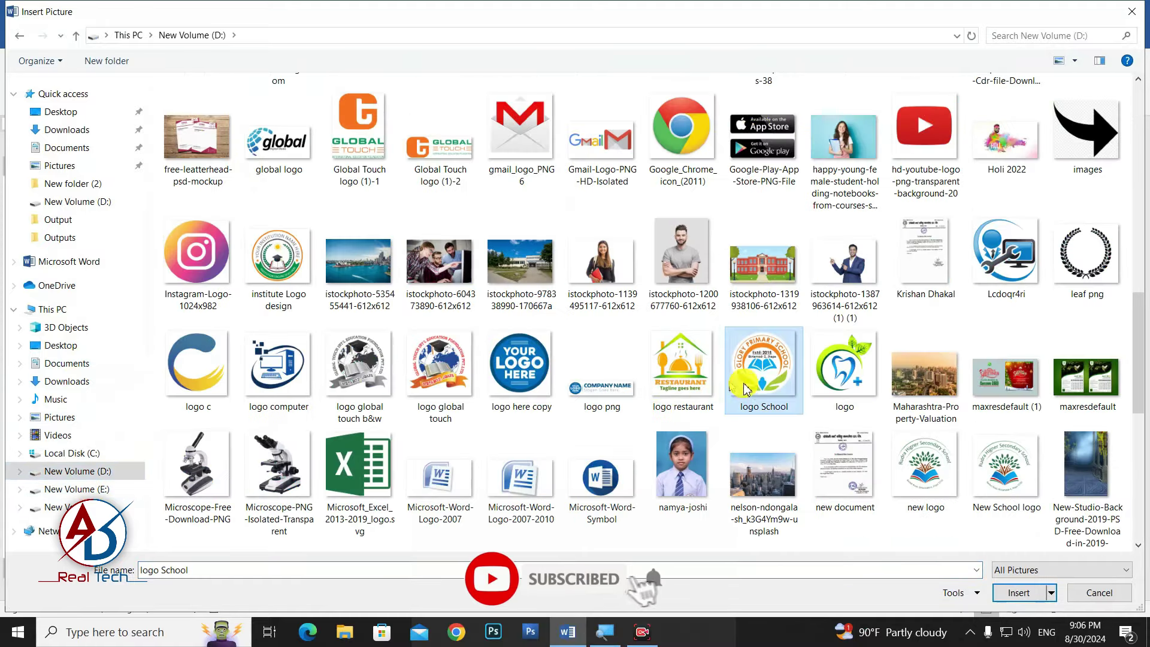
{"action": "left_click", "coordinate": [1018, 593]}
Step: Set the logo In Front of Text and enlarge it to 1.39" inside the white circle
{"action": "left_click", "coordinate": [757, 90]}
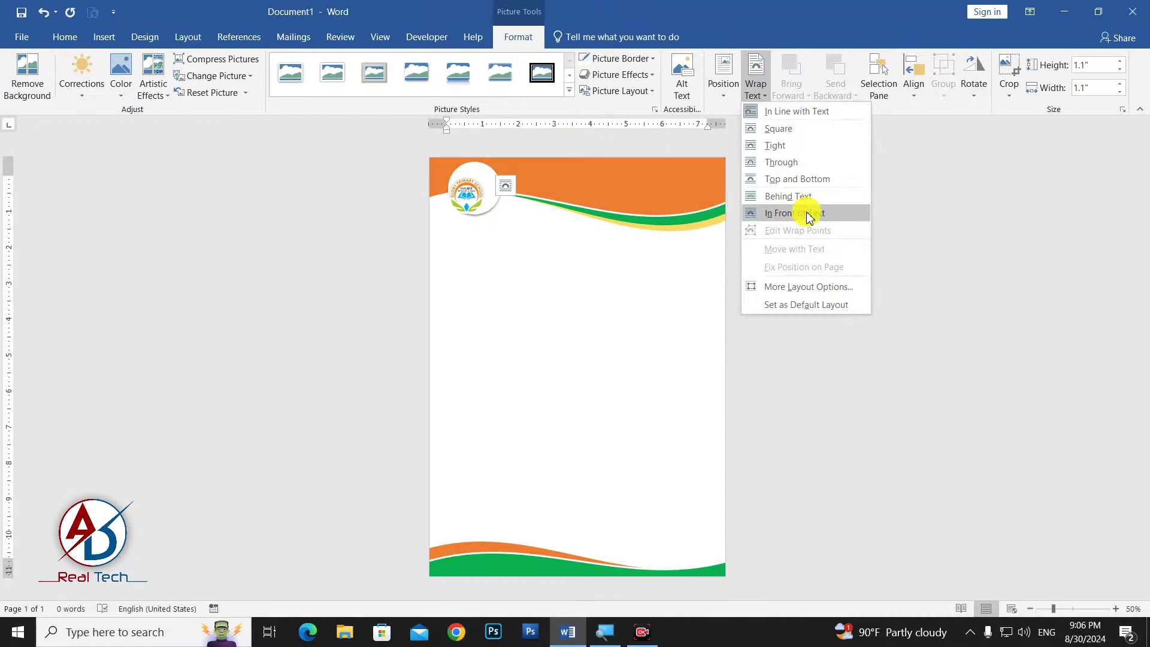
{"action": "left_click", "coordinate": [796, 213]}
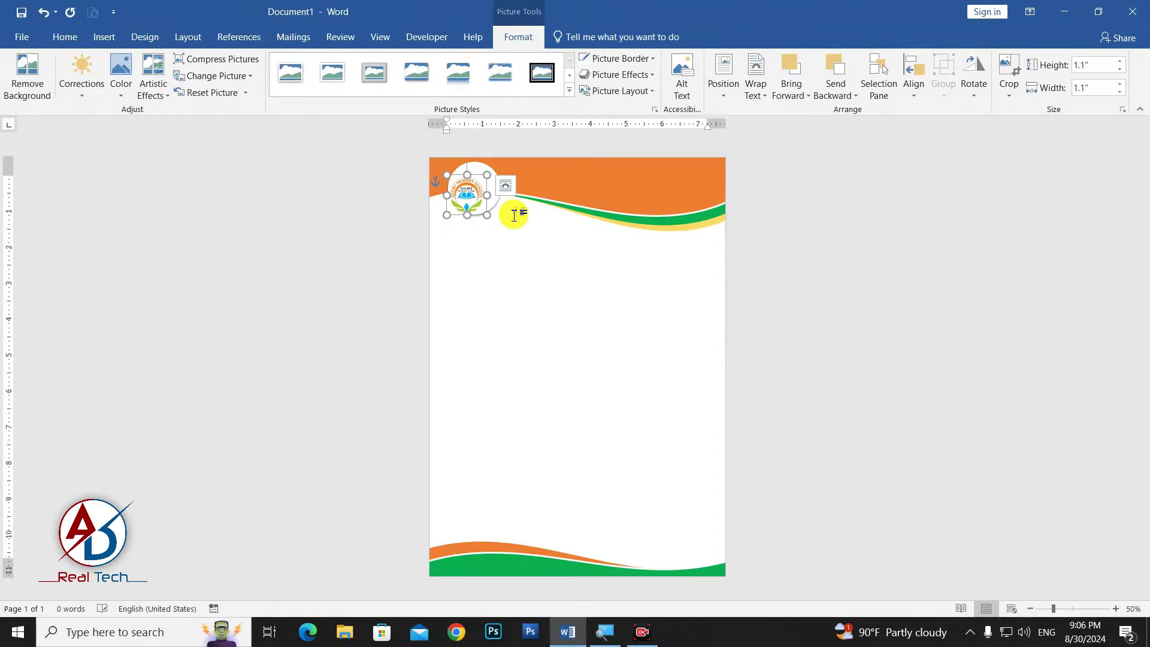
{"action": "scroll", "coordinate": [513, 215], "scroll_direction": "up", "scroll_amount": 6, "text": "ctrl"}
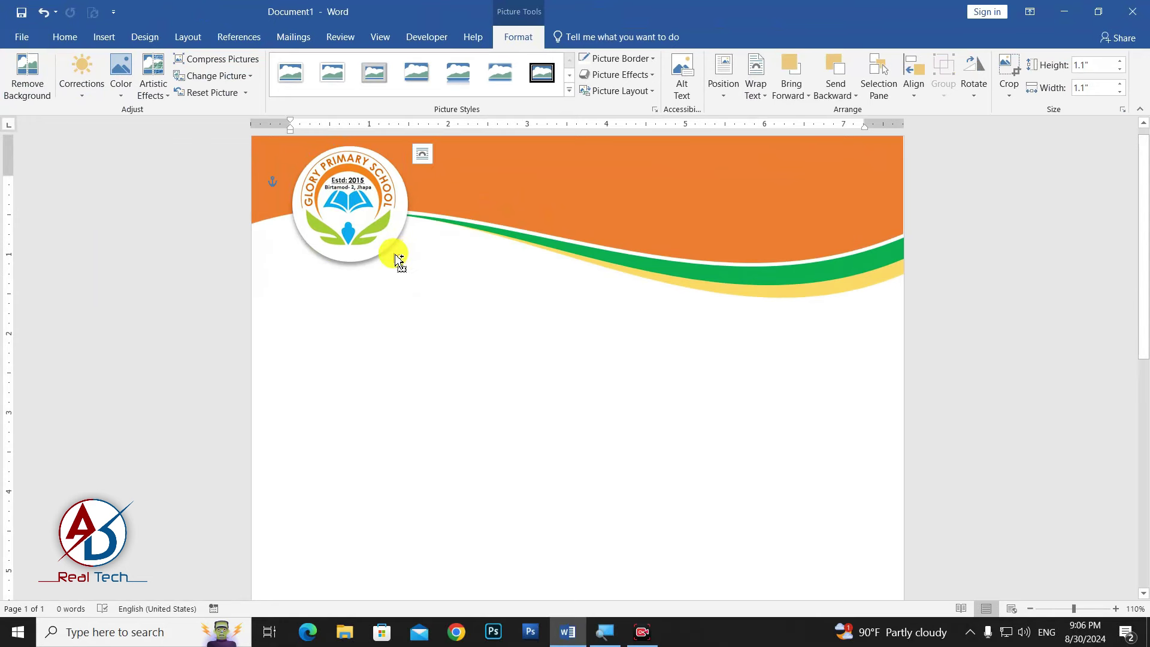
{"action": "mouse_move", "coordinate": [391, 244]}
{"action": "left_mouse_down"}
{"action": "mouse_move", "coordinate": [396, 256]}
{"action": "mouse_move", "coordinate": [368, 228]}
{"action": "left_mouse_up"}
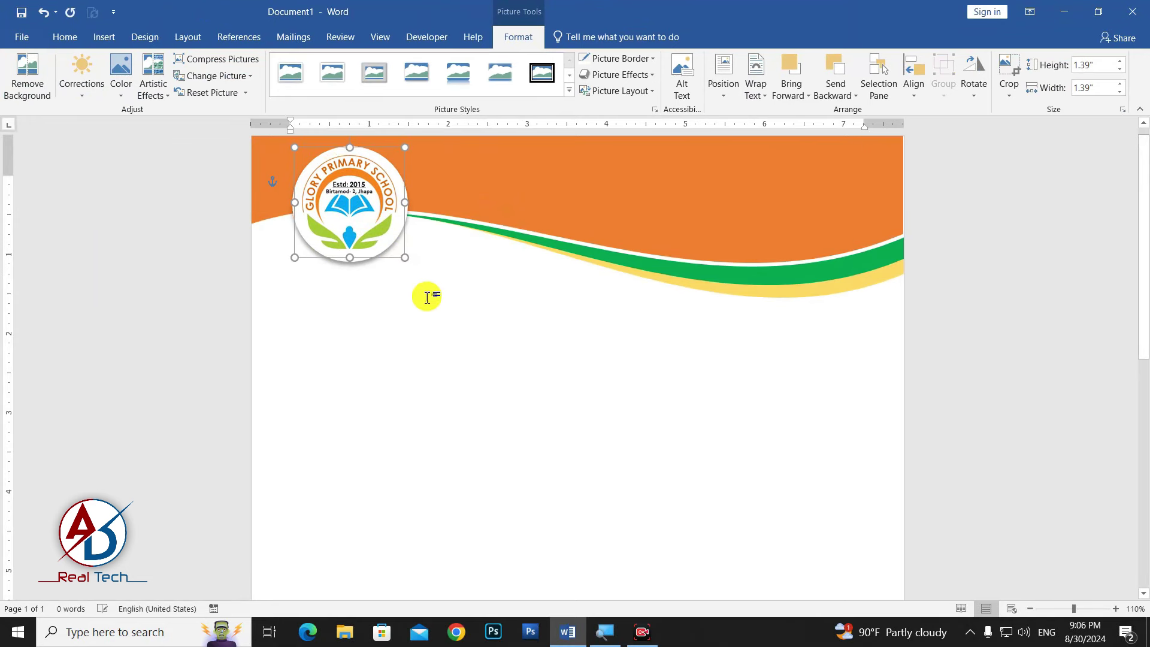
{"action": "left_click", "coordinate": [441, 293]}
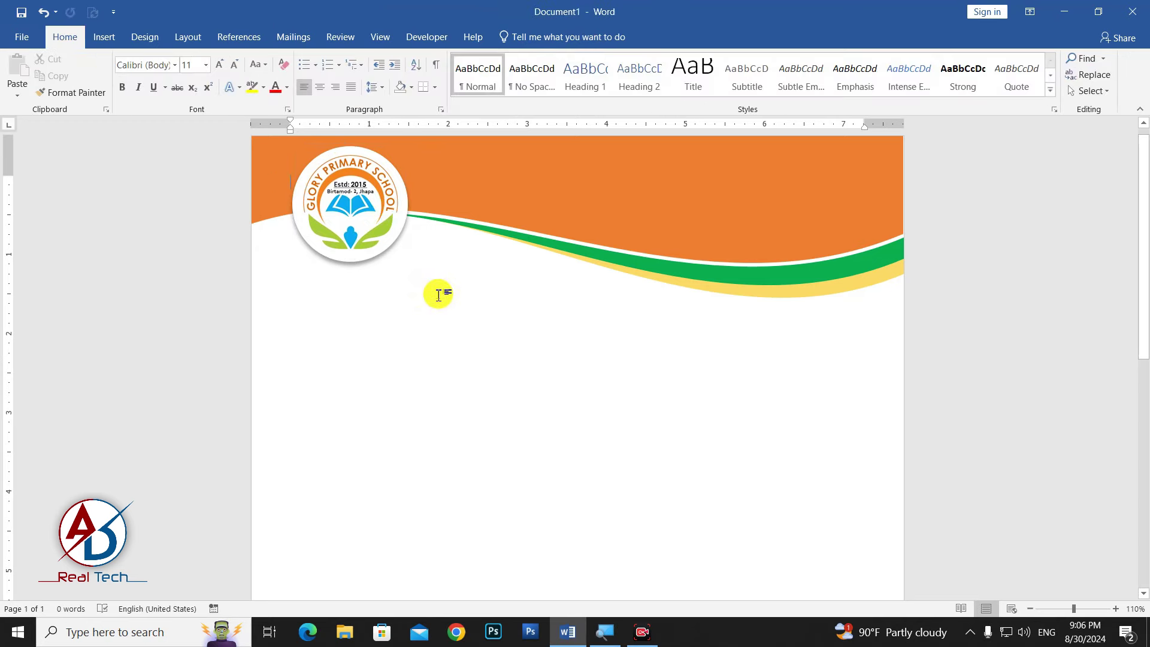
{"action": "scroll", "coordinate": [446, 303], "scroll_direction": "down", "scroll_amount": 5, "text": "ctrl"}
{"action": "scroll", "coordinate": [455, 258], "scroll_direction": "up", "scroll_amount": 1, "text": "ctrl"}
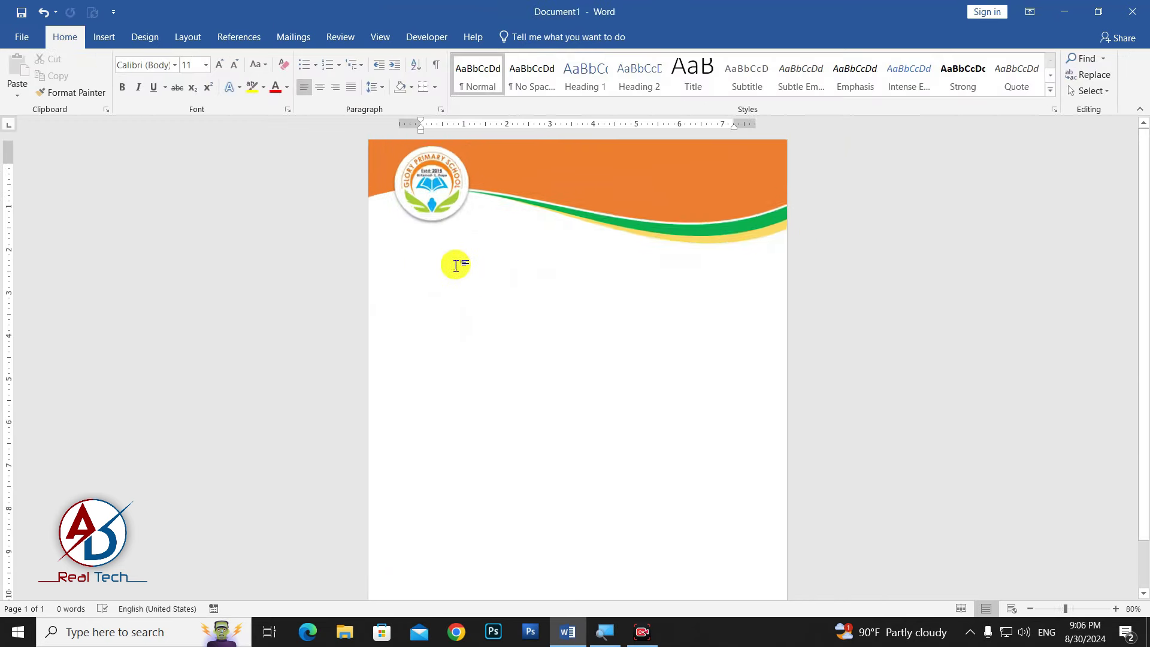
{"action": "scroll", "coordinate": [455, 308], "scroll_direction": "up", "scroll_amount": 7, "text": "ctrl"}
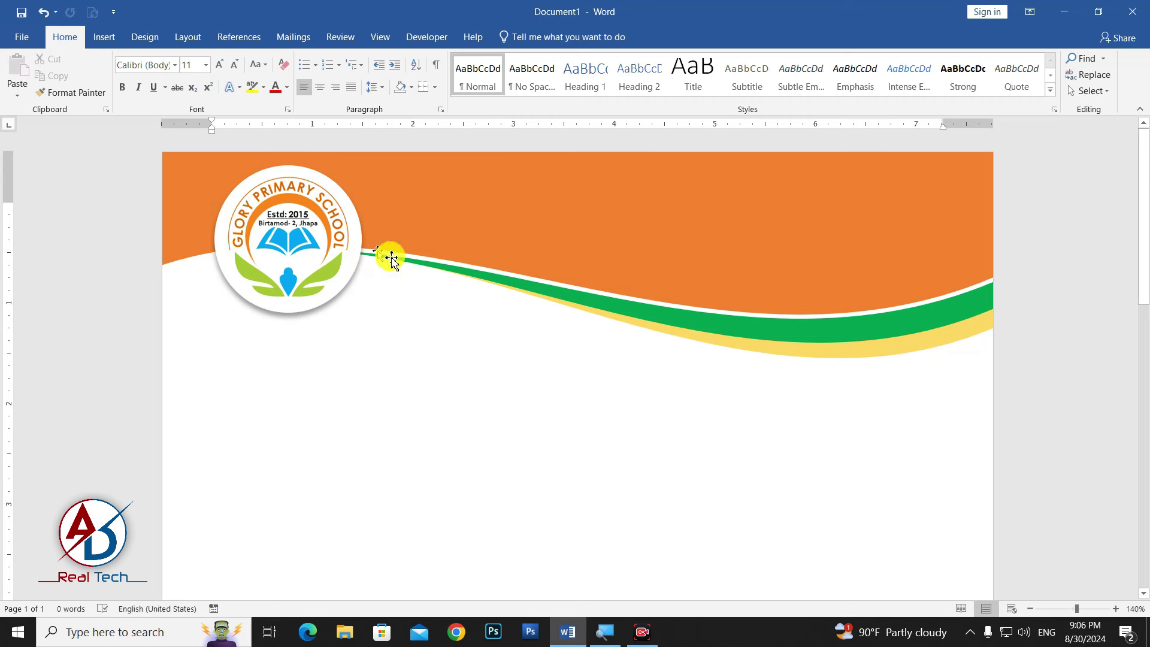
Step: Insert a plain WordArt box with No Spacing style and move it right of the logo
{"action": "left_click", "coordinate": [102, 36]}
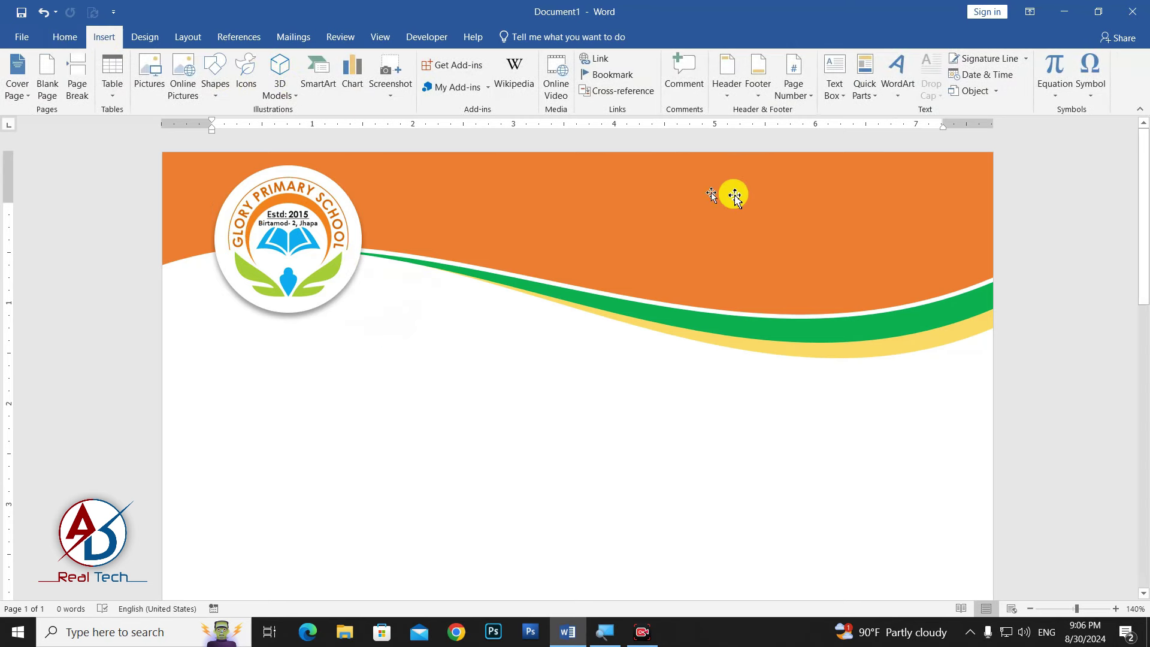
{"action": "left_click", "coordinate": [901, 78]}
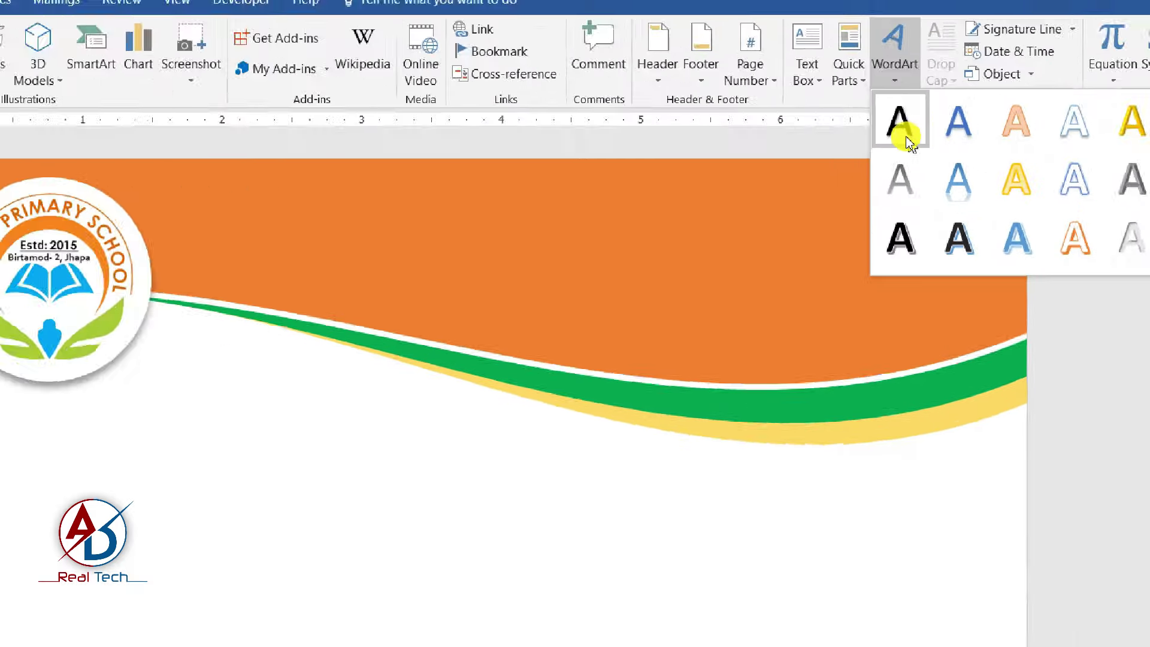
{"action": "left_click", "coordinate": [909, 138]}
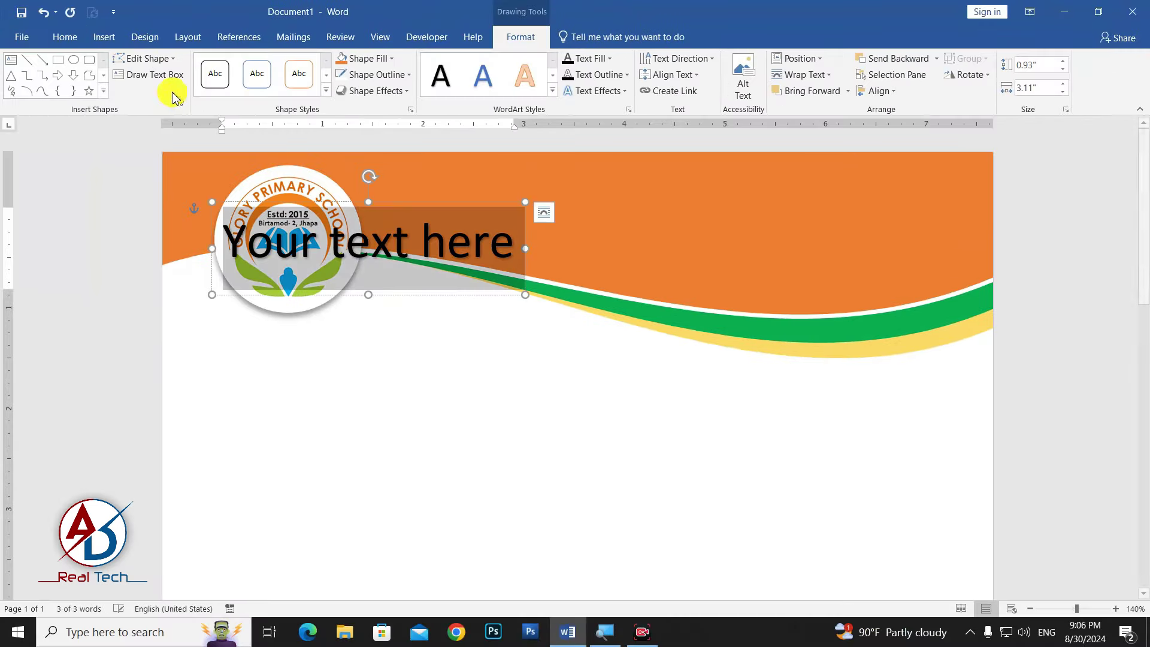
{"action": "left_click", "coordinate": [67, 37]}
{"action": "left_click", "coordinate": [528, 81]}
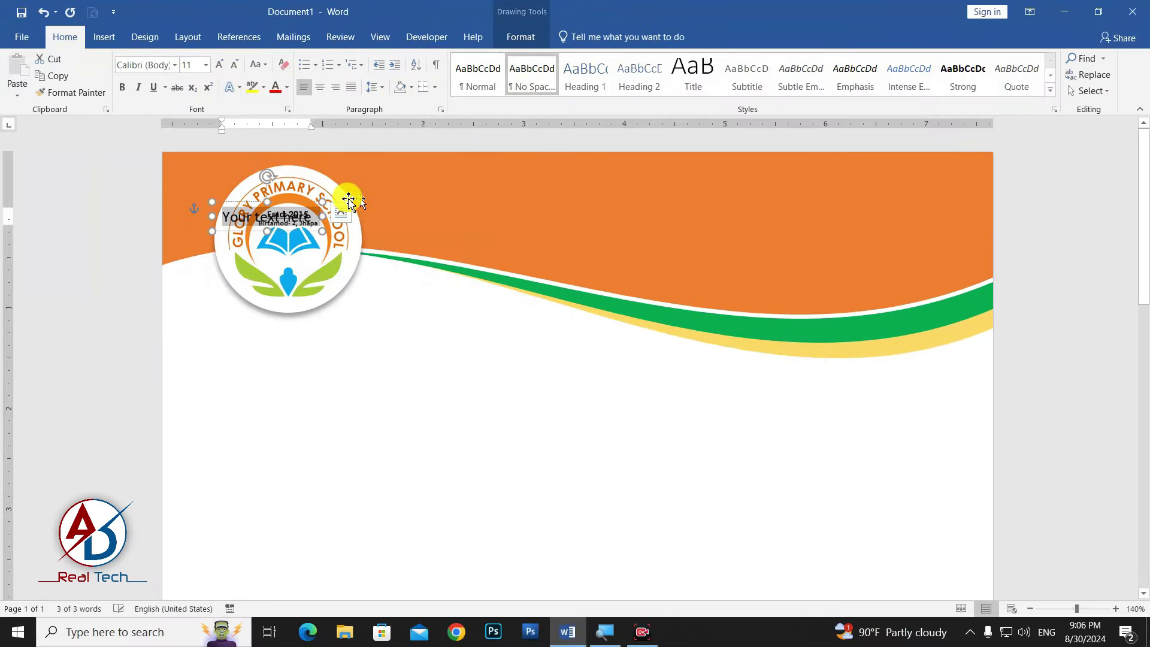
{"action": "left_click_drag", "start_coordinate": [292, 207], "coordinate": [561, 197]}
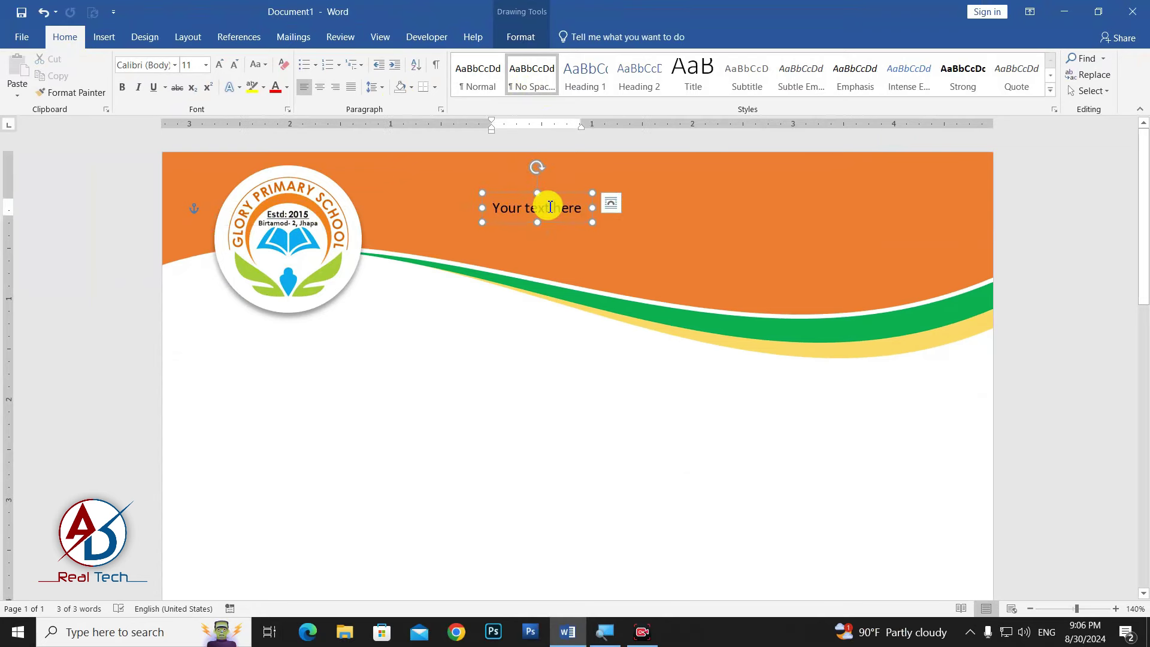
Step: Replace the placeholder with 'GLORY PRIMARY SCHOOL' in Impact font
{"action": "triple_click", "coordinate": [549, 207]}
{"action": "left_click", "coordinate": [180, 70]}
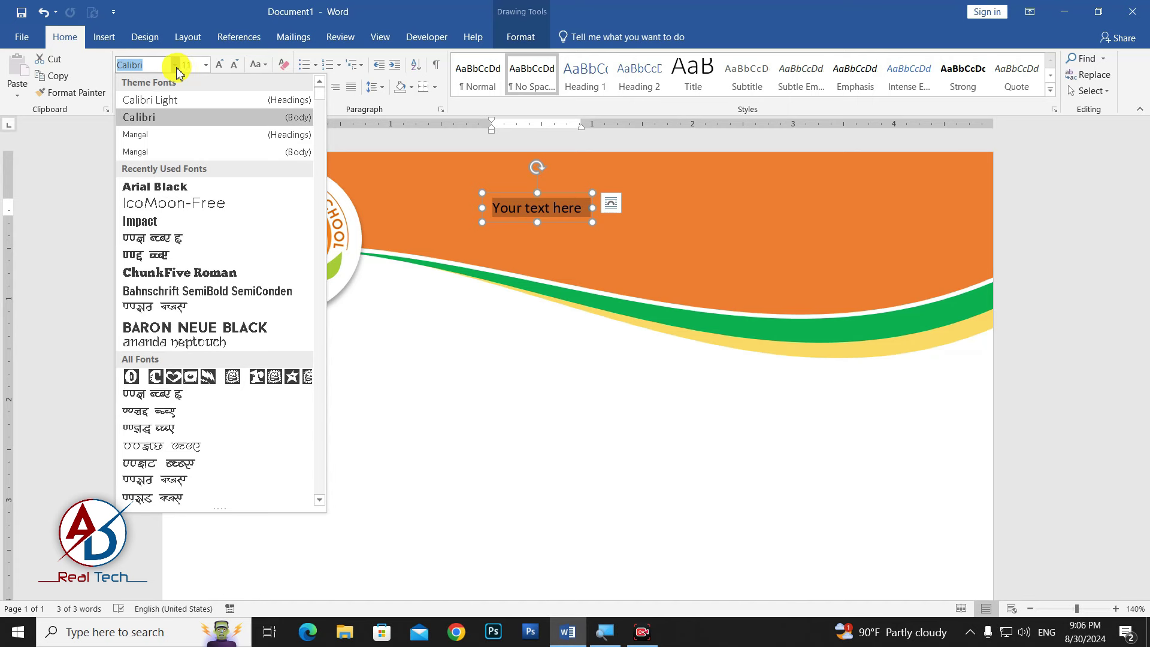
{"action": "type", "text": "I"}
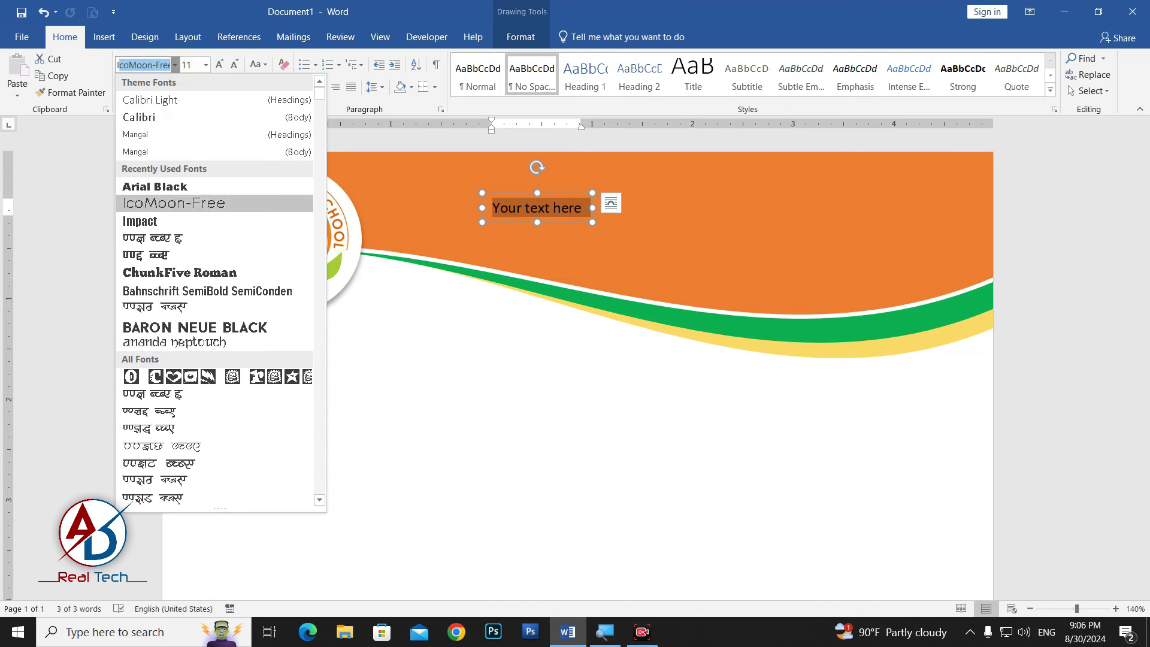
{"action": "type", "text": "m"}
{"action": "key", "text": "Return"}
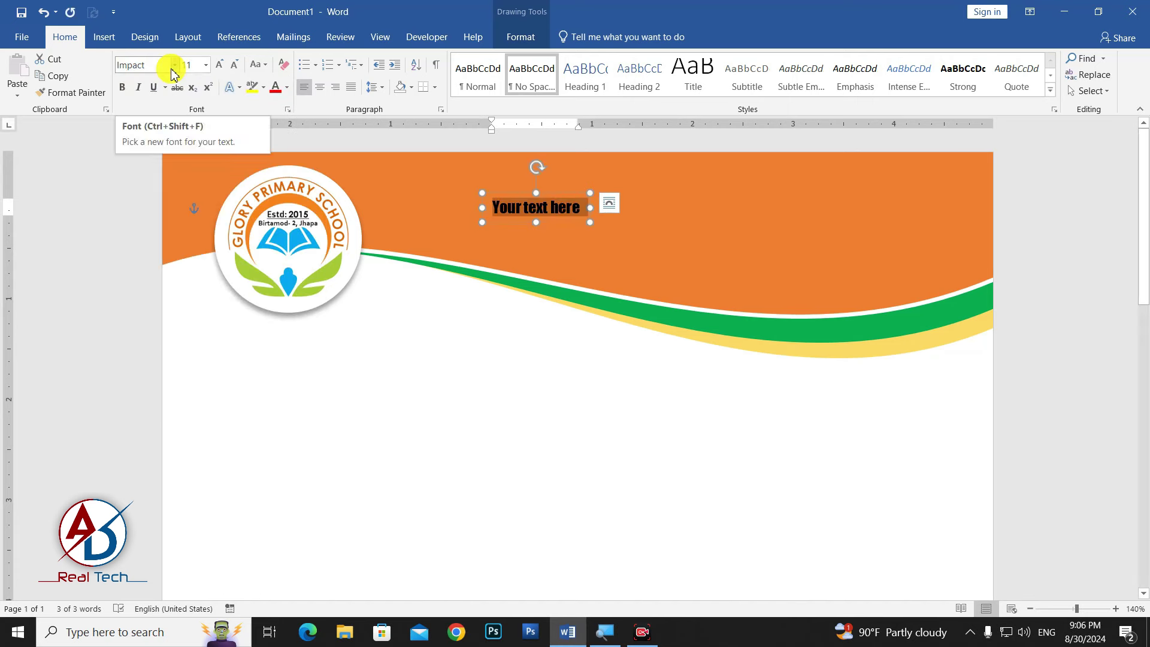
{"action": "type", "text": "GLORY PRIMARY SCHOOL"}
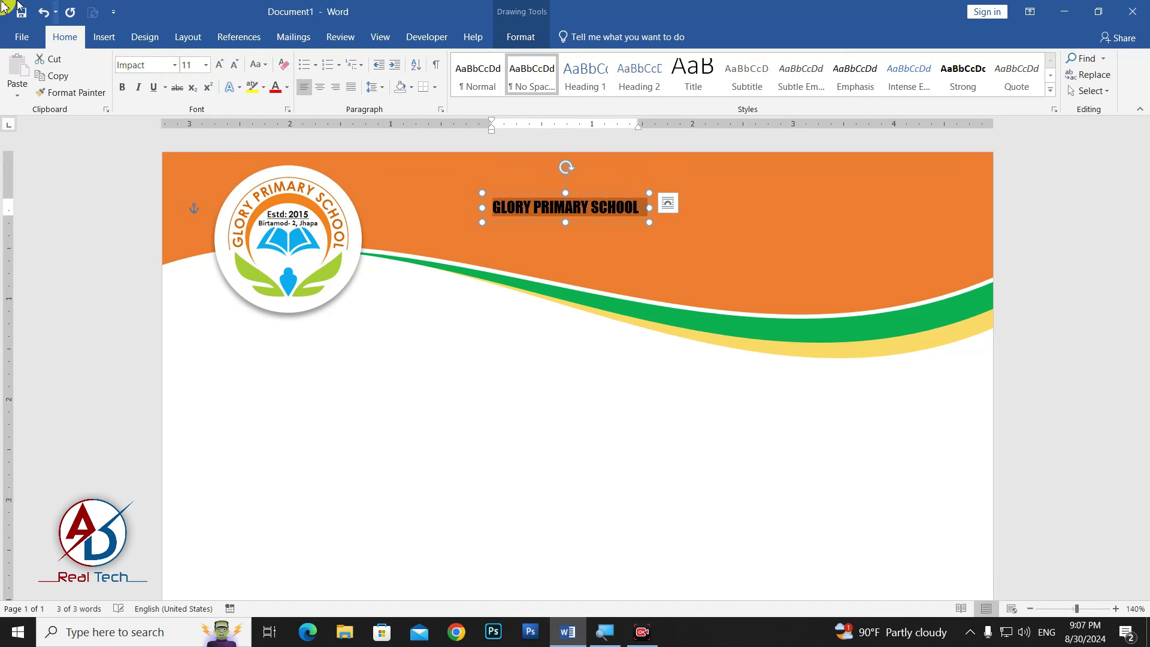
Step: Colour the title text white and enlarge its font size
{"action": "left_click", "coordinate": [286, 90]}
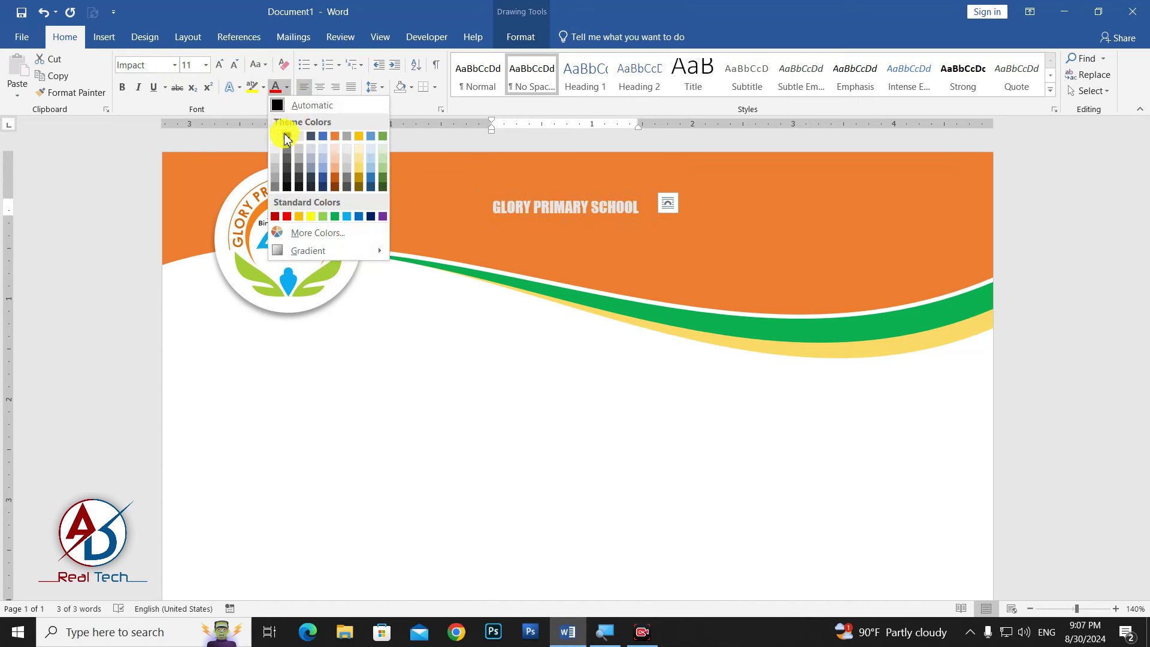
{"action": "left_click", "coordinate": [277, 124]}
{"action": "left_click", "coordinate": [232, 65]}
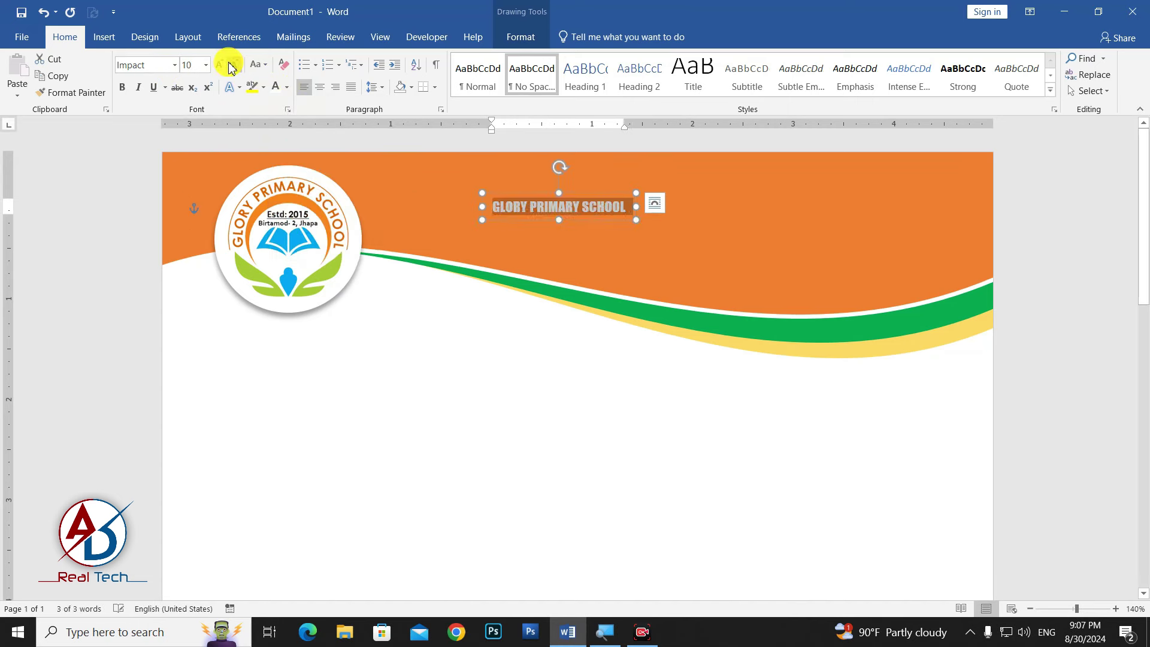
{"action": "left_click", "coordinate": [221, 65]}
{"action": "left_click", "coordinate": [220, 64]}
{"action": "left_click", "coordinate": [221, 65]}
{"action": "left_click", "coordinate": [221, 64]}
{"action": "left_click", "coordinate": [221, 65]}
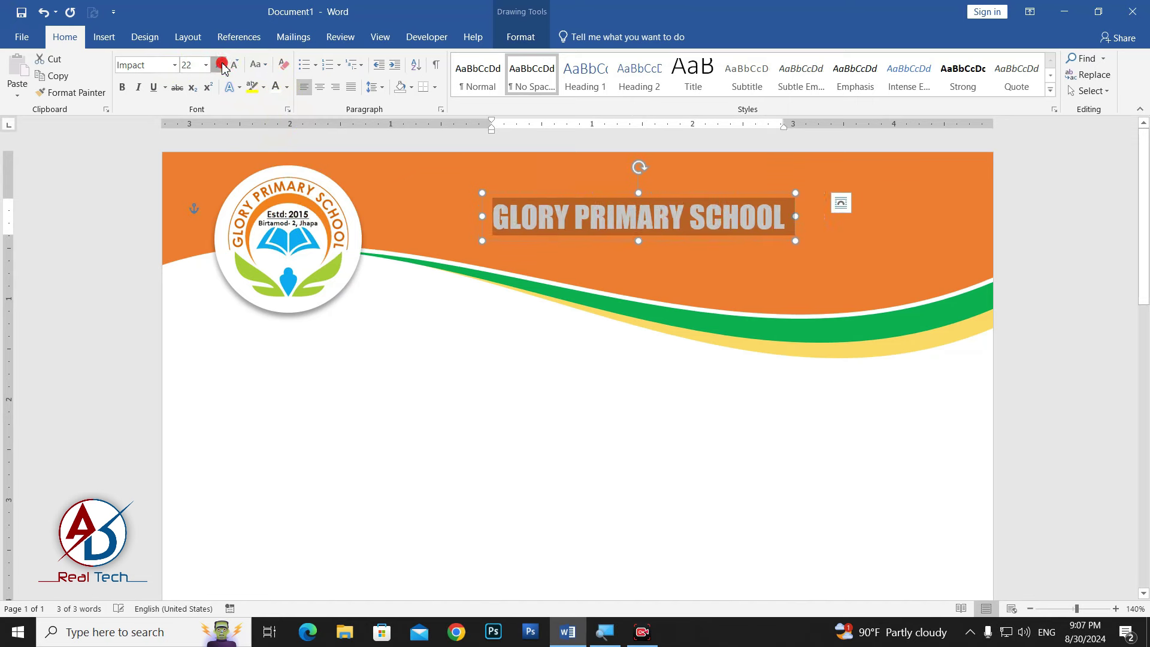
{"action": "left_click", "coordinate": [221, 64]}
{"action": "left_click", "coordinate": [221, 64]}
{"action": "left_click", "coordinate": [221, 64]}
{"action": "left_click", "coordinate": [221, 64]}
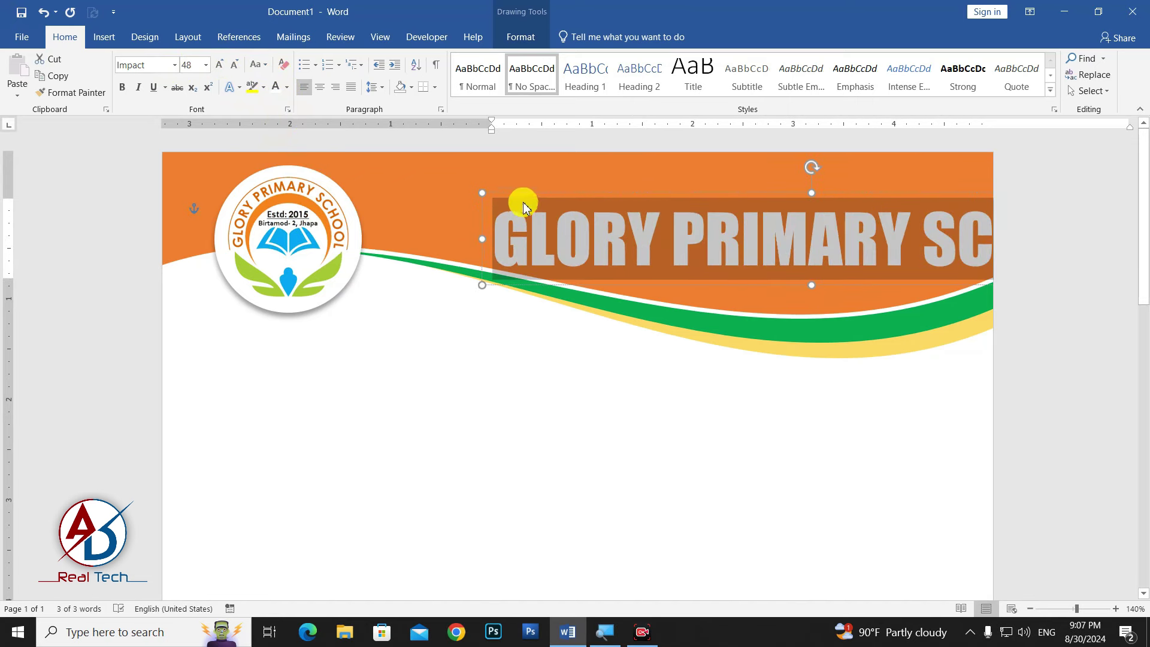
Step: Set the title to 40 pt and position it at the top of the banner
{"action": "left_click_drag", "start_coordinate": [526, 196], "coordinate": [413, 155]}
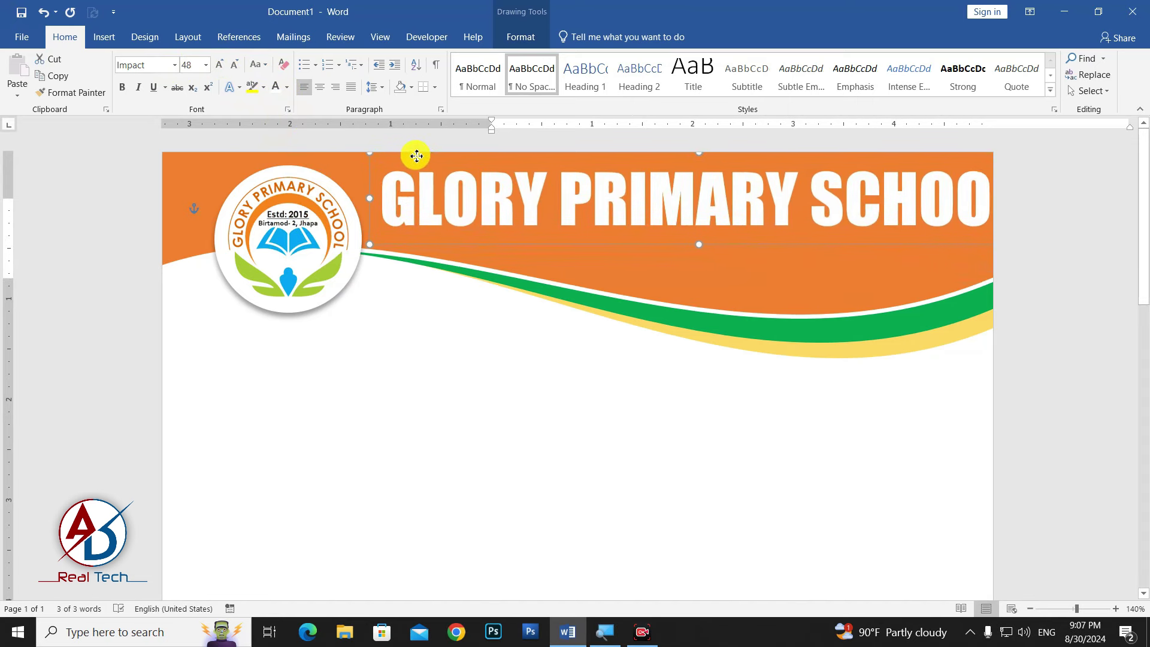
{"action": "left_click", "coordinate": [234, 65]}
{"action": "left_click", "coordinate": [234, 65]}
{"action": "left_click", "coordinate": [234, 65]}
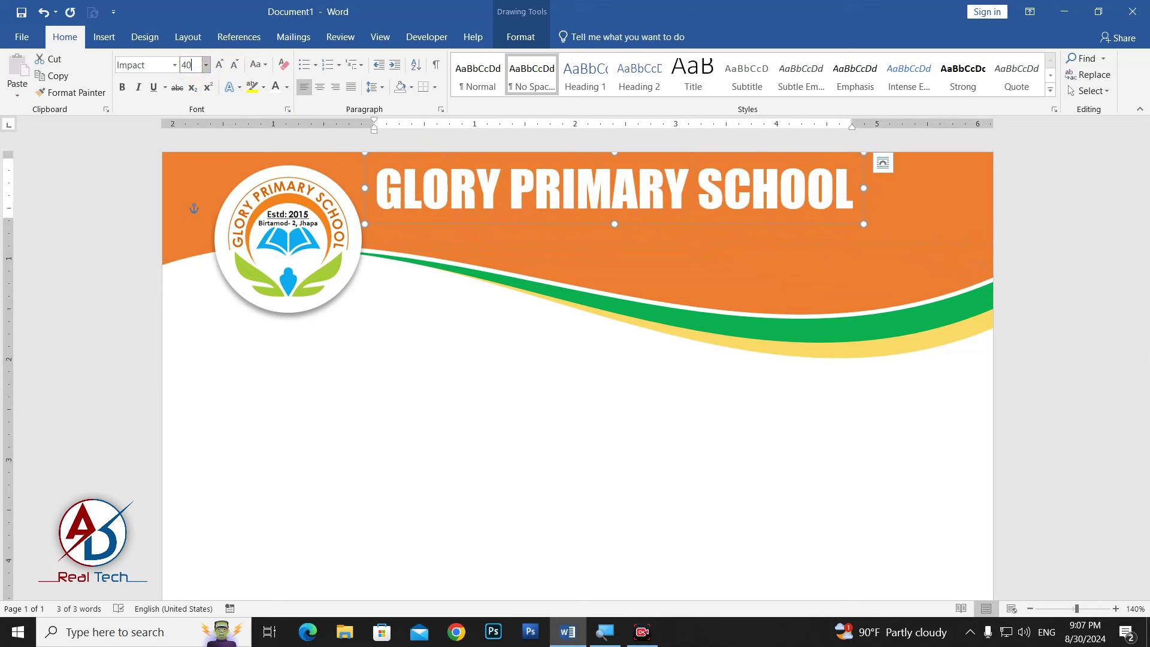
{"action": "key", "text": "Return"}
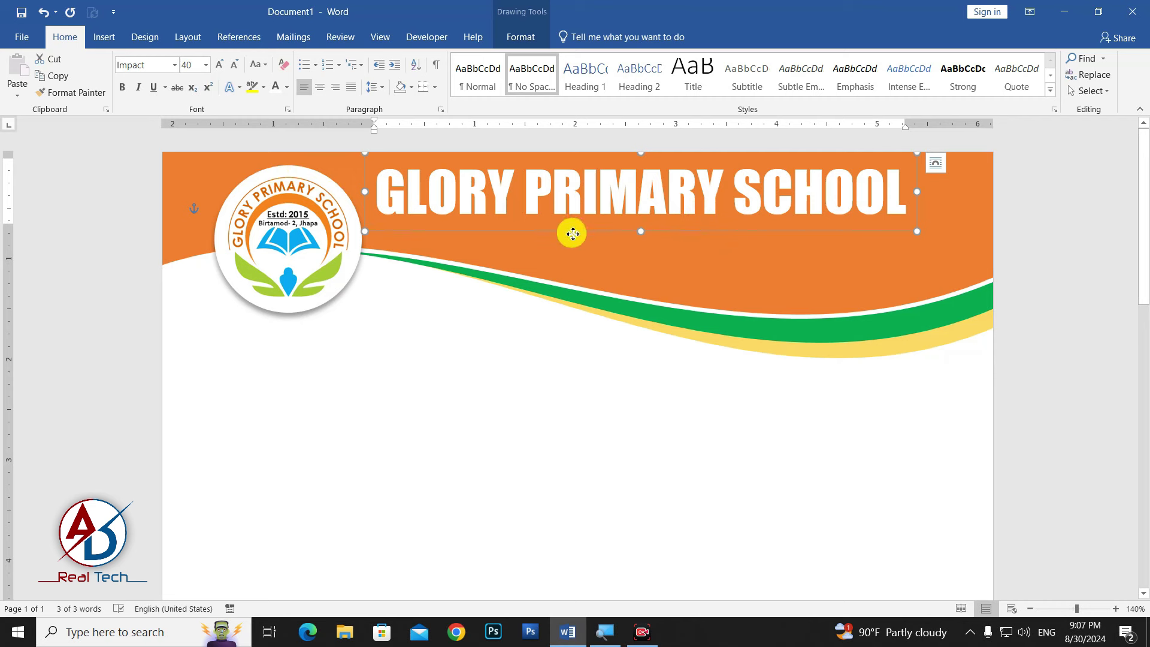
{"action": "left_click_drag", "start_coordinate": [572, 233], "coordinate": [577, 236]}
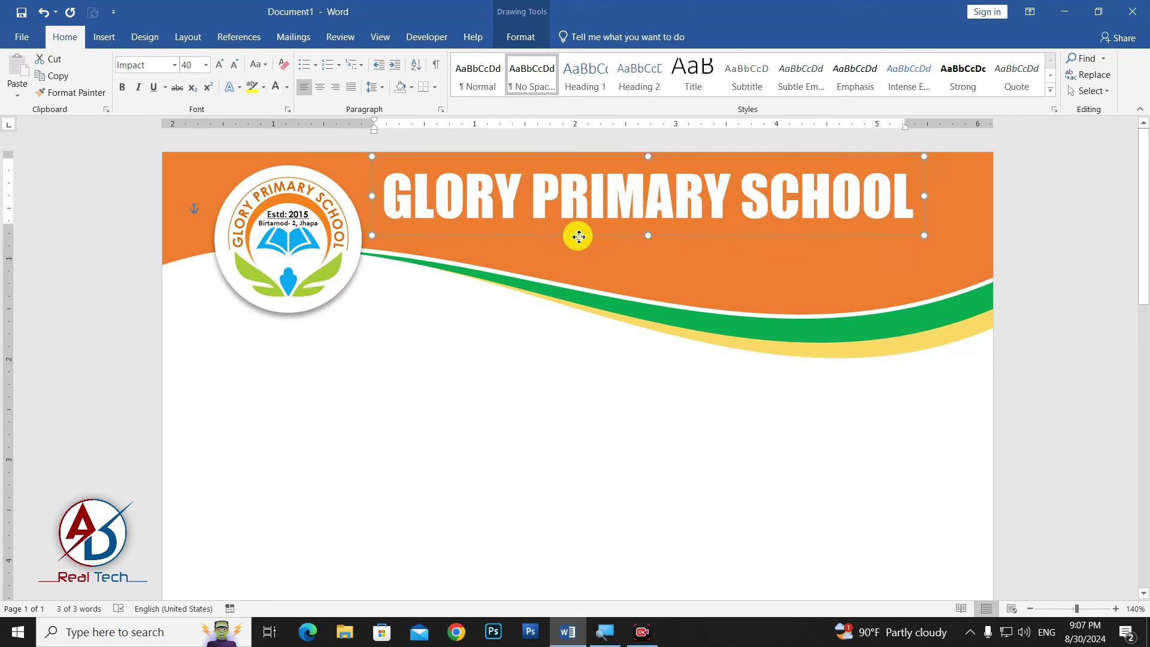
{"action": "left_click", "coordinate": [637, 410]}
{"action": "scroll", "coordinate": [591, 350], "scroll_direction": "down", "scroll_amount": 5}
Step: Select all the title text and set its font size to 44
{"action": "scroll", "coordinate": [590, 350], "scroll_direction": "down", "scroll_amount": 3}
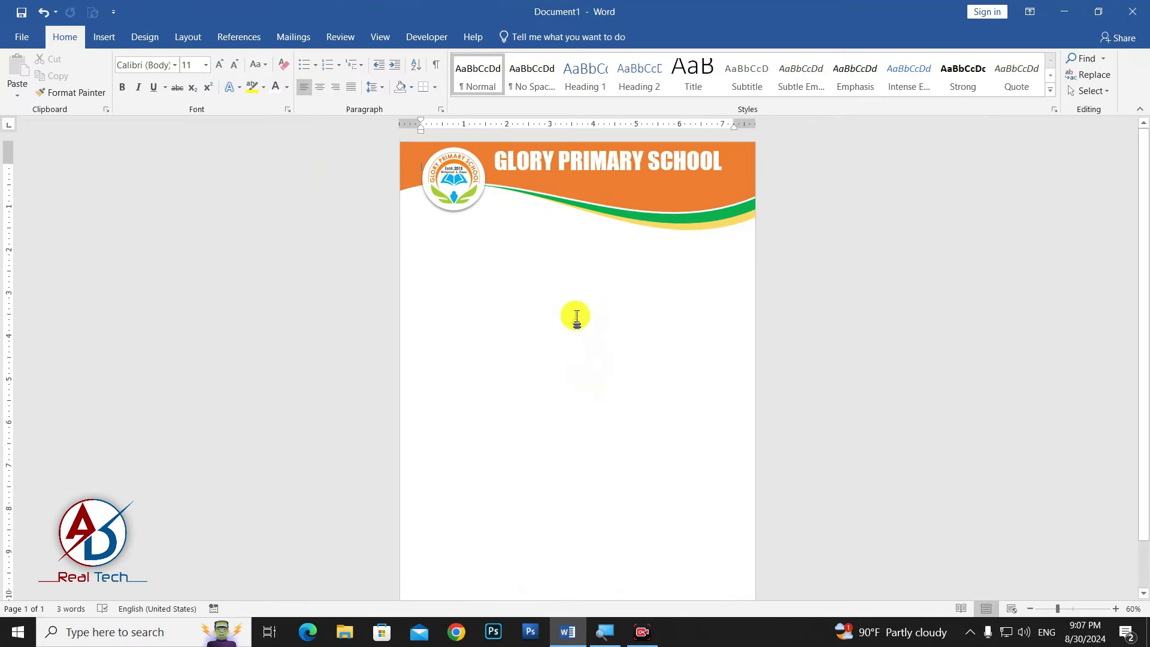
{"action": "scroll", "coordinate": [576, 318], "scroll_direction": "up", "scroll_amount": 2}
{"action": "scroll", "coordinate": [585, 329], "scroll_direction": "up", "scroll_amount": 1}
{"action": "left_click", "coordinate": [522, 157]}
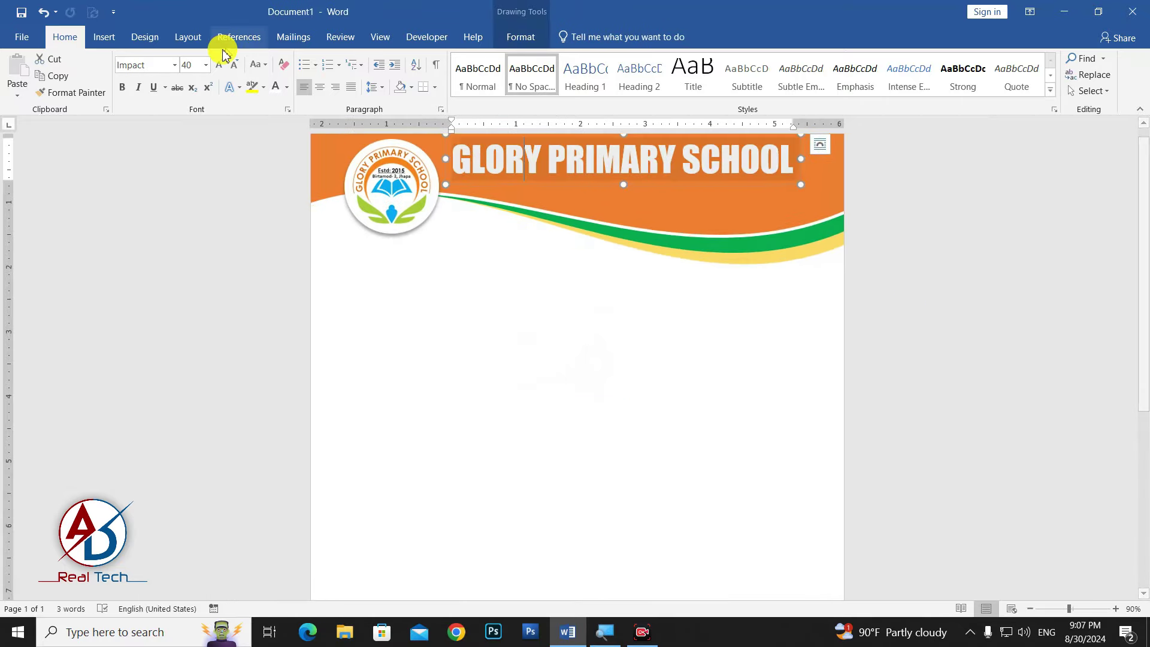
{"action": "key", "text": "ctrl+a"}
{"action": "left_click", "coordinate": [196, 64]}
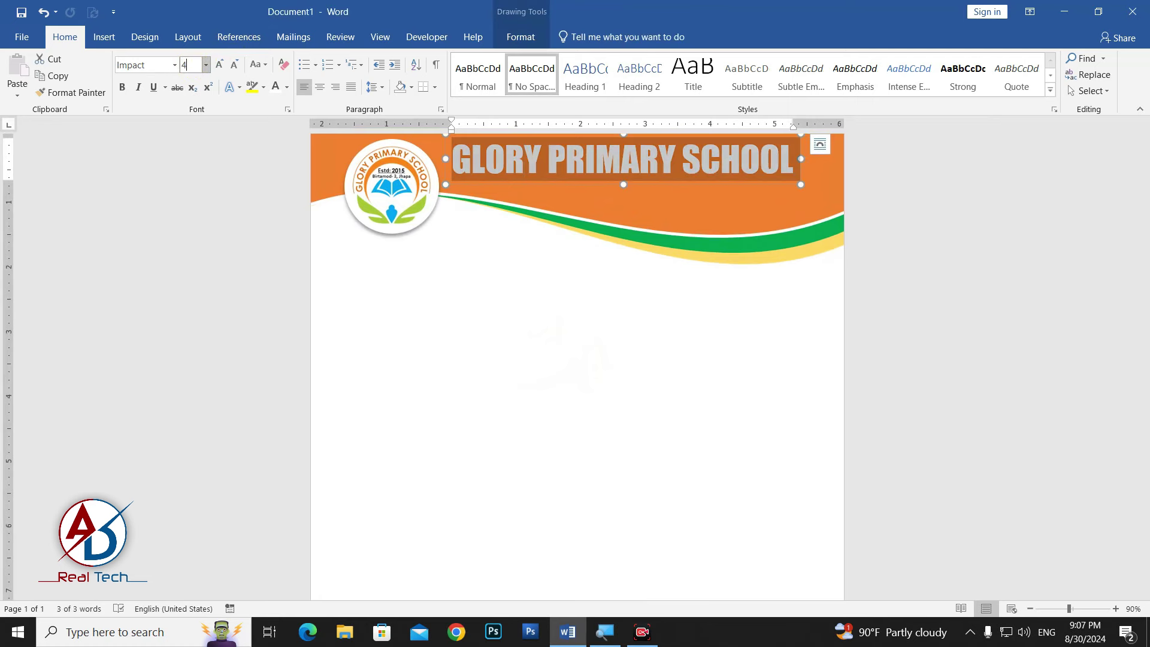
{"action": "type", "text": "4"}
{"action": "key", "text": "Return"}
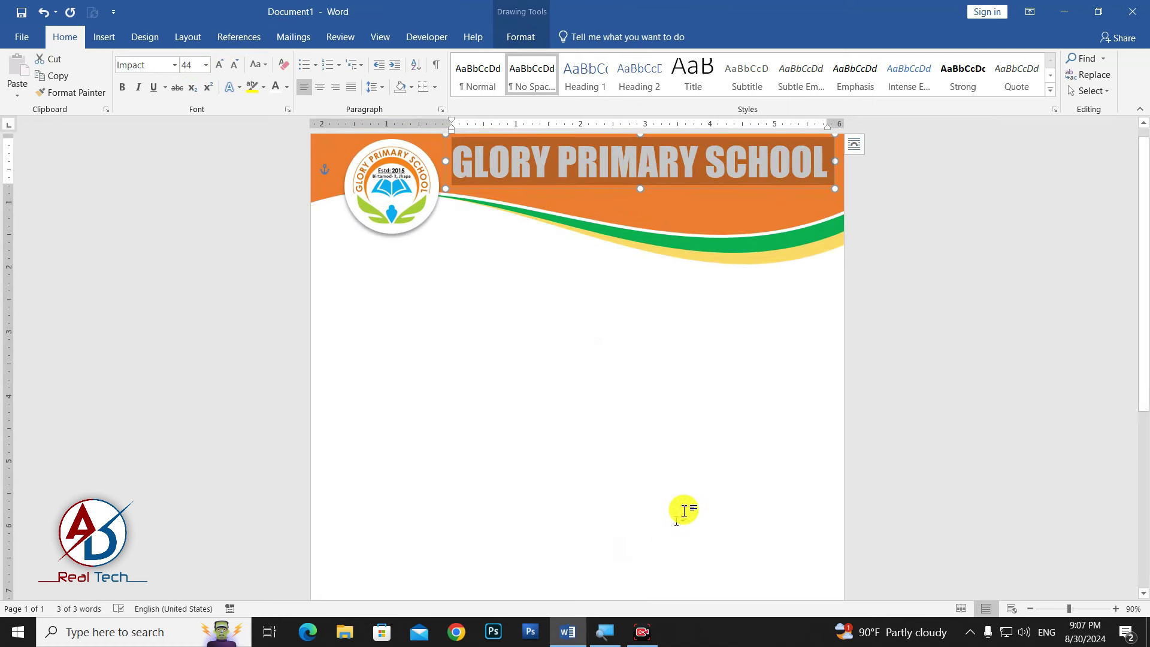
{"action": "left_click", "coordinate": [645, 440]}
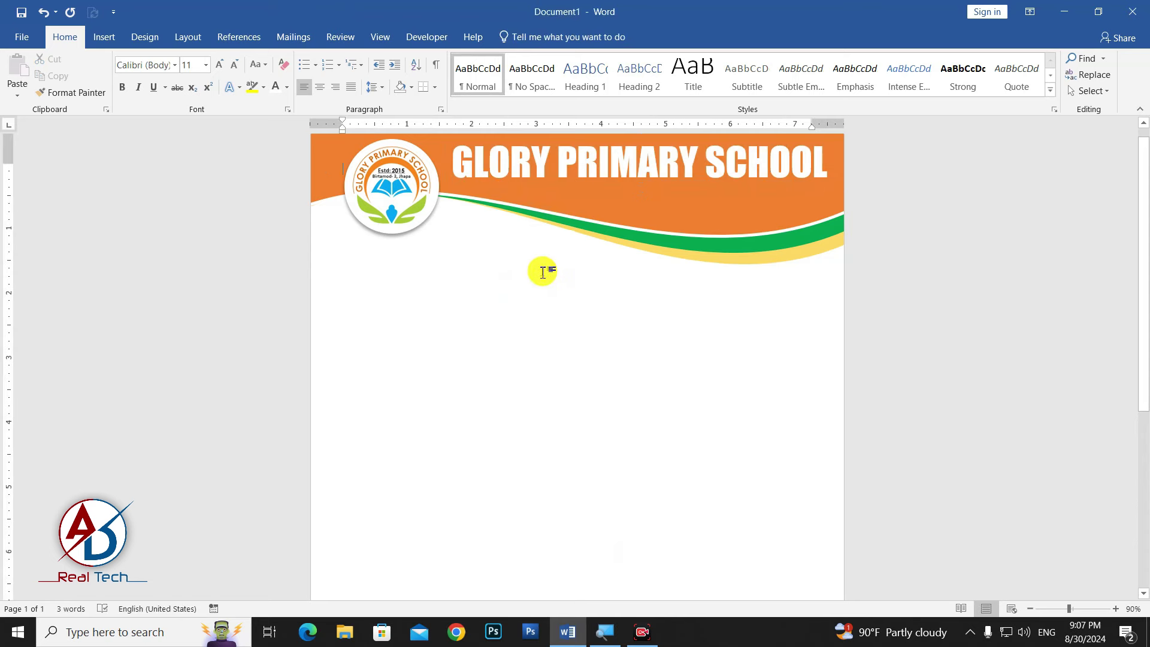
Step: Apply an outer shadow text effect to the title box
{"action": "scroll", "coordinate": [682, 340], "scroll_direction": "up", "scroll_amount": 1}
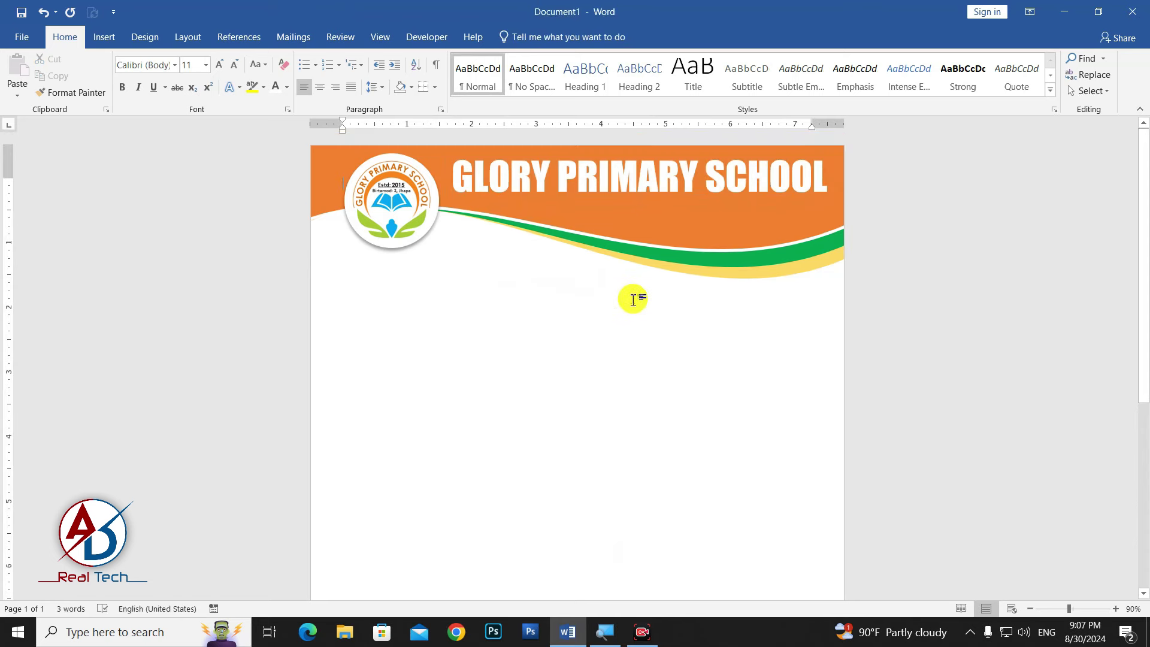
{"action": "scroll", "coordinate": [633, 299], "scroll_direction": "up", "scroll_amount": 1}
{"action": "scroll", "coordinate": [591, 315], "scroll_direction": "up", "scroll_amount": 1}
{"action": "scroll", "coordinate": [587, 372], "scroll_direction": "down", "scroll_amount": 4}
{"action": "scroll", "coordinate": [587, 403], "scroll_direction": "down", "scroll_amount": 2}
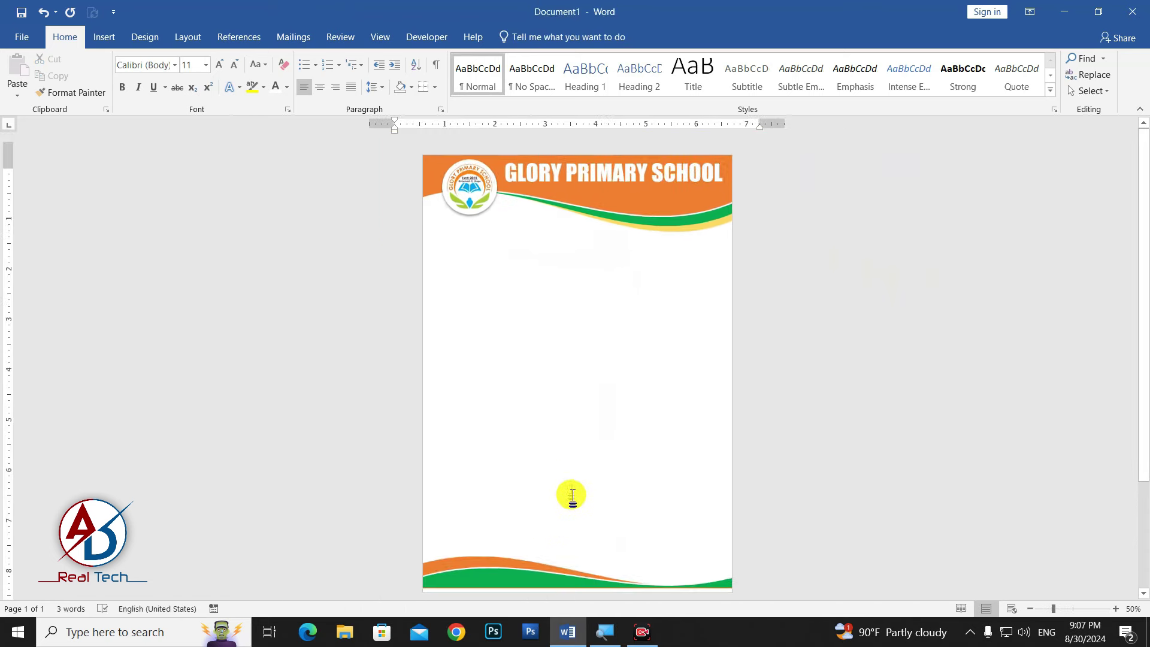
{"action": "scroll", "coordinate": [642, 516], "scroll_direction": "up", "scroll_amount": 4}
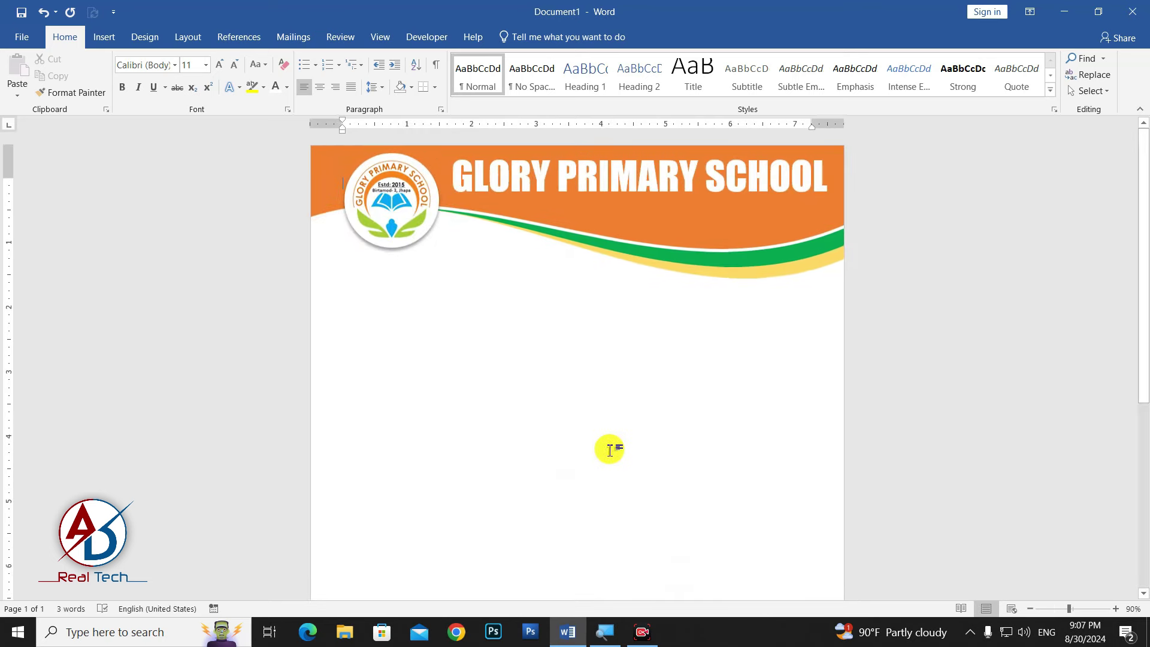
{"action": "scroll", "coordinate": [608, 449], "scroll_direction": "up", "scroll_amount": 2}
{"action": "left_click", "coordinate": [615, 180]}
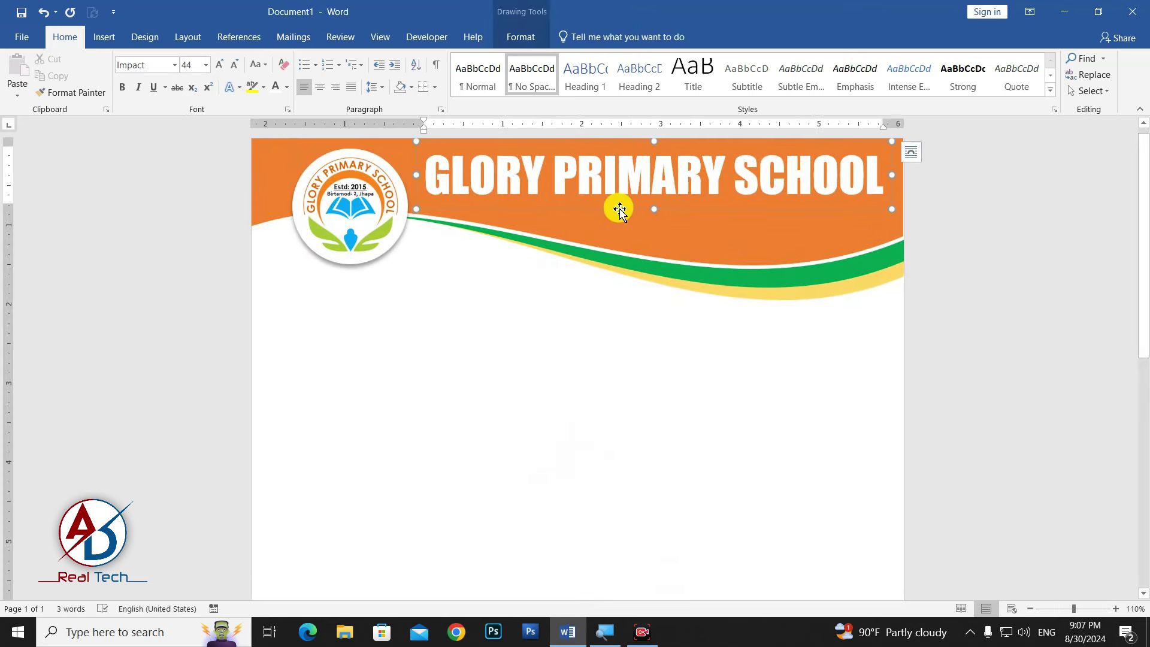
{"action": "left_click", "coordinate": [521, 37]}
{"action": "left_click", "coordinate": [605, 91]}
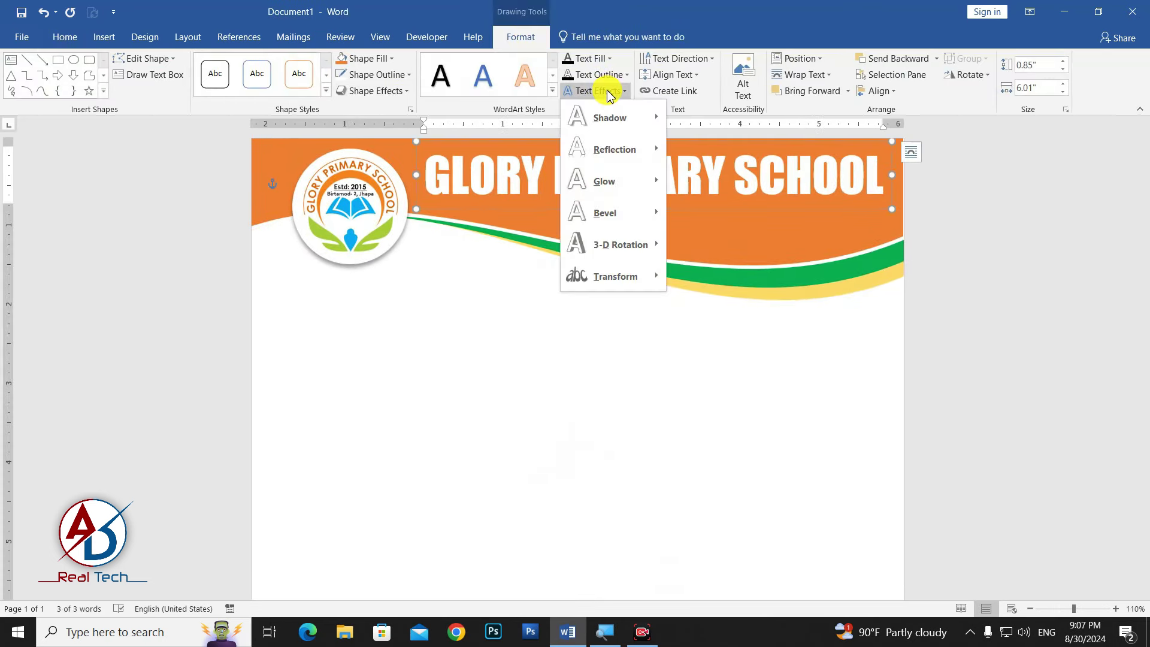
{"action": "mouse_move", "coordinate": [610, 117]}
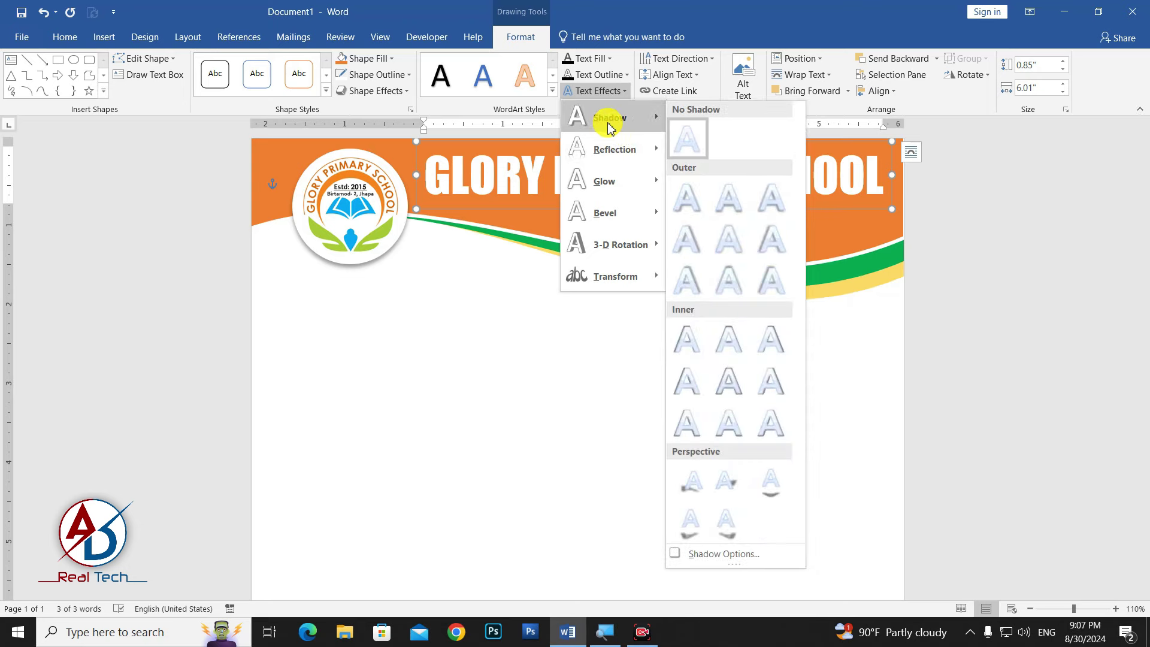
{"action": "left_click", "coordinate": [717, 208]}
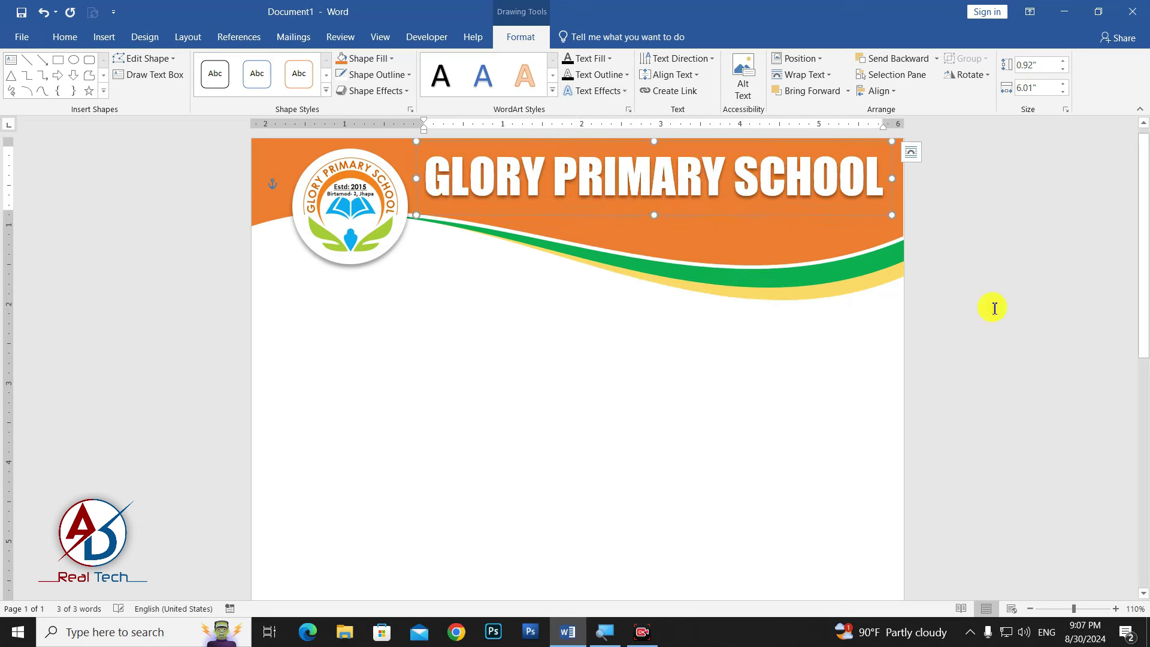
{"action": "left_click", "coordinate": [990, 307]}
{"action": "scroll", "coordinate": [609, 208], "scroll_direction": "down", "scroll_amount": 3, "text": "ctrl"}
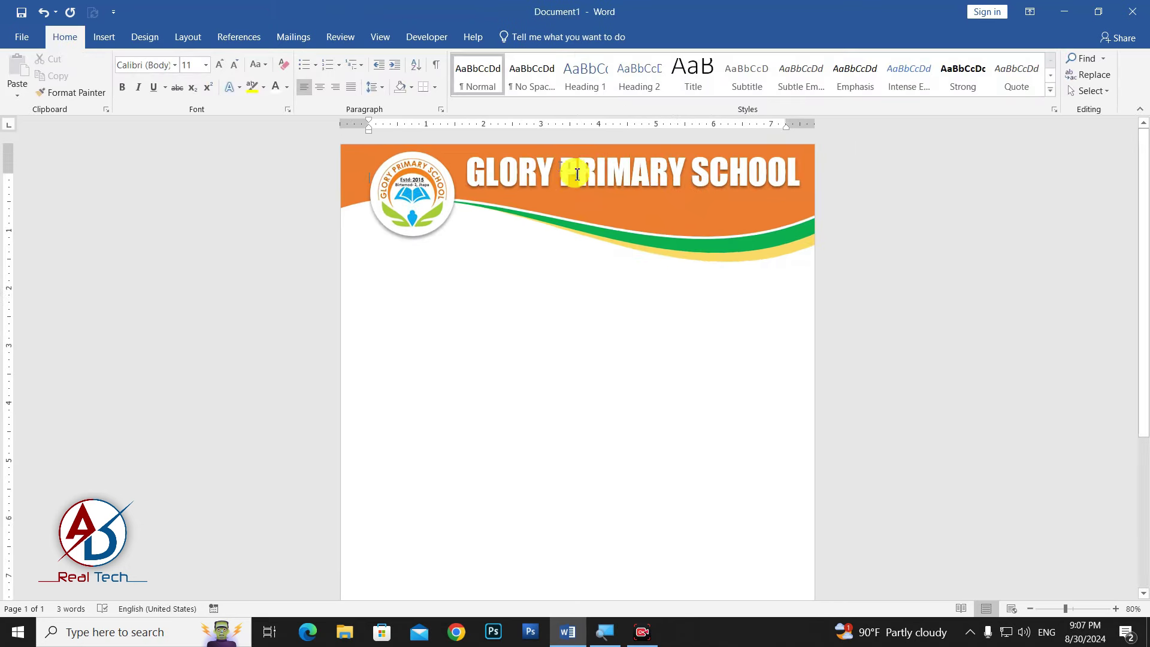
{"action": "scroll", "coordinate": [597, 293], "scroll_direction": "up", "scroll_amount": 3, "text": "ctrl"}
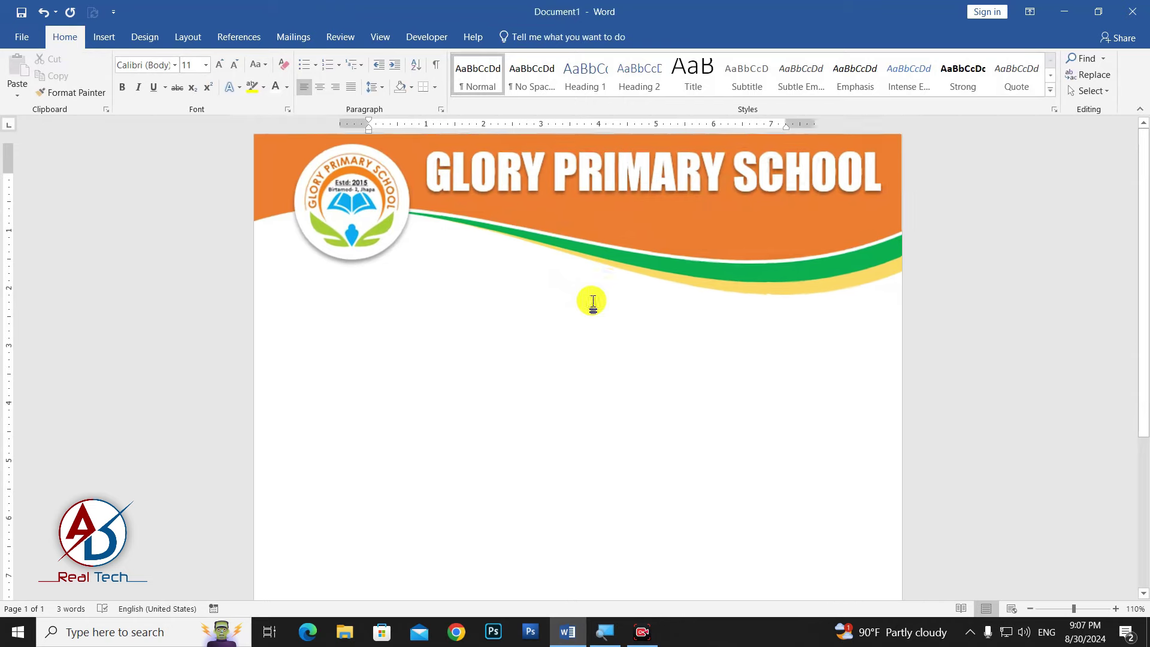
Step: Insert another plain WordArt box with No Spacing and place it beside SCHOOL
{"action": "left_click", "coordinate": [106, 38]}
{"action": "left_click", "coordinate": [897, 75]}
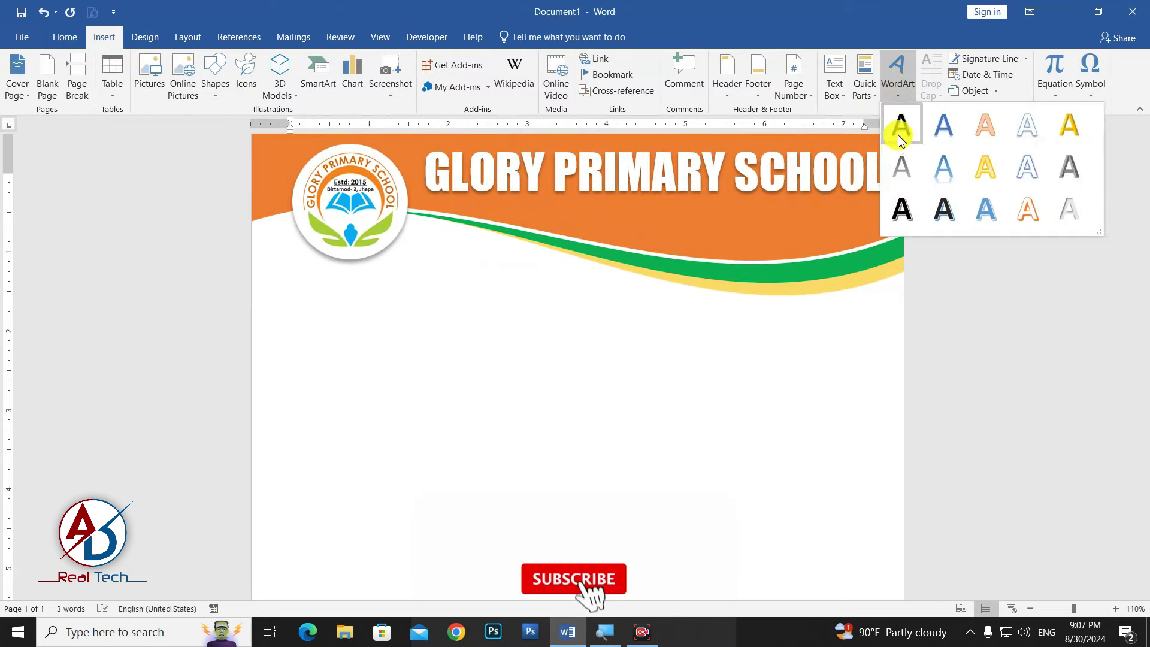
{"action": "left_click", "coordinate": [898, 122]}
{"action": "left_click", "coordinate": [64, 38]}
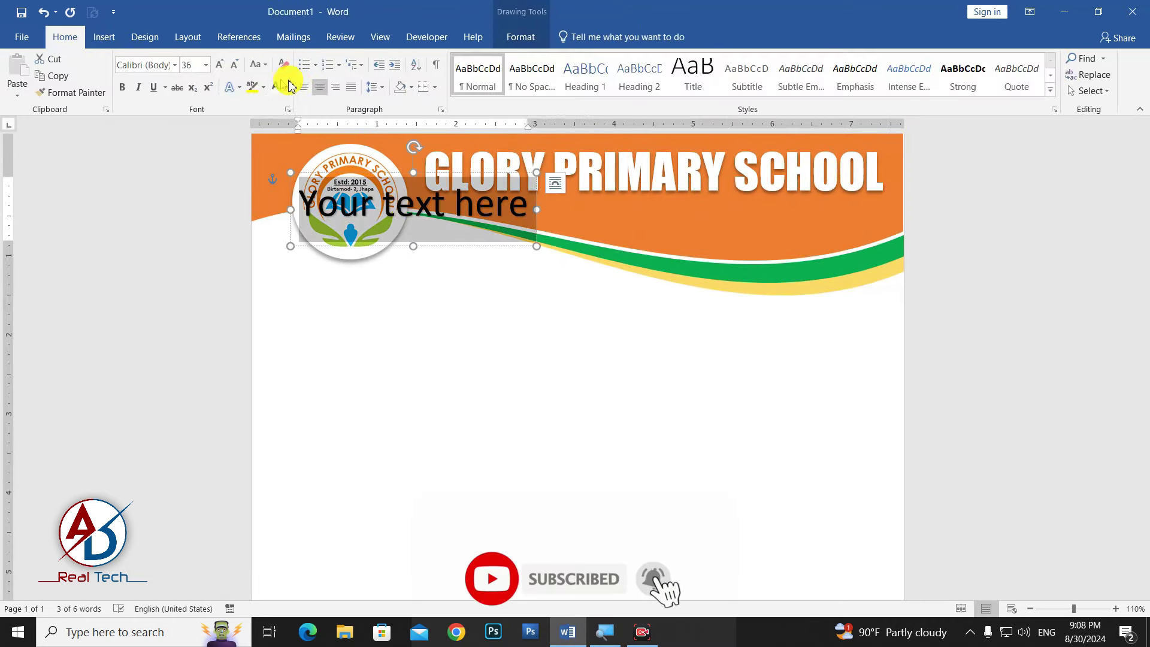
{"action": "left_click", "coordinate": [513, 95]}
{"action": "left_click_drag", "start_coordinate": [361, 193], "coordinate": [816, 214]}
Step: Paste the school's address over the placeholder and colour it white
{"action": "left_click_drag", "start_coordinate": [810, 223], "coordinate": [739, 235]}
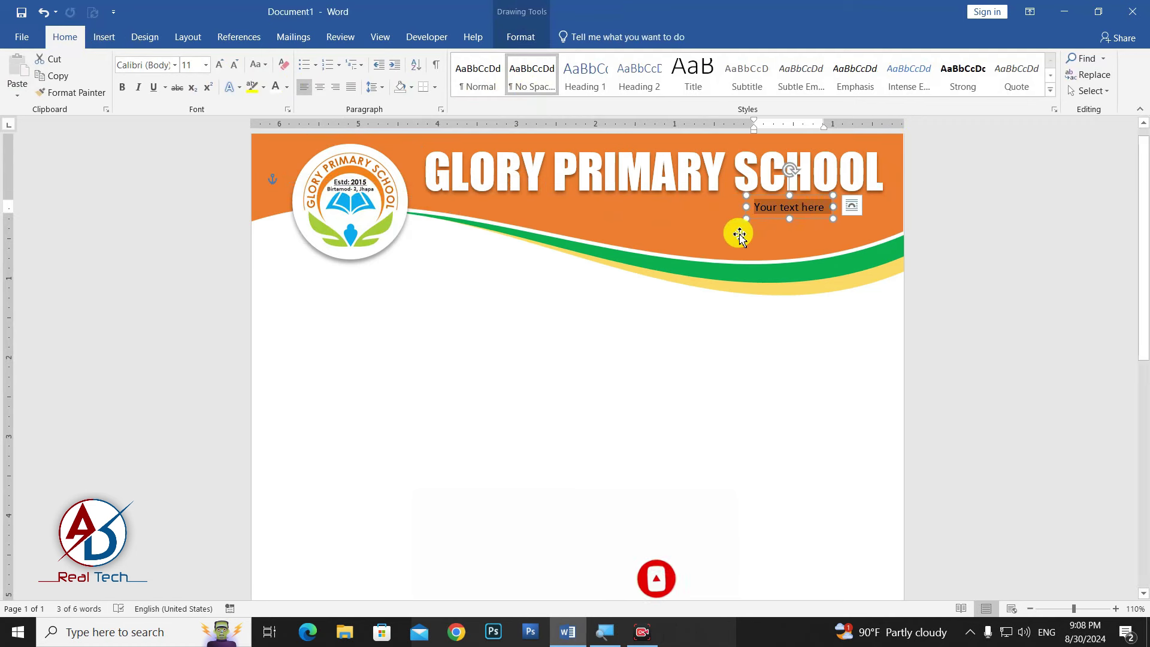
{"action": "key", "text": "ctrl+v"}
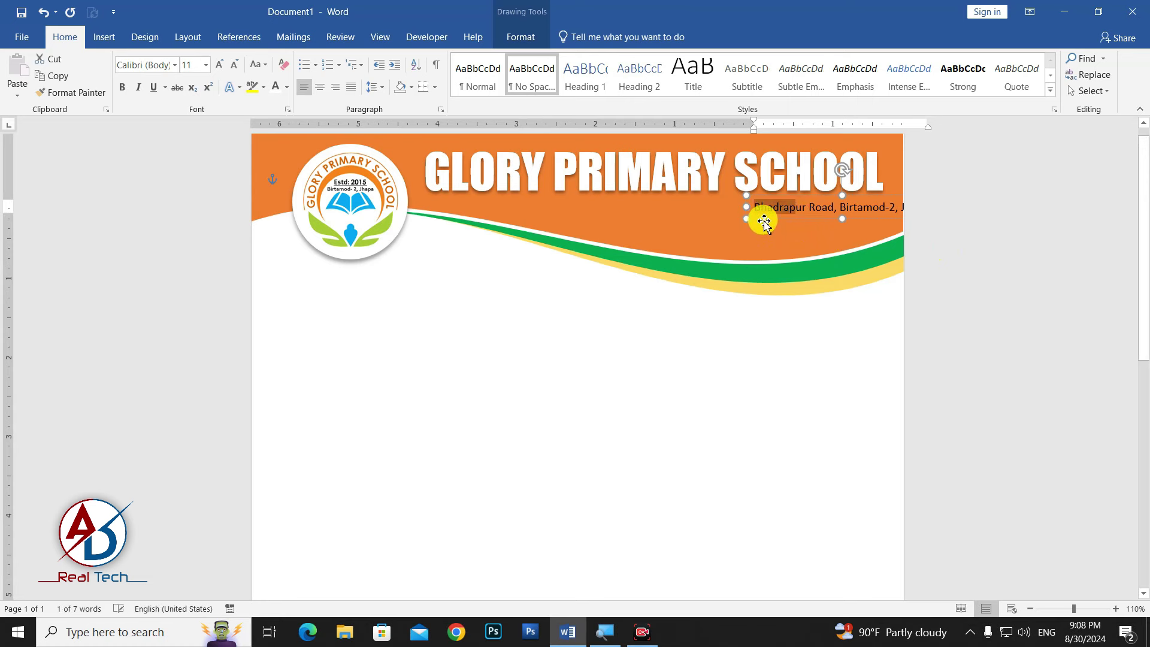
{"action": "left_click_drag", "start_coordinate": [762, 218], "coordinate": [712, 222]}
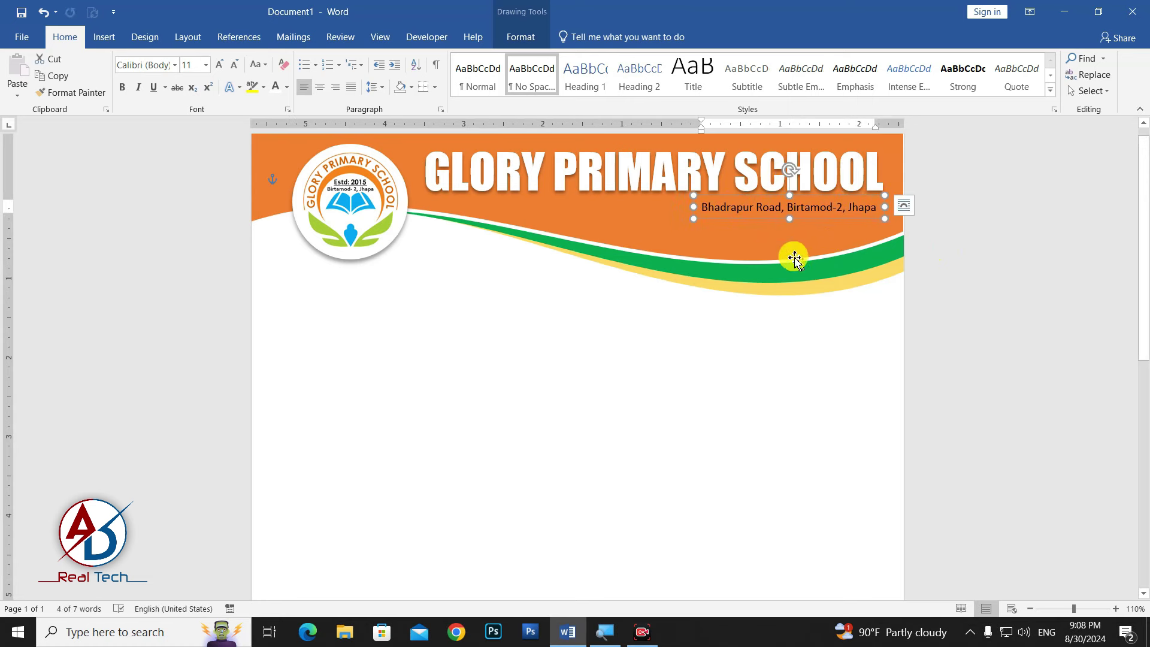
{"action": "left_click", "coordinate": [287, 87]}
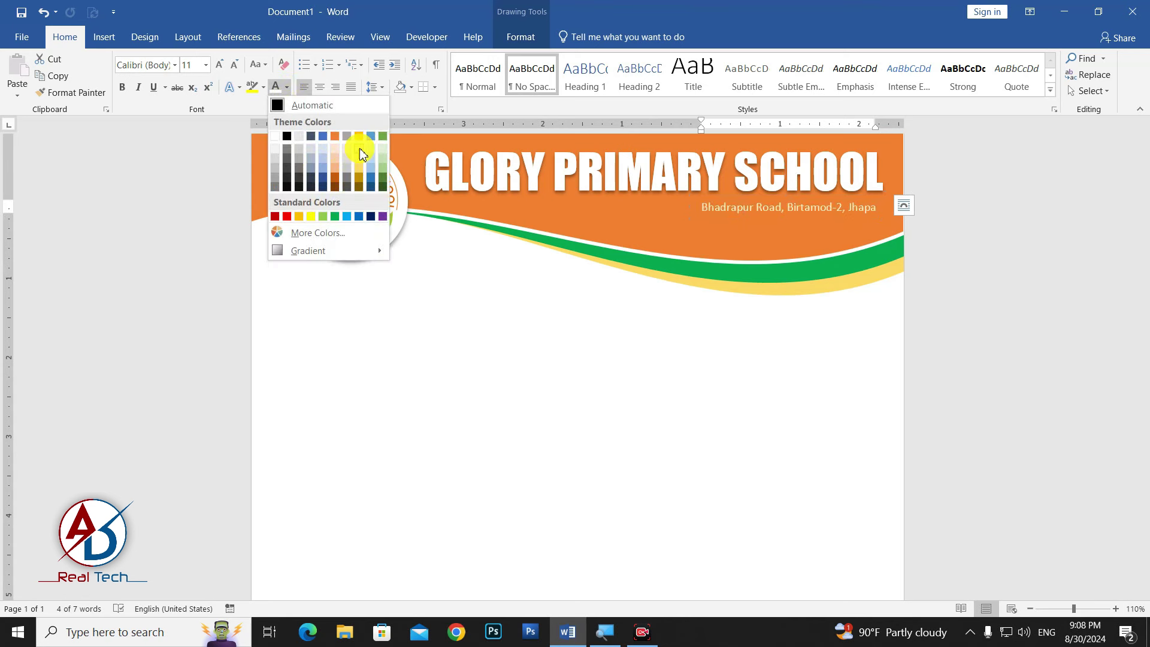
{"action": "left_click", "coordinate": [275, 136]}
Step: Set the address in 16 pt bold IcoMoon-Free and move it under the school name
{"action": "triple_click", "coordinate": [721, 210]}
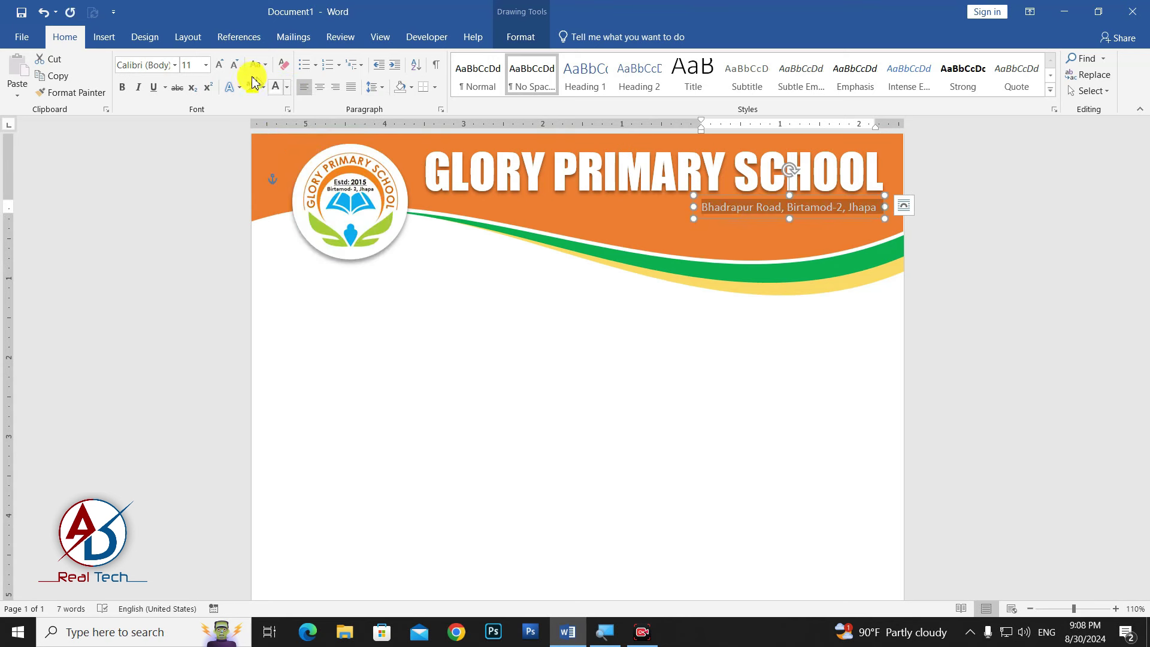
{"action": "left_click", "coordinate": [174, 65]}
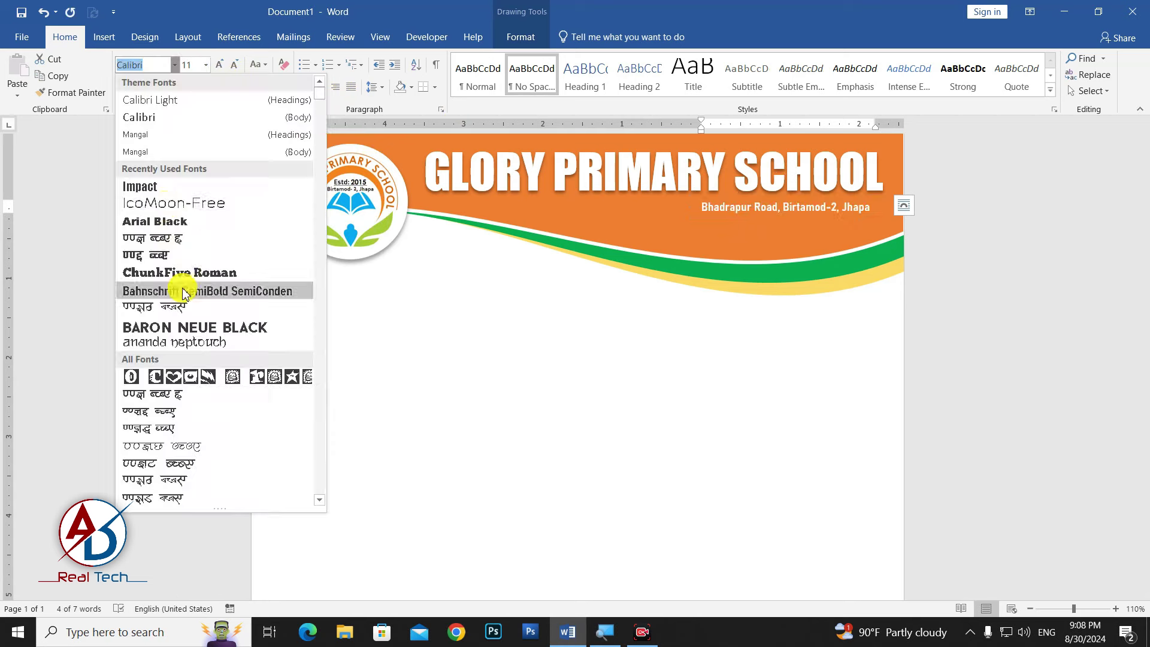
{"action": "left_click", "coordinate": [161, 204]}
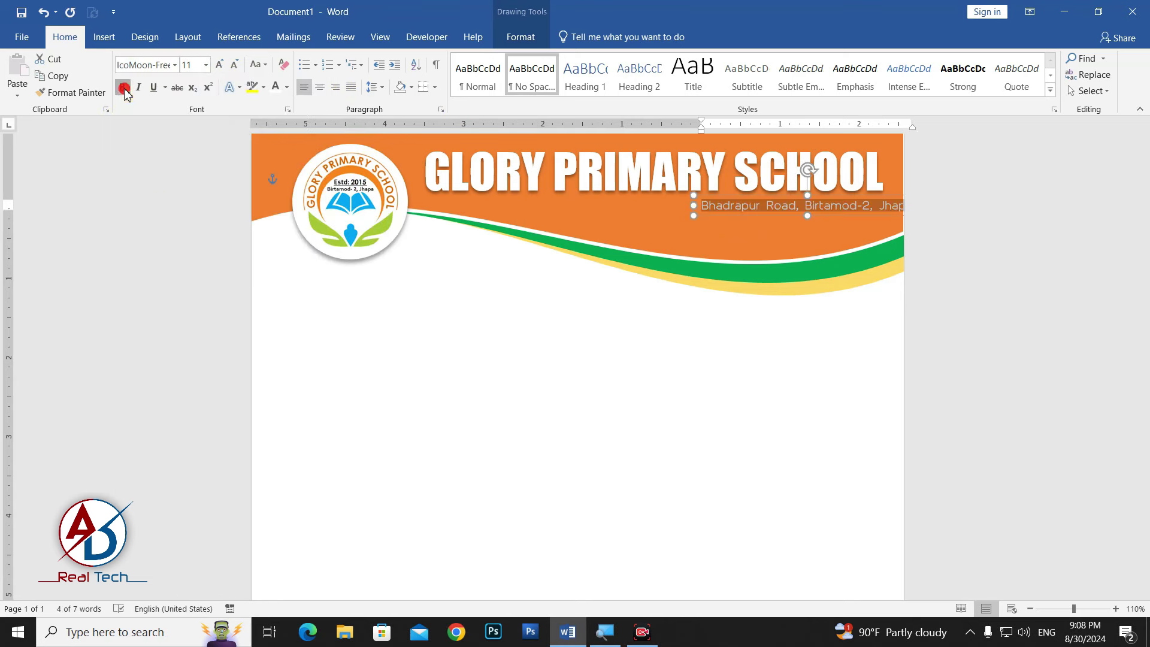
{"action": "left_click", "coordinate": [124, 89]}
{"action": "left_click", "coordinate": [670, 215]}
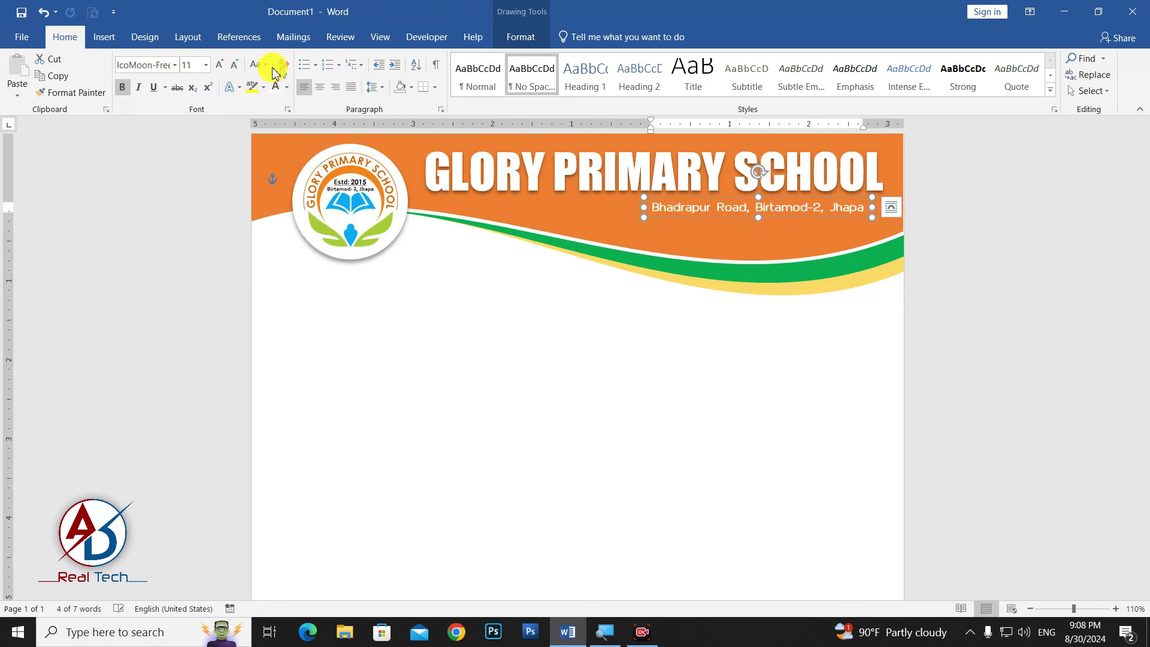
{"action": "left_click", "coordinate": [220, 65]}
{"action": "left_click", "coordinate": [219, 65]}
{"action": "left_click", "coordinate": [219, 66]}
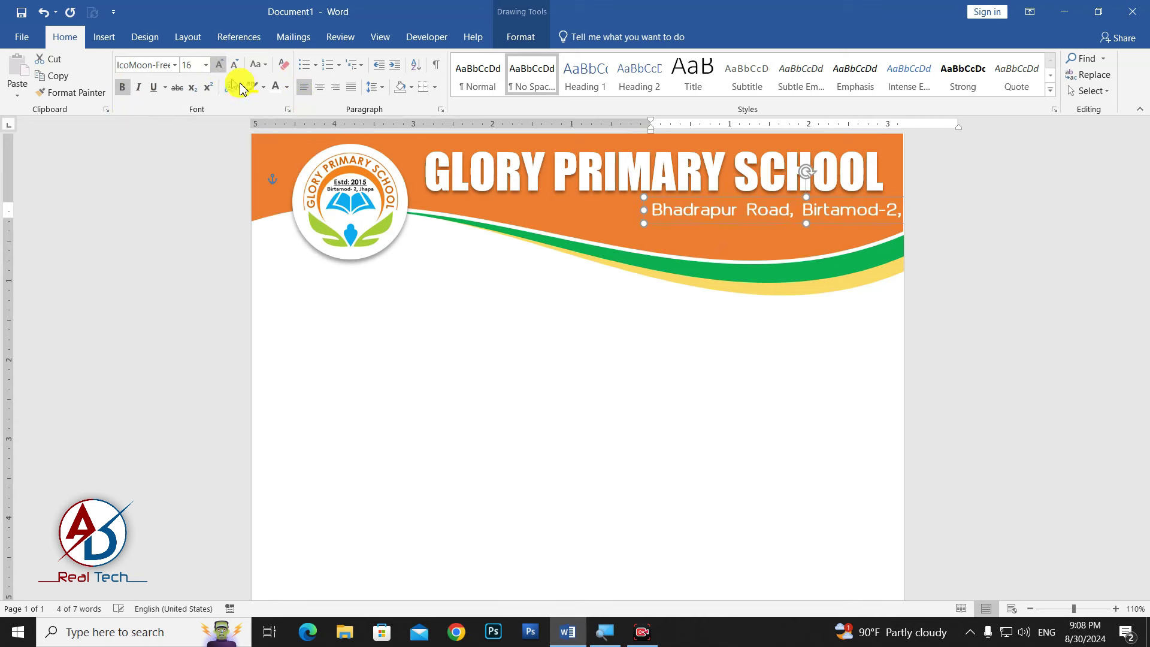
{"action": "left_click_drag", "start_coordinate": [687, 220], "coordinate": [611, 218]}
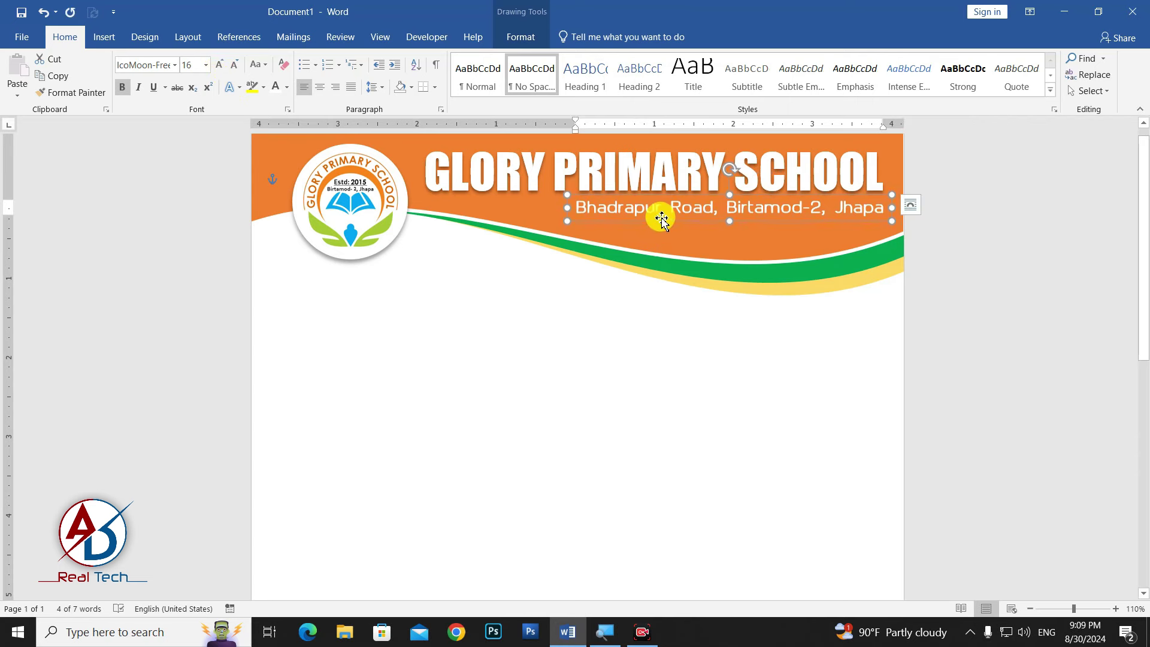
Step: Duplicate the address box and change its text to 'Estd: 2015' in non-bold ChunkFive Roman
{"action": "left_click_drag", "start_coordinate": [661, 221], "coordinate": [661, 234]}
{"action": "triple_click", "coordinate": [663, 235]}
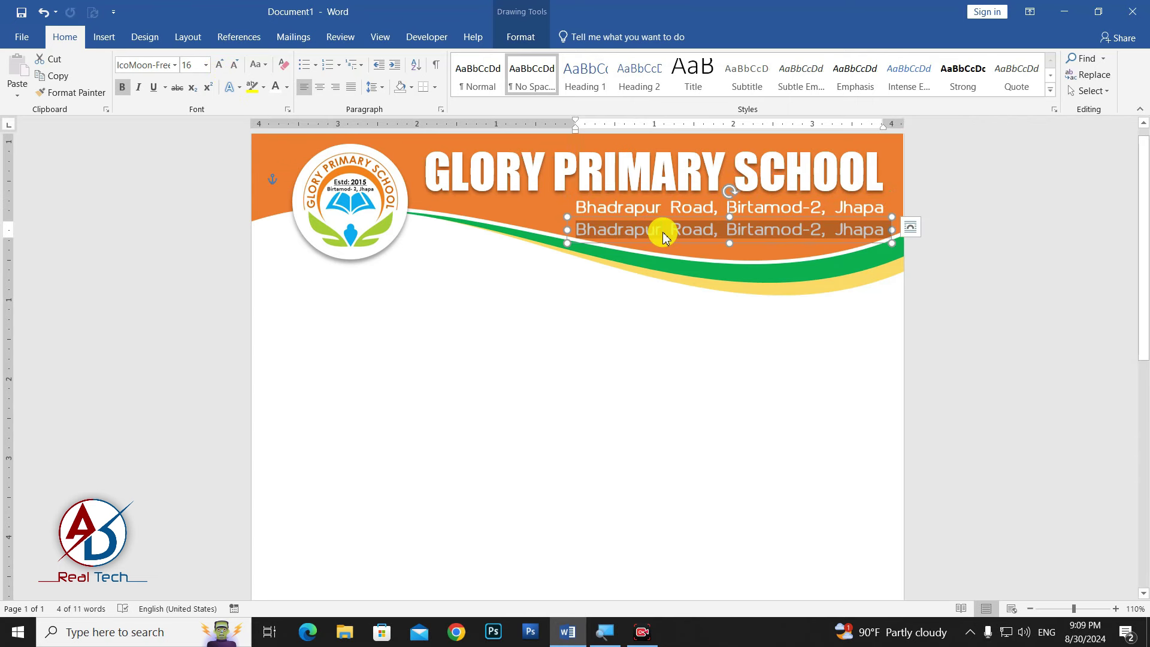
{"action": "type", "text": "Estd"}
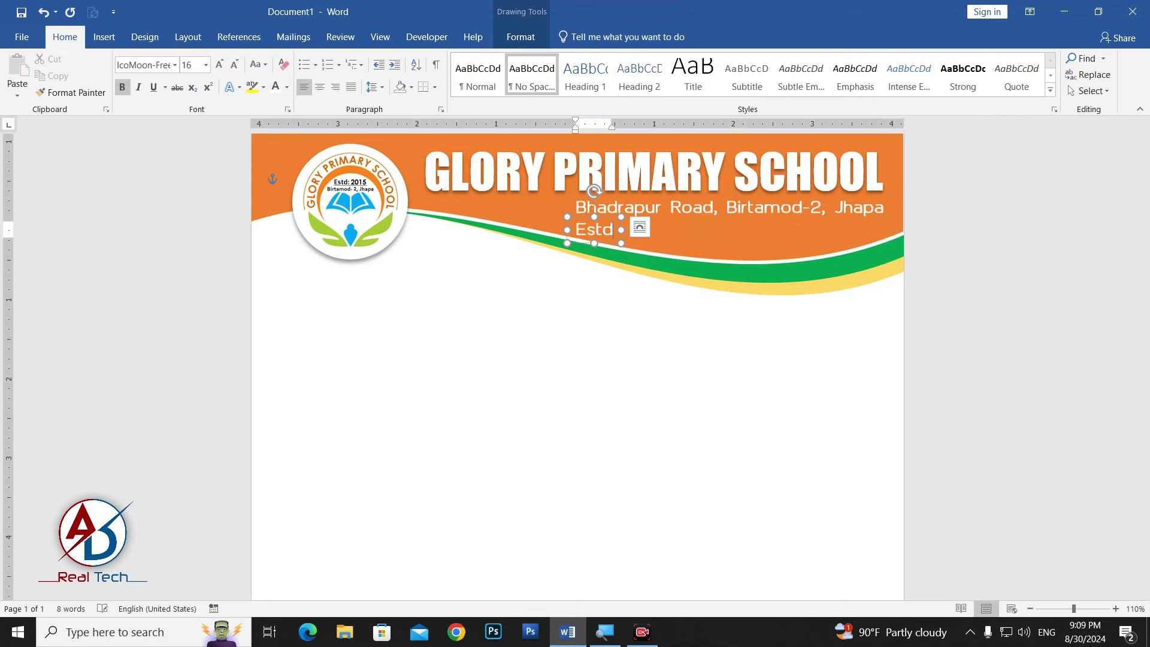
{"action": "type", "text": ": 2"}
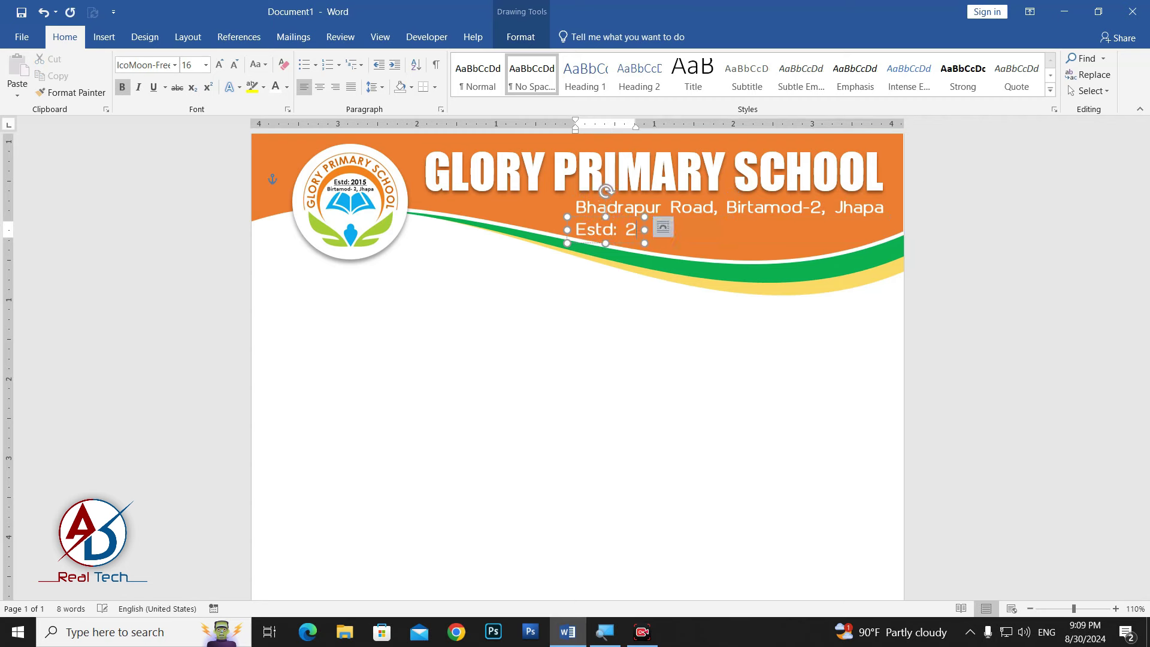
{"action": "type", "text": "015"}
{"action": "left_click_drag", "start_coordinate": [664, 233], "coordinate": [575, 230]}
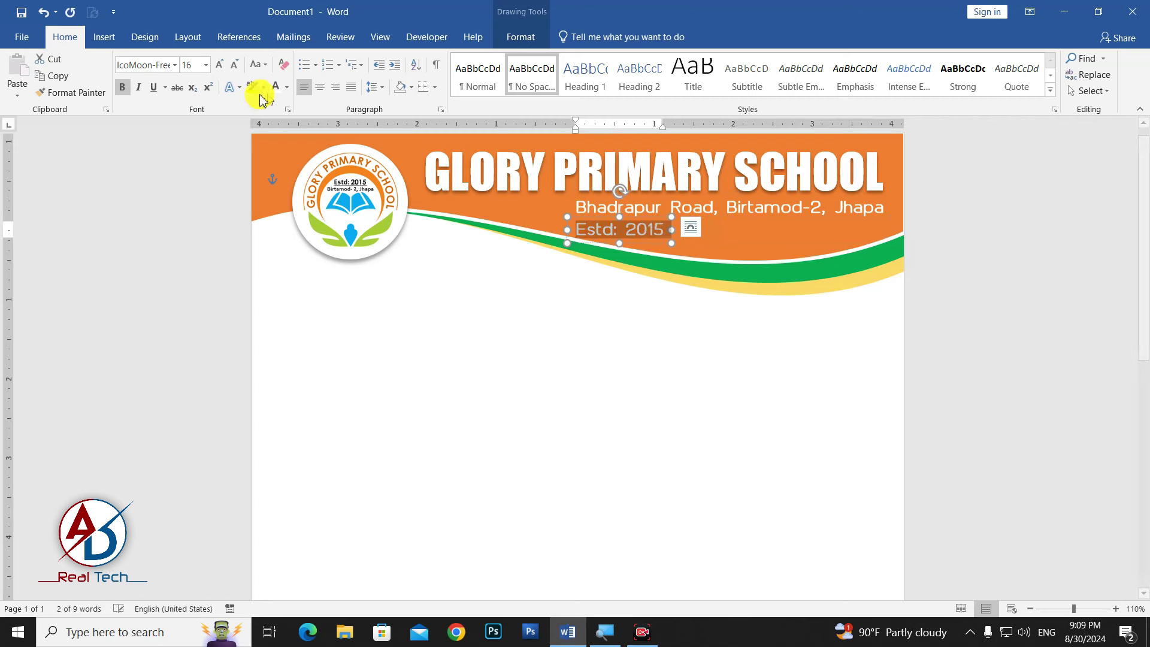
{"action": "left_click", "coordinate": [175, 65]}
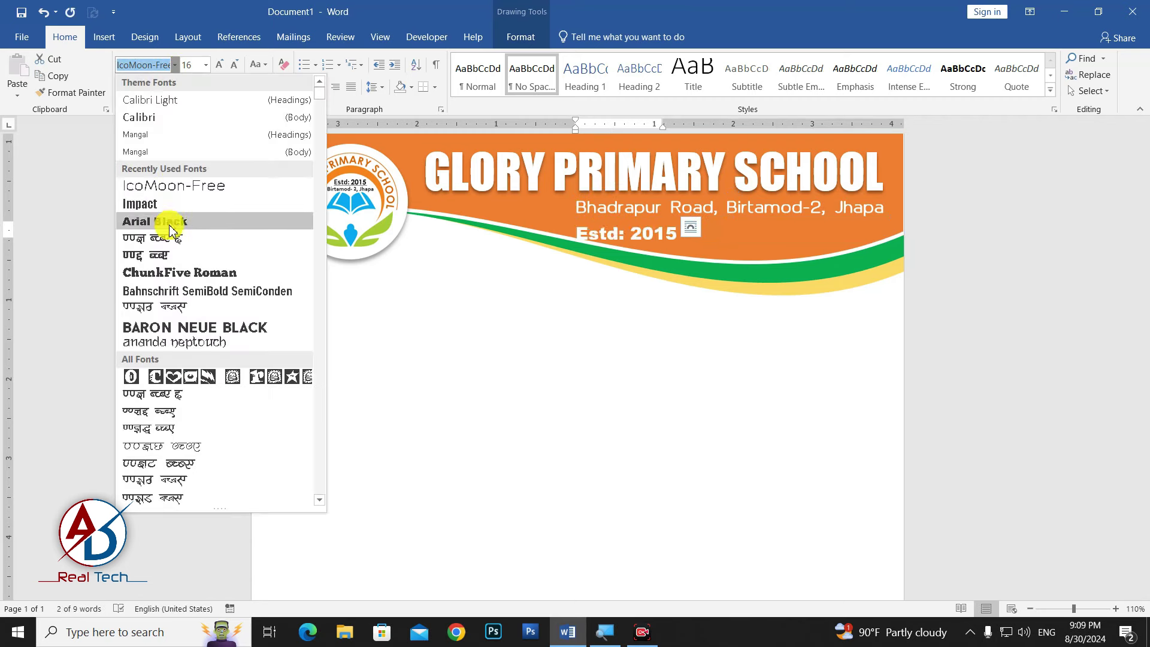
{"action": "left_click", "coordinate": [171, 273]}
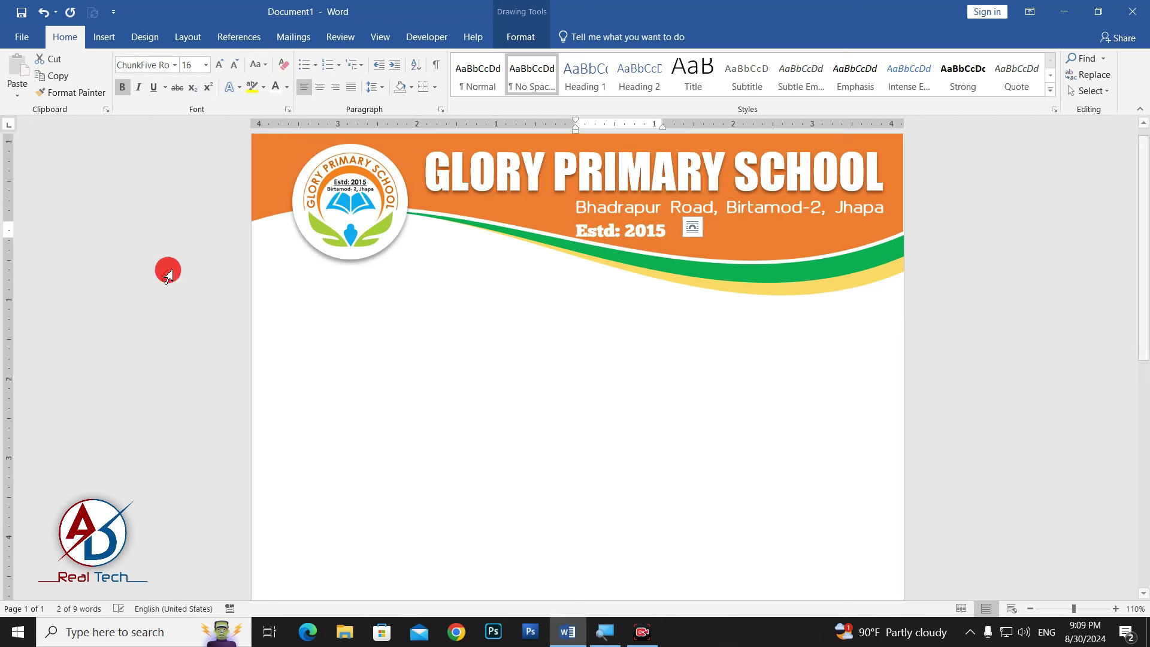
{"action": "left_click", "coordinate": [121, 89]}
Step: Colour 'Estd: 2015' light gold at 24 pt and position it beneath the address
{"action": "left_click", "coordinate": [287, 87]}
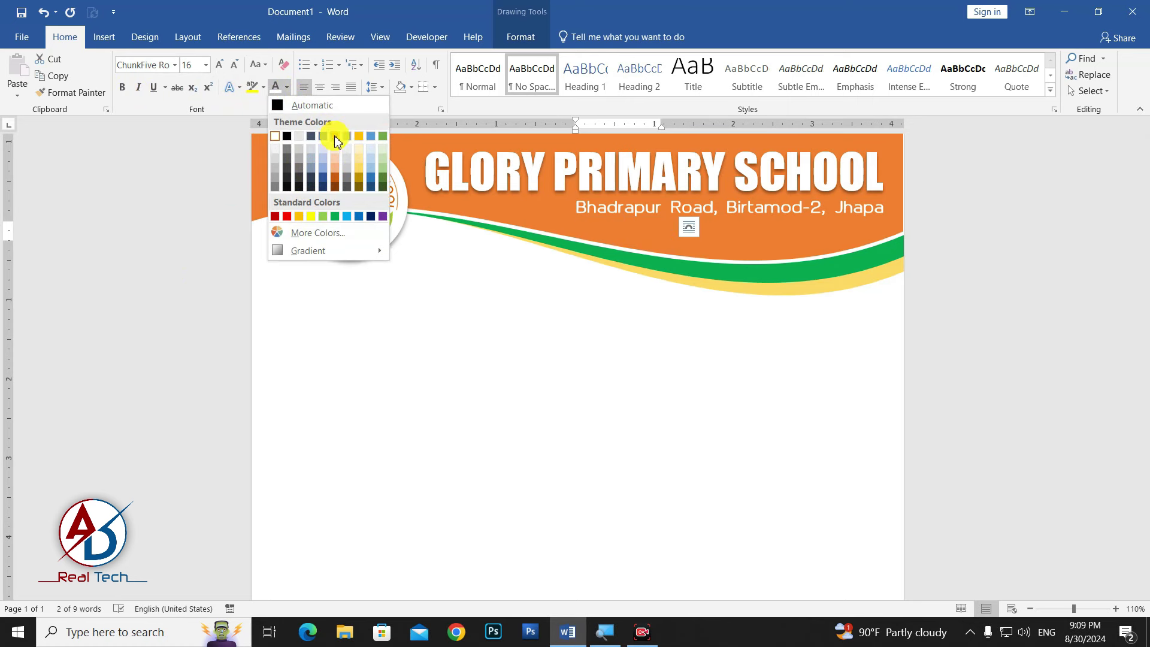
{"action": "left_click", "coordinate": [361, 154]}
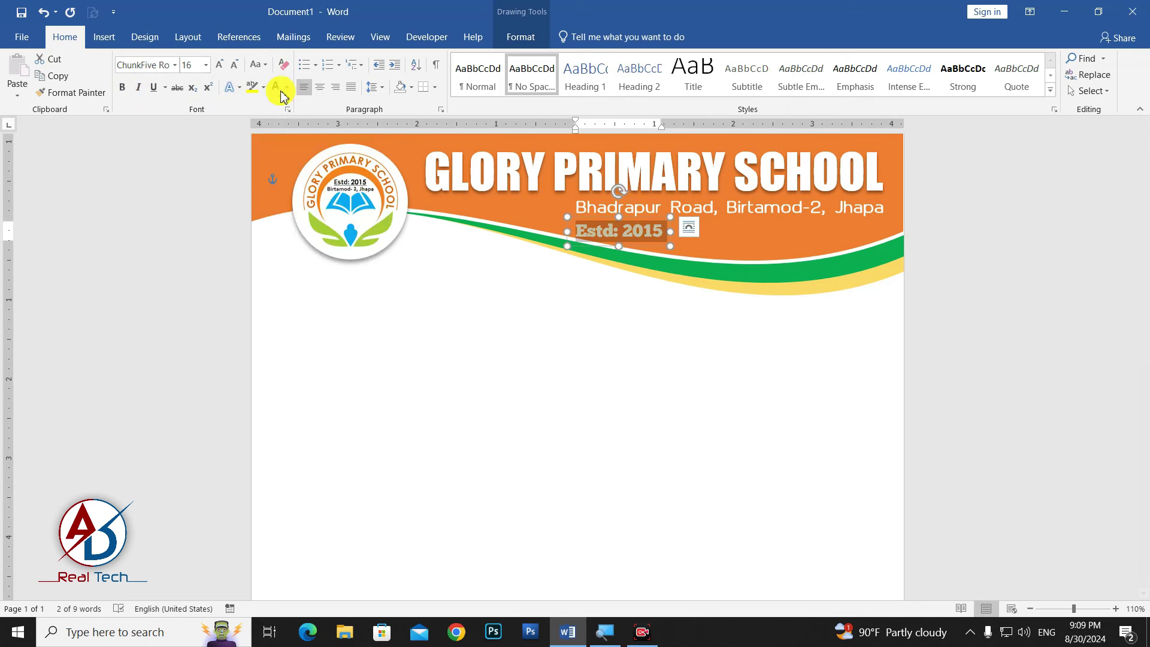
{"action": "left_click", "coordinate": [220, 65]}
{"action": "left_click", "coordinate": [220, 65]}
{"action": "left_click", "coordinate": [220, 66]}
{"action": "left_click", "coordinate": [220, 65]}
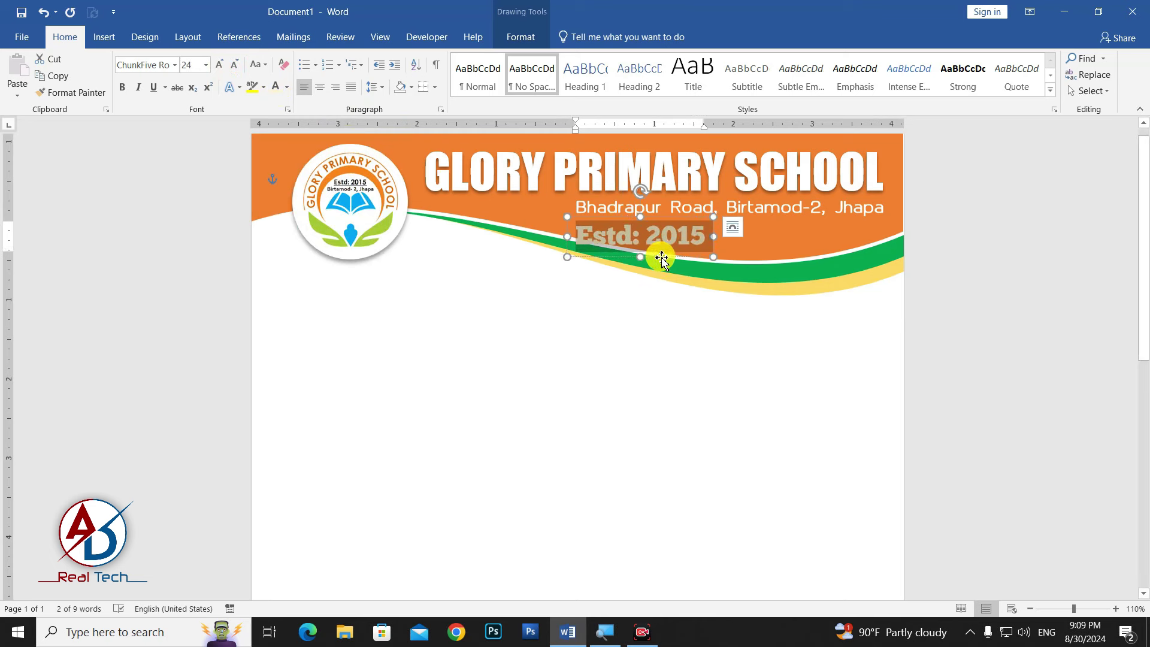
{"action": "left_click_drag", "start_coordinate": [666, 262], "coordinate": [840, 252]}
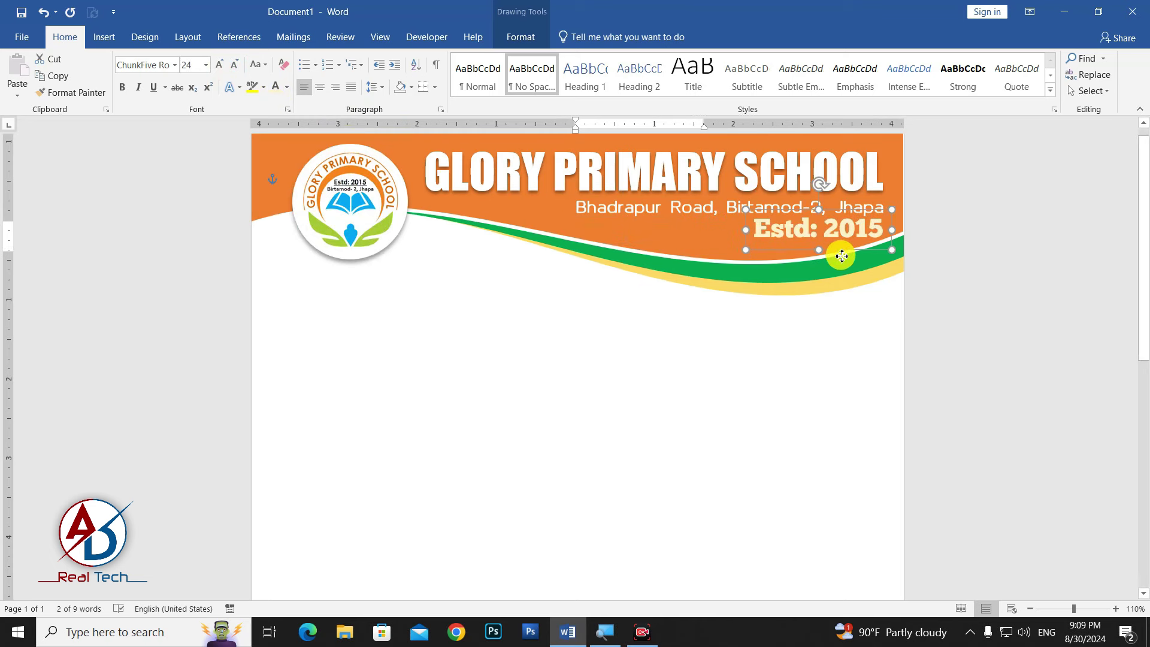
{"action": "mouse_move", "coordinate": [842, 256]}
{"action": "left_mouse_down"}
{"action": "mouse_move", "coordinate": [672, 256]}
{"action": "mouse_move", "coordinate": [757, 258]}
{"action": "left_mouse_up"}
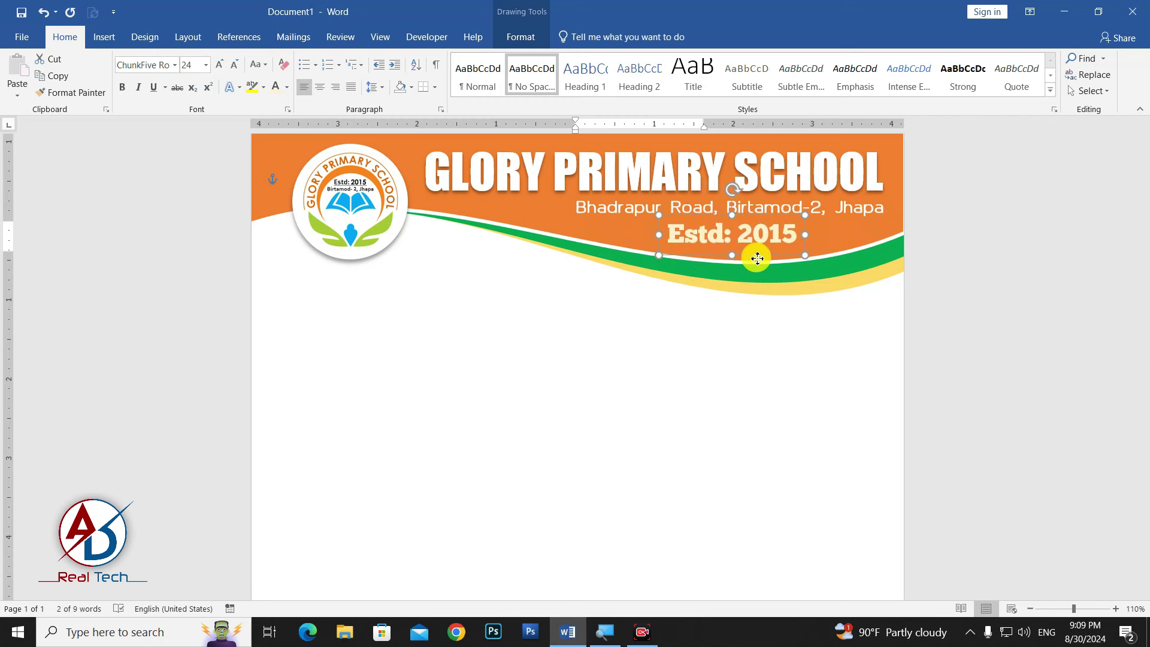
{"action": "left_click", "coordinate": [783, 339]}
{"action": "scroll", "coordinate": [730, 347], "scroll_direction": "down", "scroll_amount": 6}
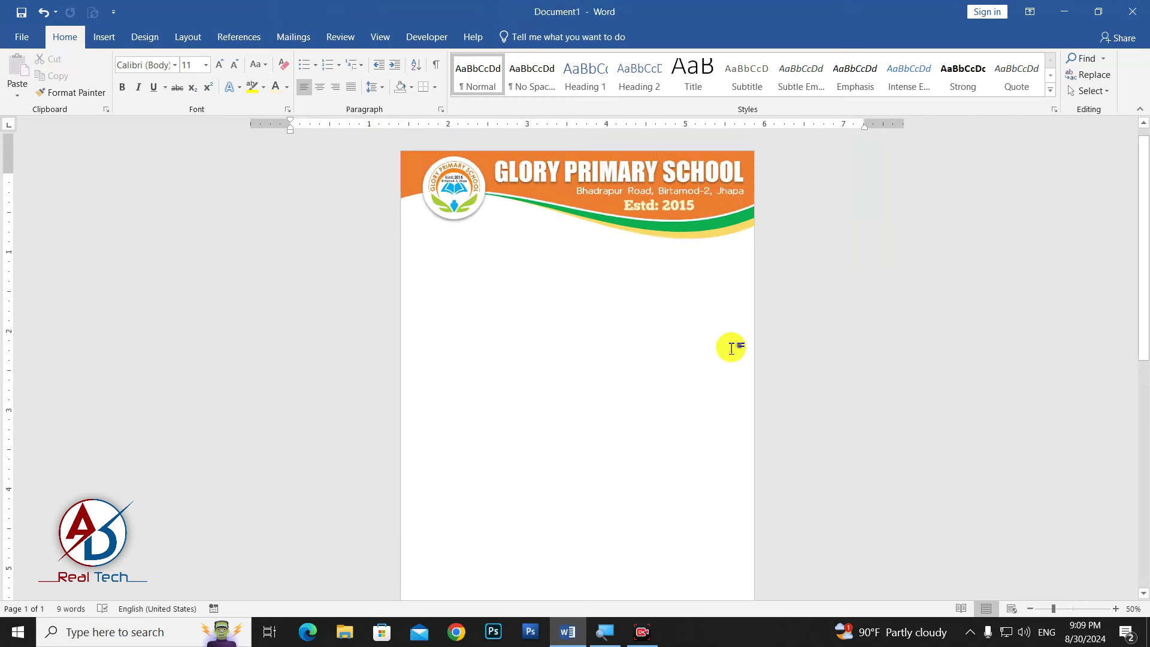
{"action": "scroll", "coordinate": [602, 374], "scroll_direction": "down", "scroll_amount": 1}
{"action": "scroll", "coordinate": [602, 374], "scroll_direction": "down", "scroll_amount": 2}
{"action": "scroll", "coordinate": [602, 374], "scroll_direction": "up", "scroll_amount": 2}
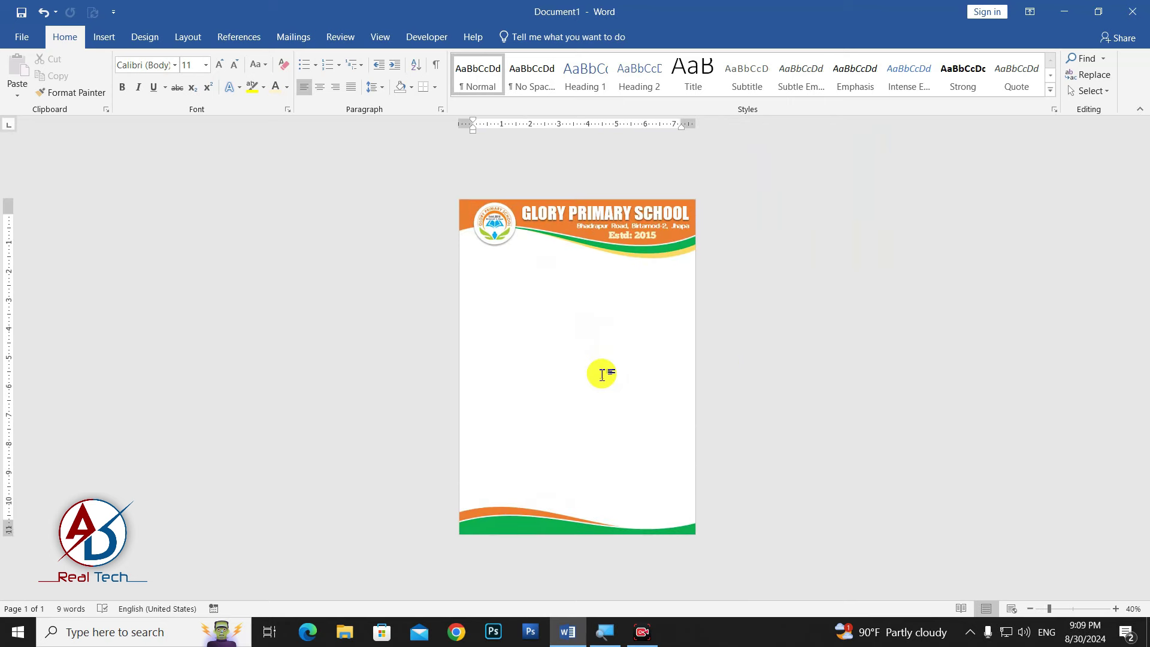
{"action": "scroll", "coordinate": [531, 358], "scroll_direction": "up", "scroll_amount": 3}
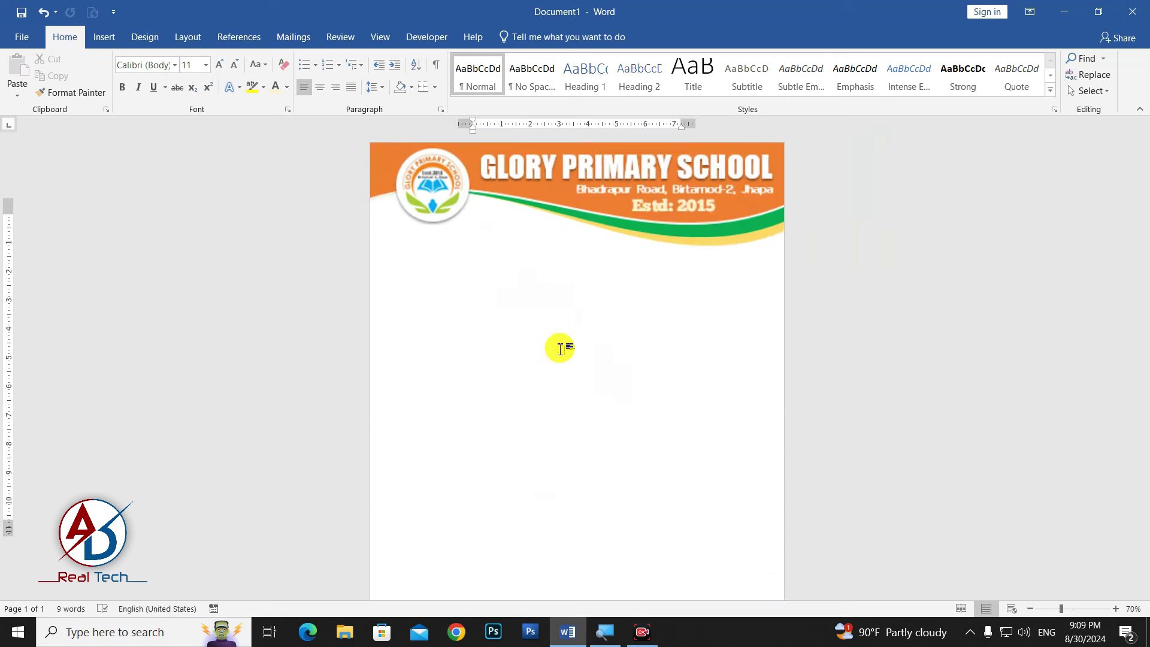
{"action": "scroll", "coordinate": [480, 306], "scroll_direction": "down", "scroll_amount": 2}
{"action": "scroll", "coordinate": [473, 297], "scroll_direction": "up", "scroll_amount": 1}
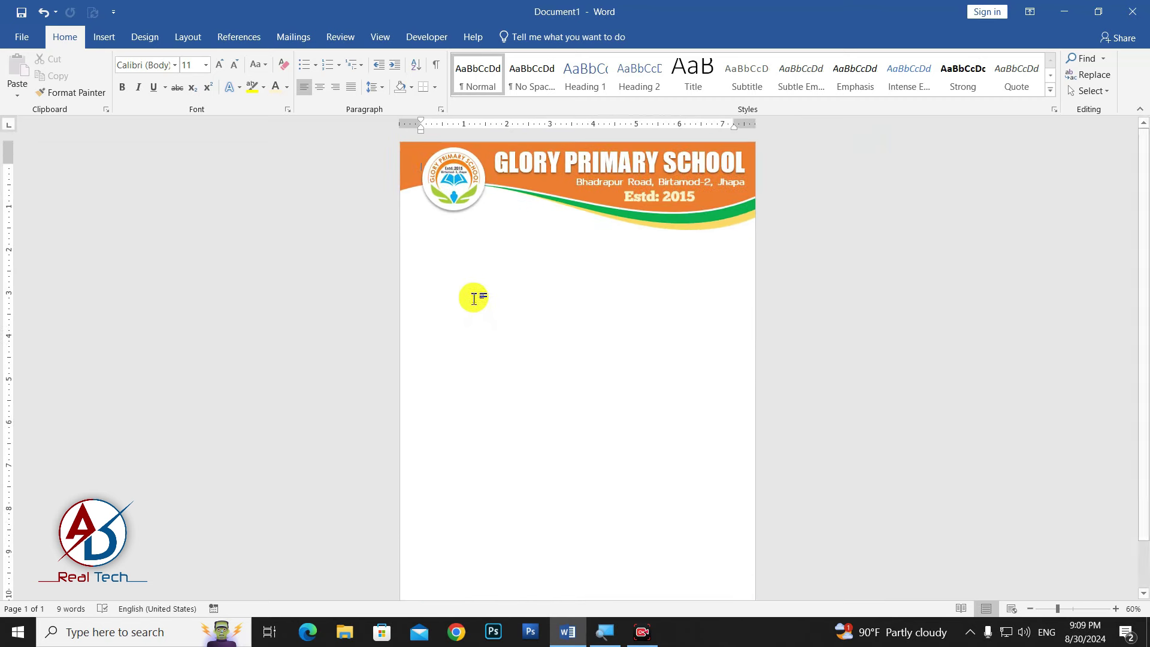
{"action": "scroll", "coordinate": [491, 294], "scroll_direction": "down", "scroll_amount": 2}
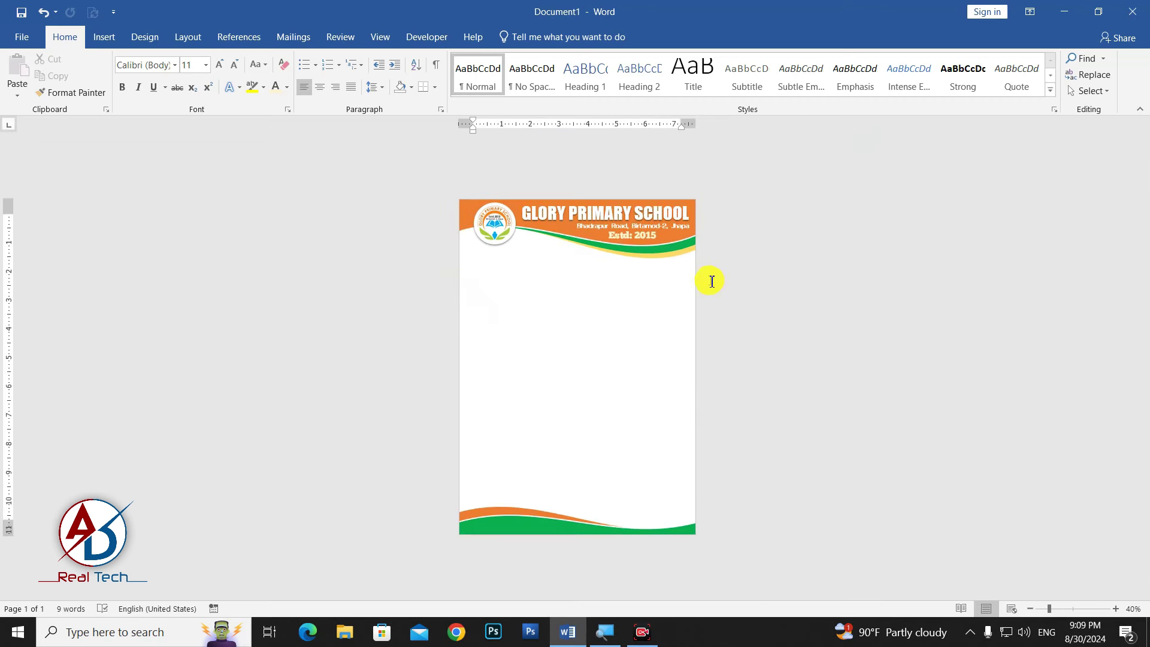
Step: Draw a green 2¼ pt horizontal line across the page below the header
{"action": "left_click", "coordinate": [104, 37]}
{"action": "left_click", "coordinate": [217, 81]}
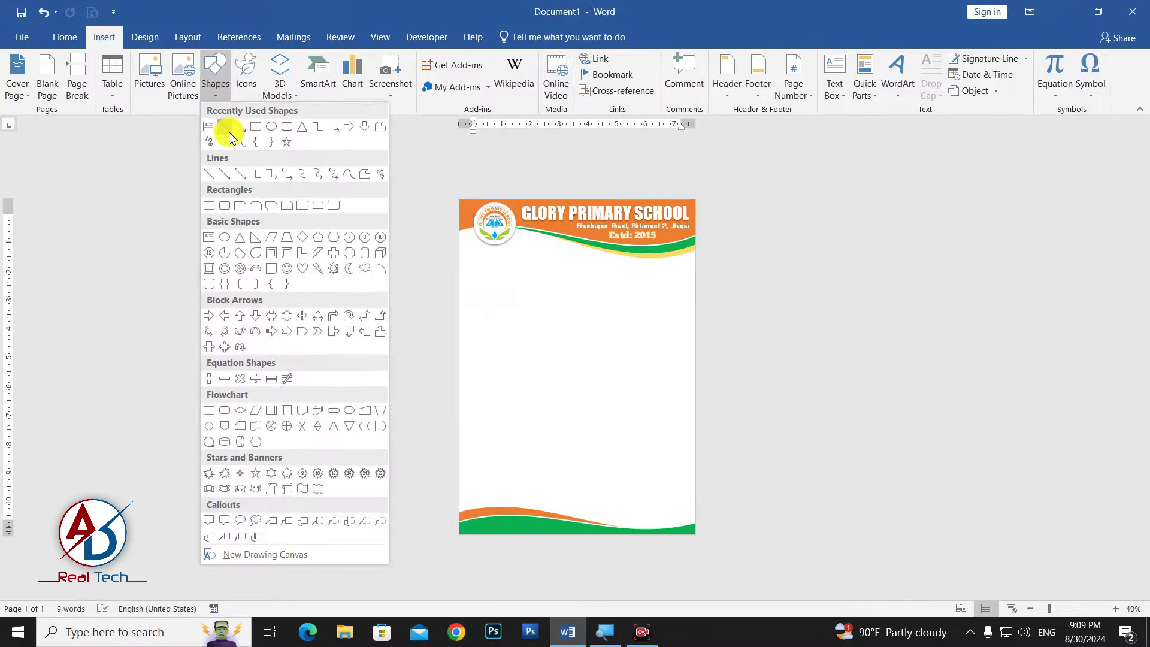
{"action": "left_click", "coordinate": [225, 127]}
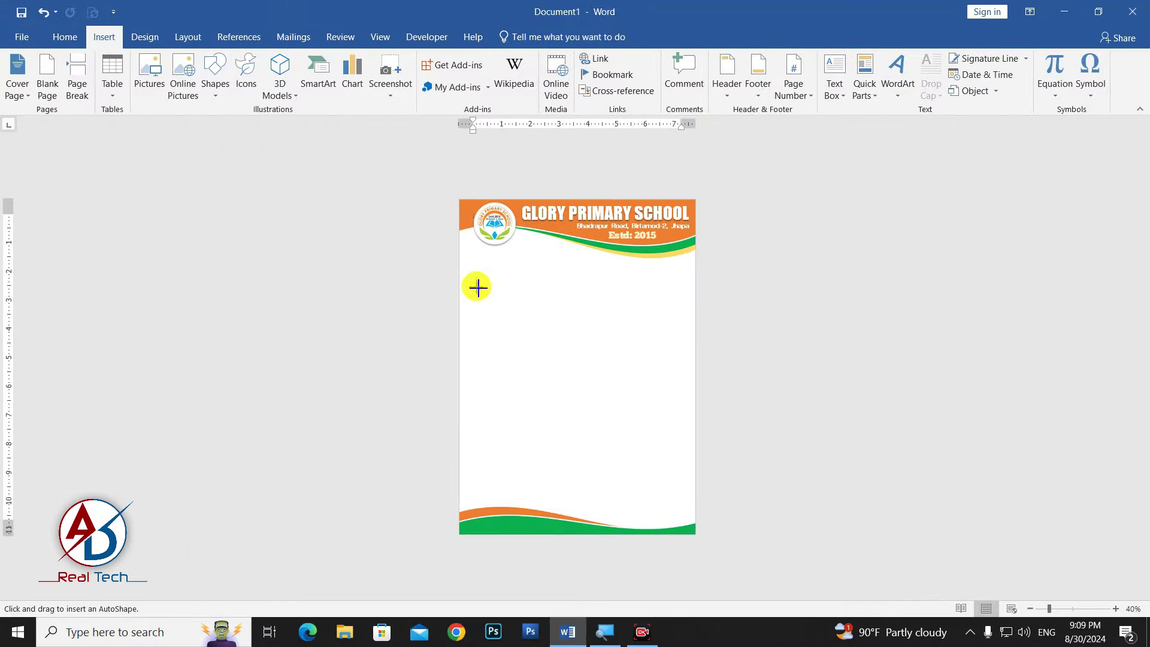
{"action": "left_click_drag", "start_coordinate": [462, 269], "coordinate": [537, 269]}
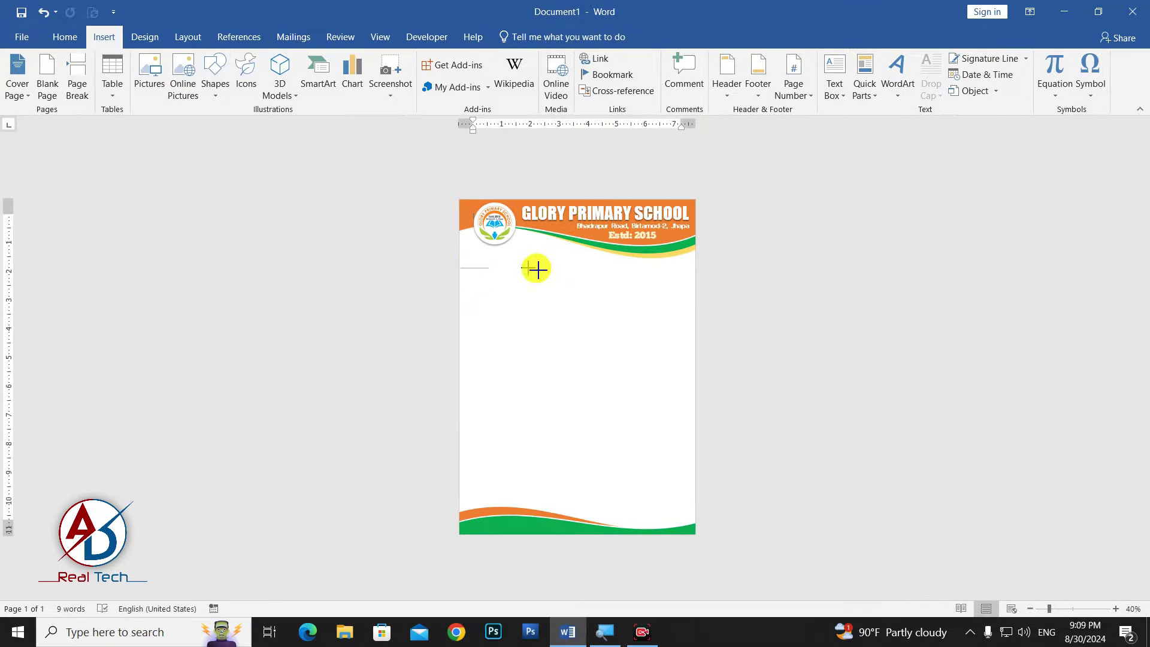
{"action": "left_click_drag", "start_coordinate": [698, 280], "coordinate": [700, 280]}
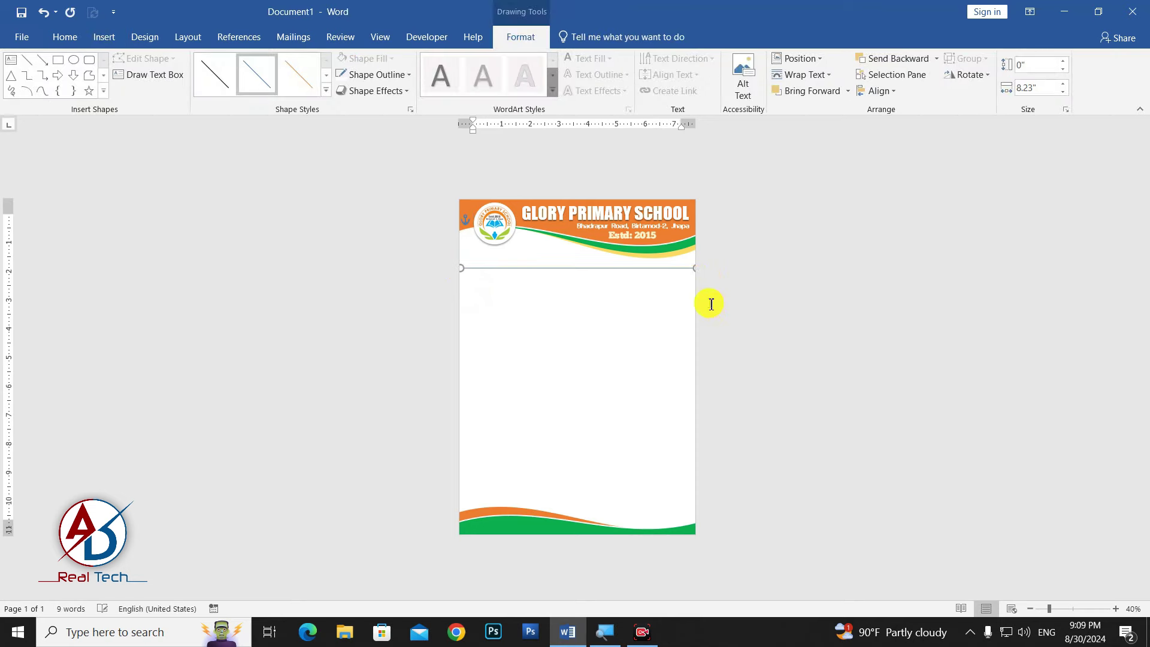
{"action": "left_click", "coordinate": [389, 76]}
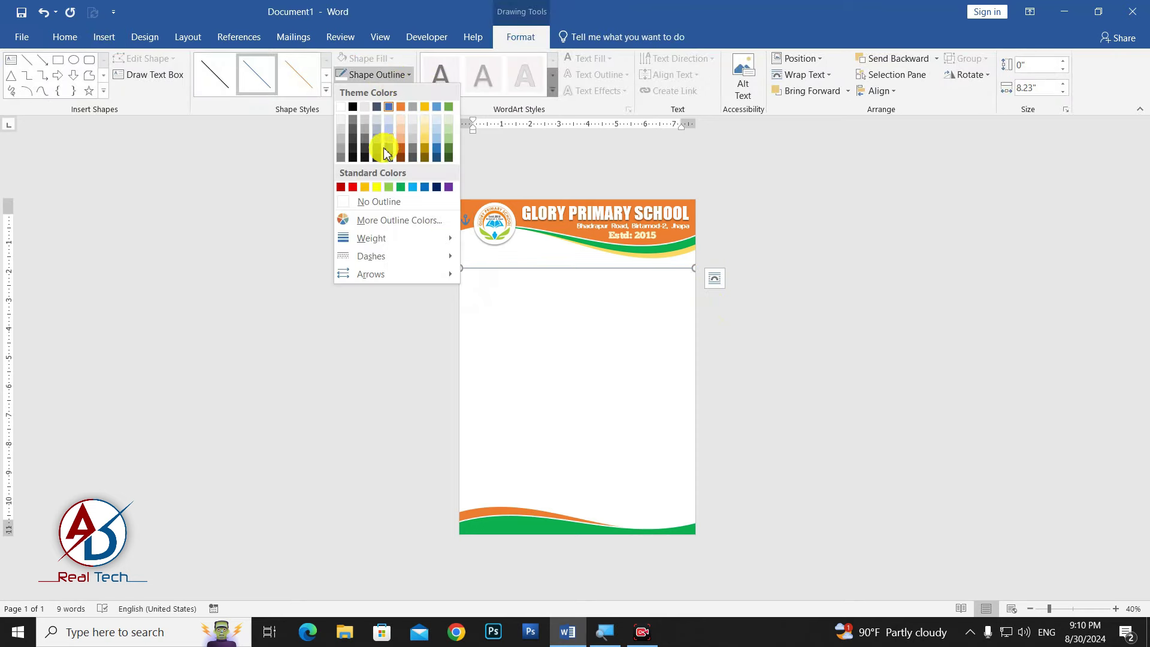
{"action": "left_click", "coordinate": [401, 187]}
{"action": "mouse_move", "coordinate": [371, 238]}
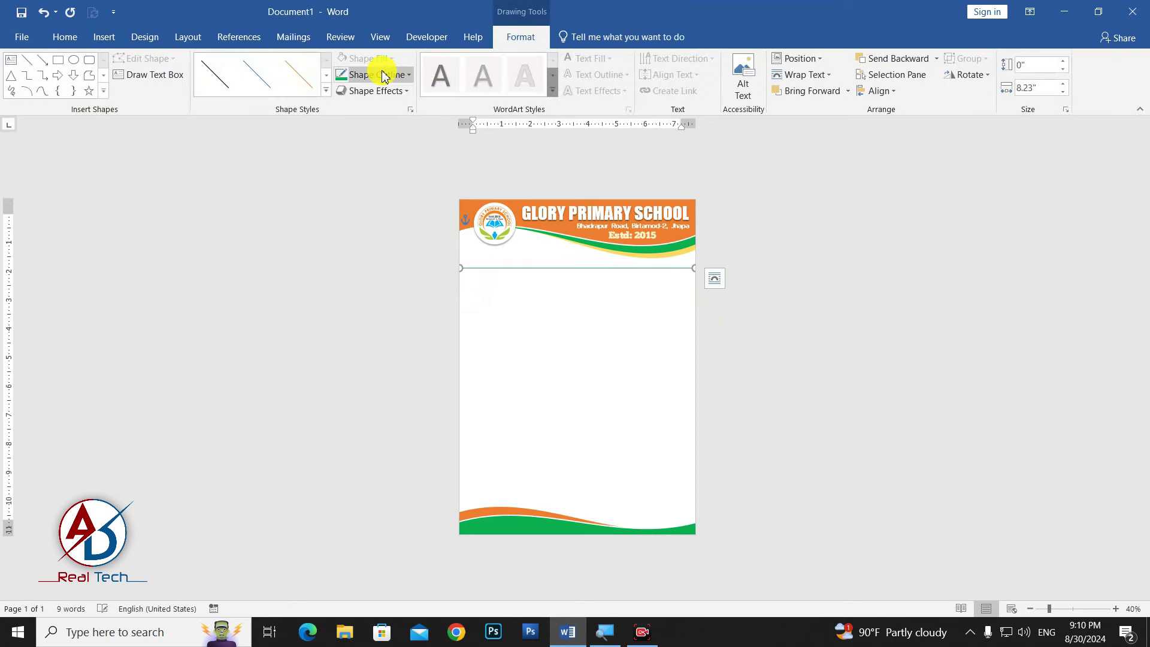
{"action": "left_click", "coordinate": [379, 74]}
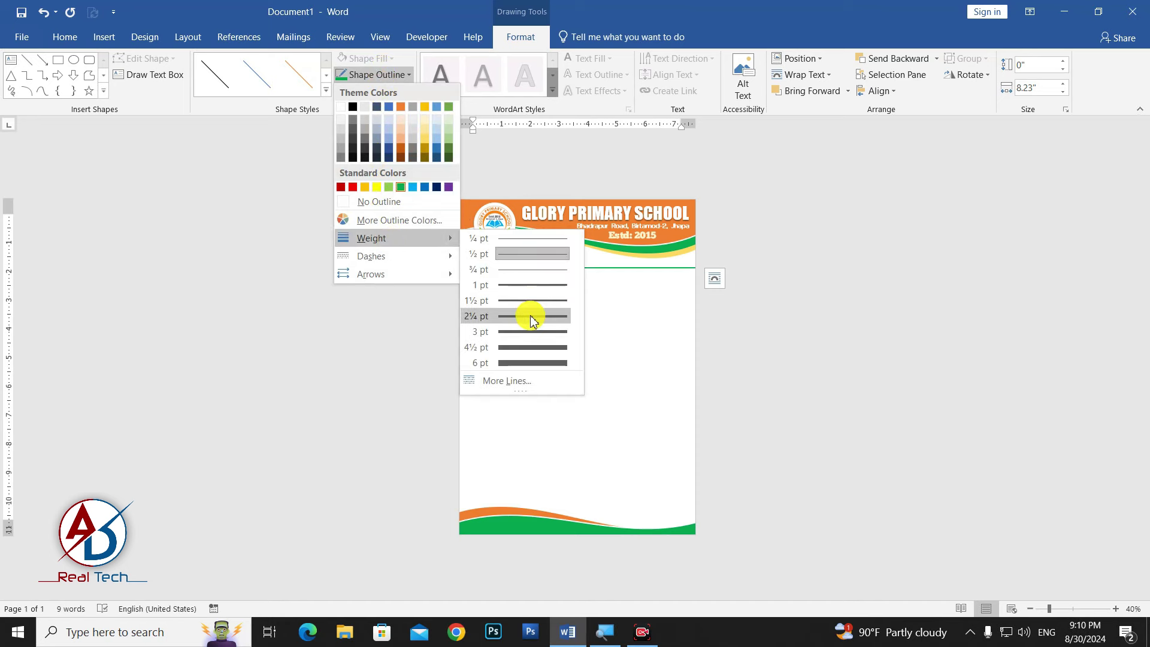
{"action": "left_click", "coordinate": [530, 316]}
Step: Thin the green line to 1½ pt and fine-tune its vertical position
{"action": "scroll", "coordinate": [526, 326], "scroll_direction": "up", "scroll_amount": 3, "text": "ctrl"}
{"action": "scroll", "coordinate": [618, 323], "scroll_direction": "up", "scroll_amount": 2, "text": "ctrl"}
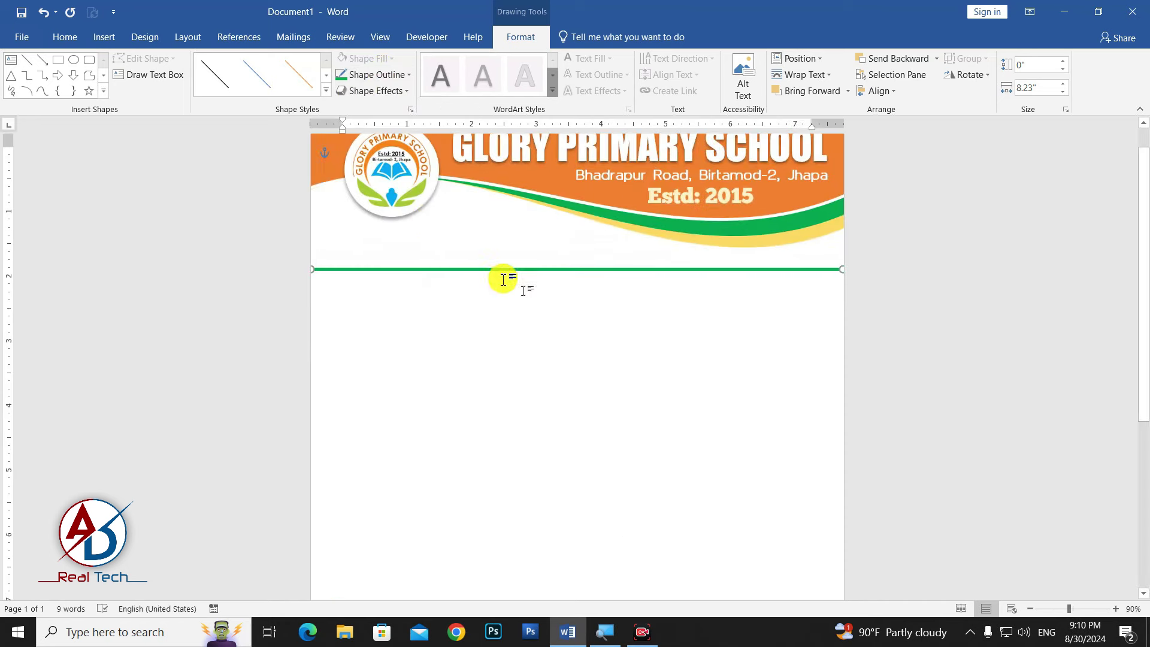
{"action": "left_click", "coordinate": [362, 74]}
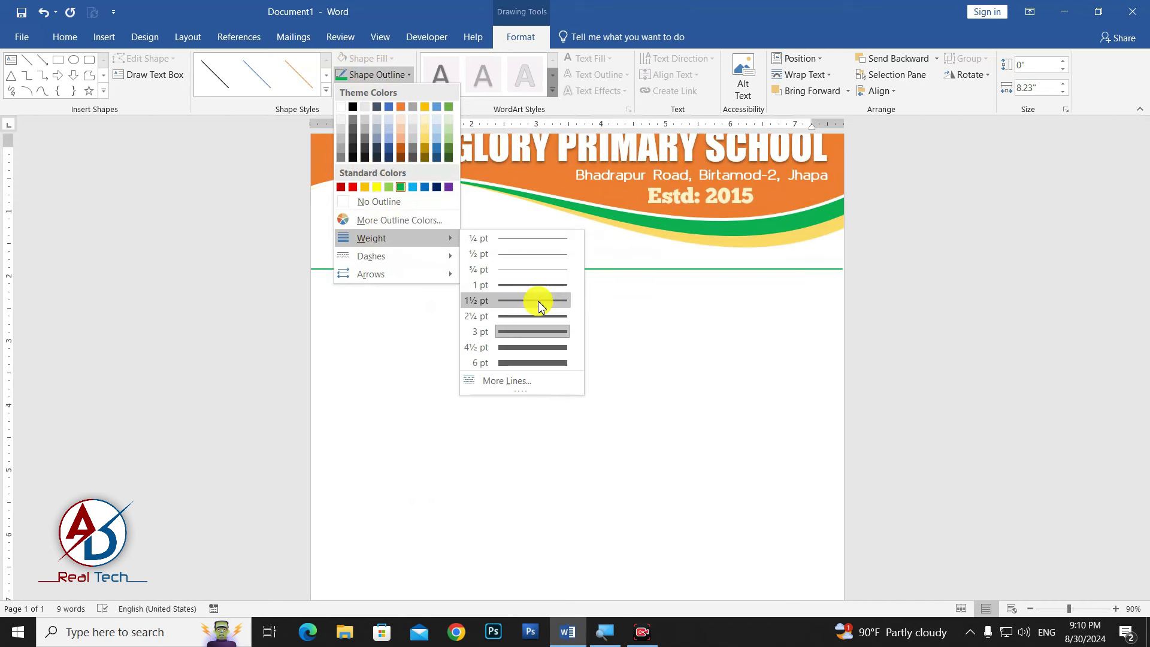
{"action": "left_click", "coordinate": [537, 302]}
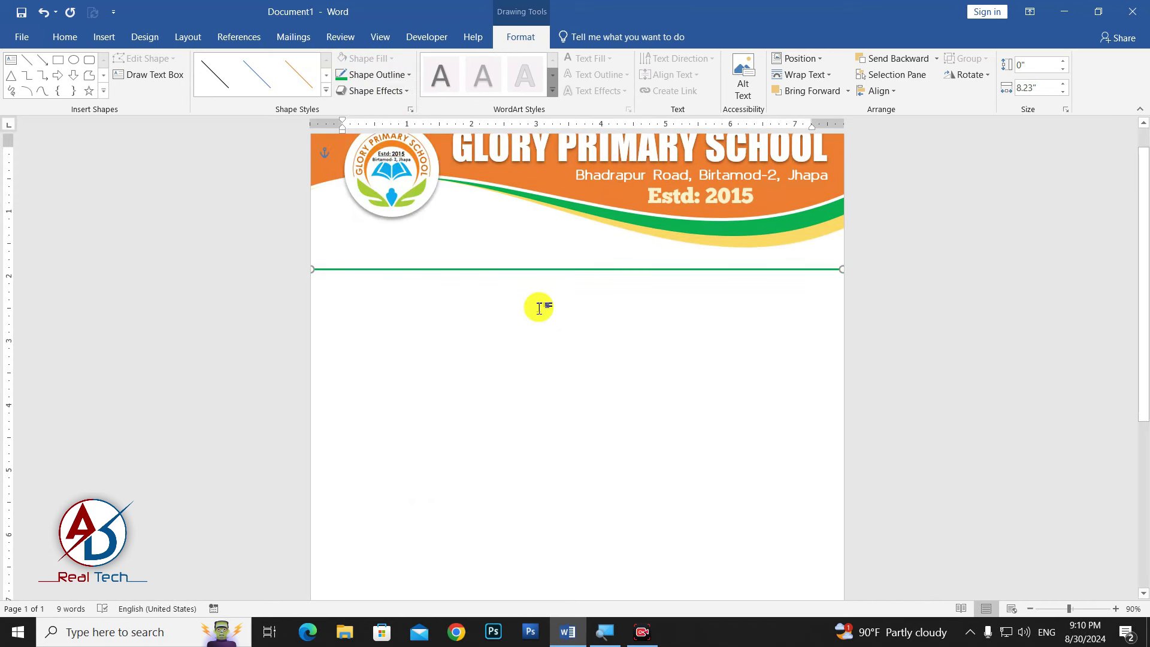
{"action": "key", "text": "Up"}
{"action": "key", "text": "Up"}
{"action": "key", "text": "Up"}
{"action": "key", "text": "Up"}
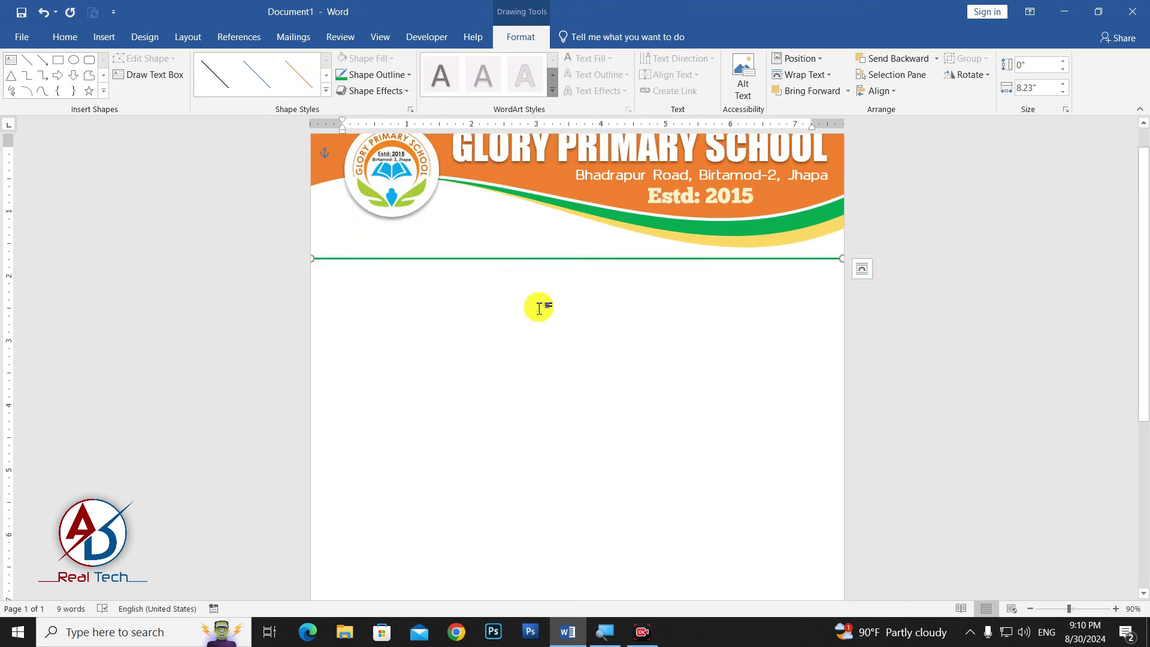
{"action": "key", "text": "Down"}
{"action": "key", "text": "Down"}
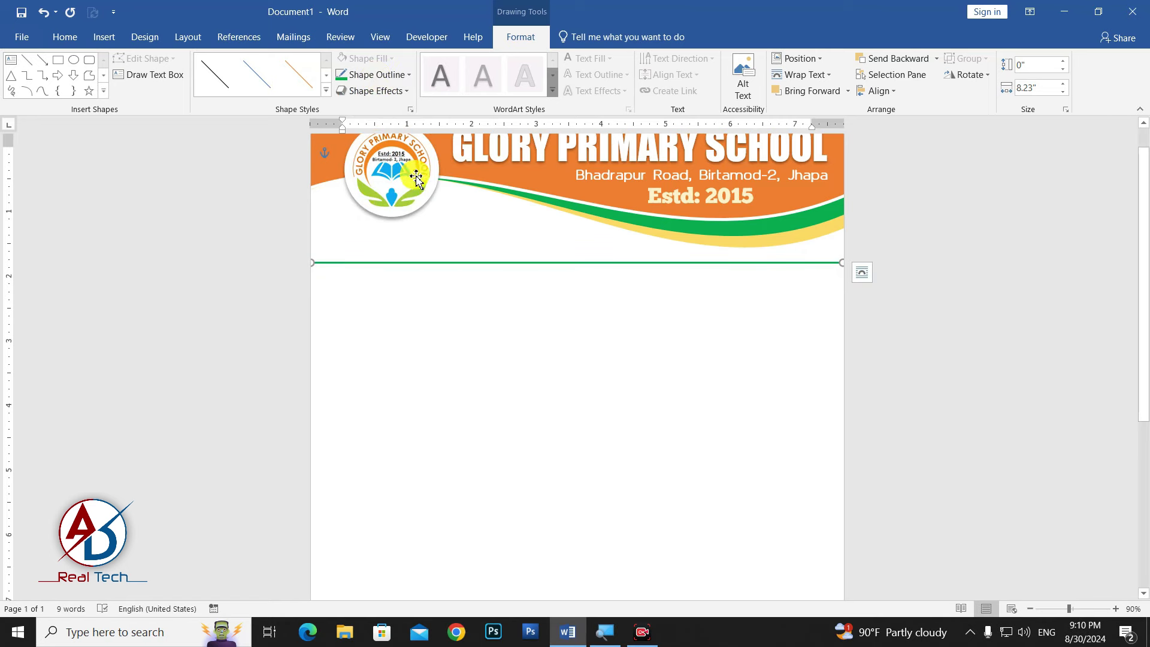
Step: Add a 1 pt orange copy of the line just beneath the green one
{"action": "left_click_drag", "start_coordinate": [501, 266], "coordinate": [496, 273]}
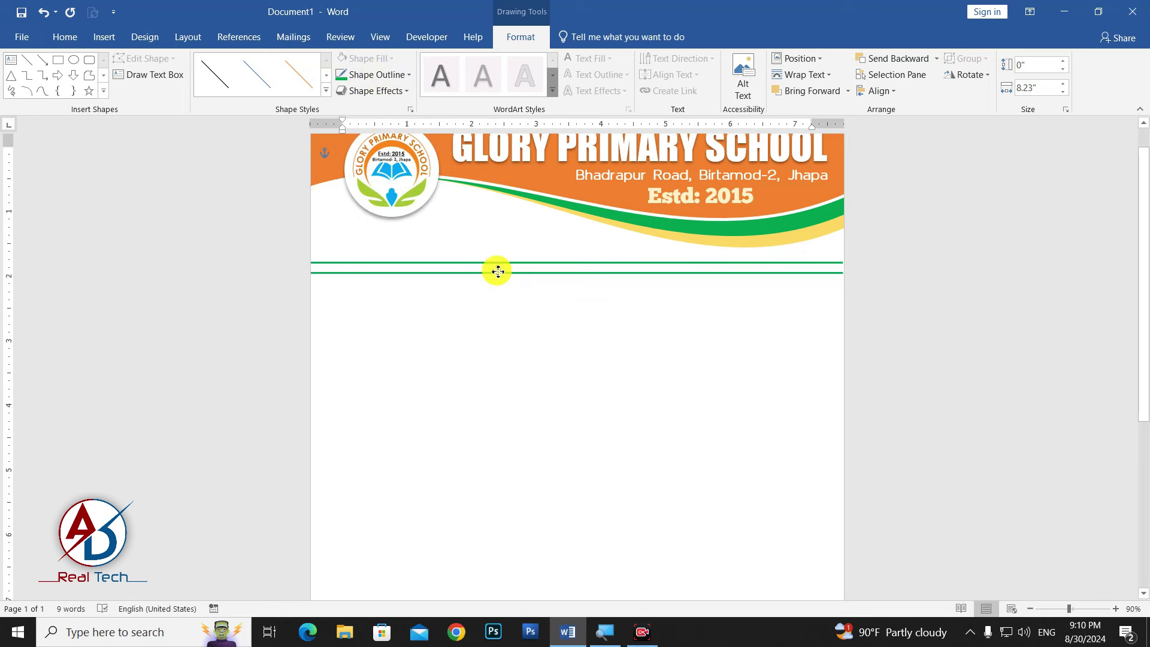
{"action": "left_click", "coordinate": [409, 74]}
{"action": "mouse_move", "coordinate": [370, 238]}
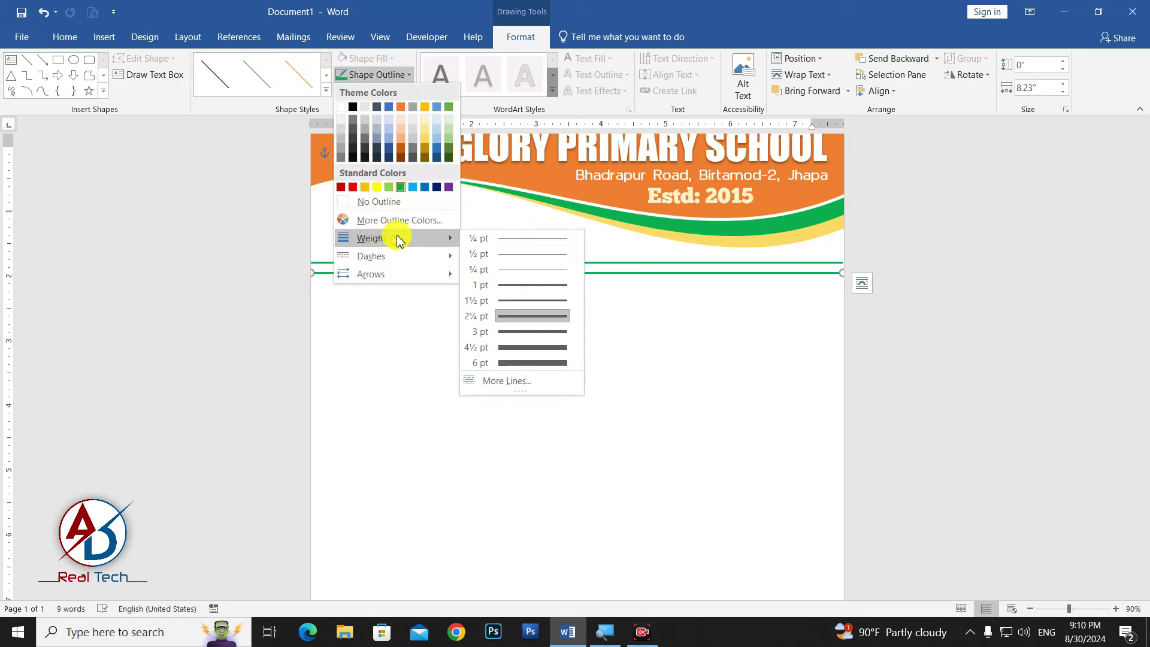
{"action": "left_click", "coordinate": [534, 291]}
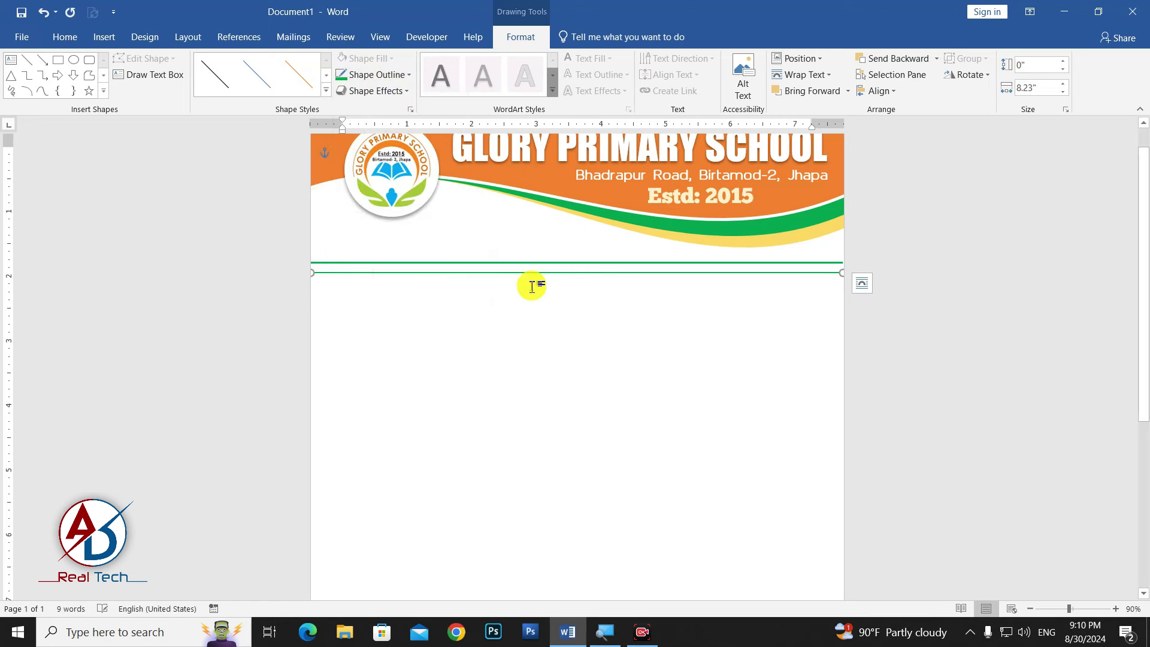
{"action": "key", "text": "Up"}
{"action": "key", "text": "Up"}
{"action": "key", "text": "Up"}
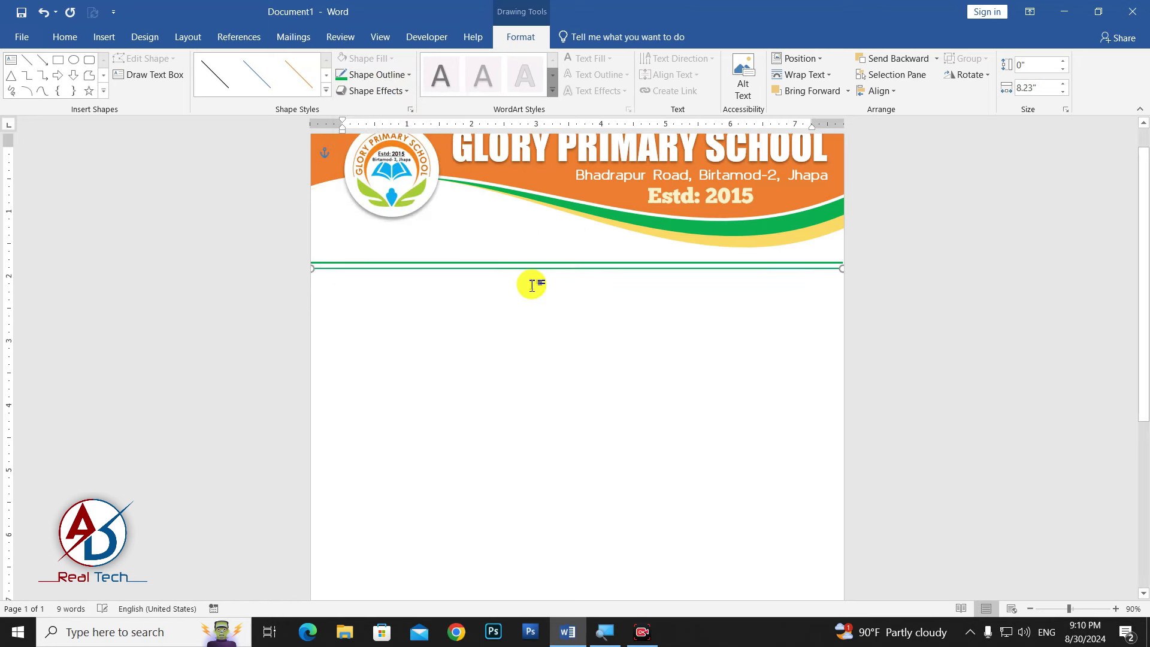
{"action": "key", "text": "Up"}
{"action": "left_click", "coordinate": [392, 75]}
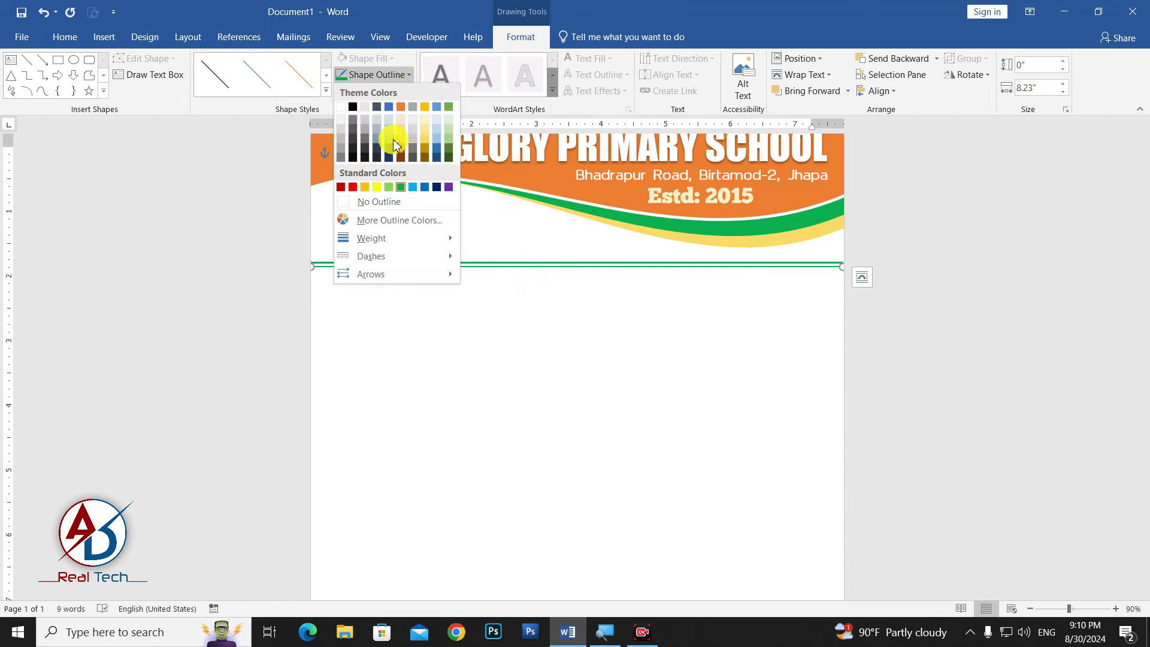
{"action": "left_click", "coordinate": [400, 107]}
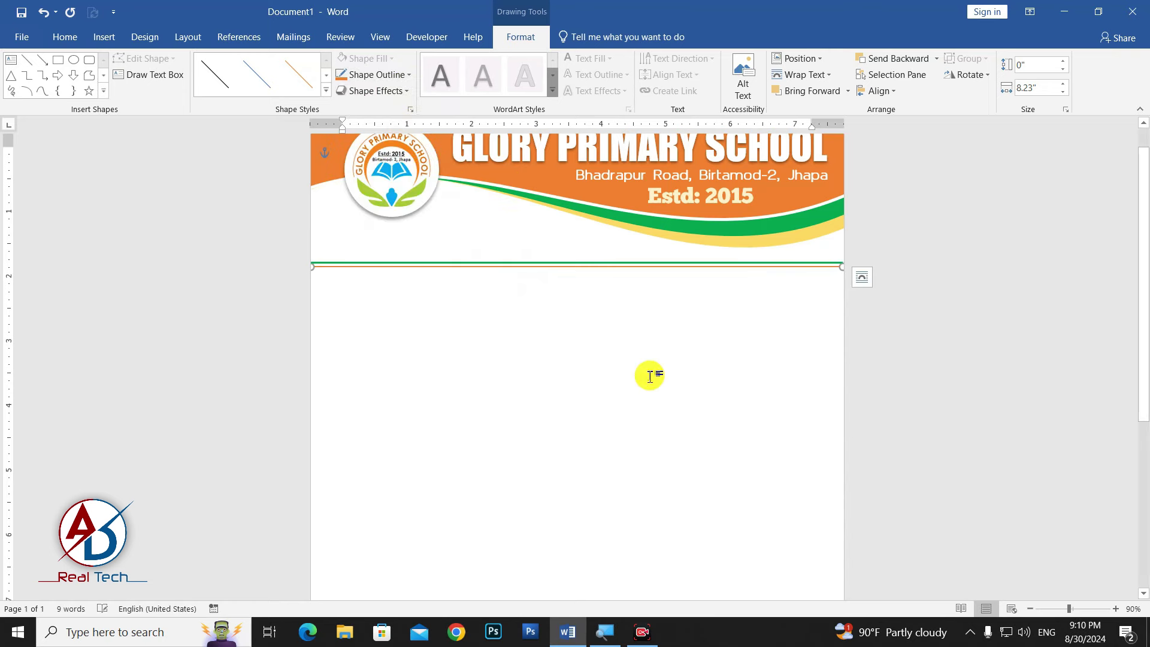
{"action": "left_click", "coordinate": [572, 305]}
{"action": "scroll", "coordinate": [567, 311], "scroll_direction": "down", "scroll_amount": 3}
{"action": "scroll", "coordinate": [525, 295], "scroll_direction": "down", "scroll_amount": 2}
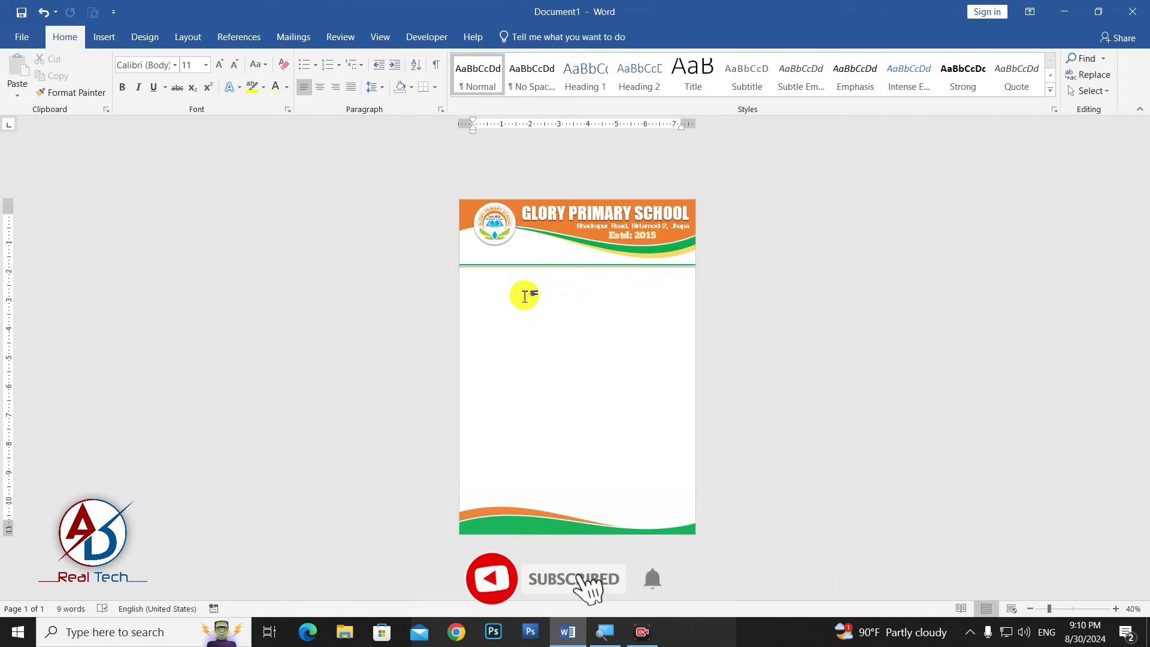
Step: Insert a plain black WordArt box with No Spacing style, placed below the logo near the line
{"action": "scroll", "coordinate": [569, 342], "scroll_direction": "up", "scroll_amount": 4}
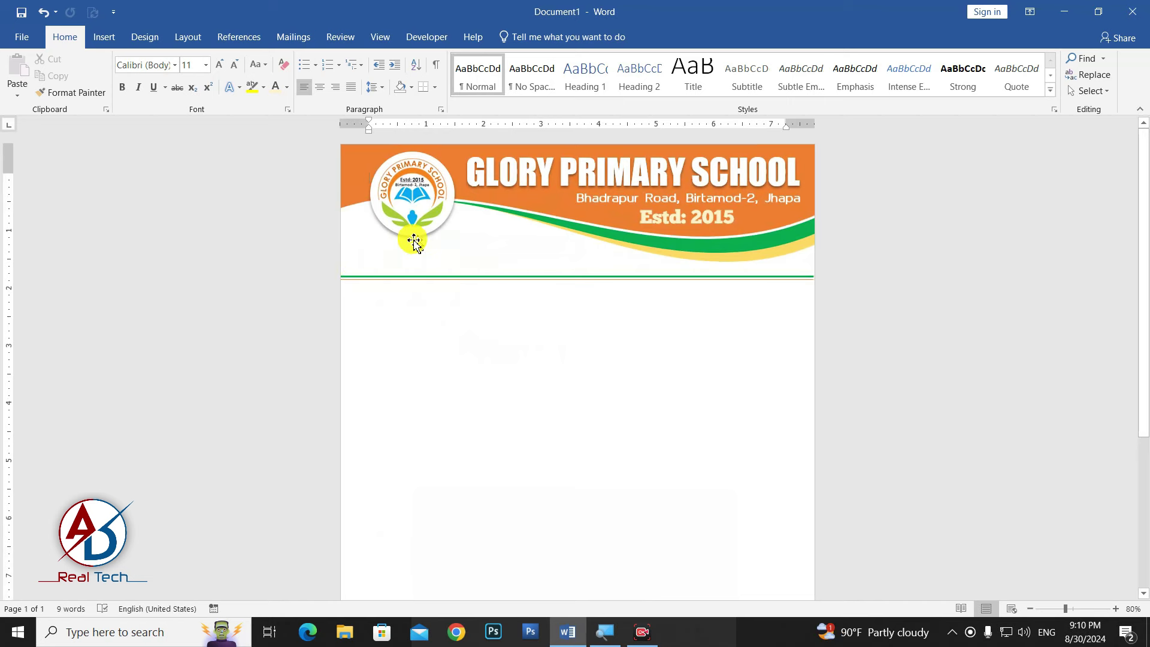
{"action": "scroll", "coordinate": [448, 287], "scroll_direction": "down", "scroll_amount": 1}
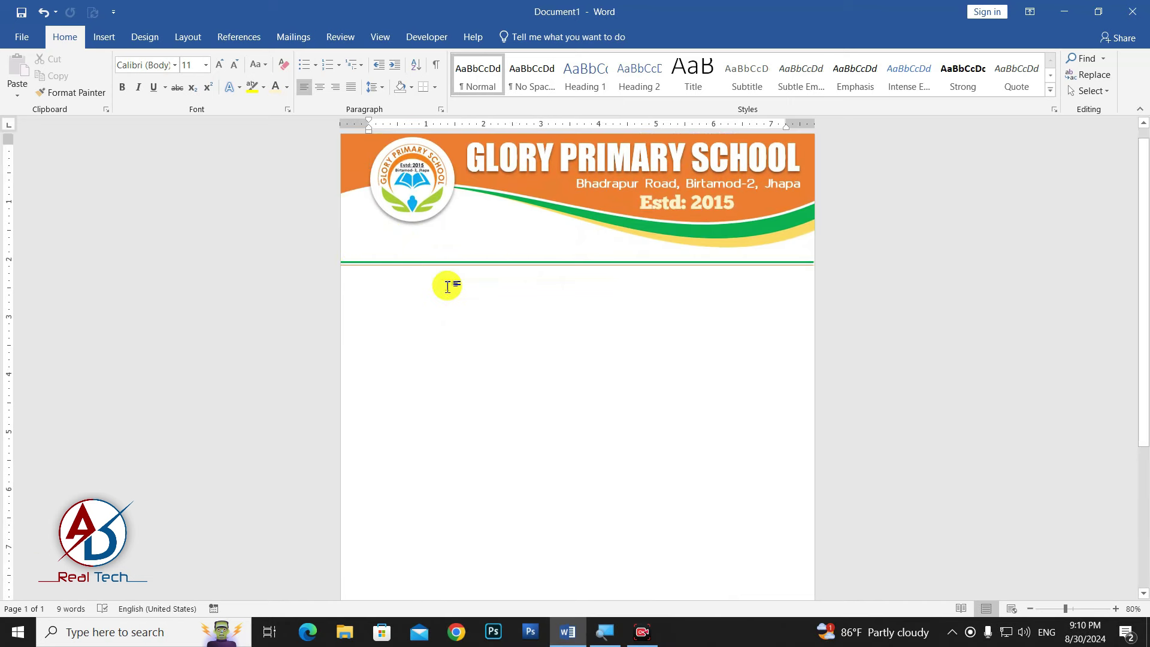
{"action": "scroll", "coordinate": [447, 286], "scroll_direction": "down", "scroll_amount": 2}
{"action": "scroll", "coordinate": [441, 282], "scroll_direction": "up", "scroll_amount": 3}
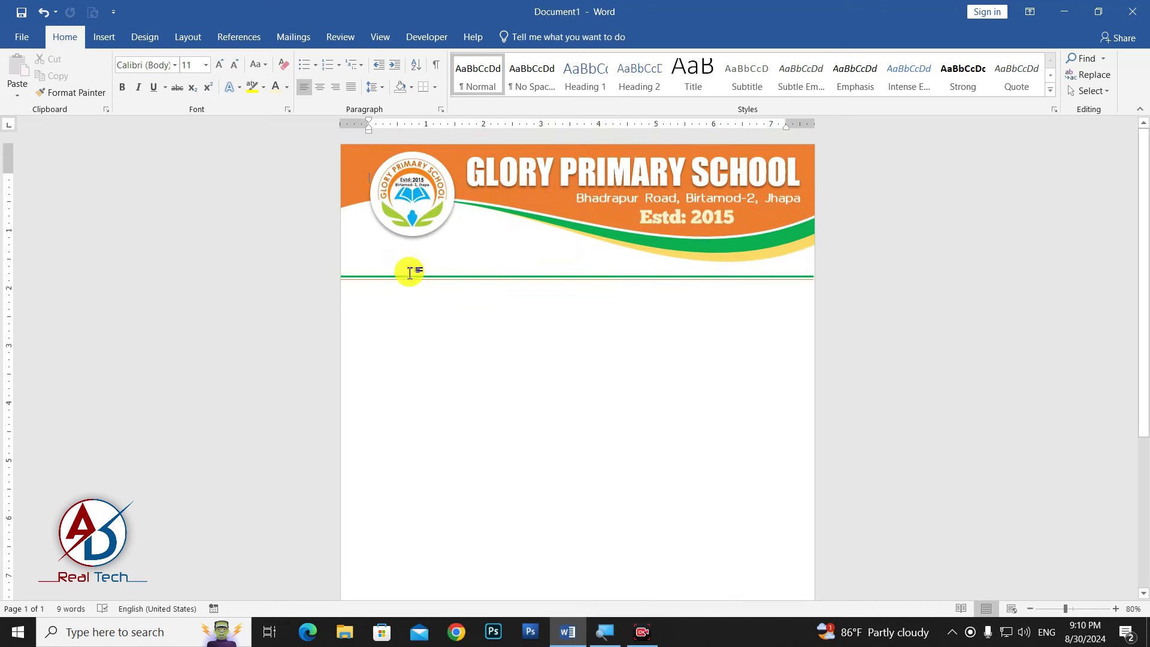
{"action": "left_click", "coordinate": [112, 43]}
{"action": "left_click", "coordinate": [897, 75]}
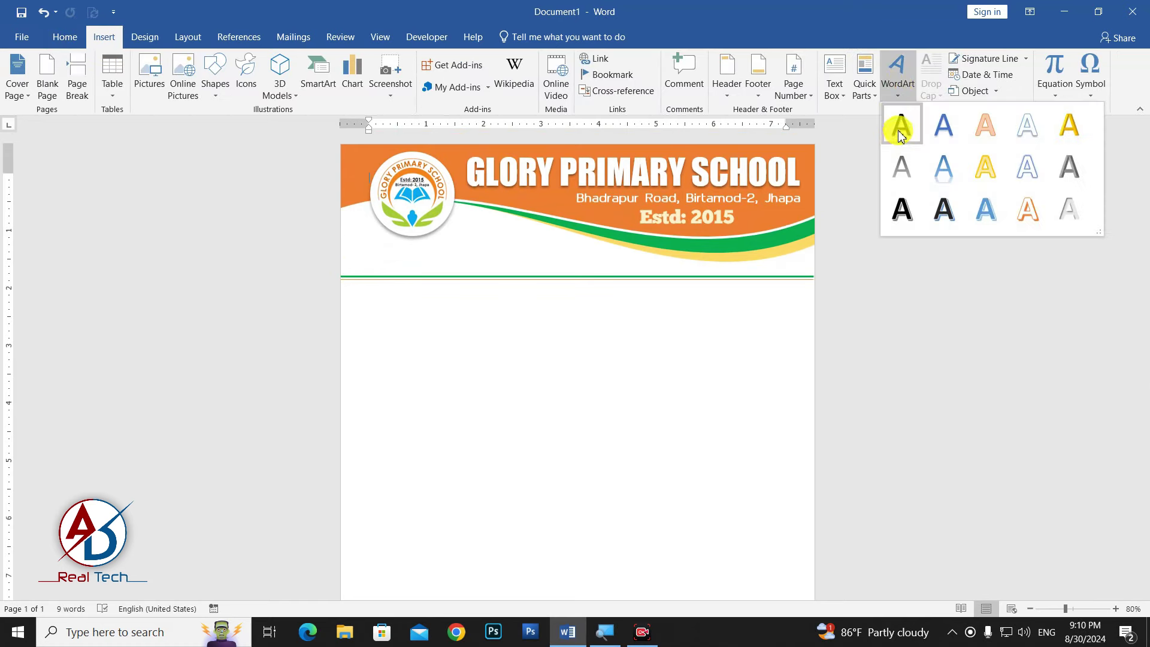
{"action": "left_click", "coordinate": [899, 135]}
{"action": "left_click", "coordinate": [74, 39]}
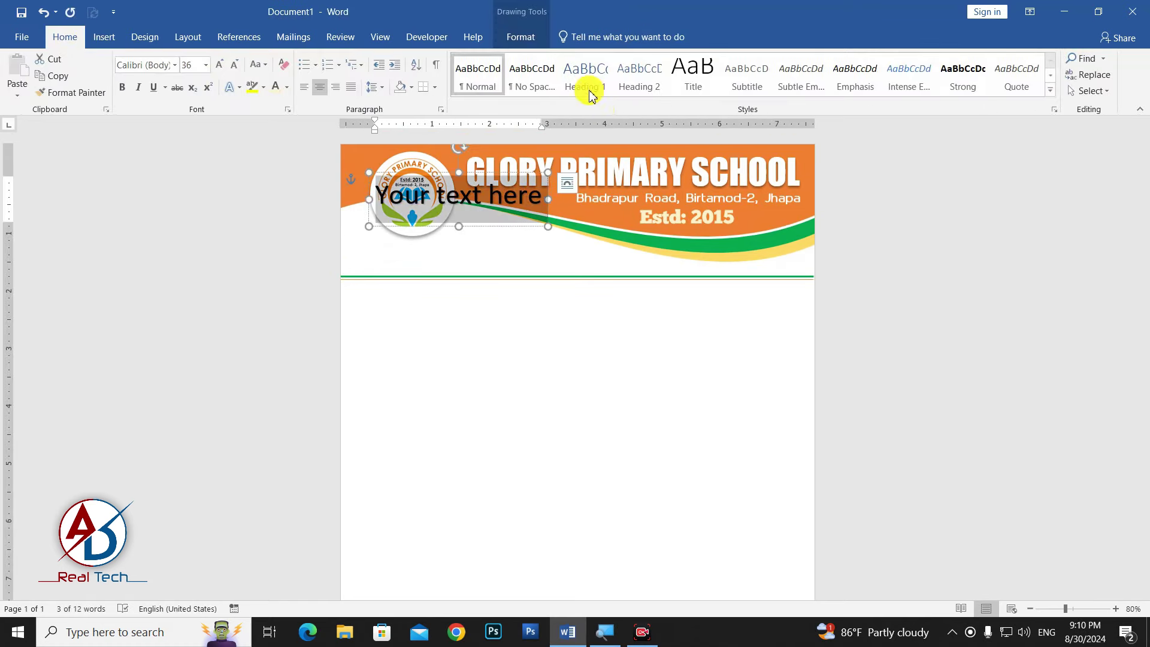
{"action": "left_click", "coordinate": [531, 76]}
{"action": "left_click_drag", "start_coordinate": [411, 190], "coordinate": [390, 264]}
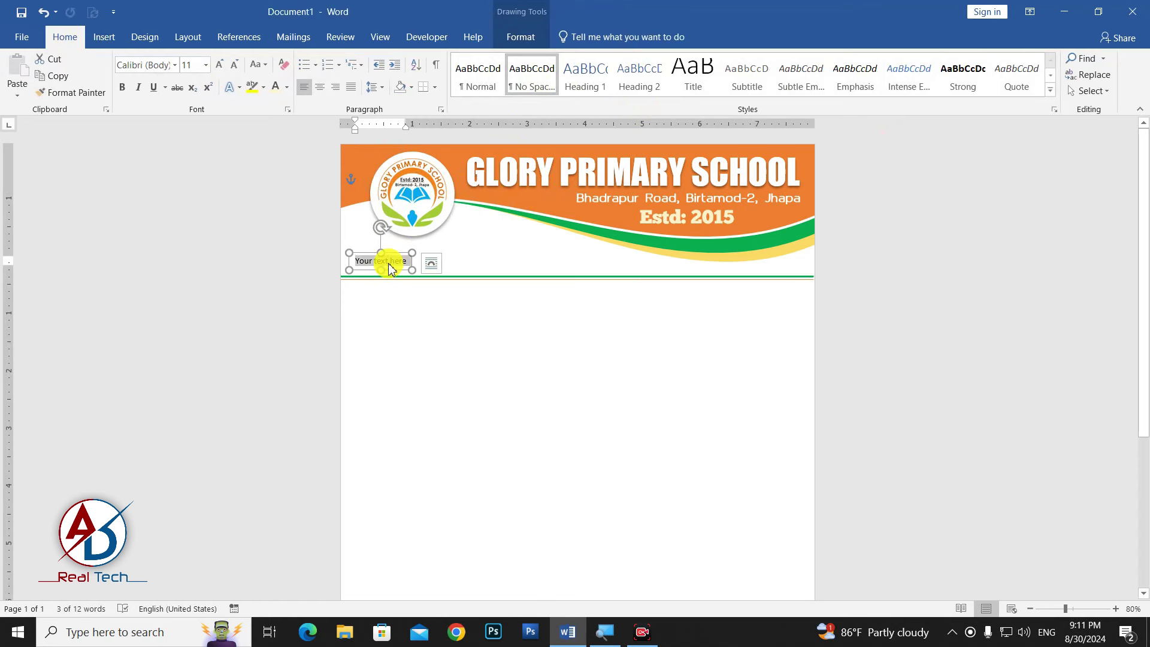
Step: Enter 'Ref No.' in the box and enlarge it to 14 pt
{"action": "type", "text": "Ref No."}
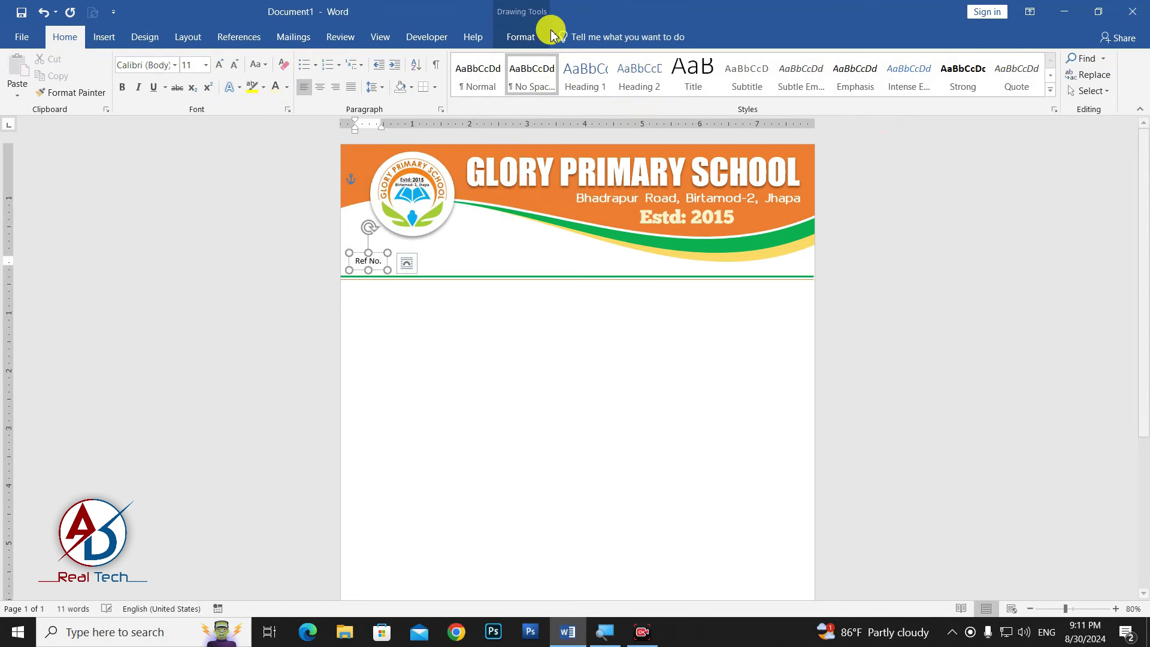
{"action": "key", "text": "ctrl+a"}
{"action": "left_click", "coordinate": [220, 67]}
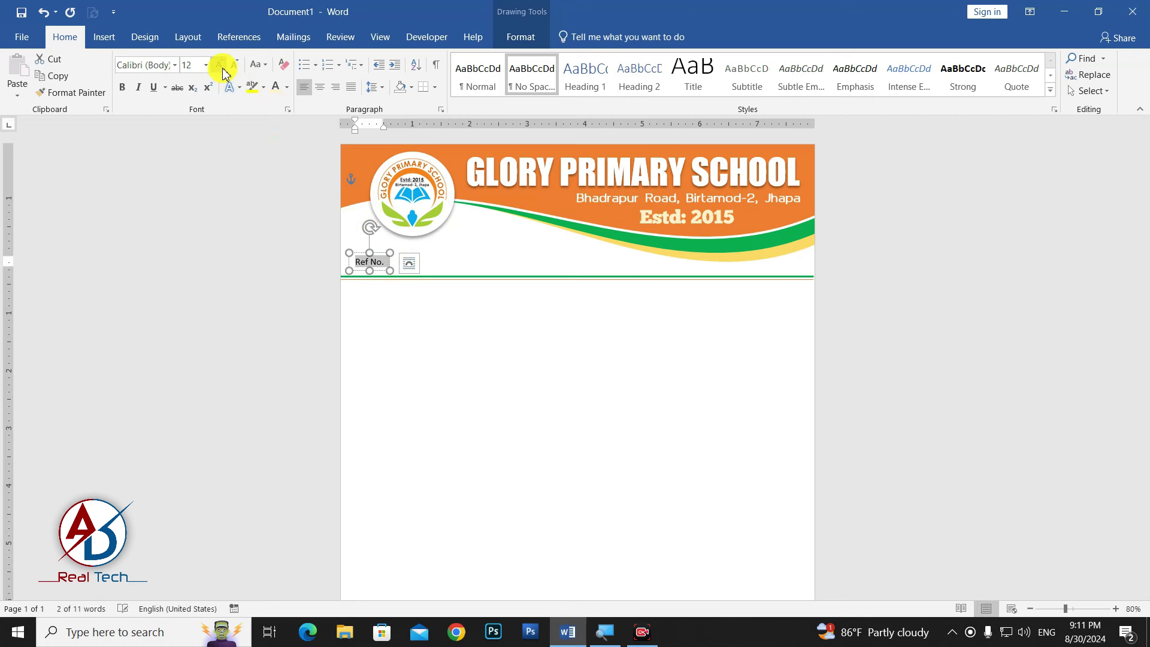
{"action": "left_click", "coordinate": [221, 67]}
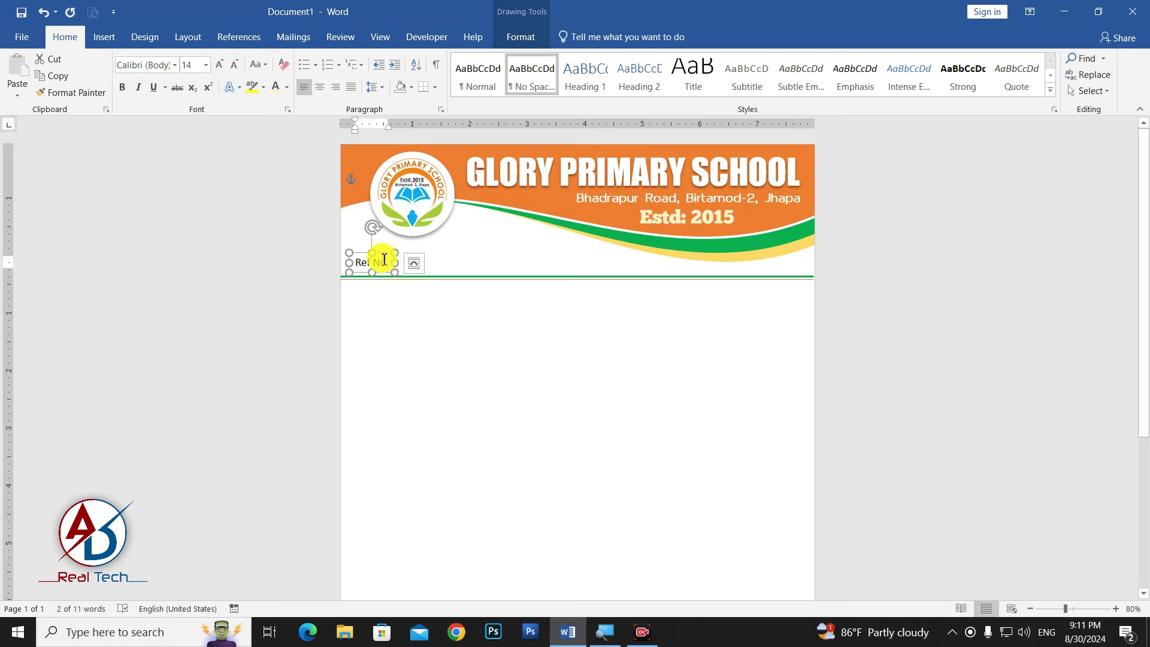
Step: Copy the label to the right below the lines and retype it as 'Date: _______________'
{"action": "left_click_drag", "start_coordinate": [383, 261], "coordinate": [719, 295]}
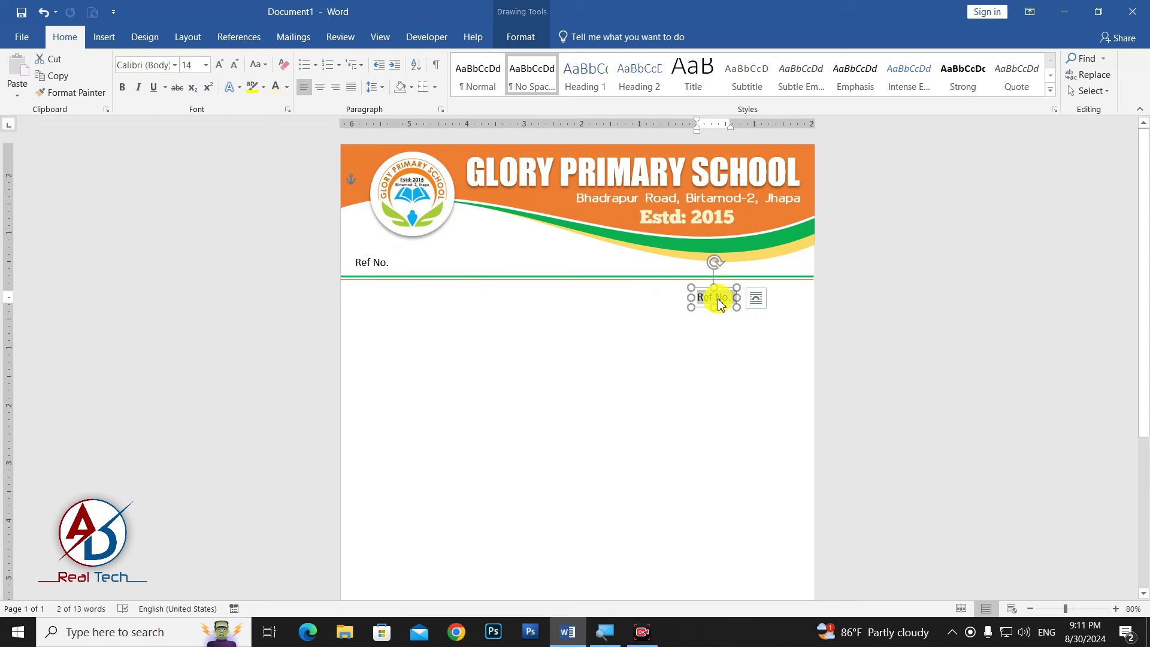
{"action": "type", "text": "Date"}
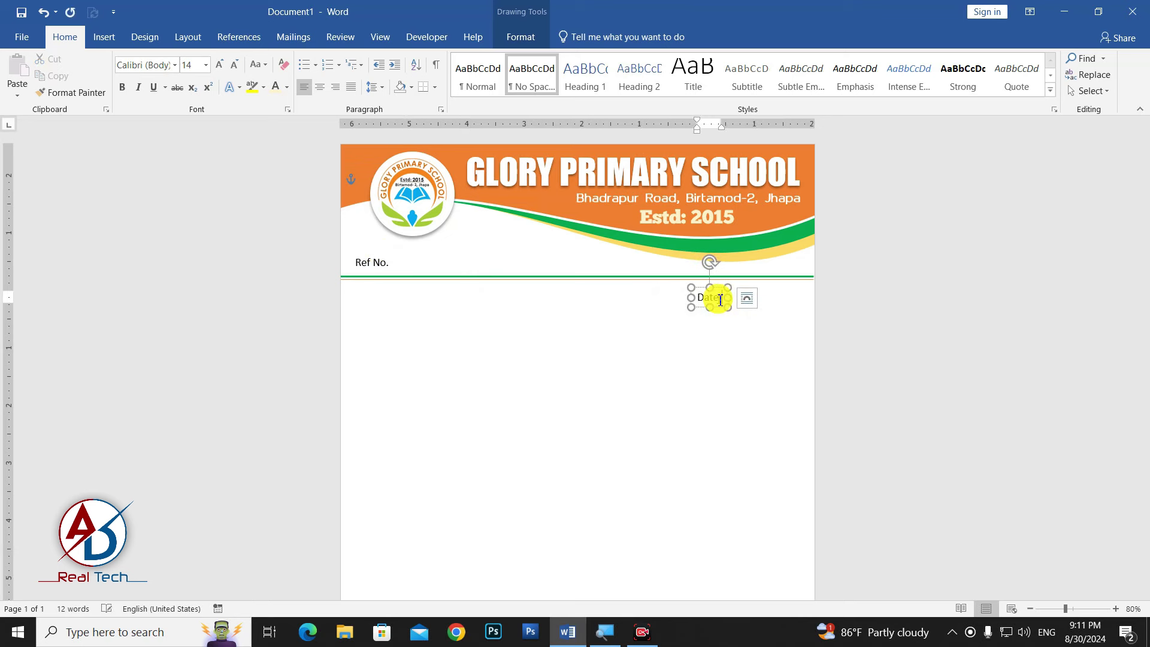
{"action": "type", "text": ": _________"}
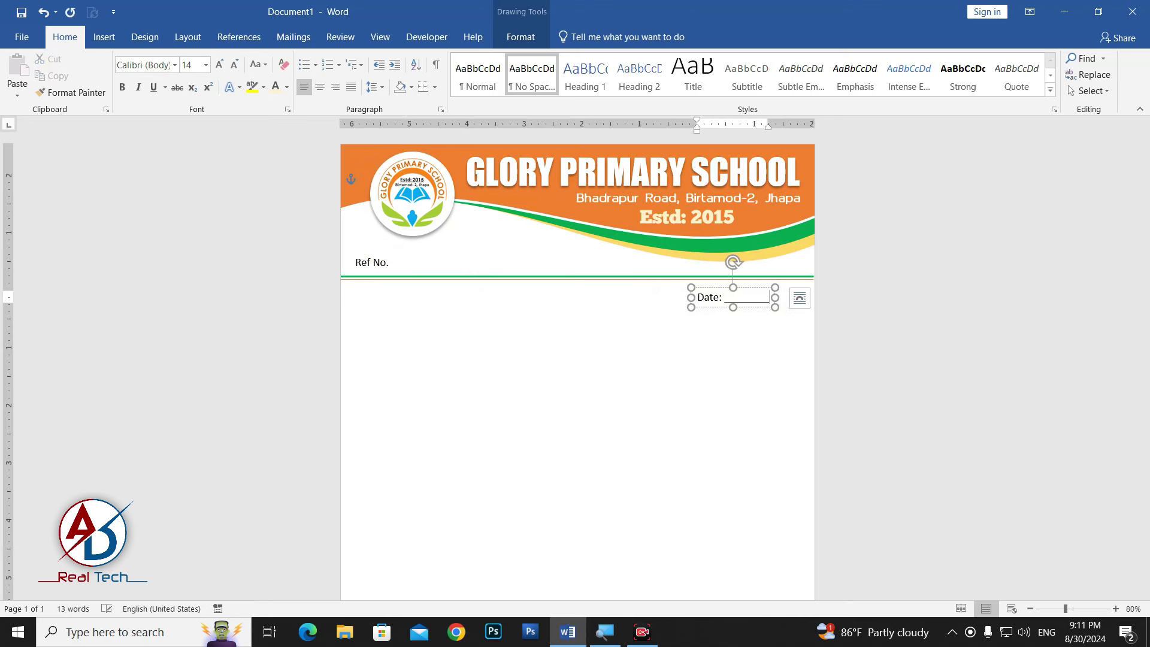
{"action": "type", "text": "_______________"}
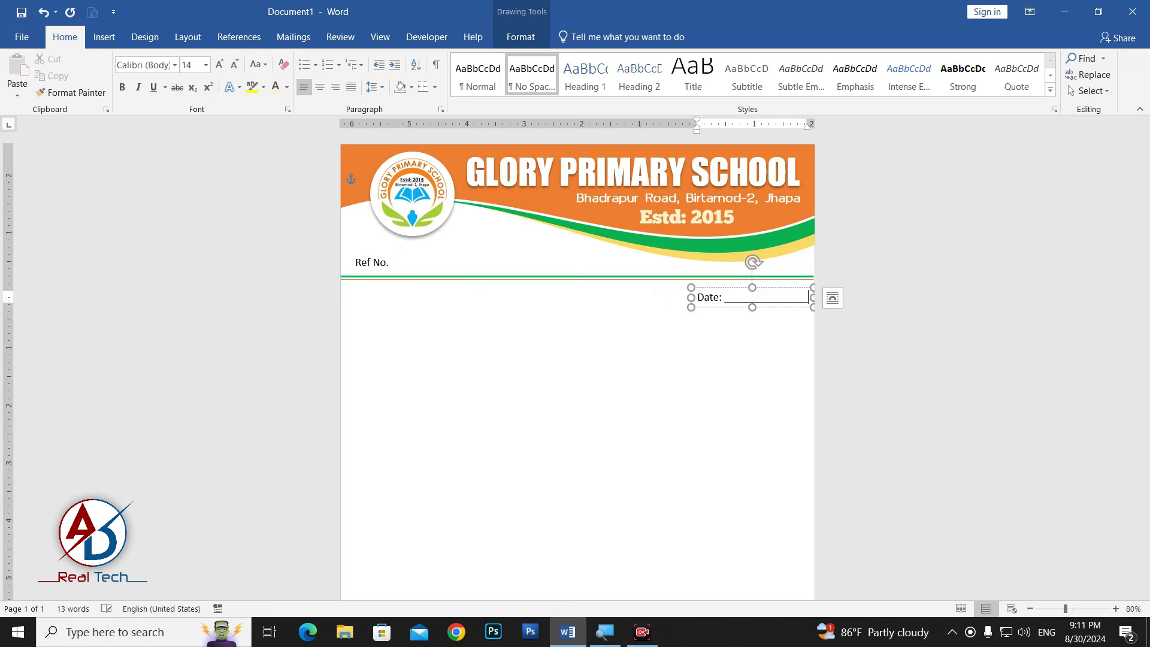
{"action": "left_click", "coordinate": [654, 285]}
{"action": "scroll", "coordinate": [725, 295], "scroll_direction": "down", "scroll_amount": 1, "text": "ctrl"}
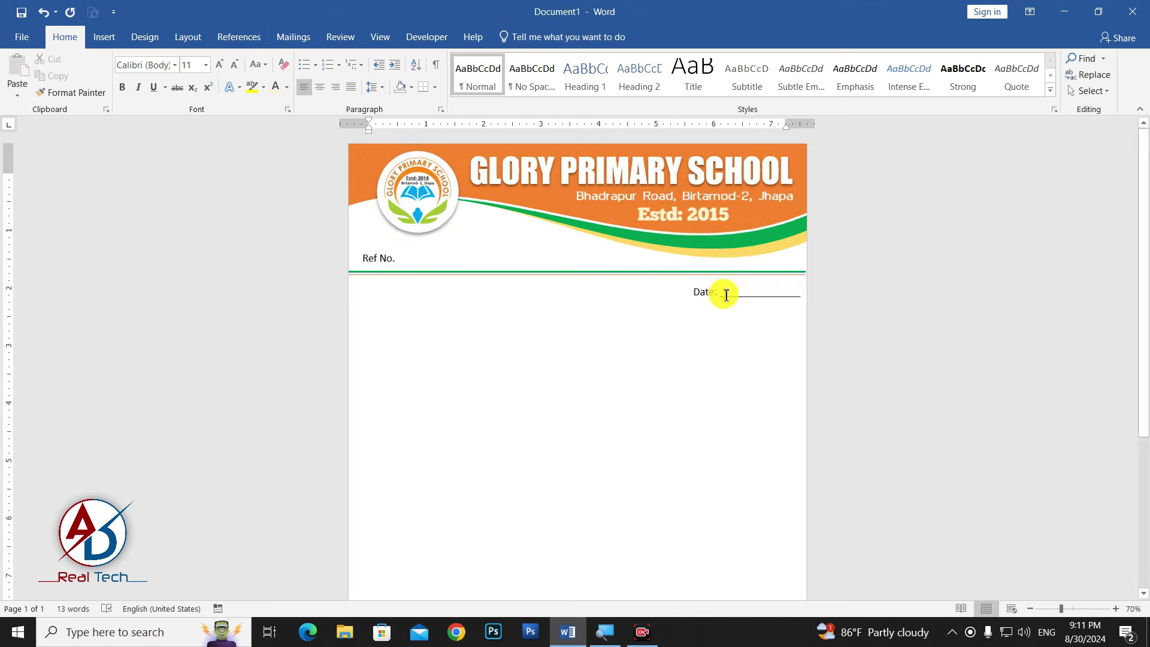
{"action": "scroll", "coordinate": [642, 293], "scroll_direction": "down", "scroll_amount": 4, "text": "ctrl"}
{"action": "scroll", "coordinate": [744, 297], "scroll_direction": "up", "scroll_amount": 1, "text": "ctrl"}
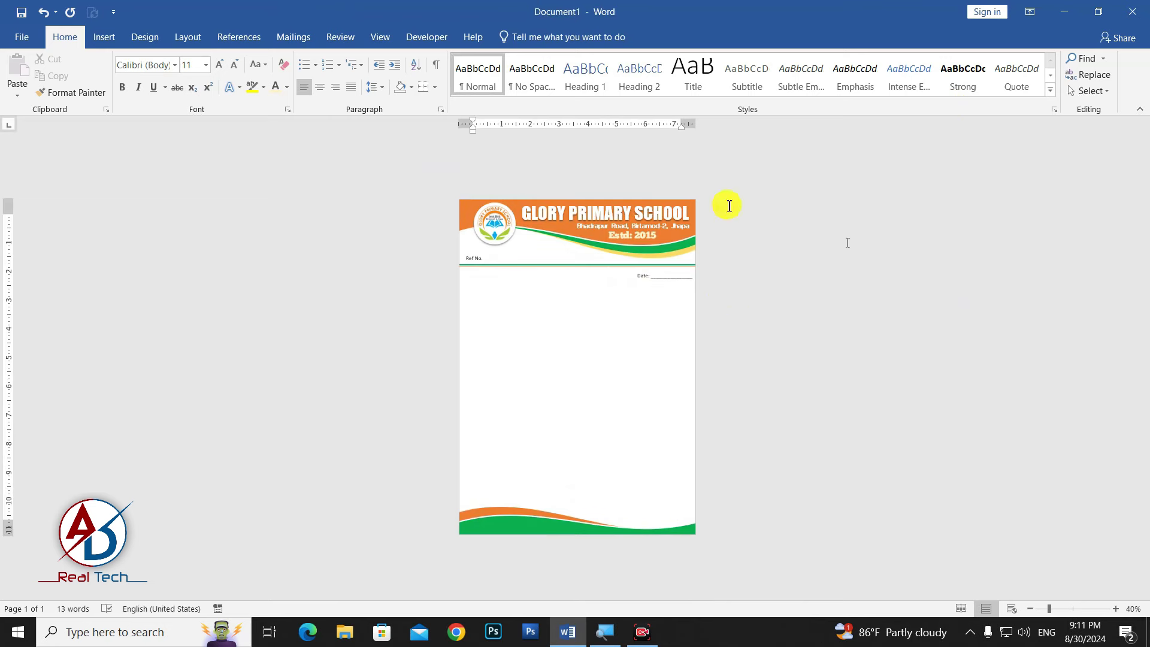
Step: Draw a square rectangle shape on the page below the header
{"action": "left_click", "coordinate": [105, 38]}
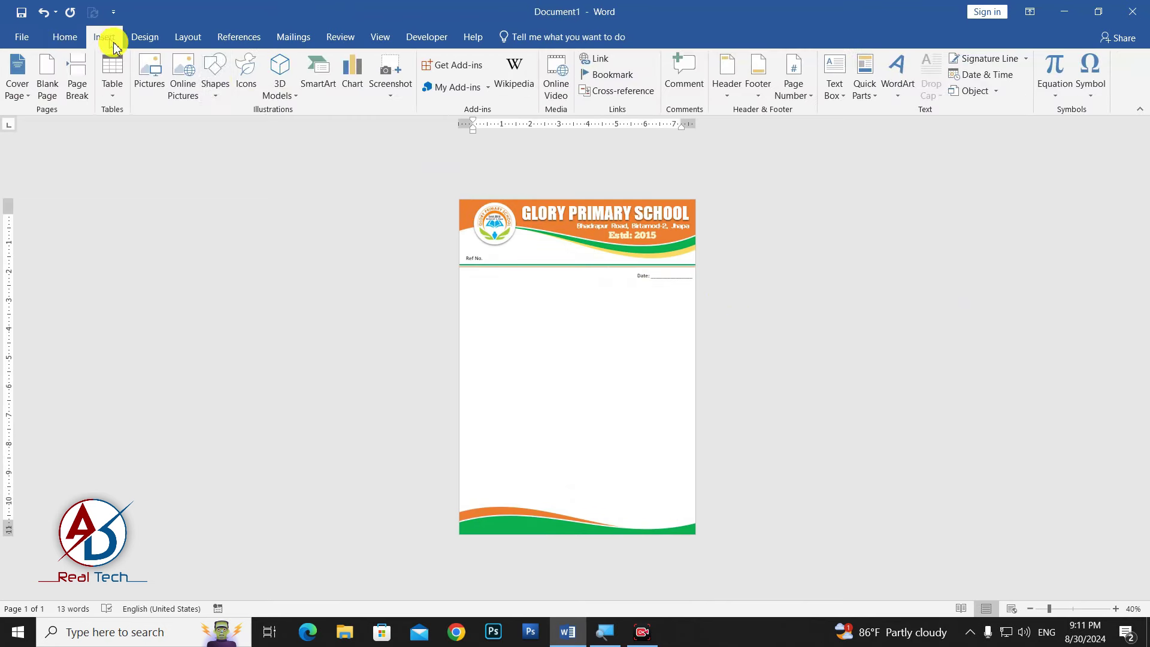
{"action": "left_click", "coordinate": [217, 83]}
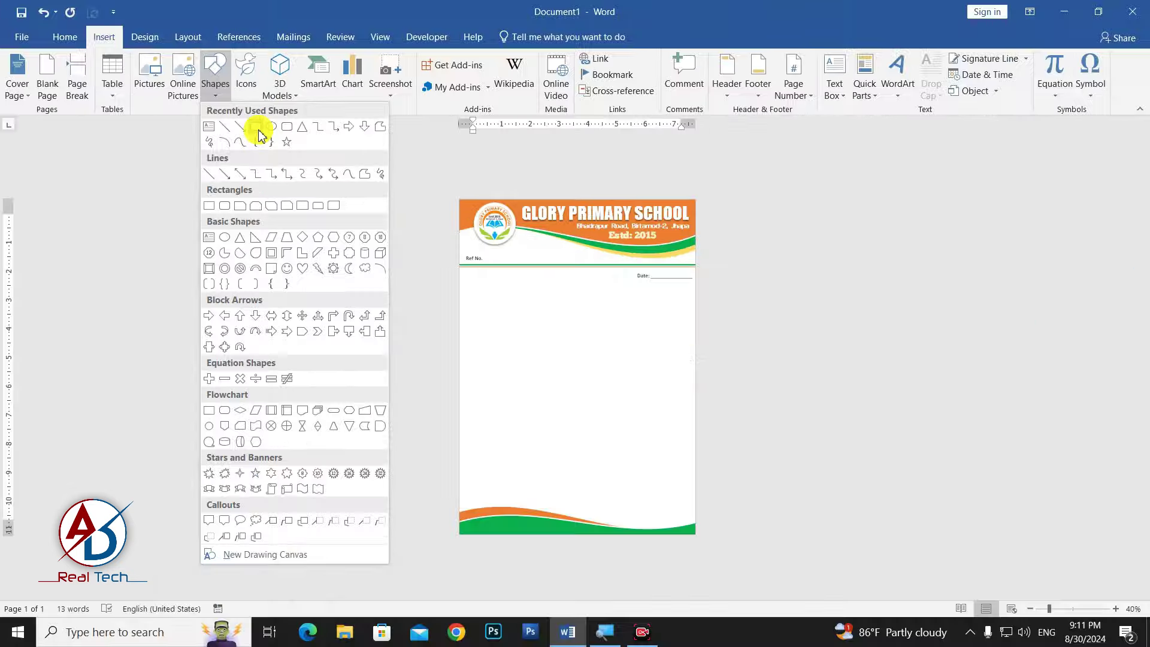
{"action": "left_click", "coordinate": [257, 128]}
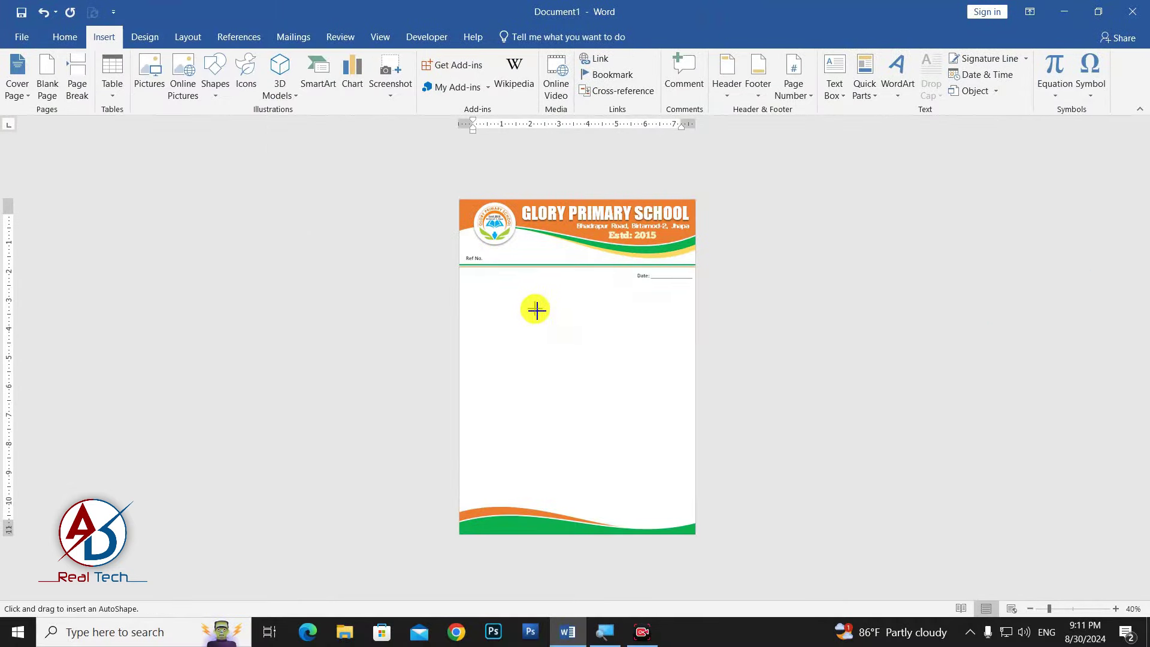
{"action": "left_click_drag", "start_coordinate": [534, 309], "coordinate": [634, 408]}
Step: Give the square a picture fill using the school logo image file
{"action": "right_click", "coordinate": [603, 377]}
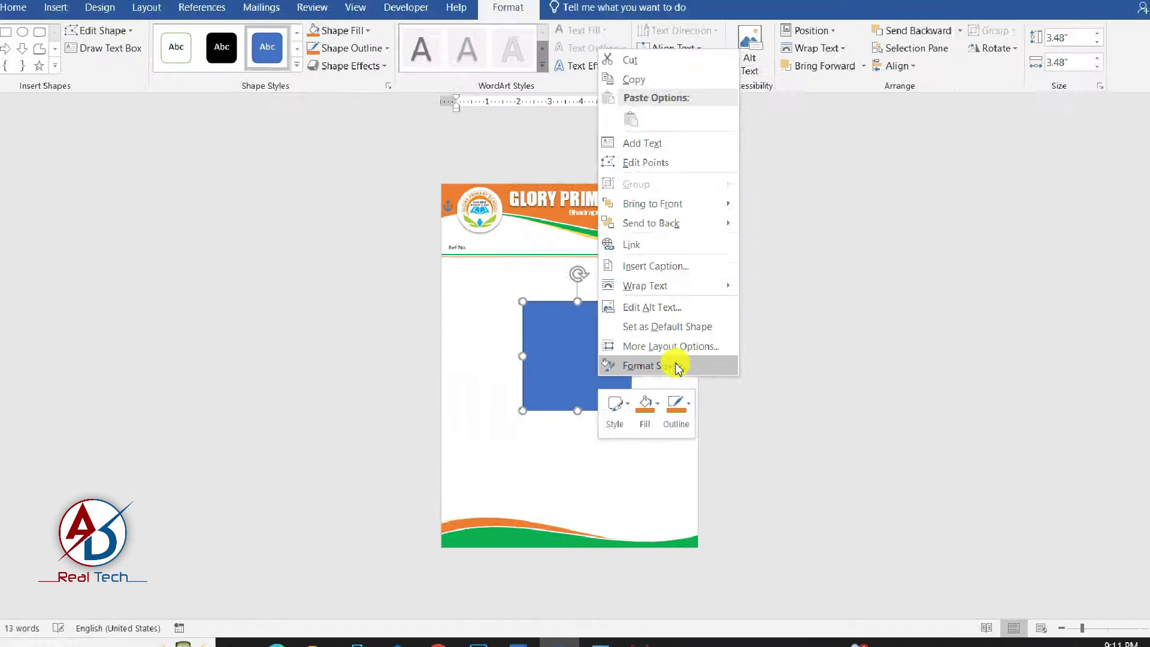
{"action": "left_click", "coordinate": [675, 367]}
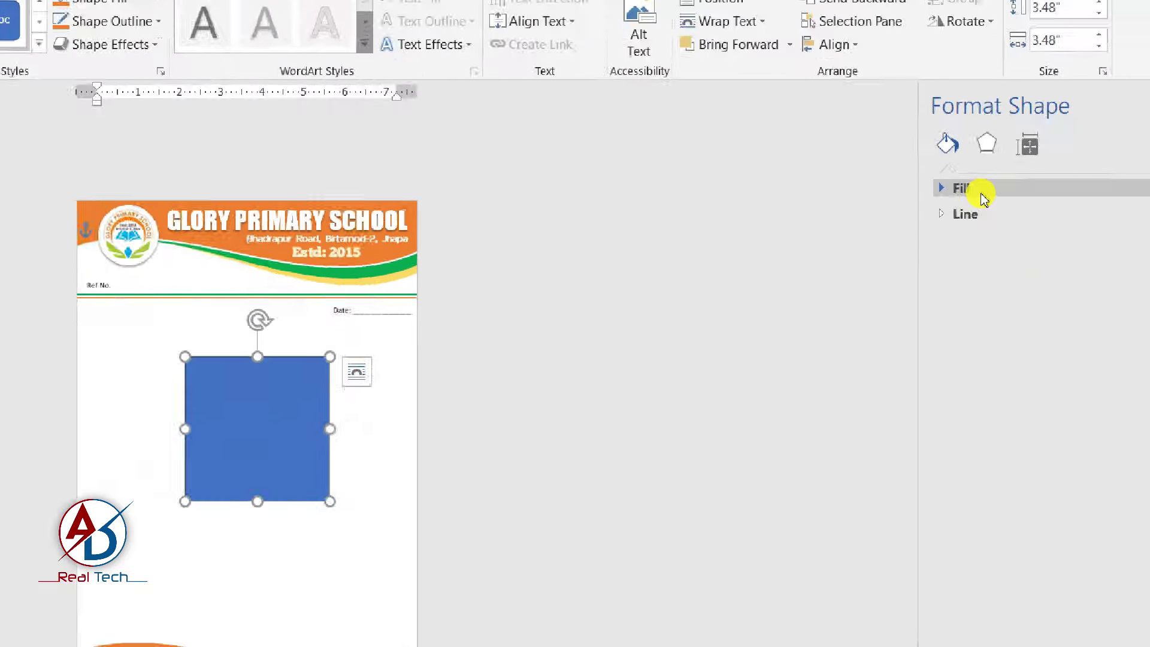
{"action": "left_click", "coordinate": [980, 192]}
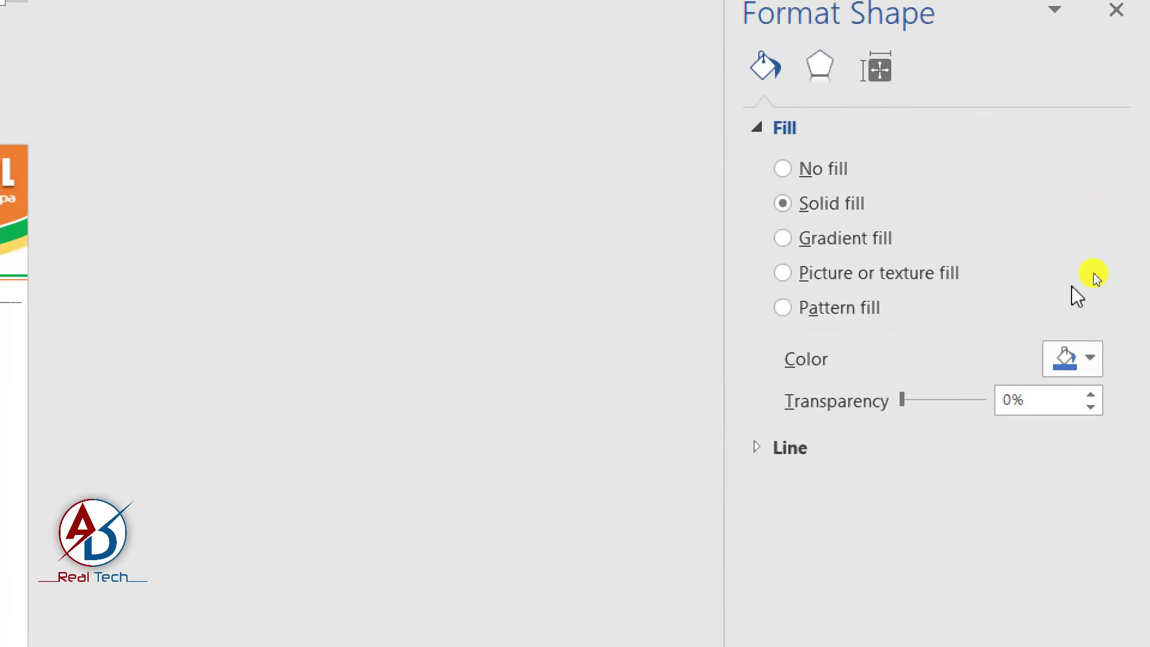
{"action": "left_click", "coordinate": [820, 275]}
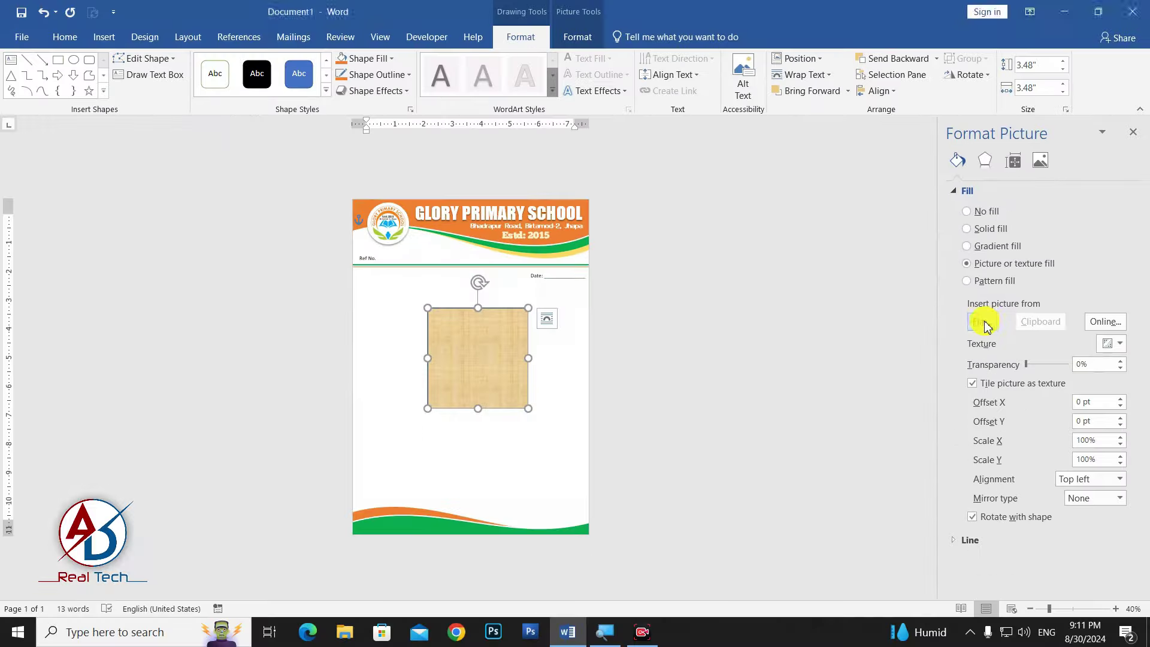
{"action": "left_click", "coordinate": [982, 322]}
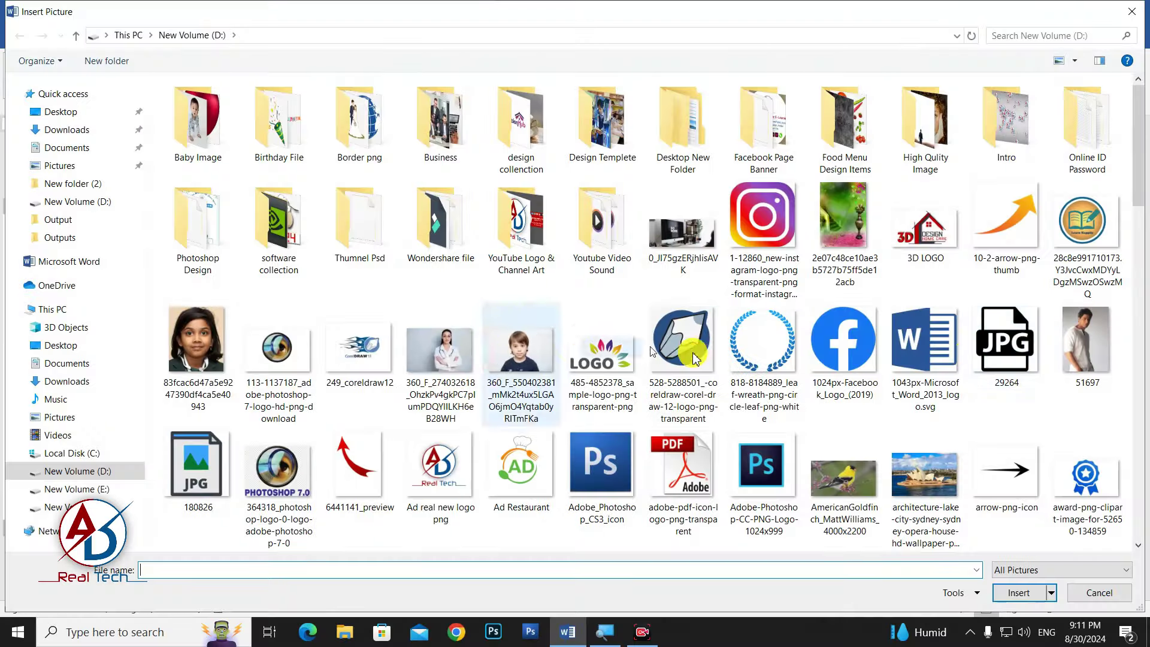
{"action": "scroll", "coordinate": [698, 359], "scroll_direction": "down", "scroll_amount": 5}
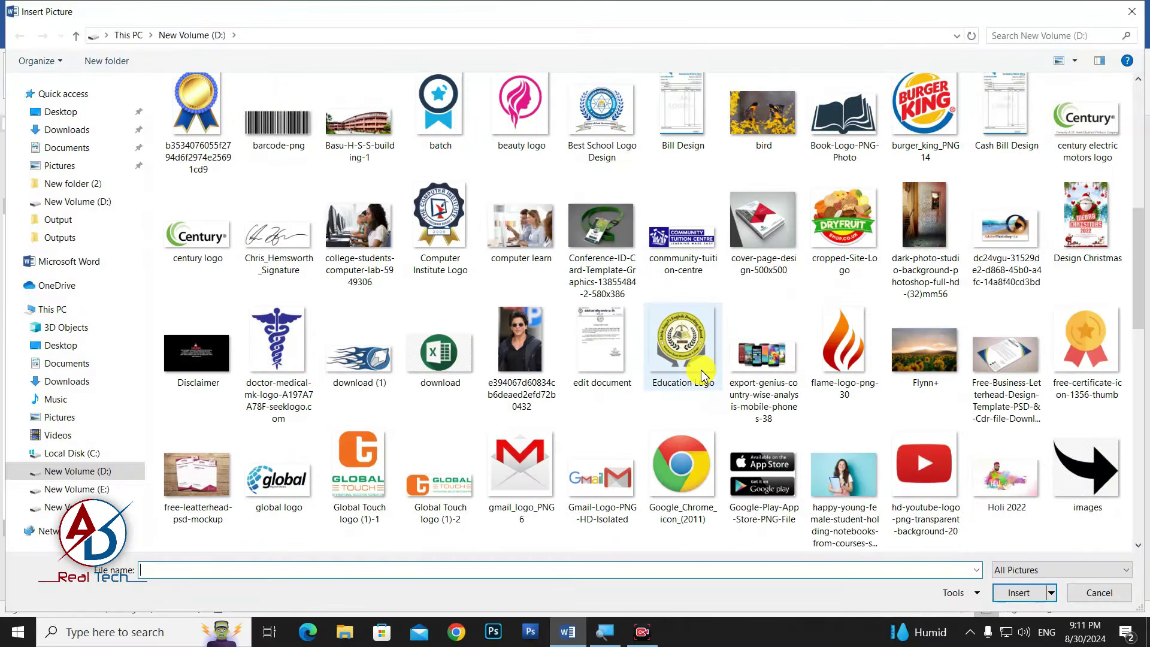
{"action": "scroll", "coordinate": [698, 368], "scroll_direction": "down", "scroll_amount": 5}
{"action": "scroll", "coordinate": [704, 374], "scroll_direction": "down", "scroll_amount": 3}
{"action": "left_click", "coordinate": [742, 150]}
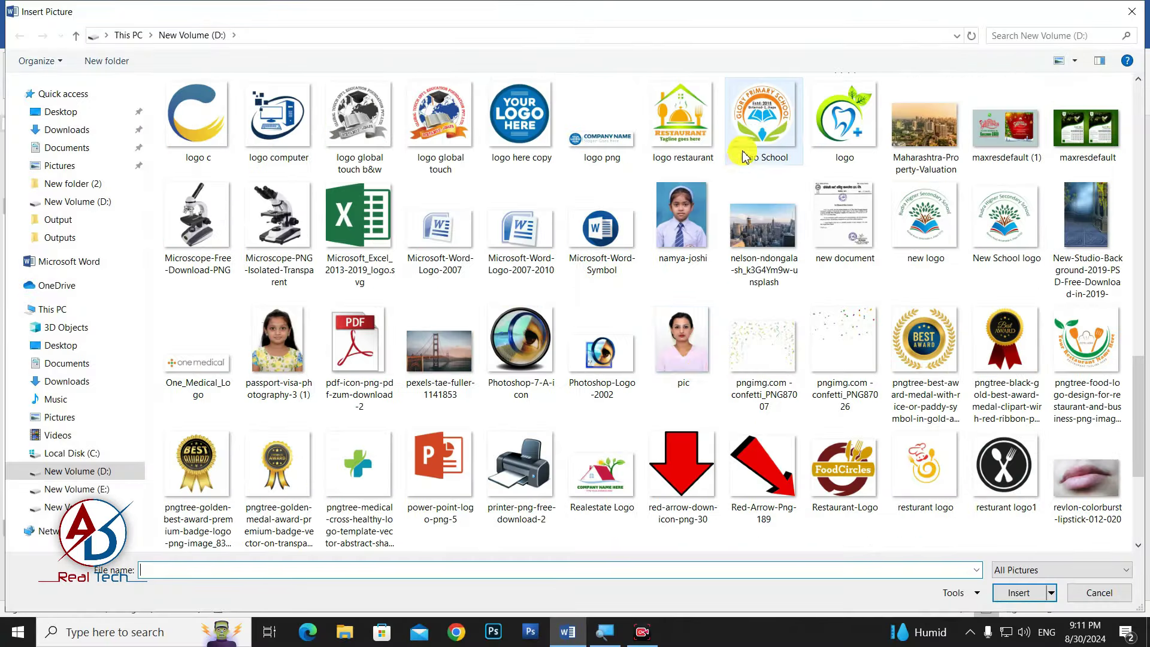
{"action": "left_click", "coordinate": [1017, 592]}
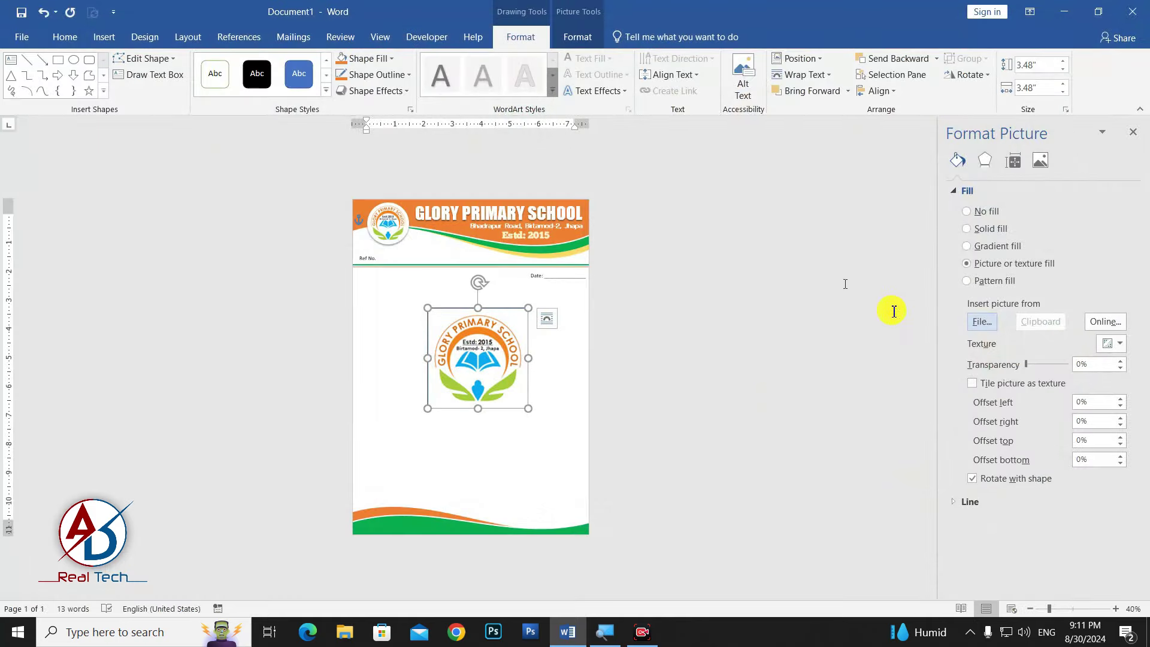
Step: Remove the logo's outline and add an Offset: Bottom shadow
{"action": "left_click", "coordinate": [377, 75]}
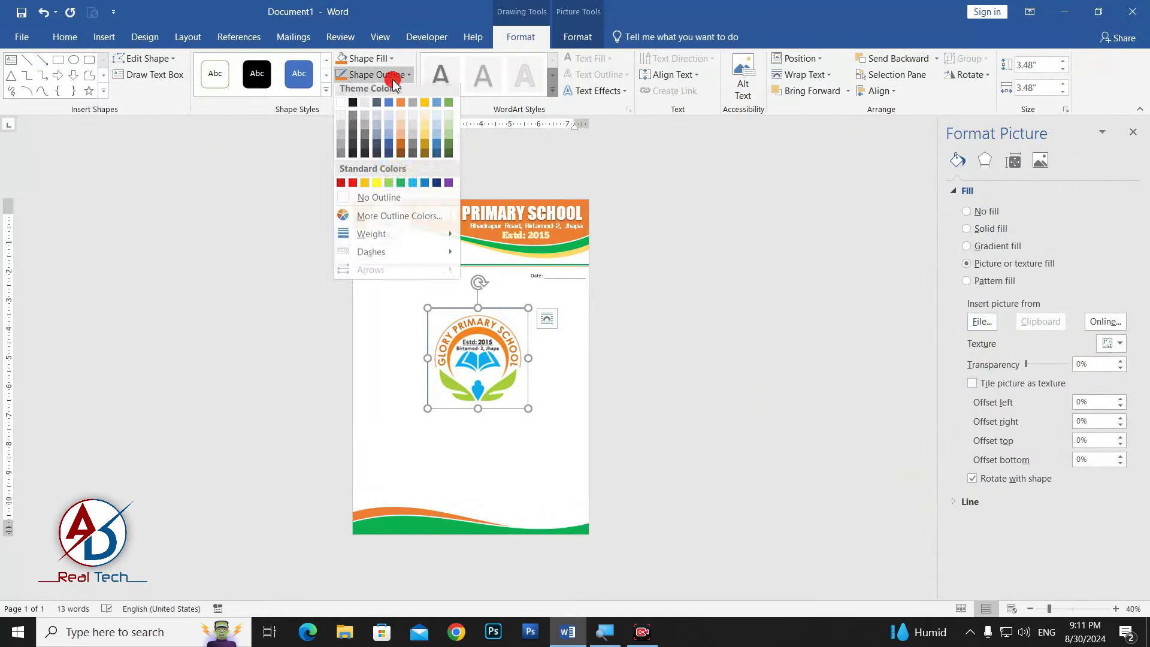
{"action": "left_click", "coordinate": [359, 196]}
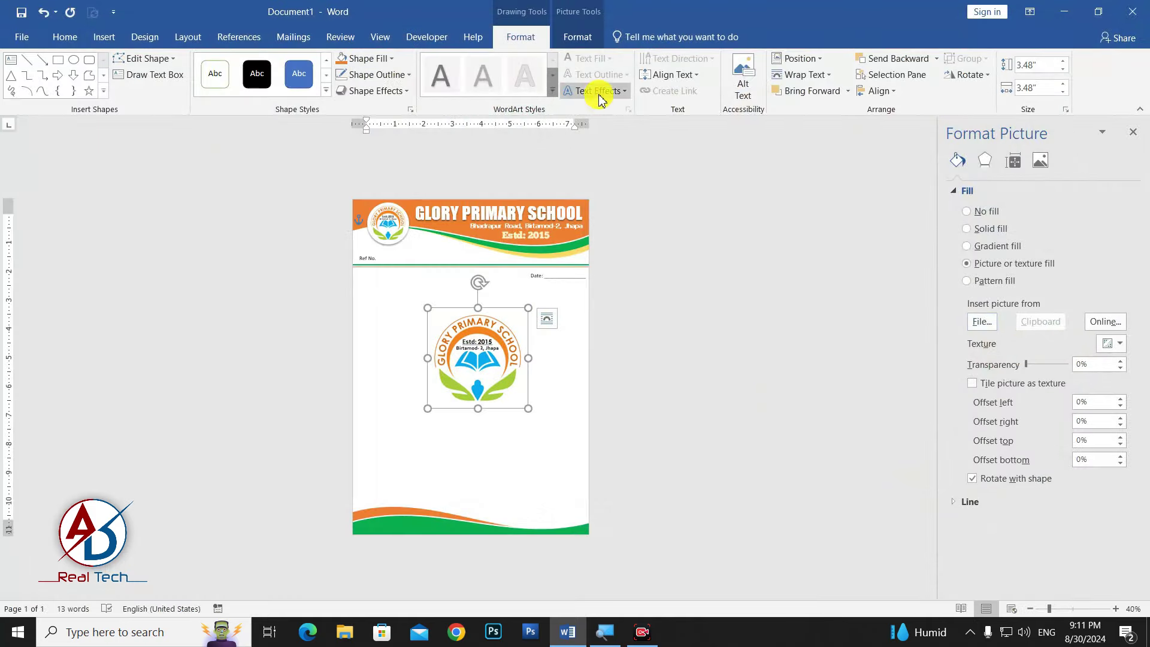
{"action": "left_click", "coordinate": [376, 90]}
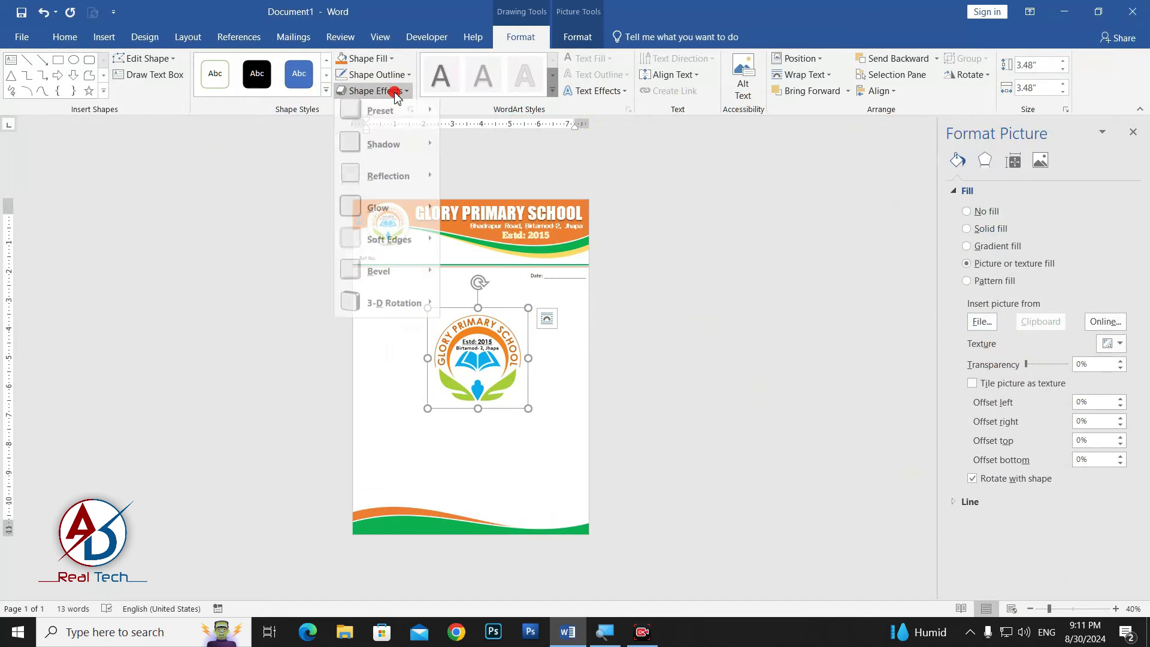
{"action": "left_click", "coordinate": [611, 91]}
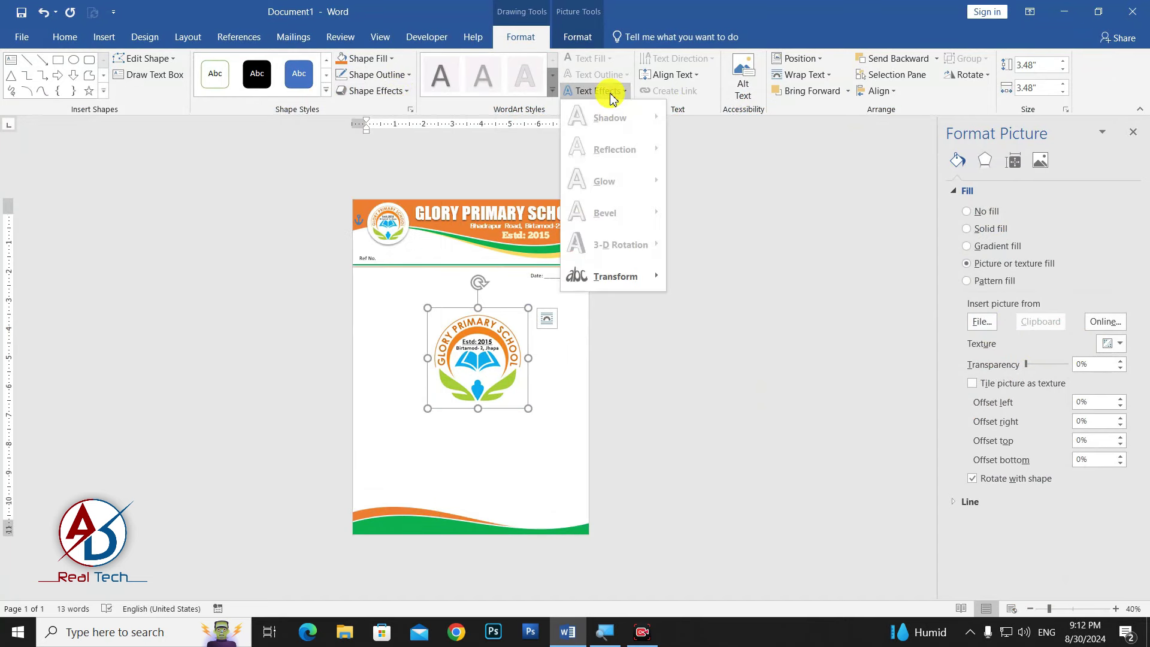
{"action": "left_click", "coordinate": [390, 93]}
{"action": "mouse_move", "coordinate": [384, 151]}
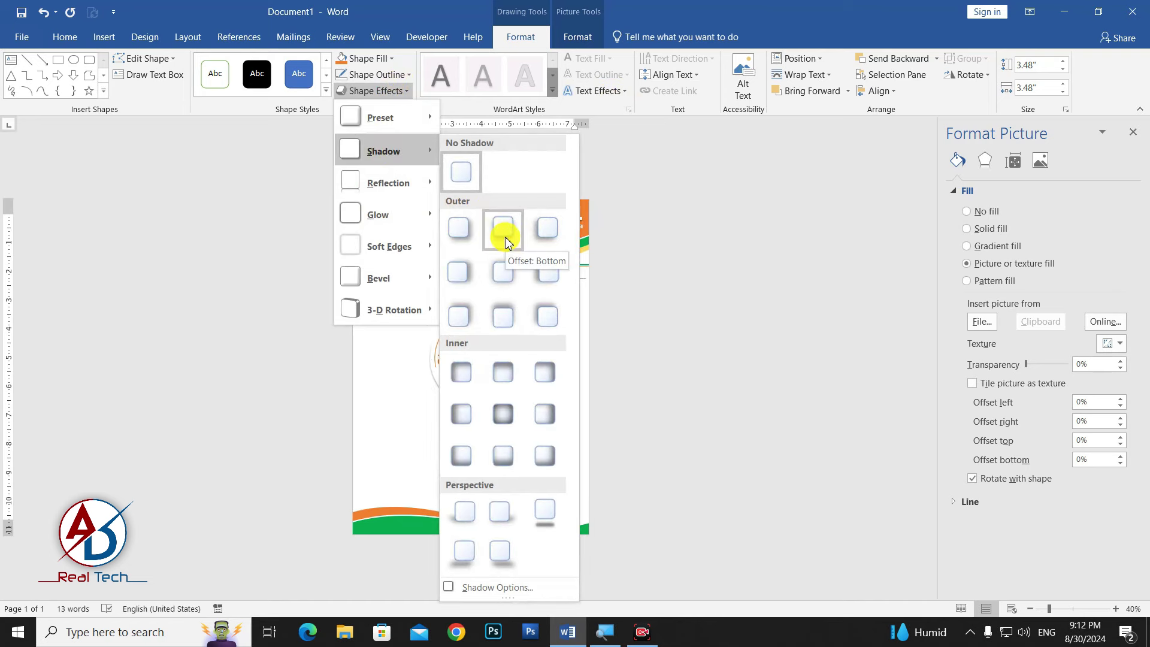
{"action": "left_click", "coordinate": [505, 241]}
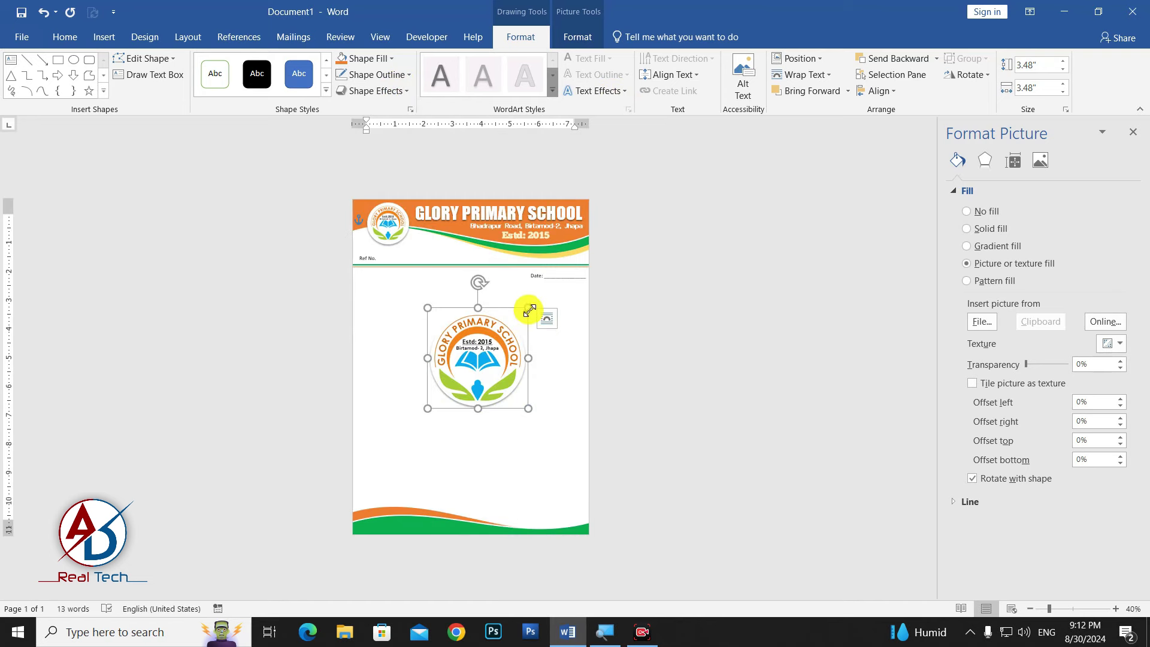
Step: Enlarge the logo to 4.29 inches and apply Align Center and Align Middle
{"action": "mouse_move", "coordinate": [530, 309]}
{"action": "left_mouse_down"}
{"action": "mouse_move", "coordinate": [550, 285]}
{"action": "mouse_move", "coordinate": [524, 307]}
{"action": "left_mouse_up"}
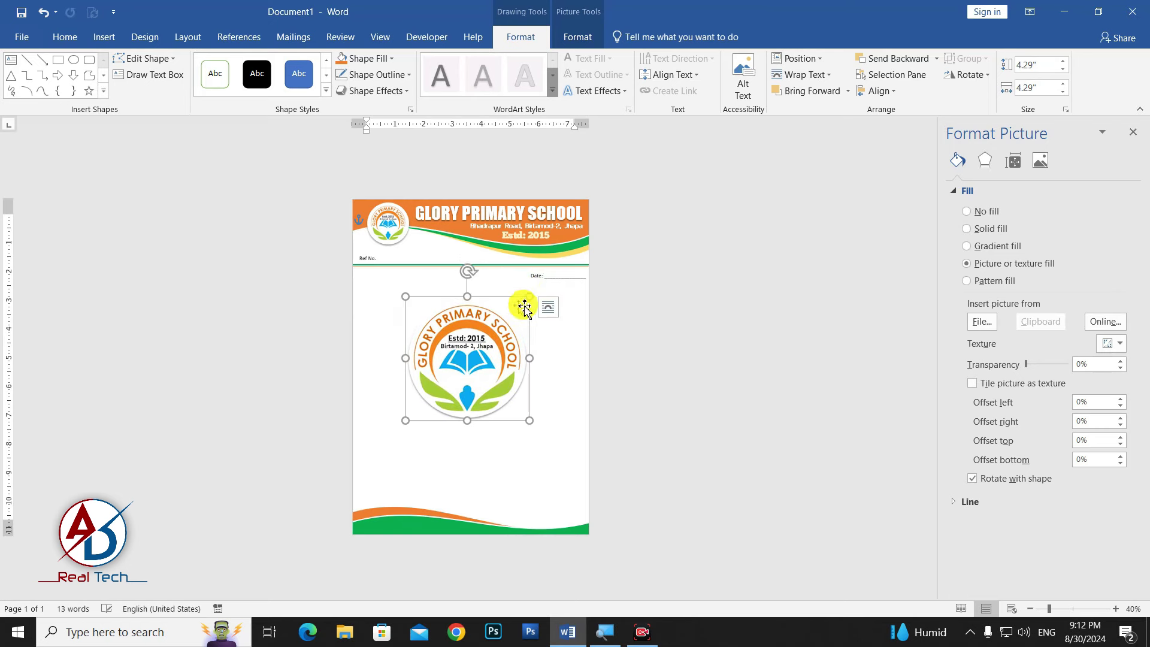
{"action": "left_click", "coordinate": [877, 90]}
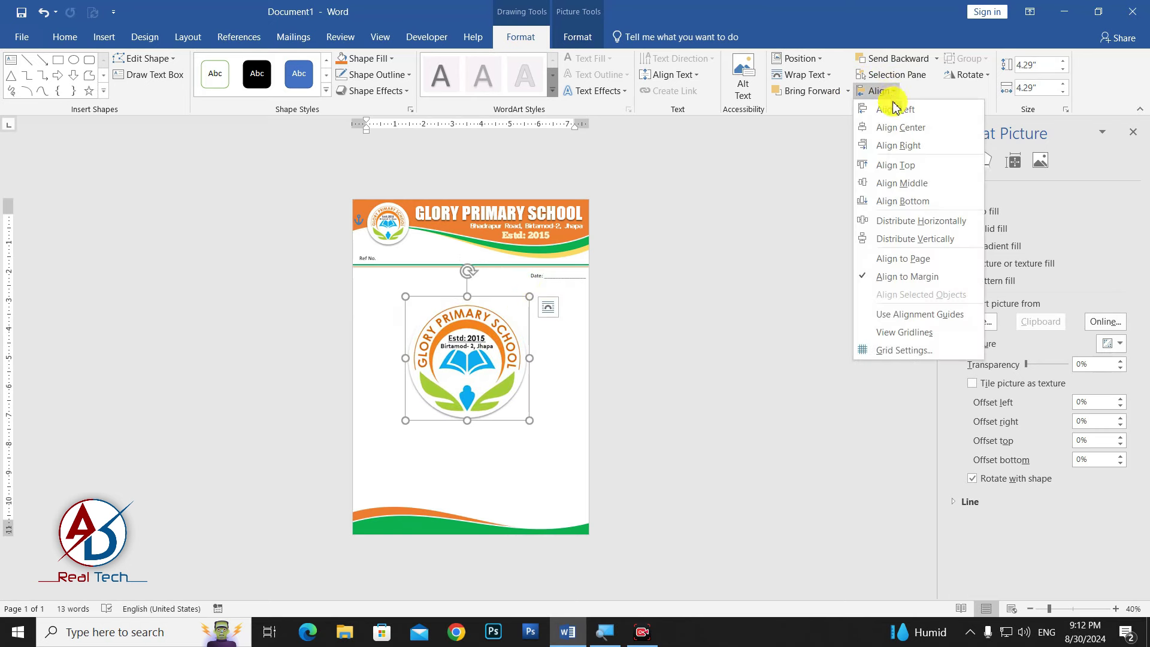
{"action": "left_click", "coordinate": [907, 130]}
{"action": "left_click", "coordinate": [877, 90]}
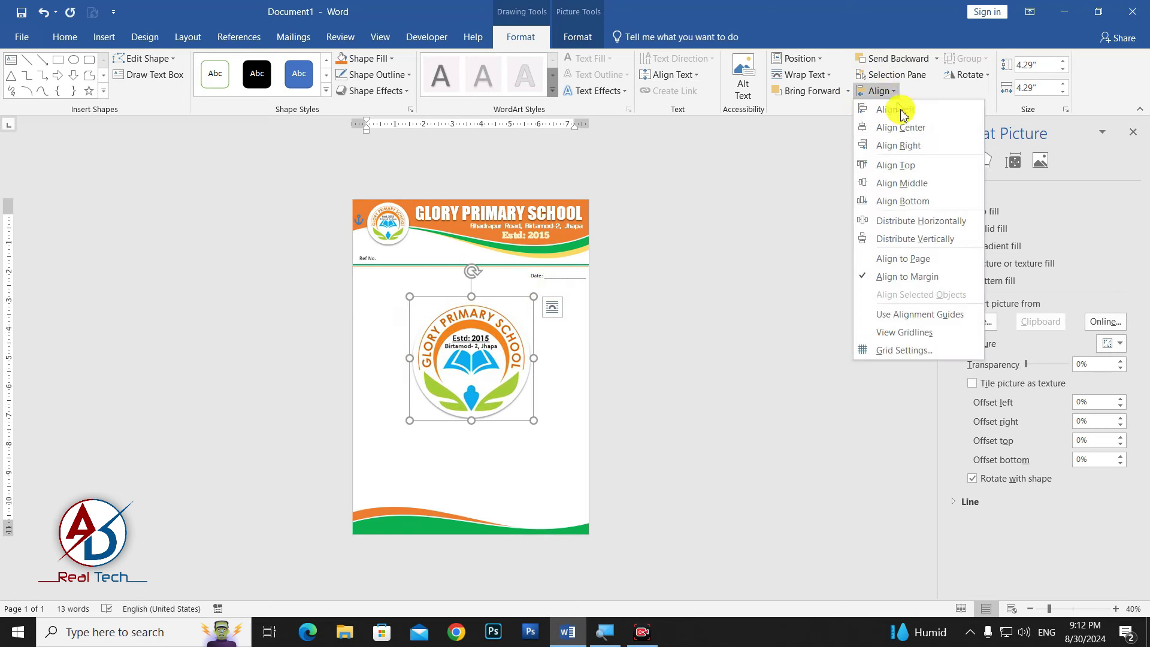
{"action": "left_click", "coordinate": [900, 183]}
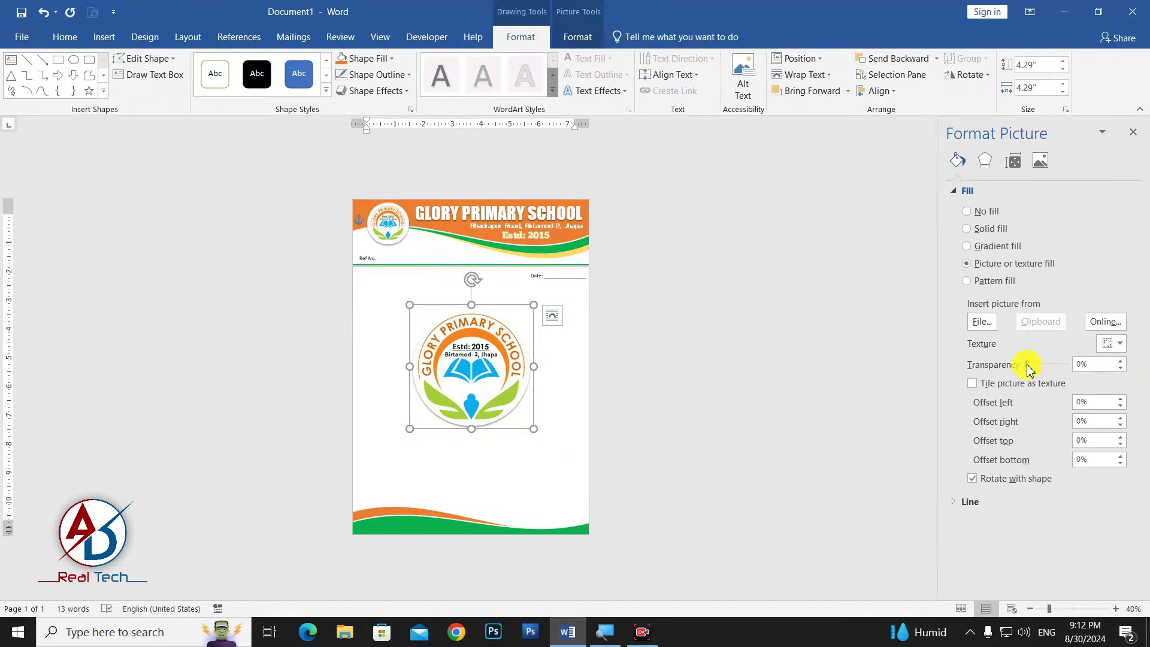
Step: Raise the logo's fill transparency to 93% so it reads as a faint watermark
{"action": "left_click_drag", "start_coordinate": [1026, 364], "coordinate": [1071, 377]}
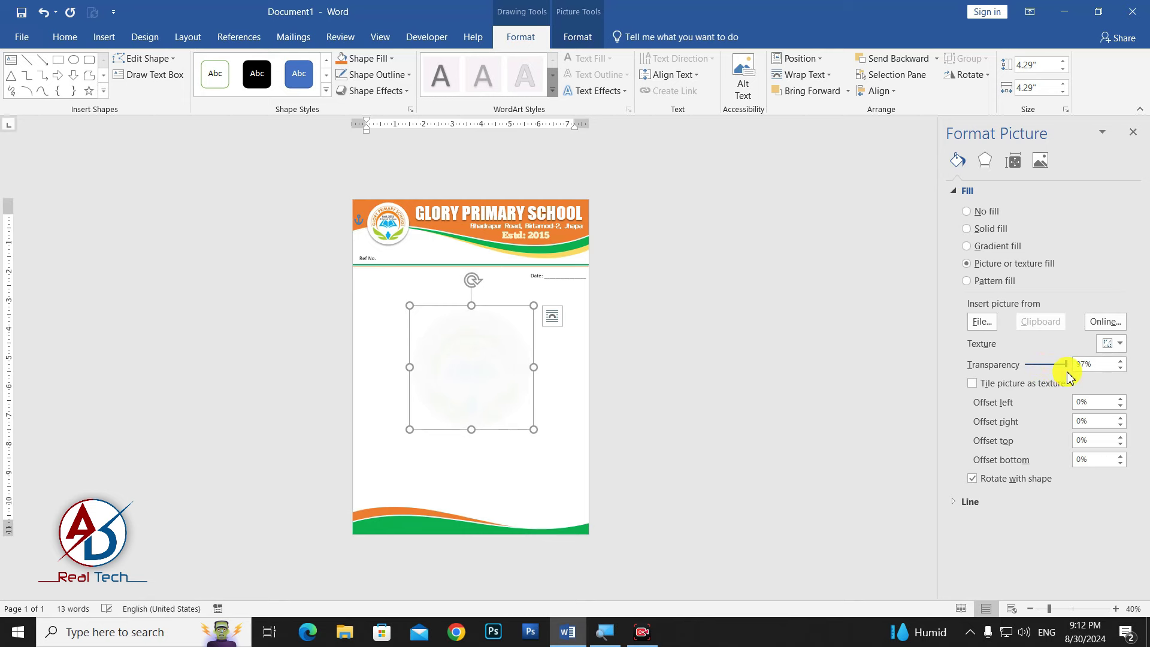
{"action": "left_click", "coordinate": [629, 377]}
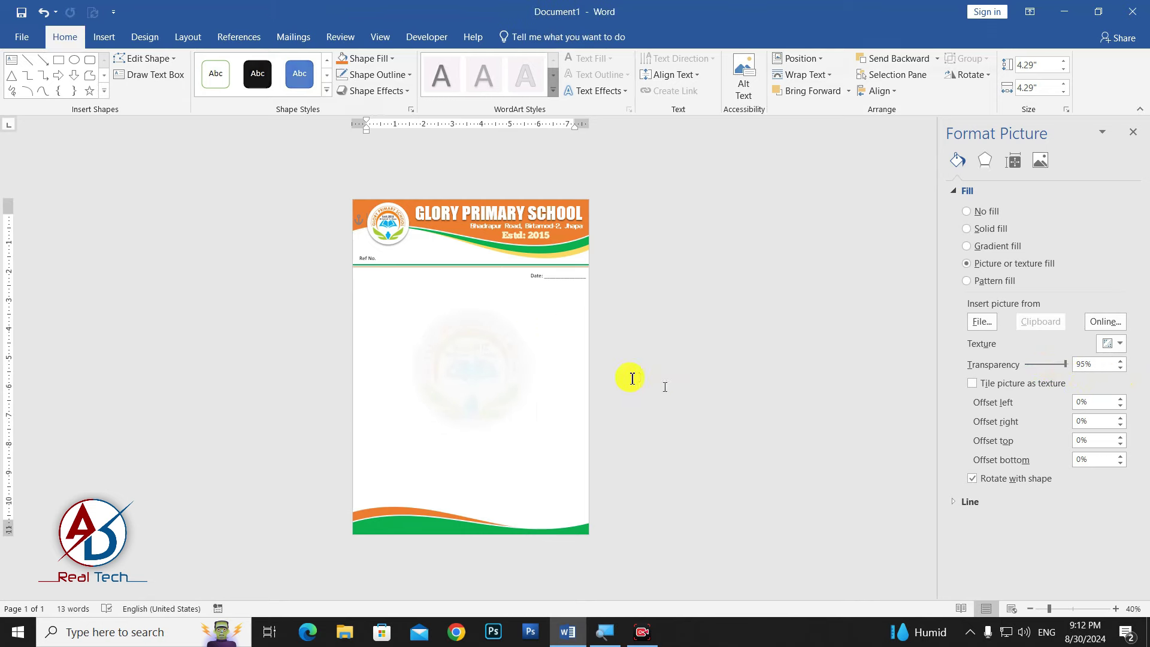
{"action": "left_click", "coordinate": [473, 379]}
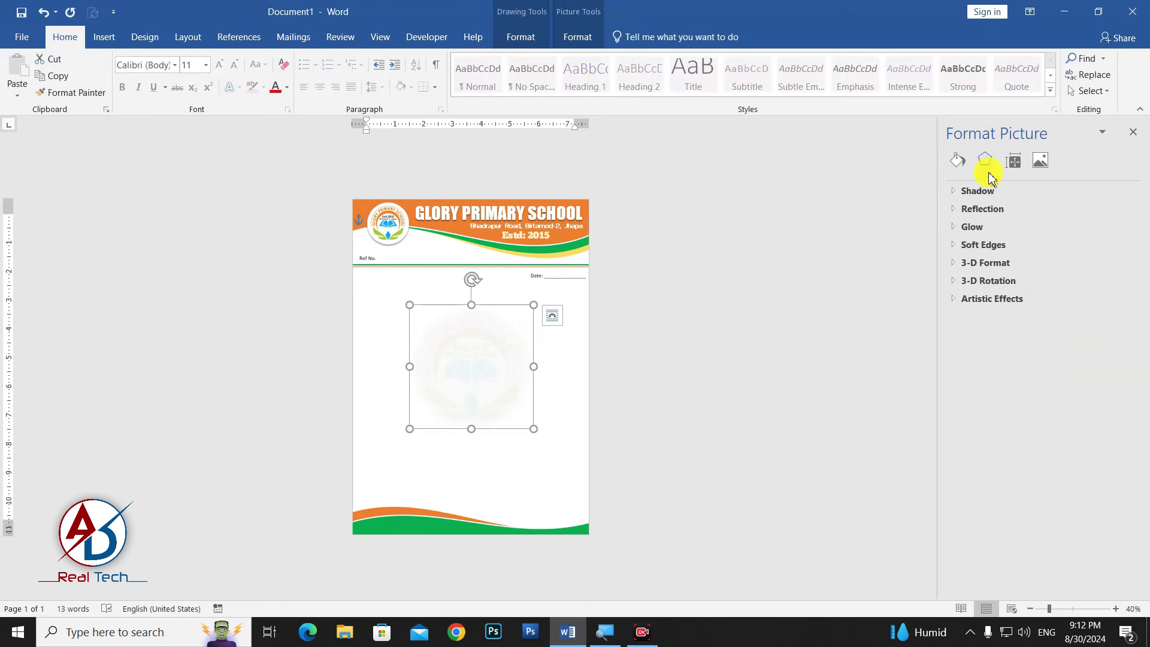
{"action": "left_click", "coordinate": [960, 163]}
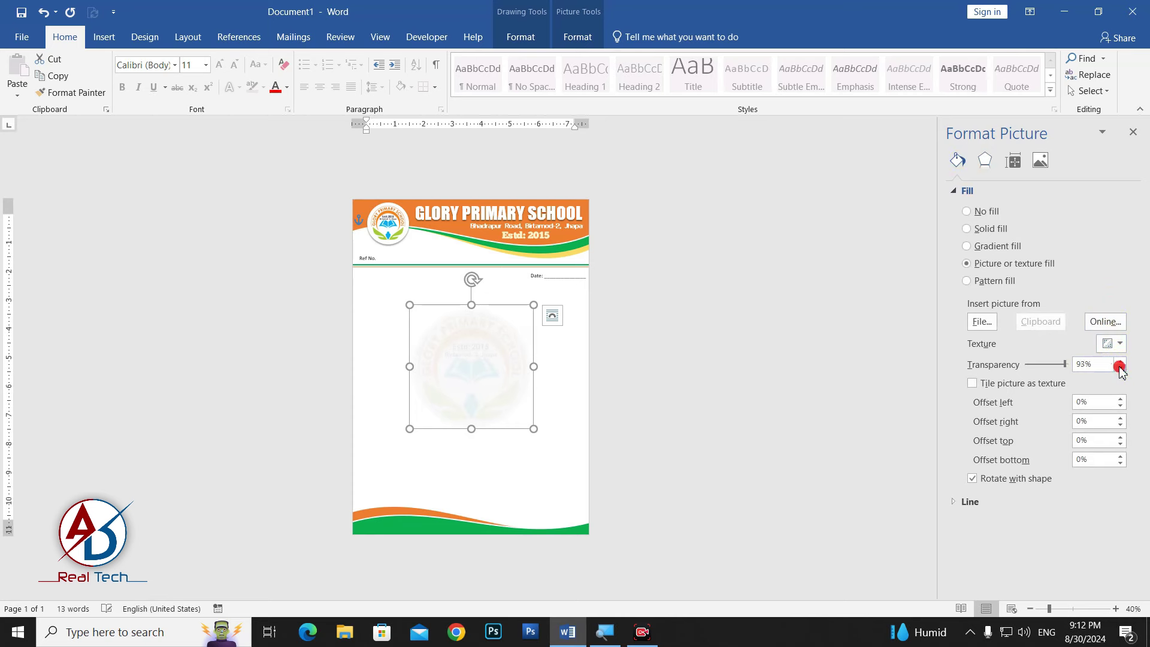
{"action": "left_click", "coordinate": [777, 406]}
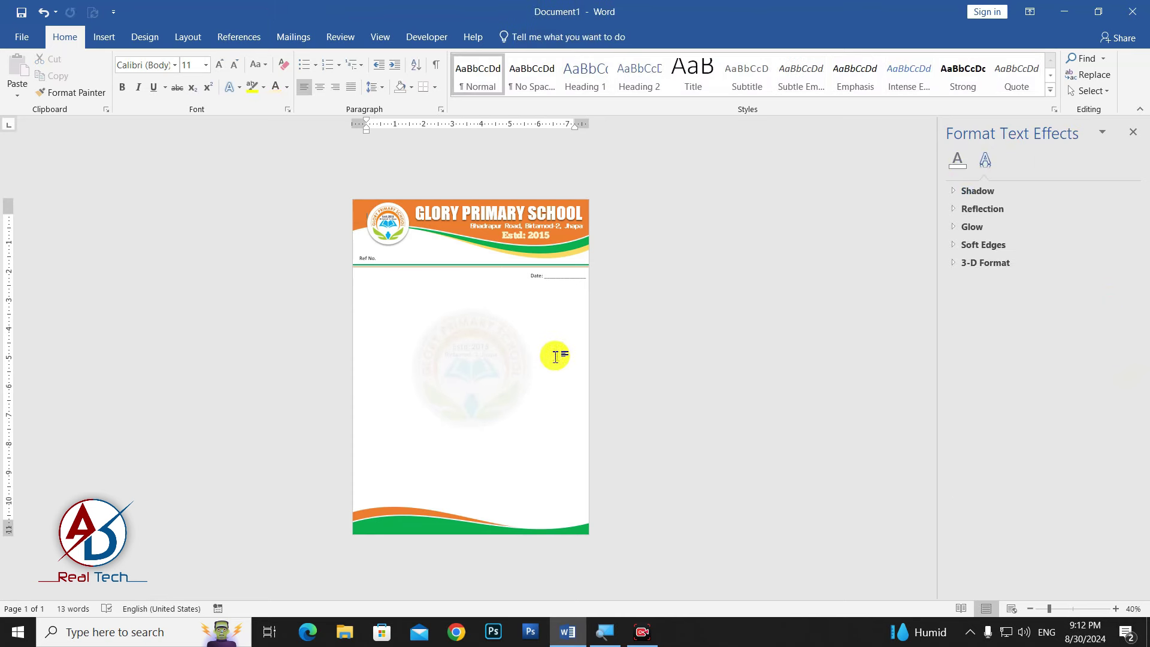
{"action": "scroll", "coordinate": [582, 446], "scroll_direction": "up", "scroll_amount": 3, "text": "ctrl"}
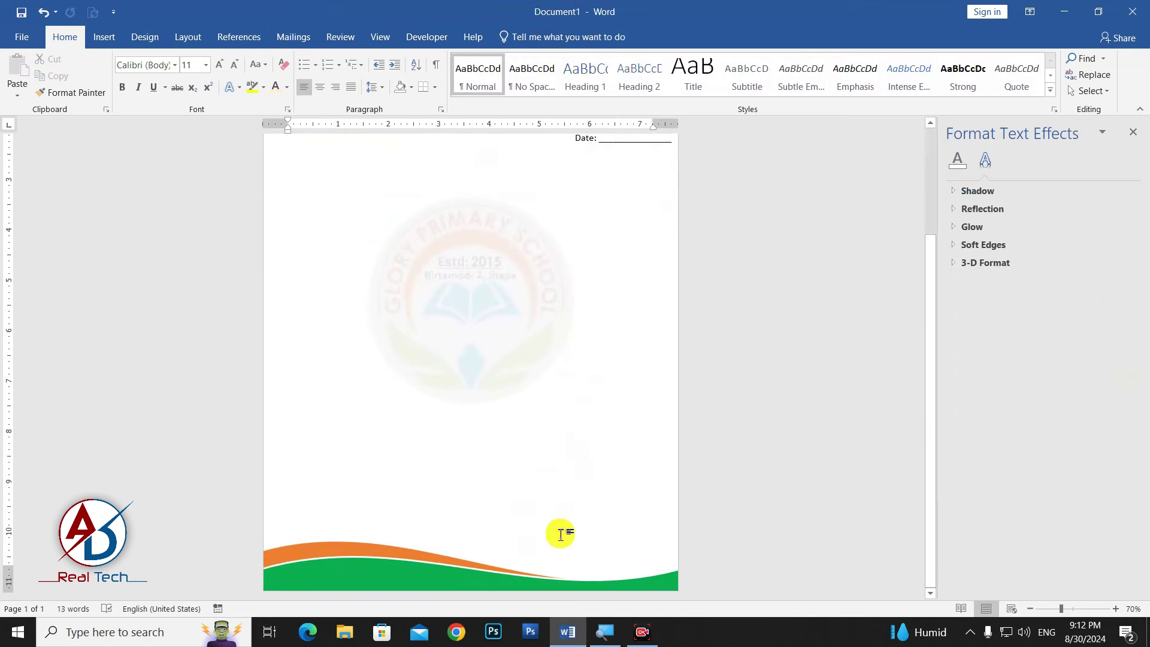
{"action": "scroll", "coordinate": [576, 470], "scroll_direction": "up", "scroll_amount": 3}
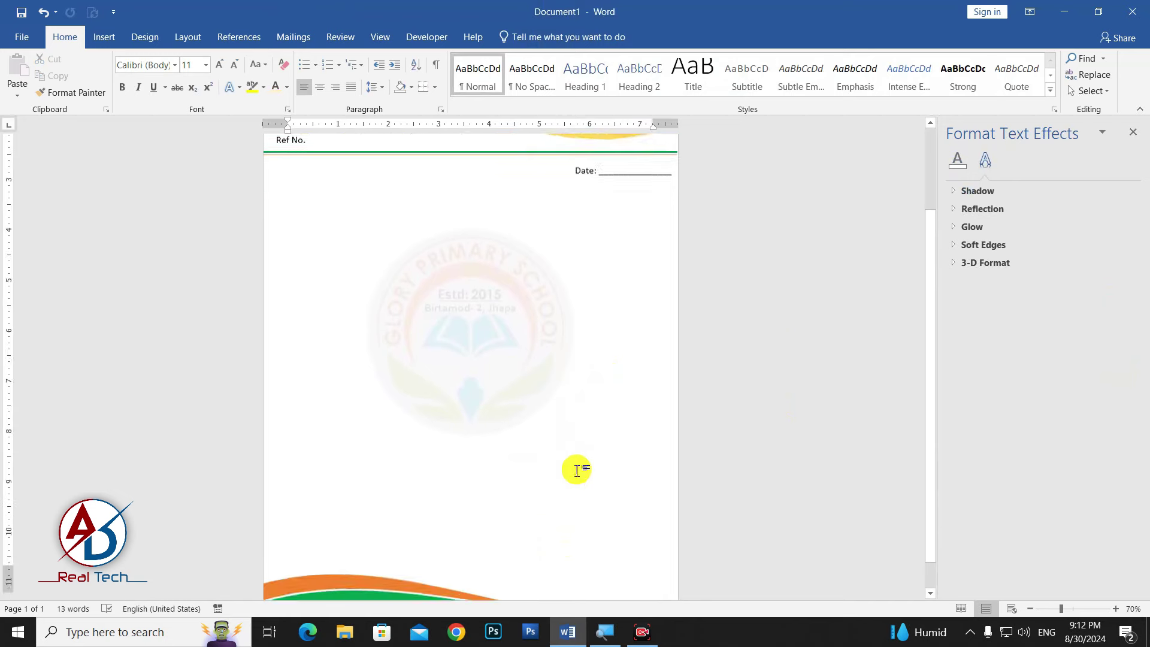
Step: Create a phone number text box near the bottom from a copy of the Ref No. box
{"action": "left_click", "coordinate": [306, 234]}
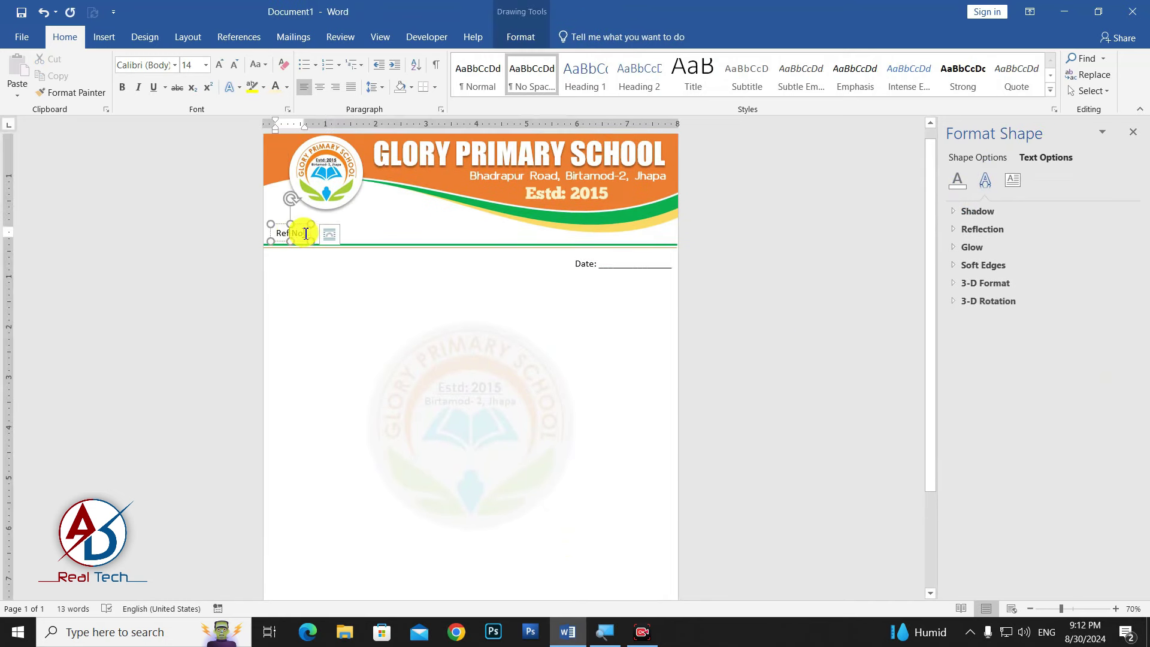
{"action": "left_click_drag", "start_coordinate": [308, 231], "coordinate": [595, 434]}
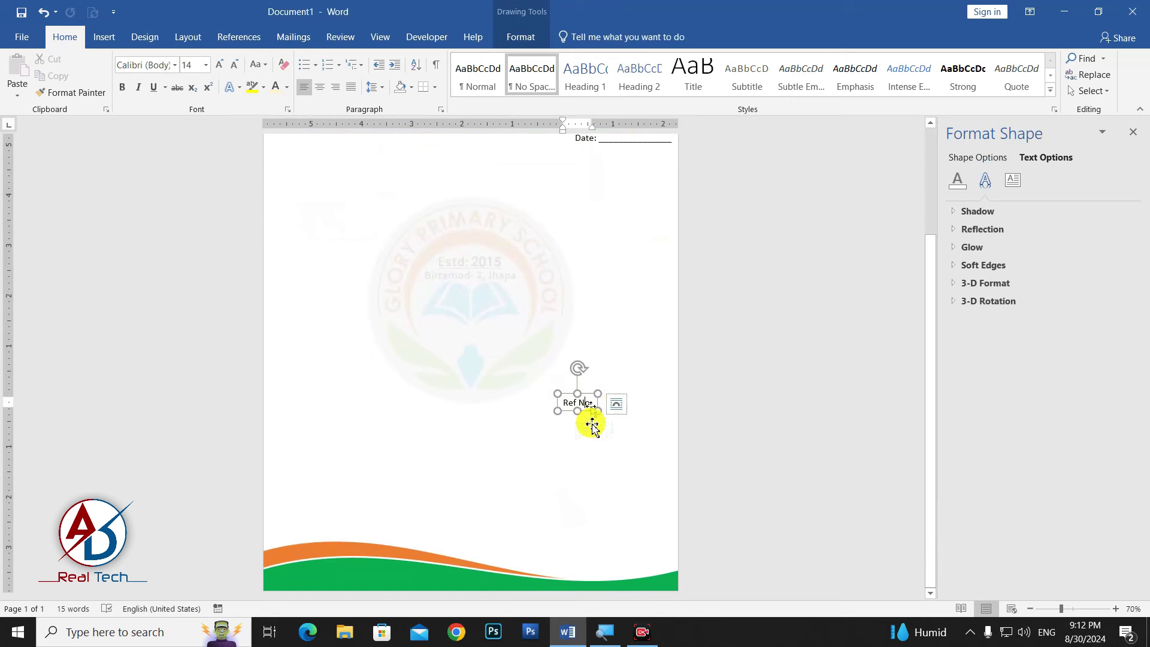
{"action": "left_click_drag", "start_coordinate": [590, 400], "coordinate": [584, 535]}
{"action": "key", "text": "ctrl+z"}
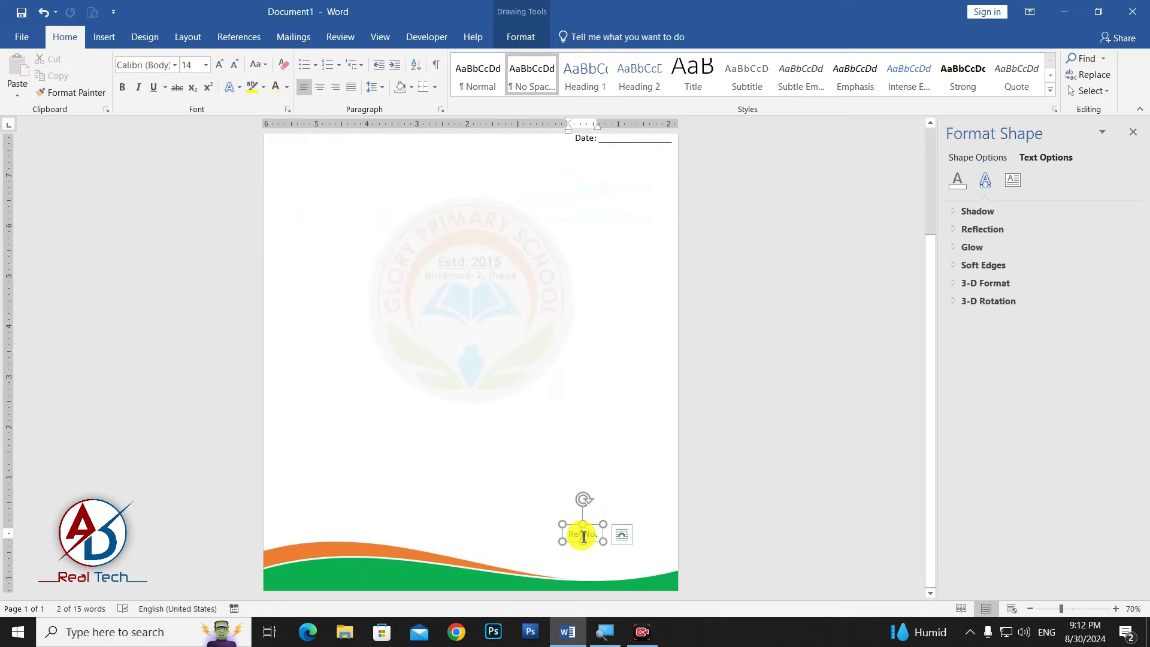
{"action": "key", "text": "ctrl+z"}
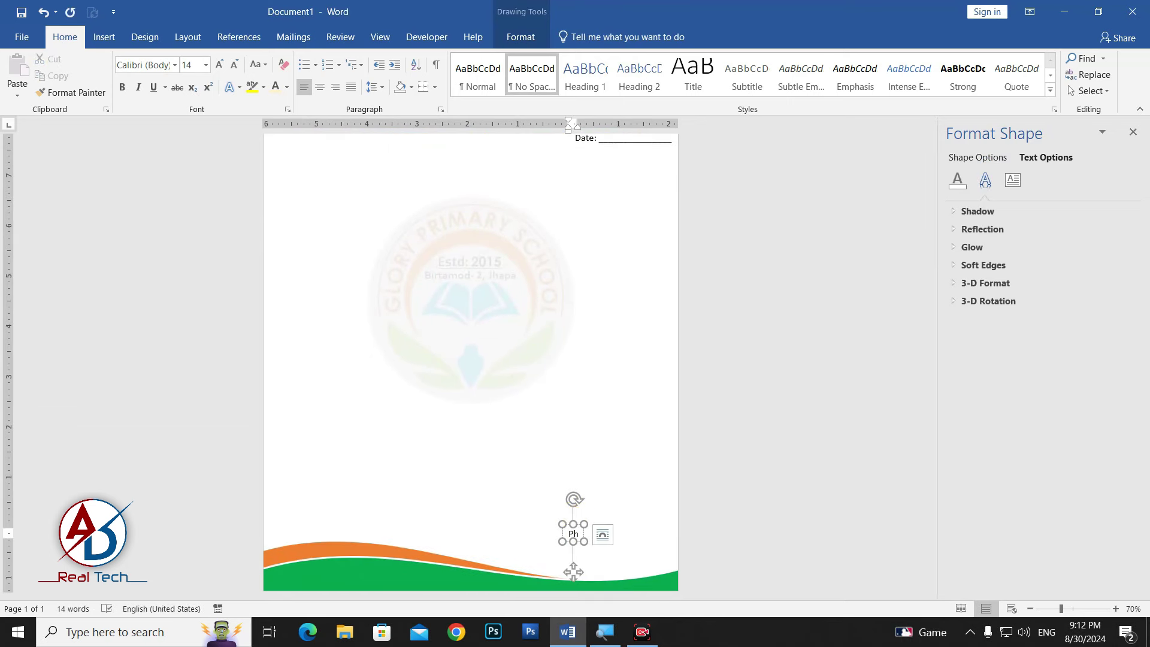
{"action": "key", "text": "ctrl+y"}
Step: Format the phone number in green 20 pt Impact and place it on the green footer wave
{"action": "key", "text": "ctrl+a"}
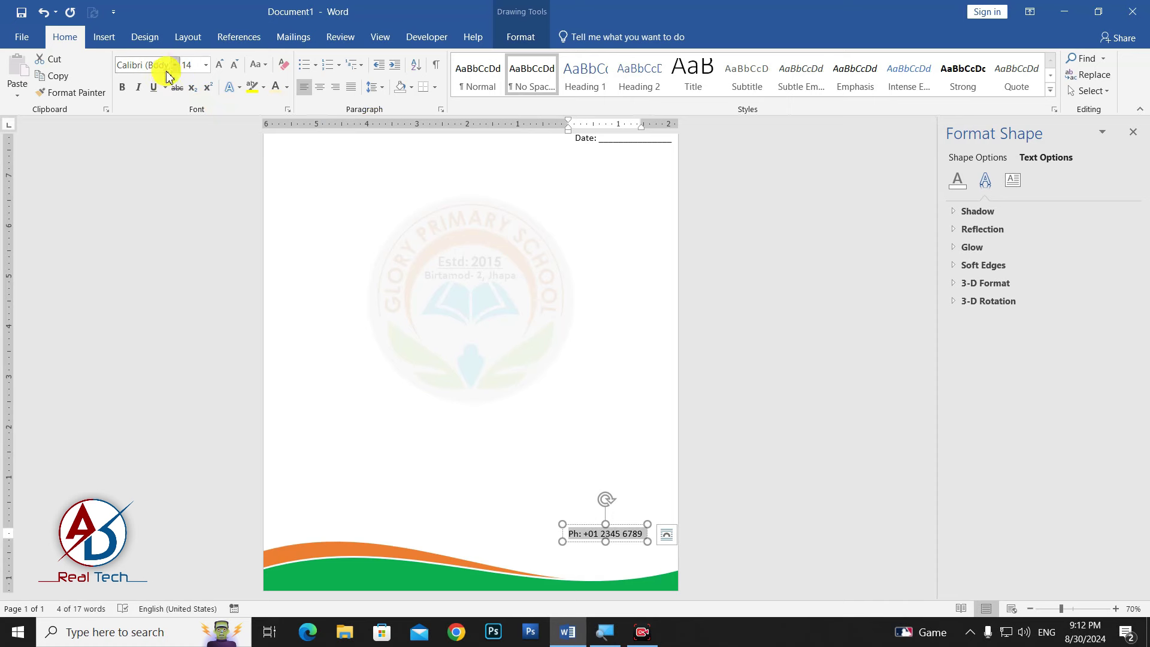
{"action": "left_click", "coordinate": [174, 65]}
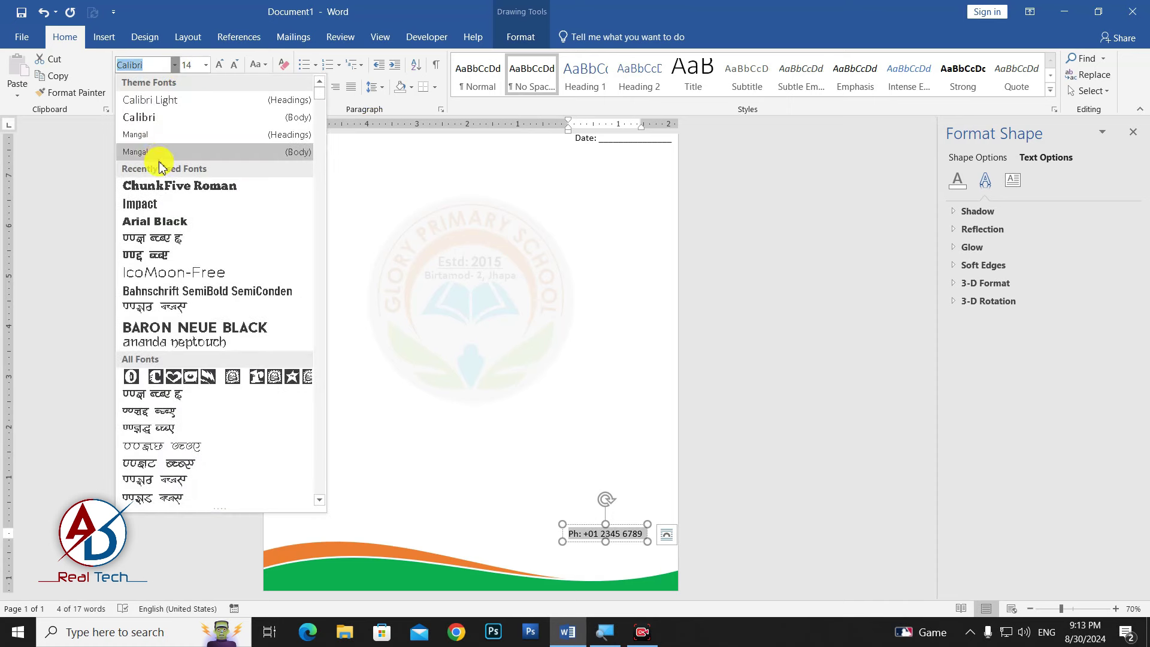
{"action": "left_click", "coordinate": [166, 204]}
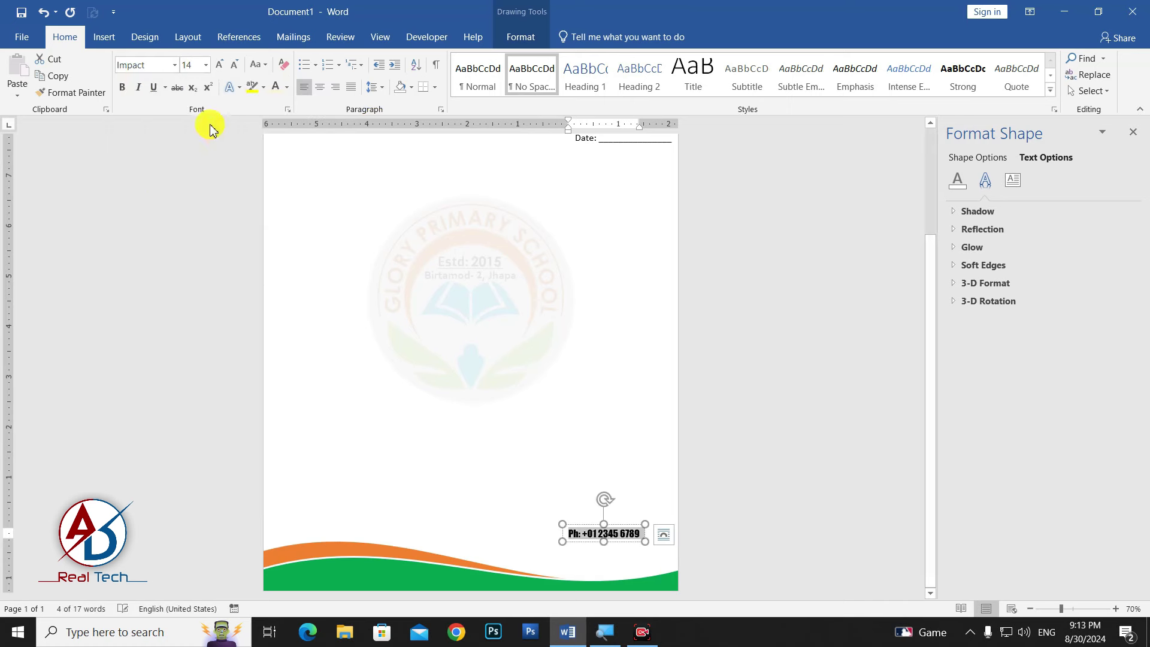
{"action": "left_click", "coordinate": [287, 87]}
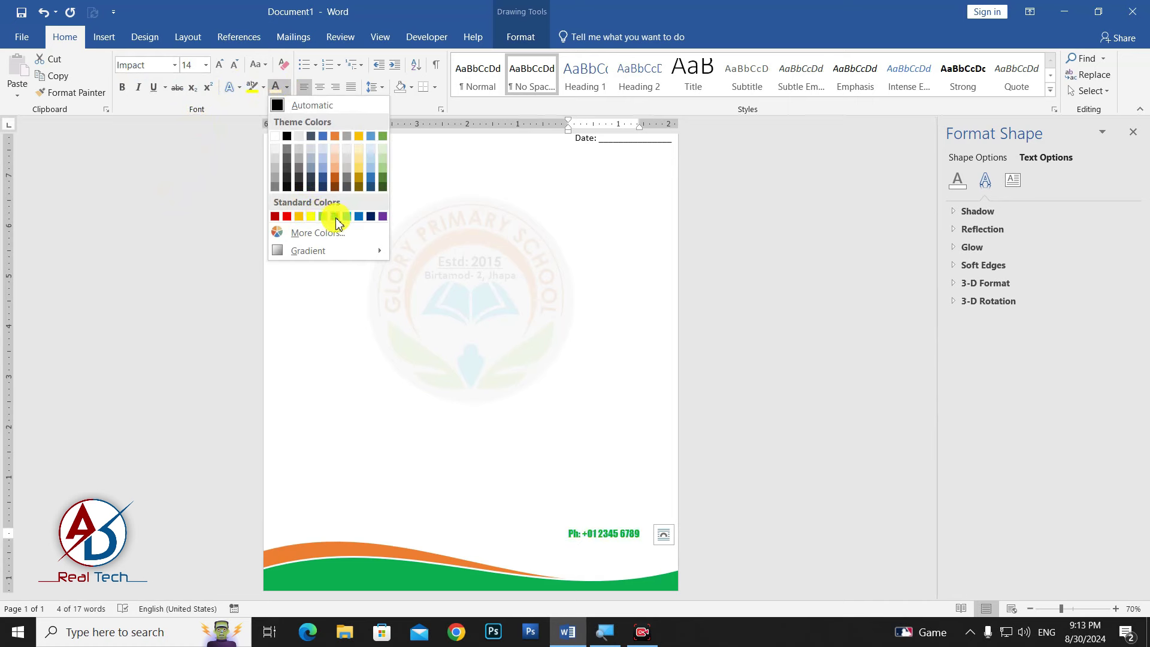
{"action": "left_click", "coordinate": [335, 216]}
{"action": "left_click", "coordinate": [220, 67]}
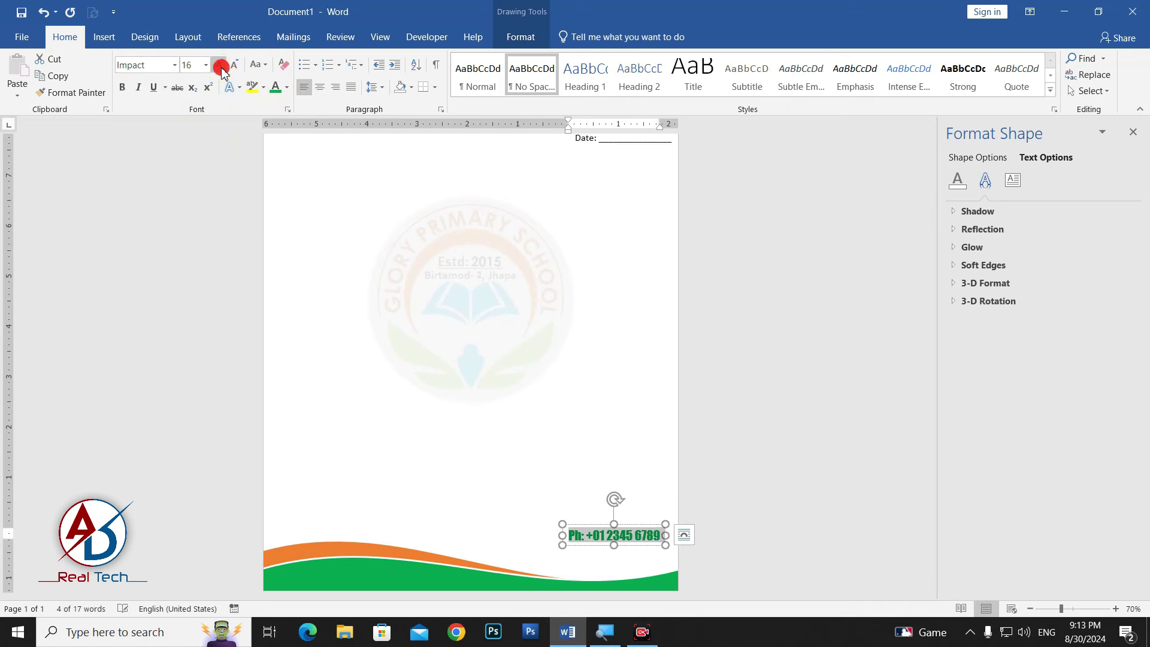
{"action": "left_click", "coordinate": [221, 67]}
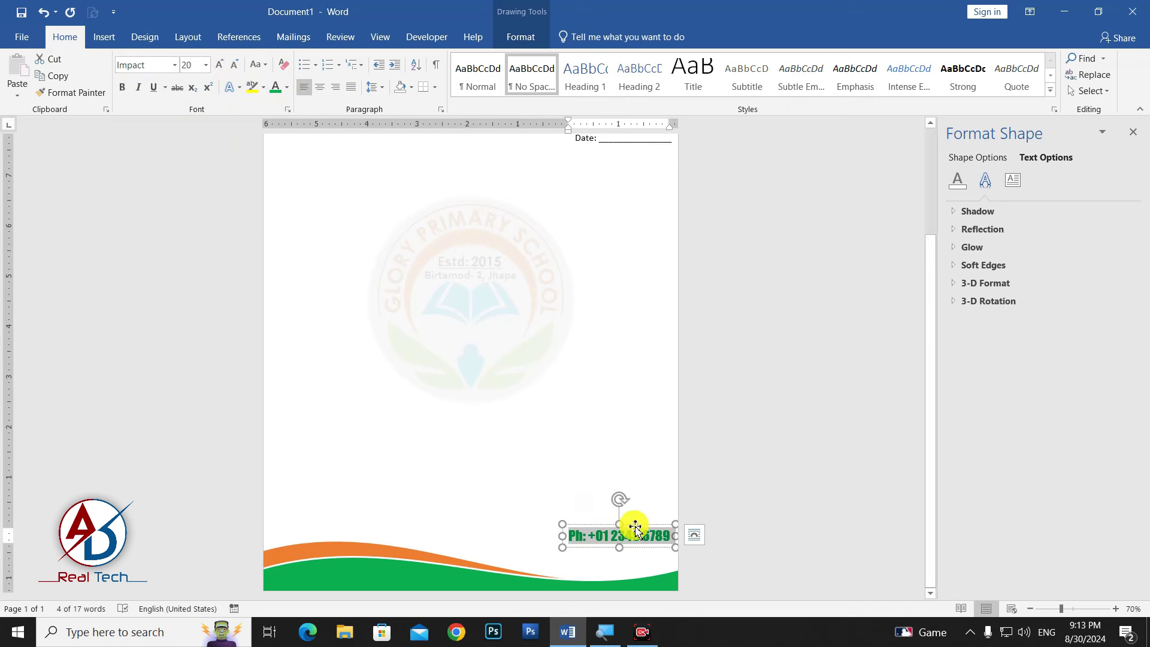
{"action": "left_click_drag", "start_coordinate": [634, 528], "coordinate": [624, 549]}
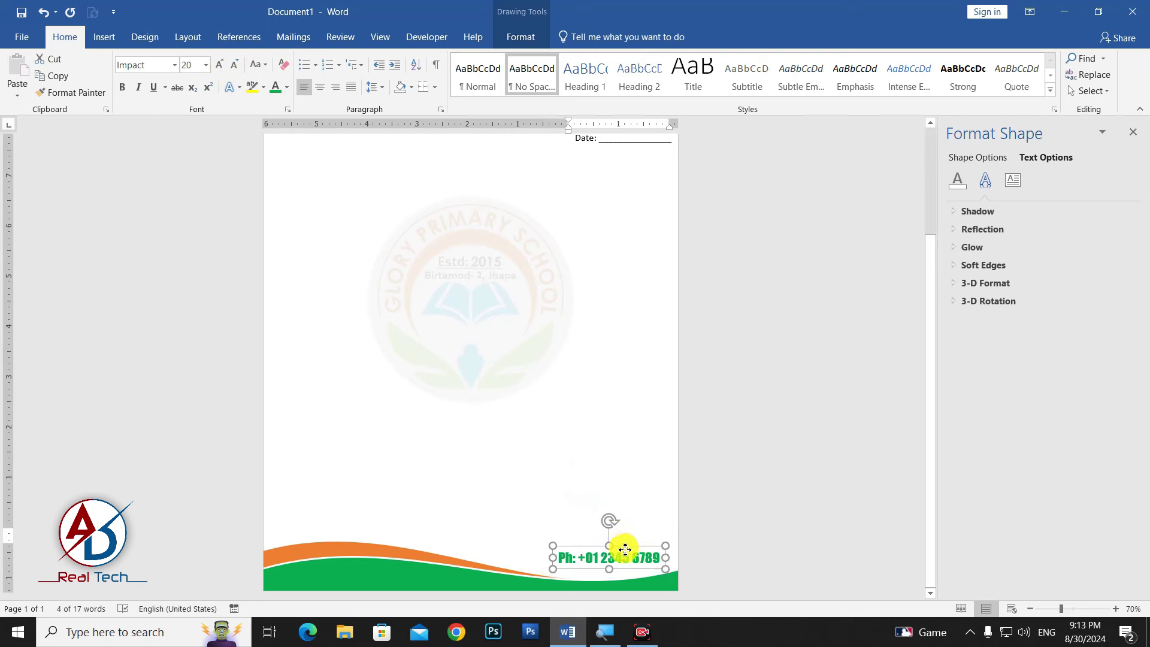
Step: Copy the Ref No. text box down onto the green footer wave
{"action": "left_click", "coordinate": [656, 501]}
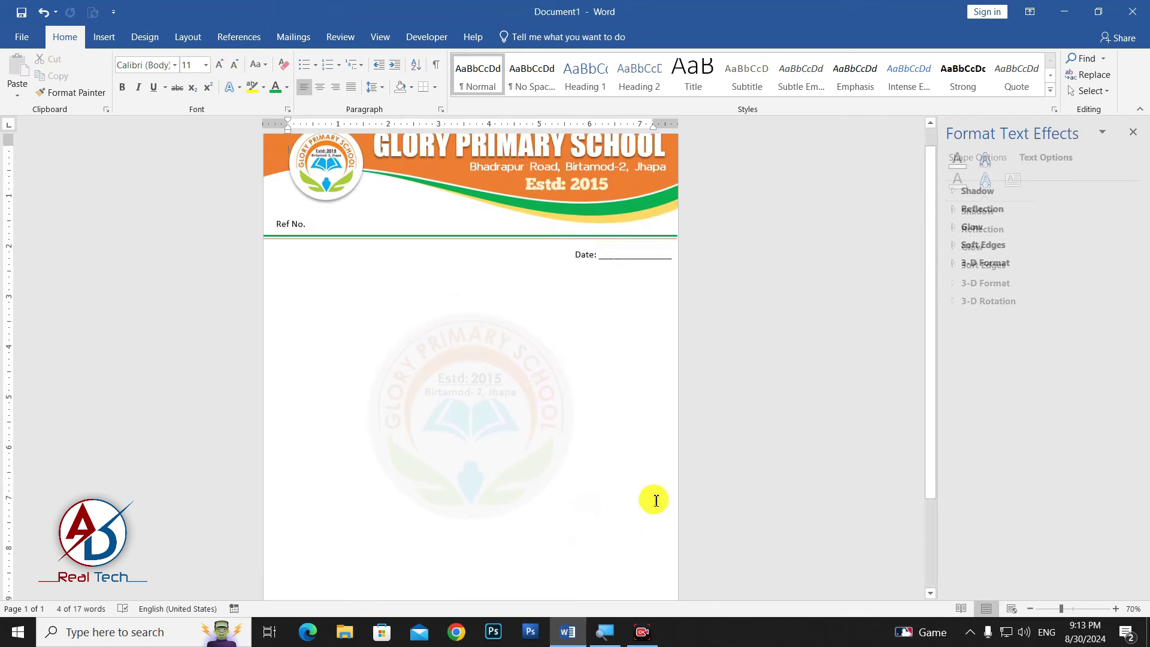
{"action": "scroll", "coordinate": [656, 500], "scroll_direction": "down", "scroll_amount": 3}
{"action": "left_click", "coordinate": [621, 552]}
{"action": "left_click", "coordinate": [649, 525]}
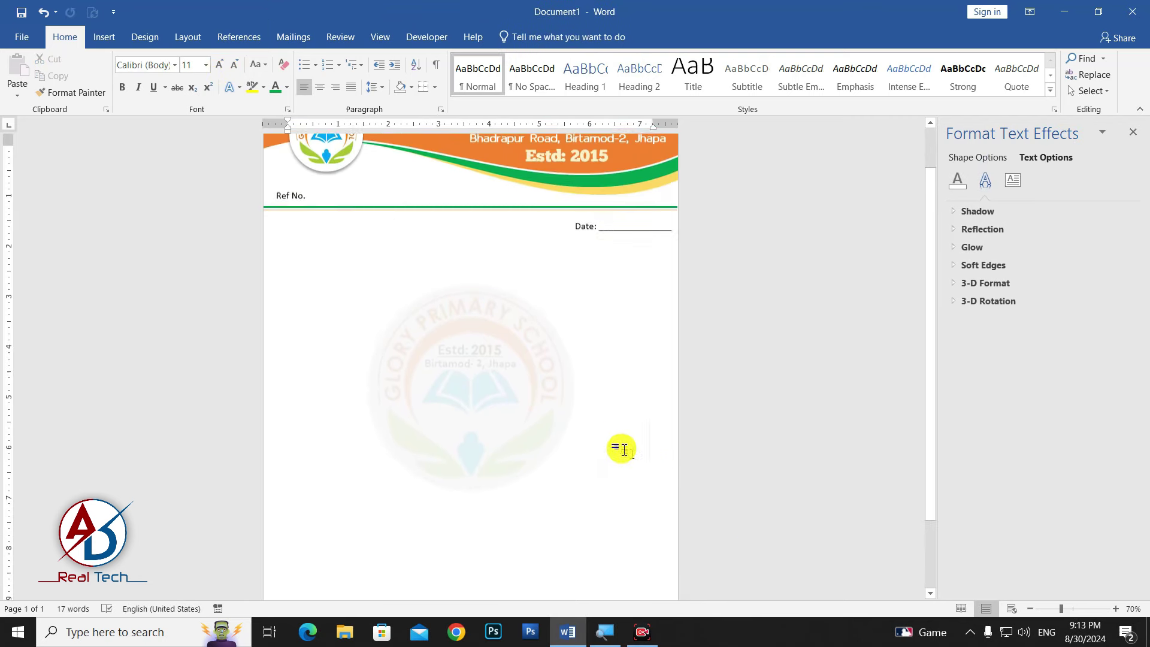
{"action": "scroll", "coordinate": [623, 449], "scroll_direction": "down", "scroll_amount": 3}
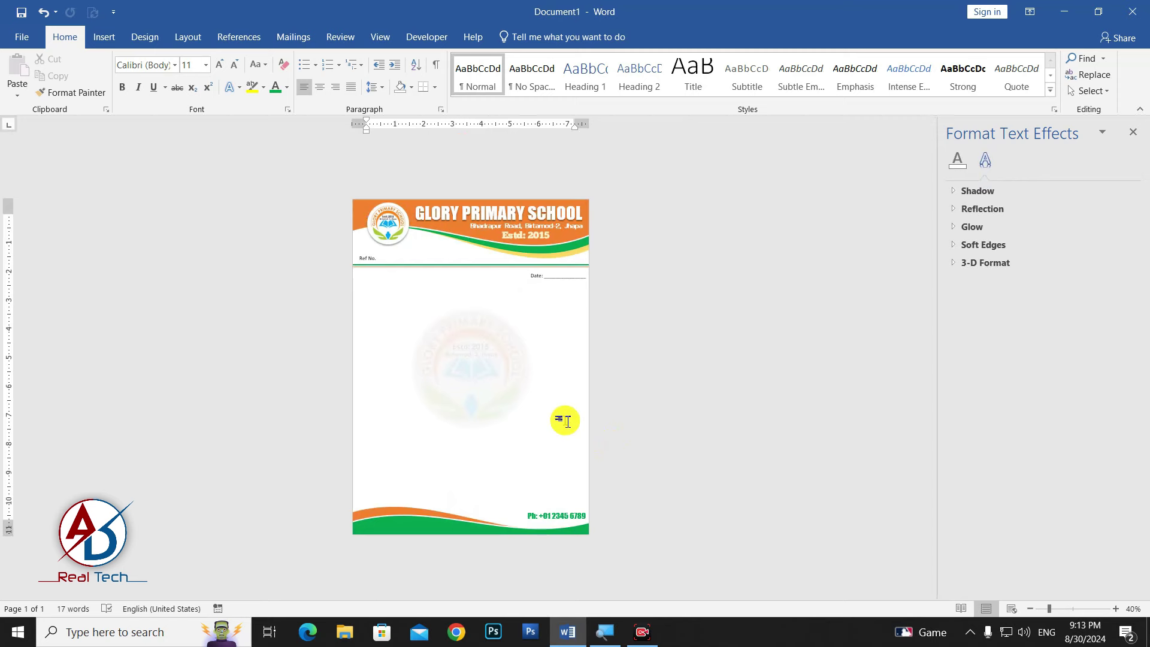
{"action": "scroll", "coordinate": [566, 421], "scroll_direction": "up", "scroll_amount": 5}
{"action": "scroll", "coordinate": [627, 454], "scroll_direction": "up", "scroll_amount": 2}
{"action": "scroll", "coordinate": [419, 359], "scroll_direction": "down", "scroll_amount": 3}
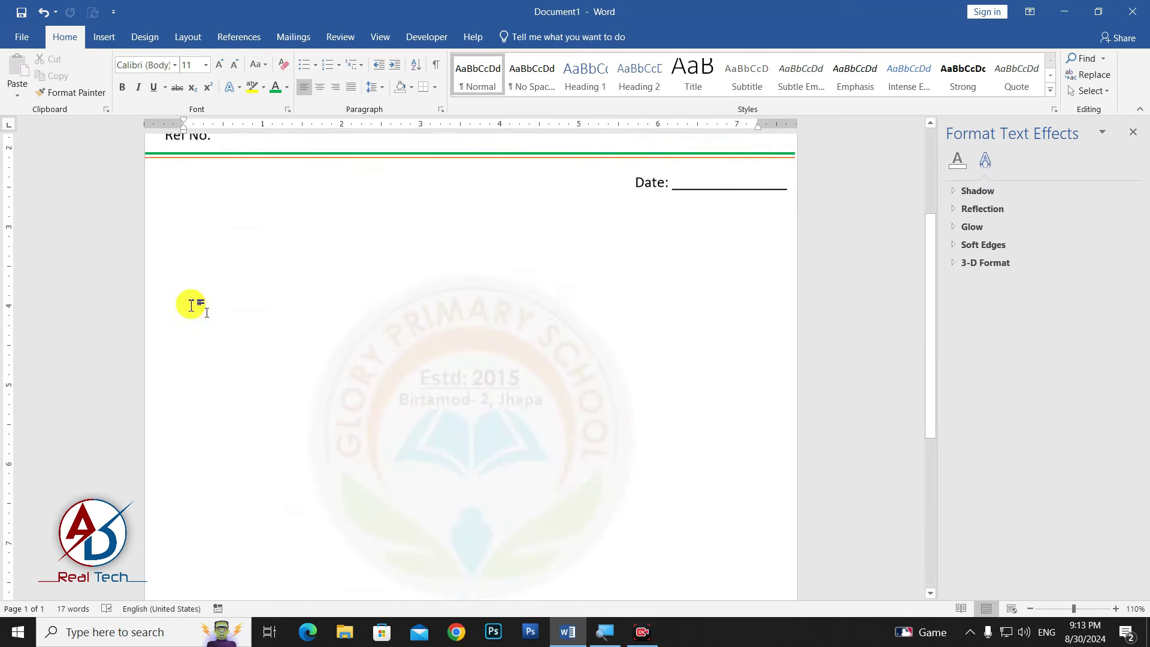
{"action": "scroll", "coordinate": [285, 248], "scroll_direction": "up", "scroll_amount": 2}
{"action": "double_click", "coordinate": [180, 150]}
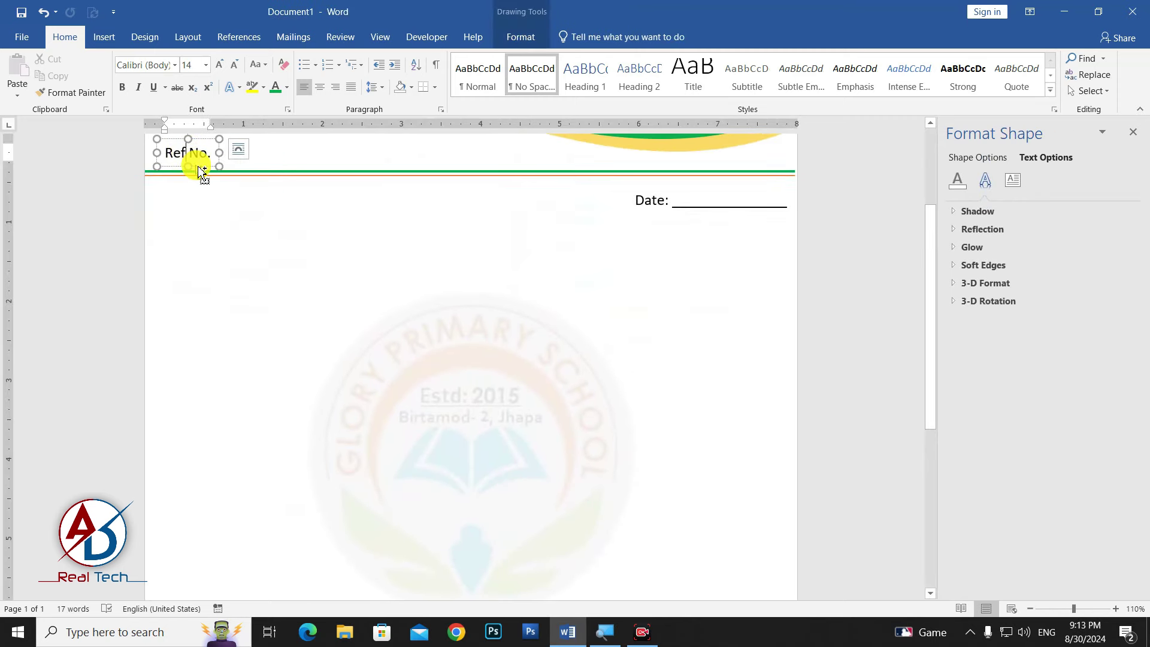
{"action": "left_click_drag", "start_coordinate": [200, 168], "coordinate": [233, 366]}
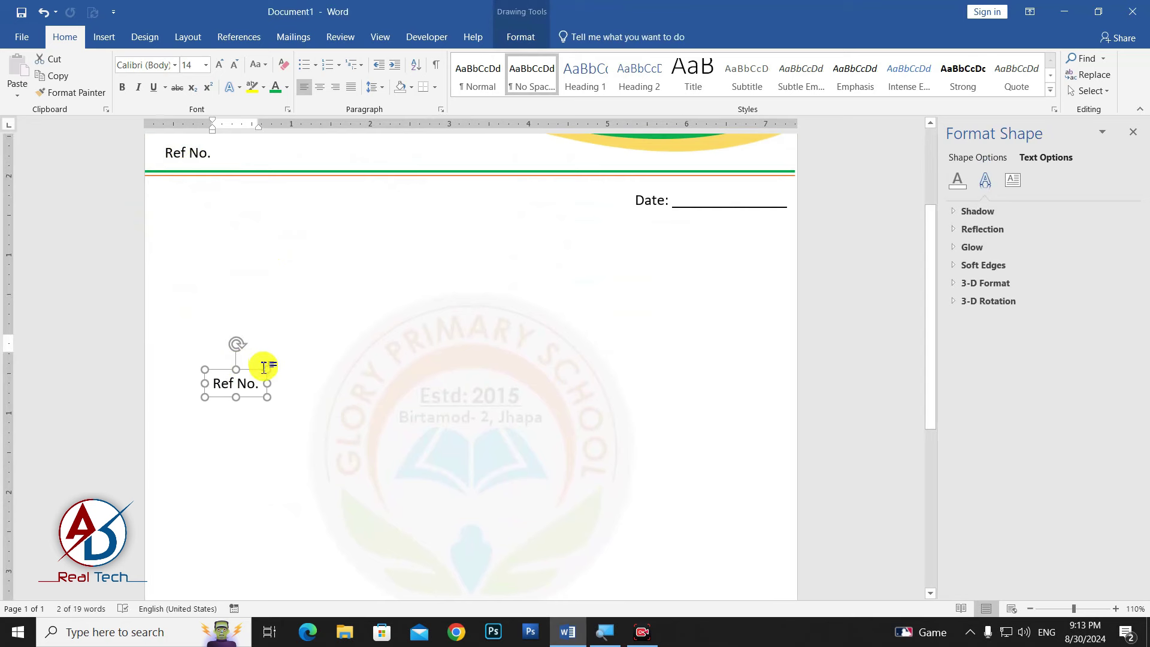
{"action": "scroll", "coordinate": [264, 368], "scroll_direction": "down", "scroll_amount": 3}
{"action": "left_click_drag", "start_coordinate": [252, 241], "coordinate": [320, 492]}
{"action": "scroll", "coordinate": [313, 432], "scroll_direction": "down", "scroll_amount": 3}
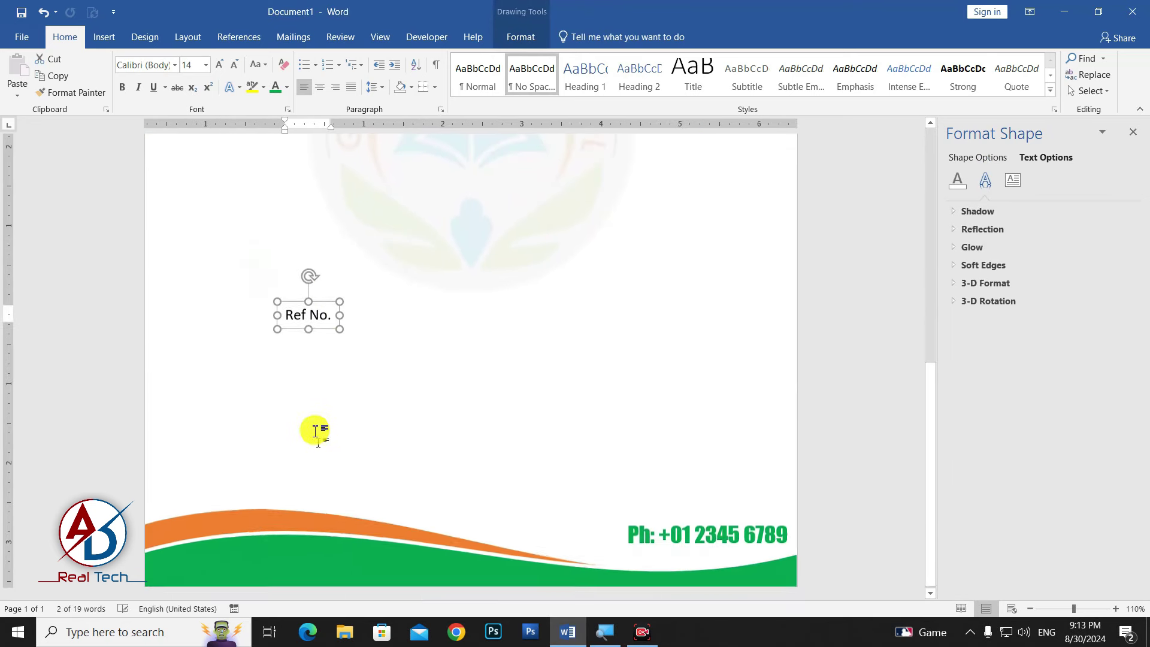
{"action": "left_click_drag", "start_coordinate": [321, 328], "coordinate": [245, 563]}
Step: Replace the copied text with the website and e-mail contact line at 11 pt, without underline
{"action": "triple_click", "coordinate": [237, 556]}
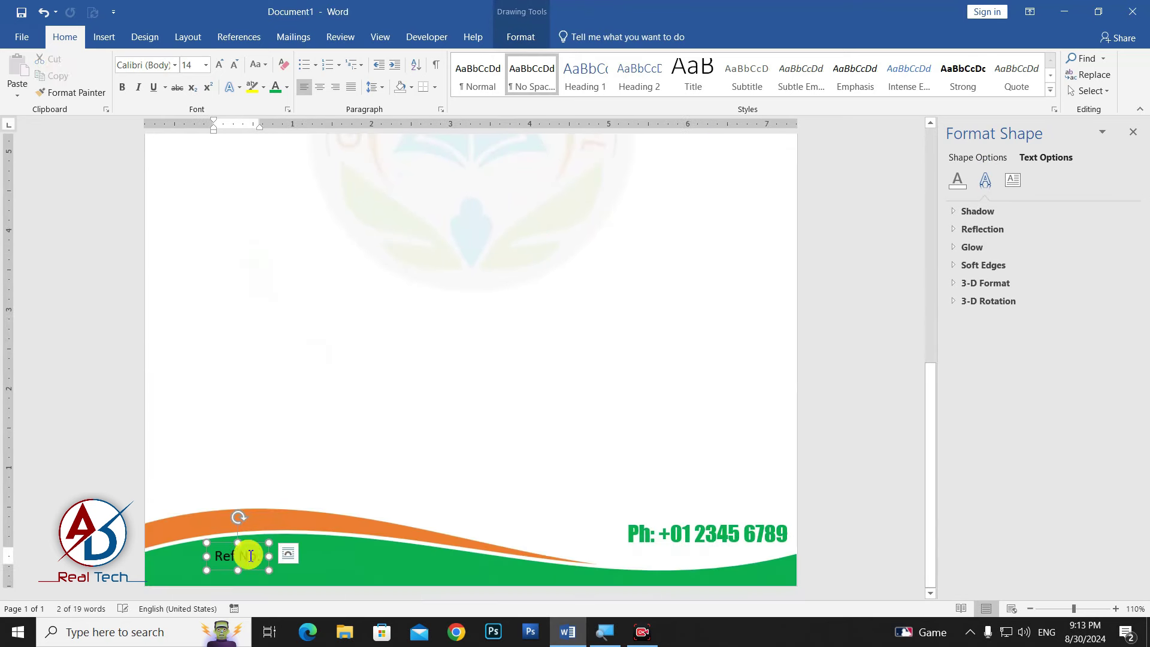
{"action": "key", "text": "ctrl+z"}
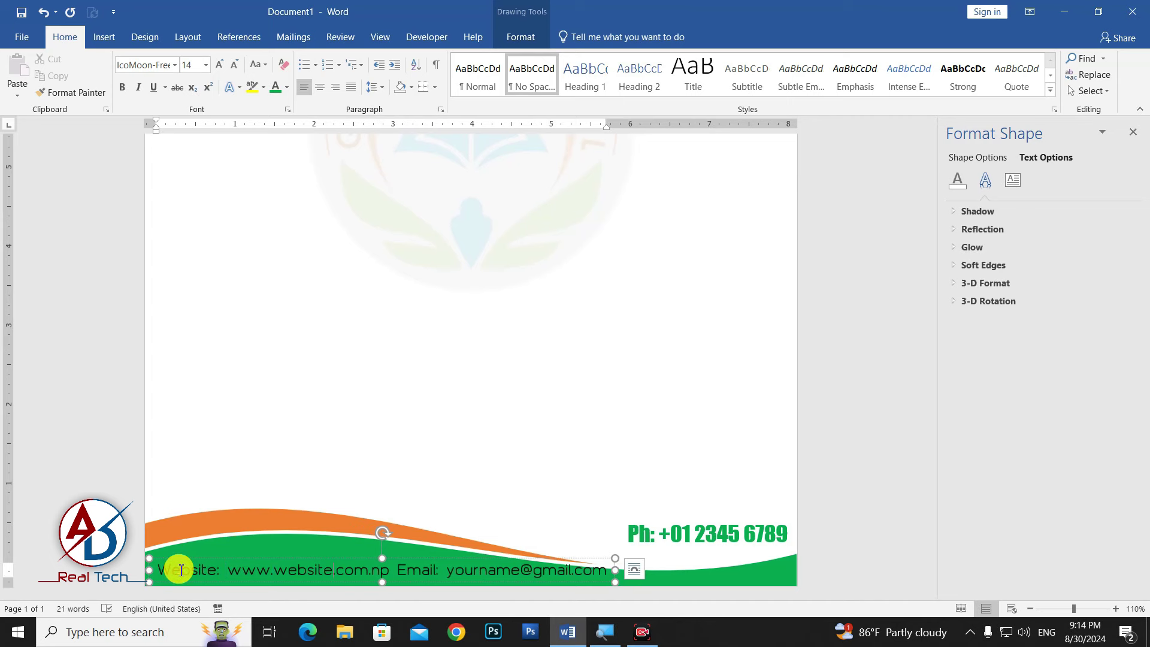
{"action": "key", "text": "ctrl+y"}
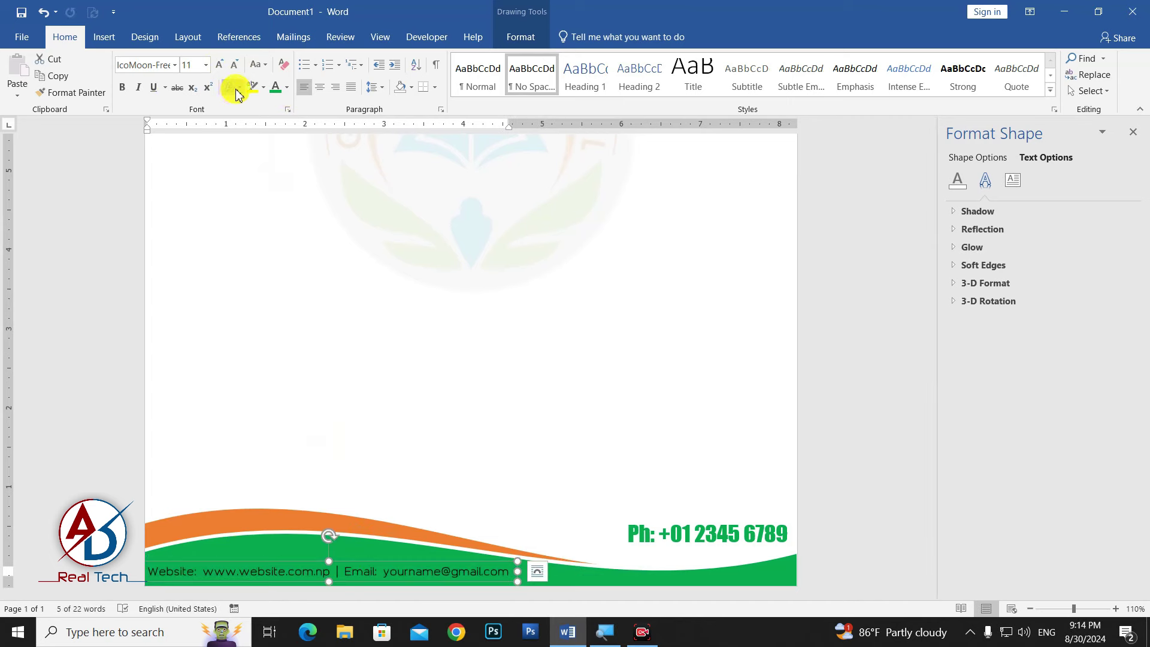
{"action": "left_click", "coordinate": [154, 87]}
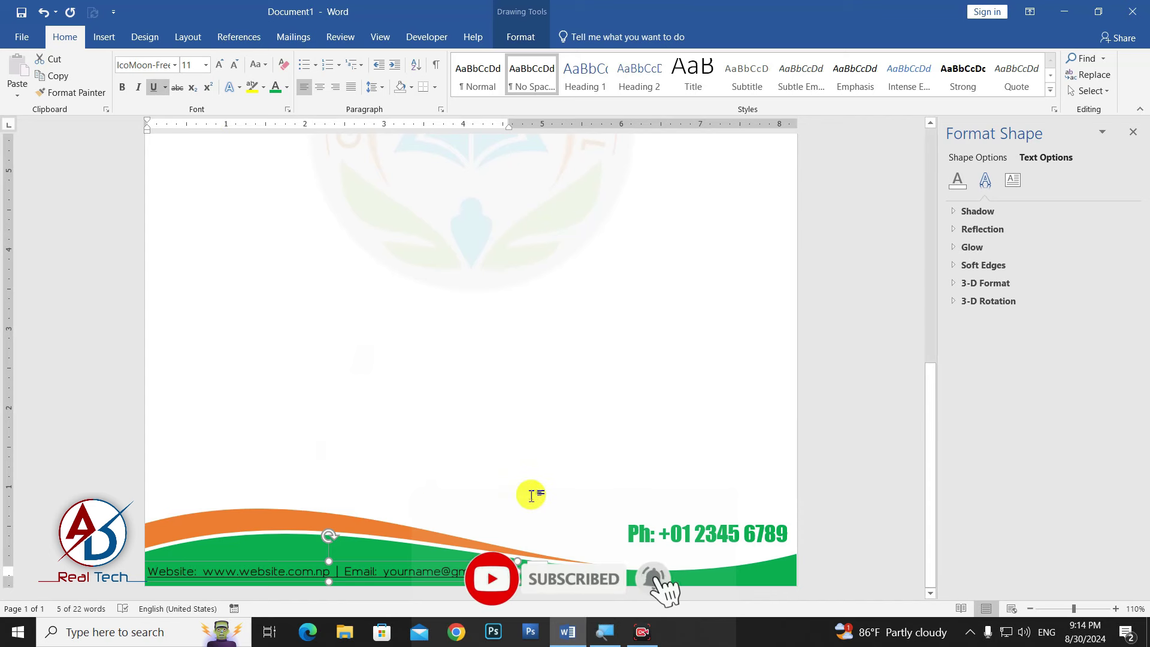
{"action": "key", "text": "ctrl+z"}
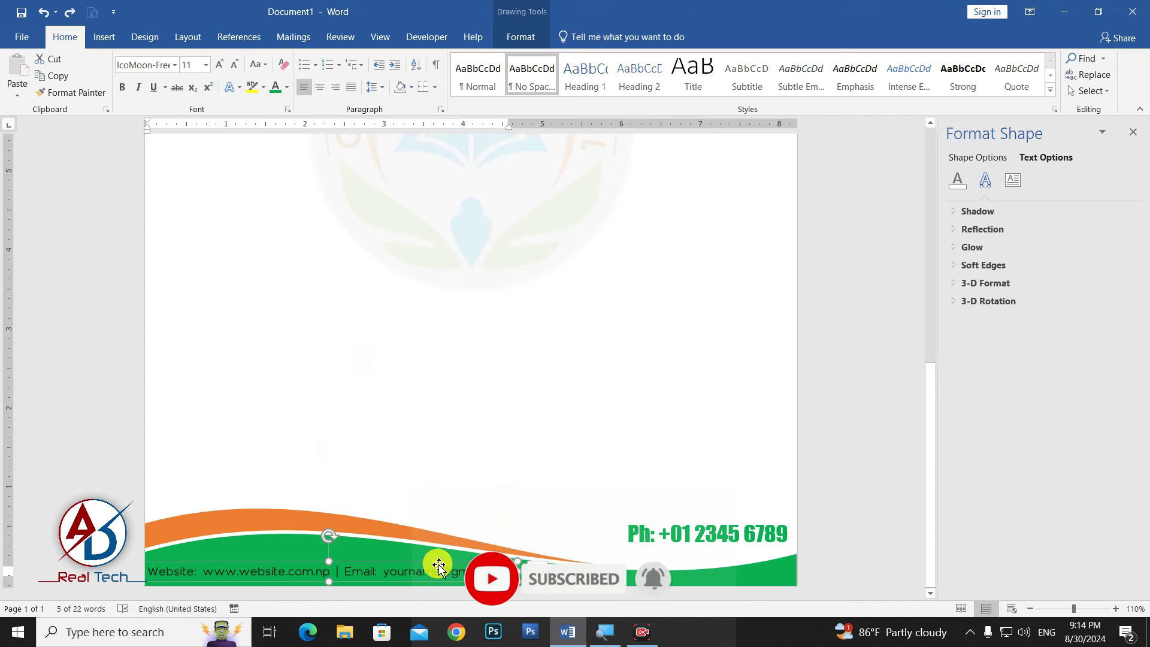
Step: Centre the contact line box horizontally, nudge it slightly down, and set its text colour
{"action": "key", "text": "Right"}
{"action": "key", "text": "Right"}
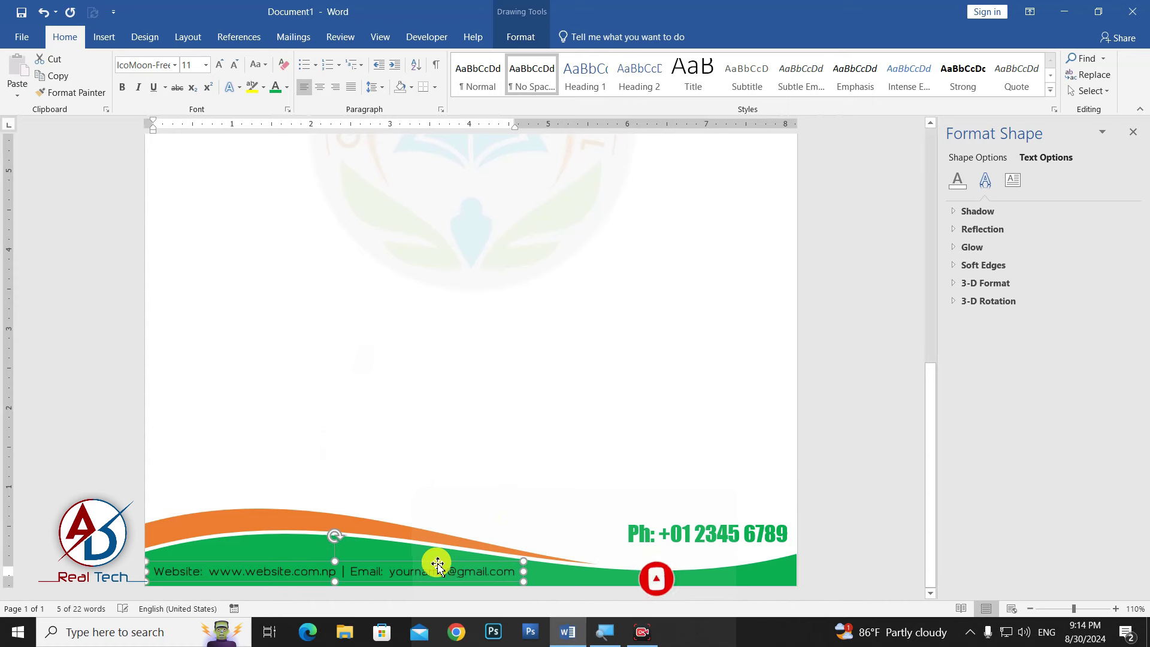
{"action": "key", "text": "Right"}
{"action": "key", "text": "Right"}
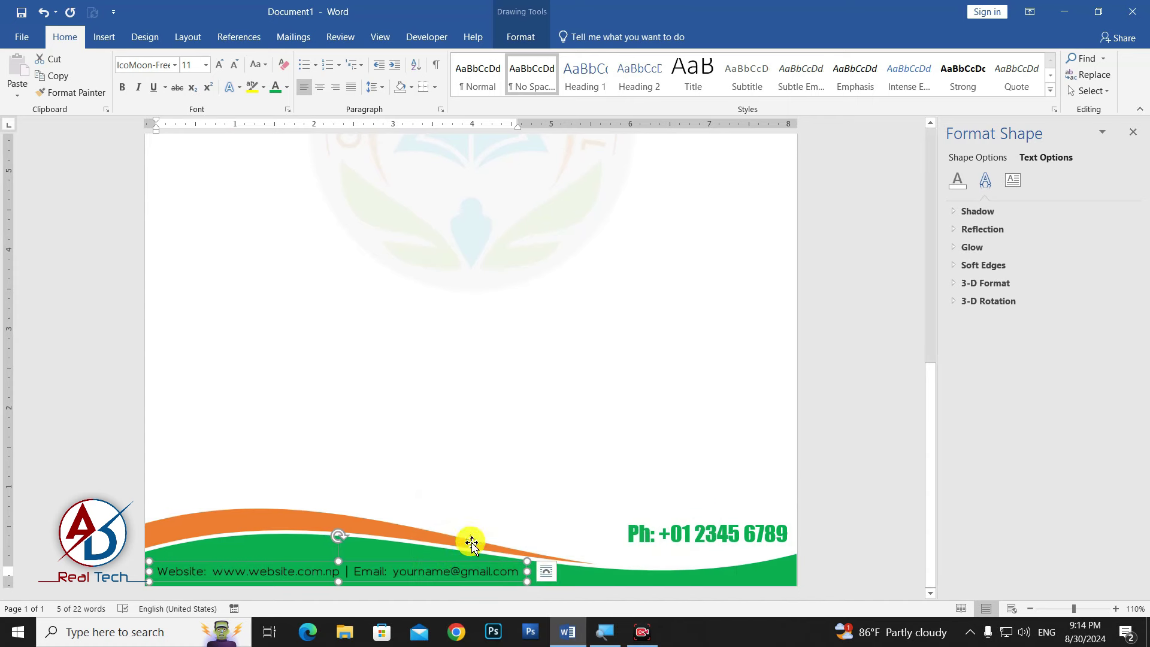
{"action": "left_click", "coordinate": [516, 36]}
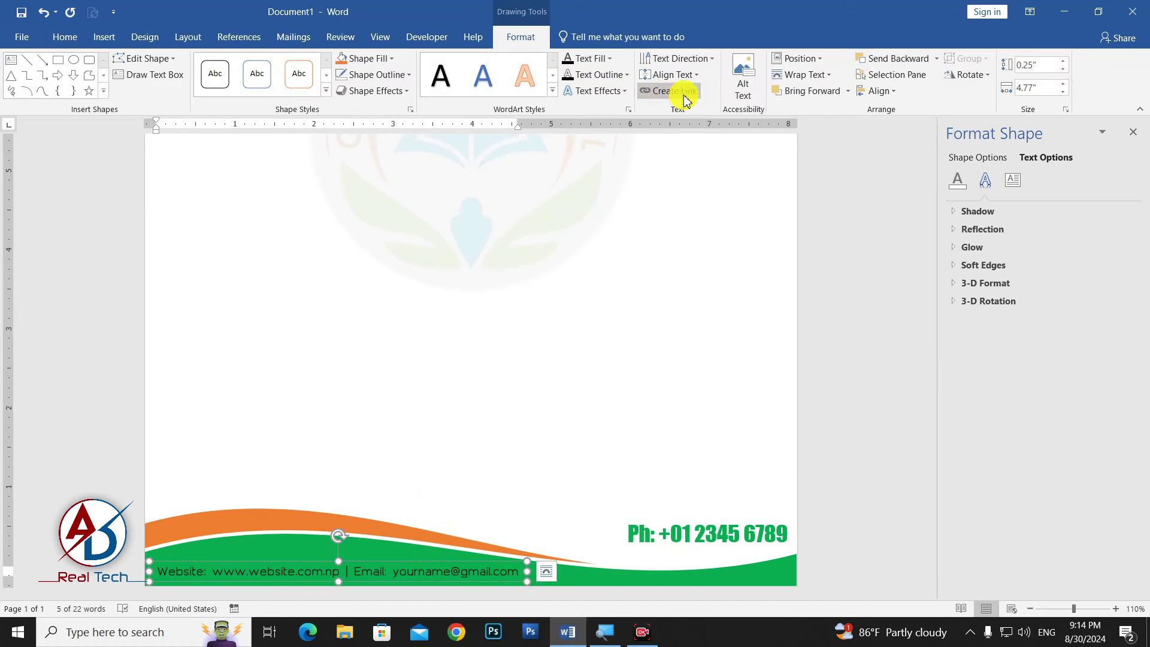
{"action": "left_click", "coordinate": [884, 93]}
{"action": "left_click", "coordinate": [916, 133]}
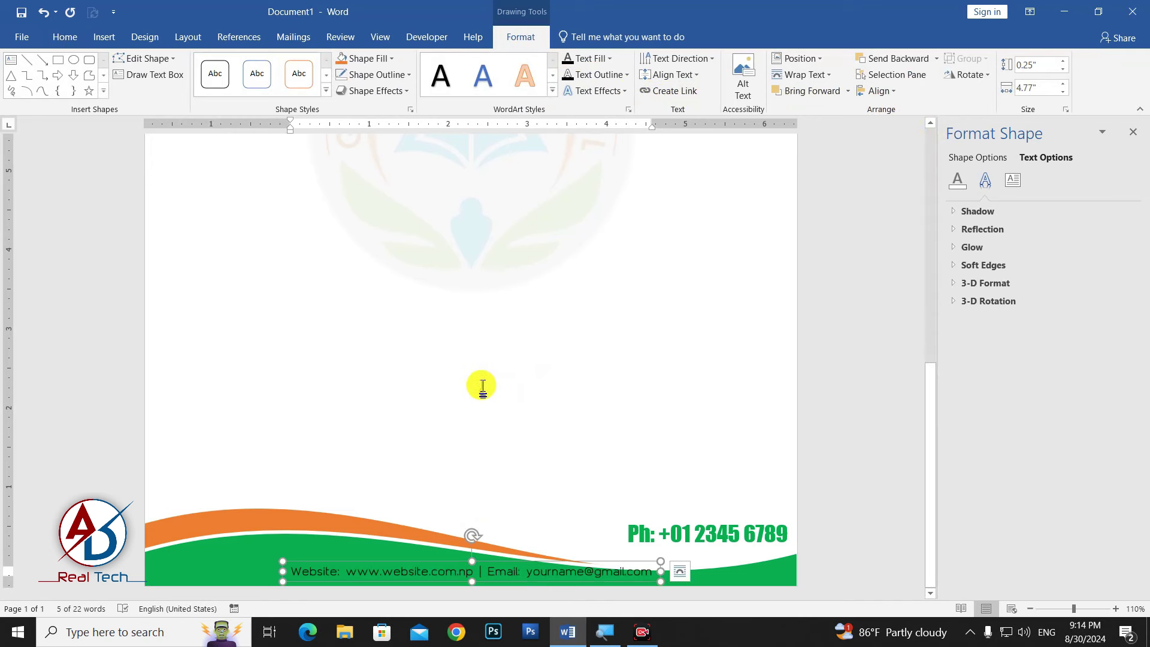
{"action": "key", "text": "Down"}
{"action": "key", "text": "Down"}
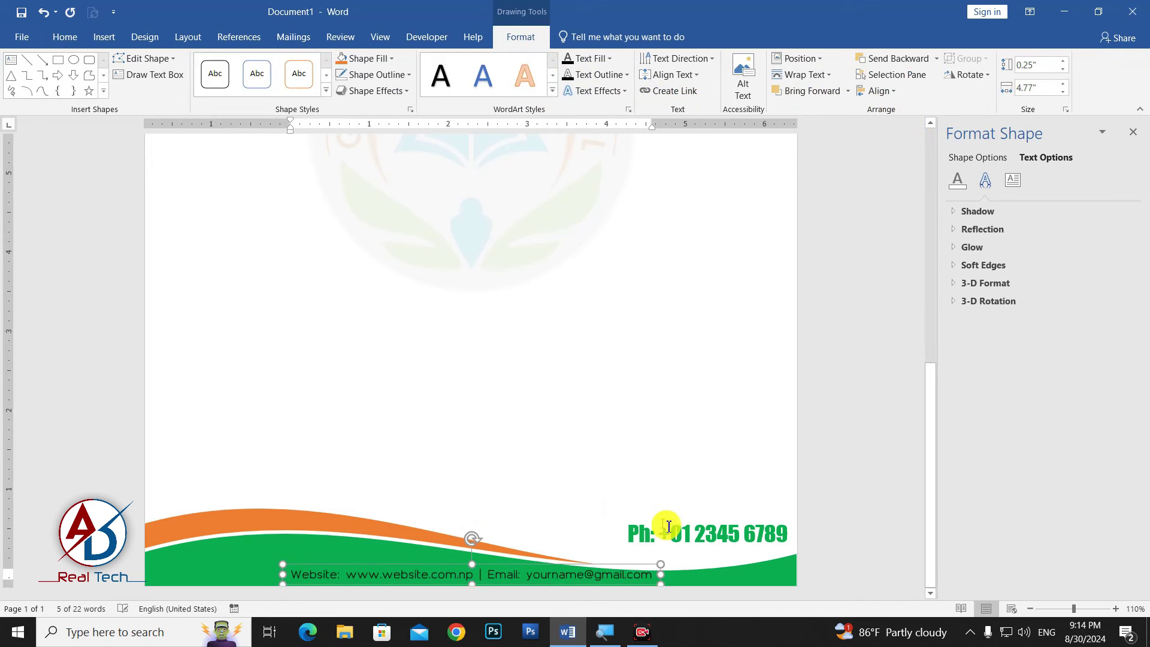
{"action": "key", "text": "Down"}
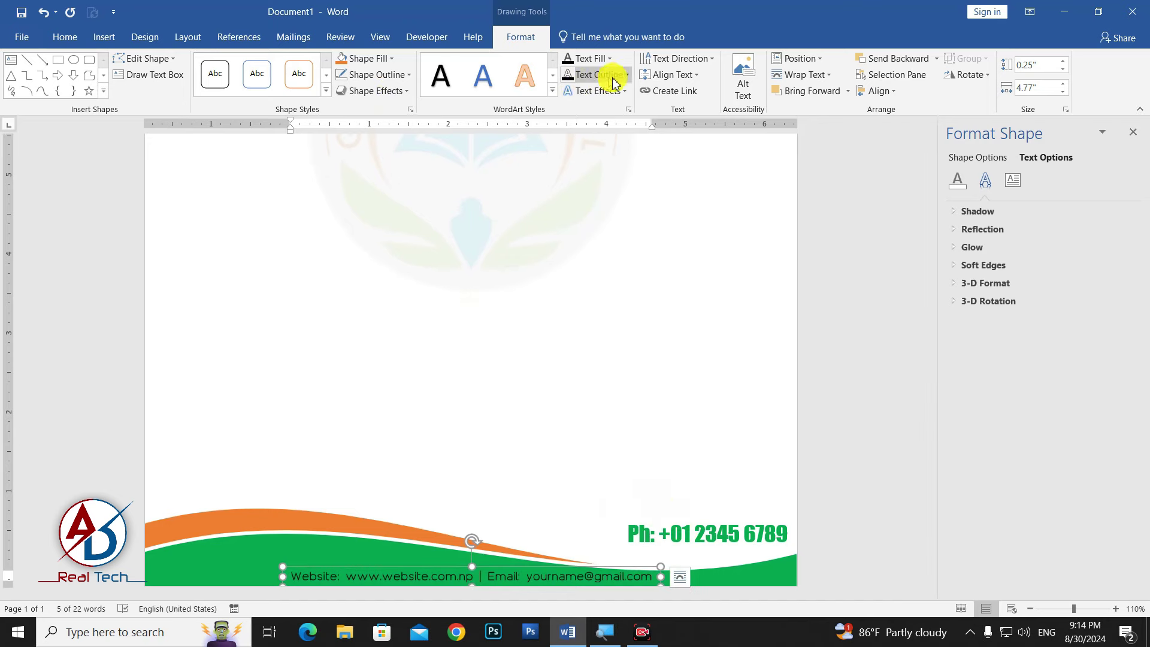
{"action": "left_click", "coordinate": [609, 58]}
{"action": "left_click", "coordinate": [566, 113]}
Step: Review the full A4 letterhead page and close the Format Text Effects pane
{"action": "scroll", "coordinate": [688, 352], "scroll_direction": "up", "scroll_amount": 5}
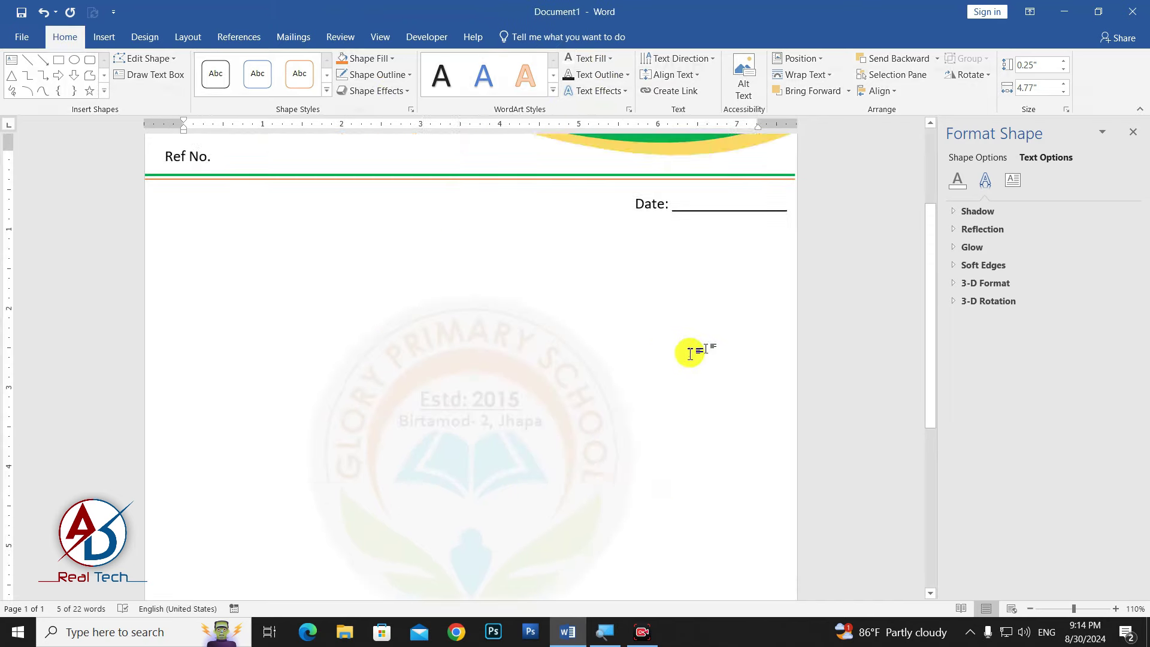
{"action": "left_click", "coordinate": [688, 351]}
{"action": "scroll", "coordinate": [583, 405], "scroll_direction": "up", "scroll_amount": 3}
{"action": "scroll", "coordinate": [583, 405], "scroll_direction": "down", "scroll_amount": 3}
{"action": "scroll", "coordinate": [577, 412], "scroll_direction": "down", "scroll_amount": 3}
{"action": "scroll", "coordinate": [606, 431], "scroll_direction": "up", "scroll_amount": 1}
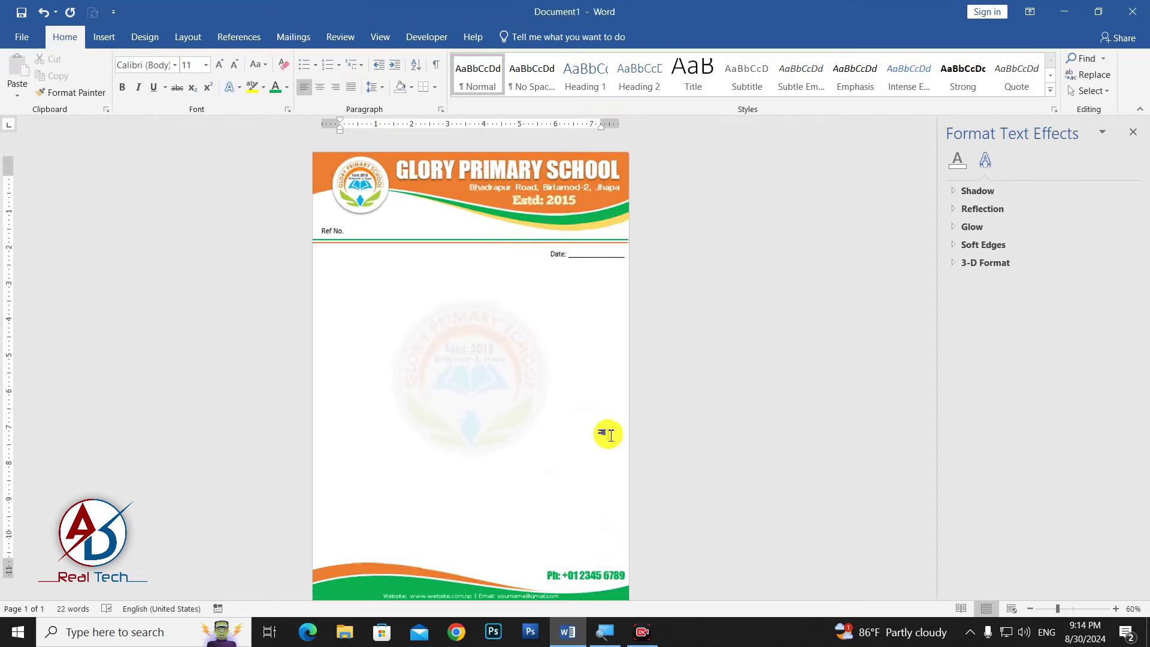
{"action": "scroll", "coordinate": [606, 432], "scroll_direction": "down", "scroll_amount": 1}
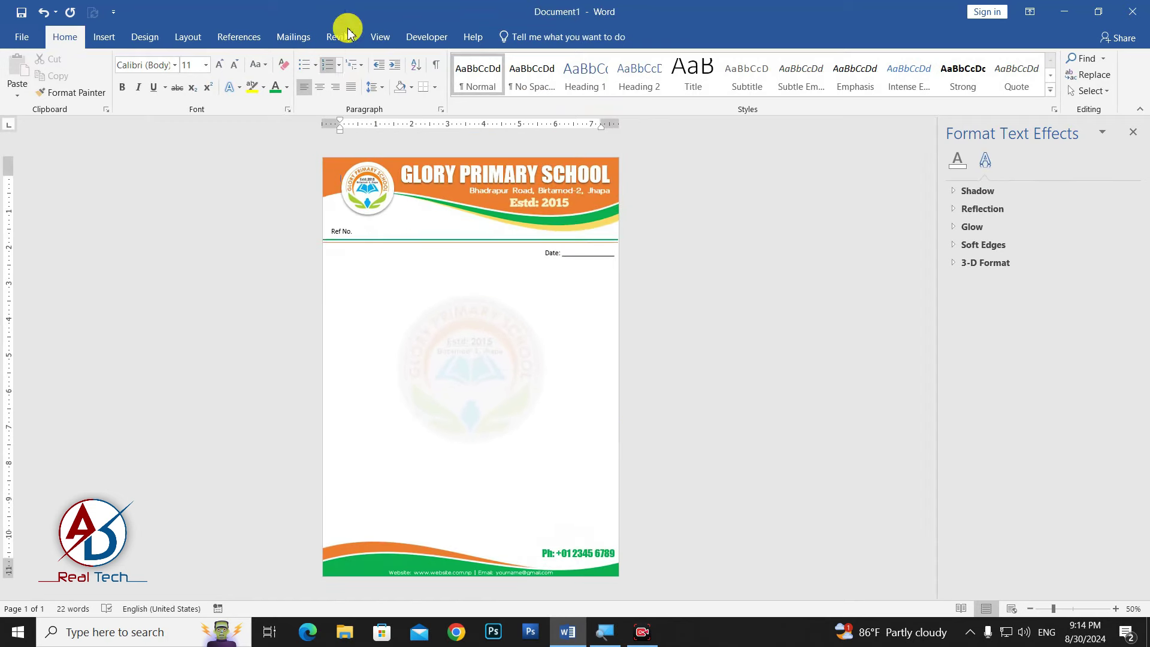
{"action": "left_click", "coordinate": [1133, 131]}
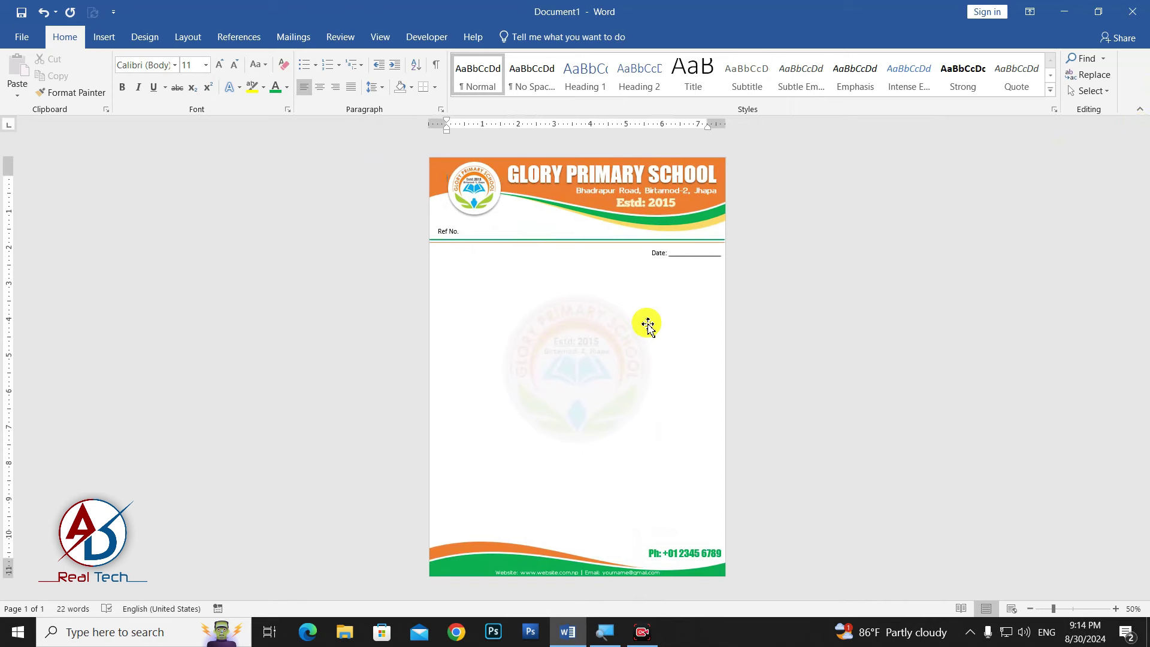